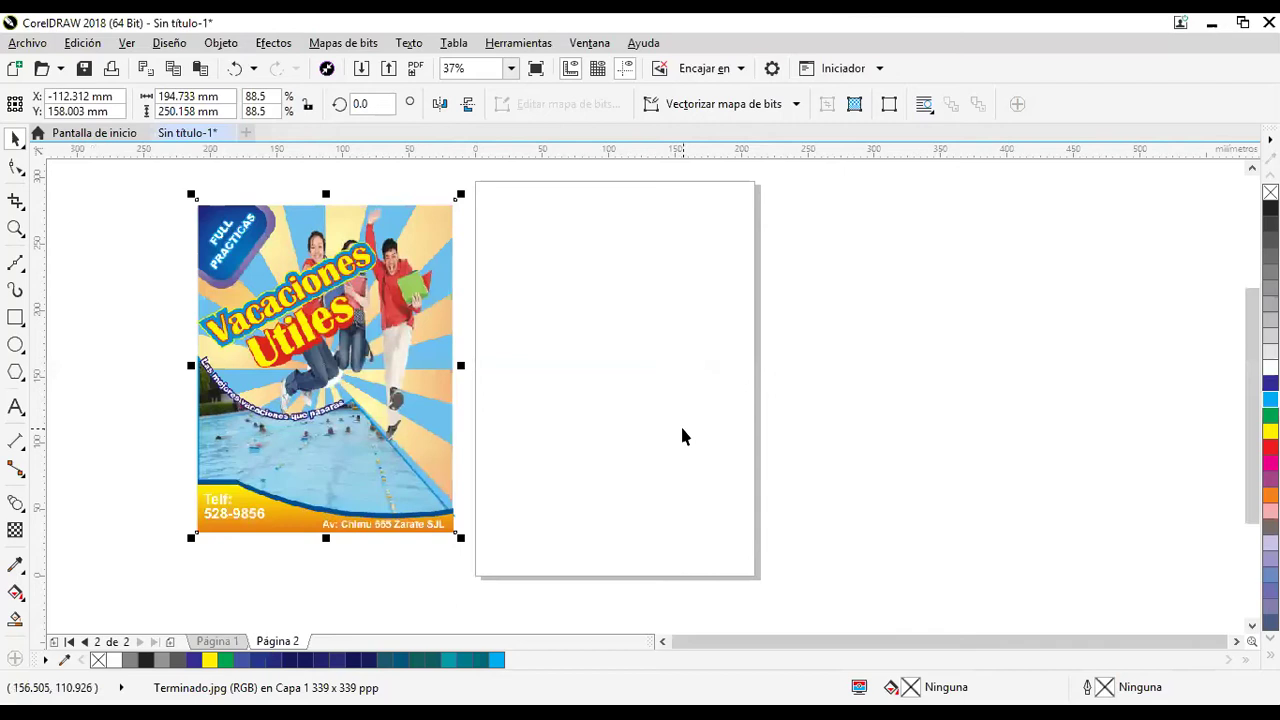
Enlarge the reference poster image to about 210 by 269 mm and place it beside the page without overlapping it.
drag(461, 539, 477, 575)
drag(439, 511, 413, 501)
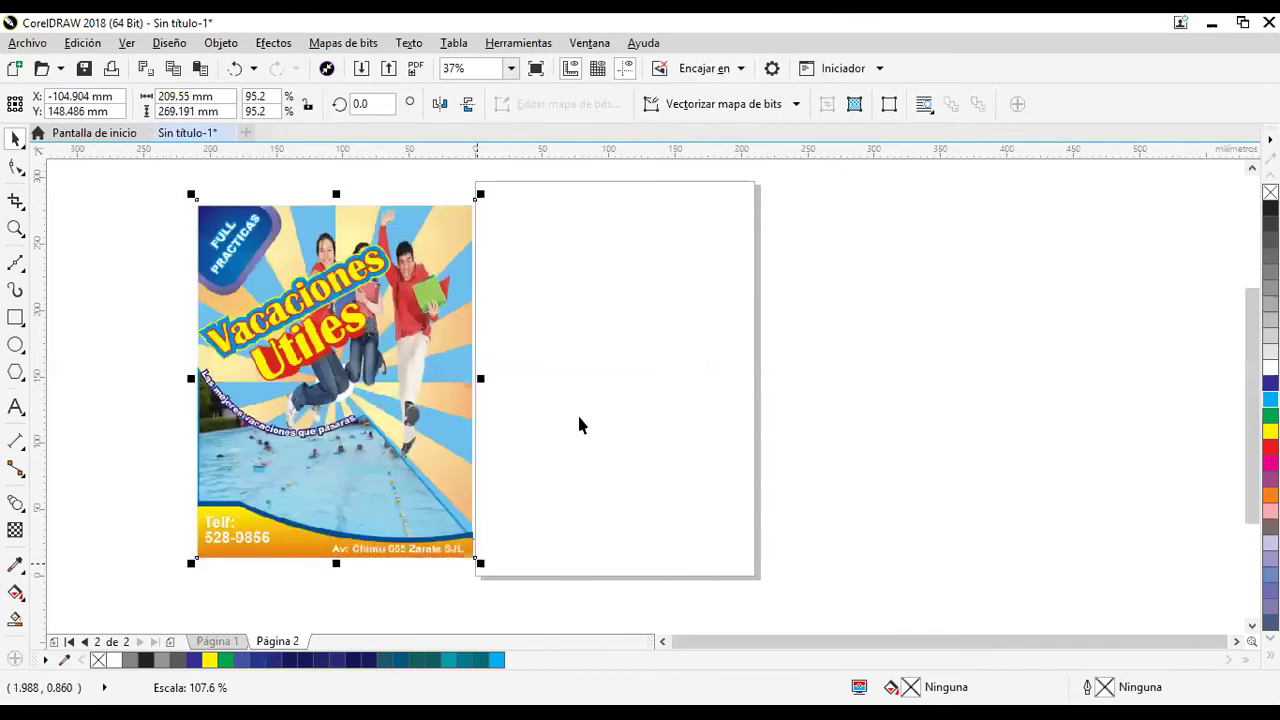
click(578, 425)
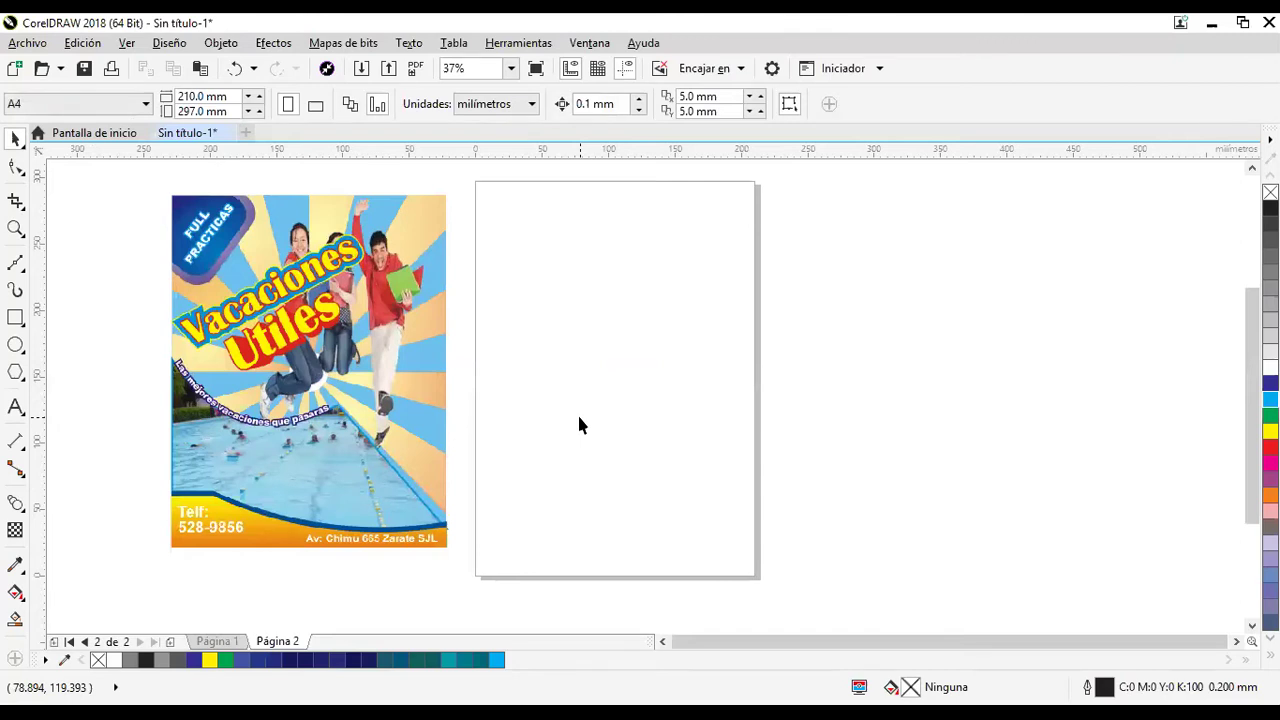
Create a page-sized 210 by 297 mm rectangle, fill it with the poster's light blue (R108 G192 B236) and remove its outline.
double_click(15, 317)
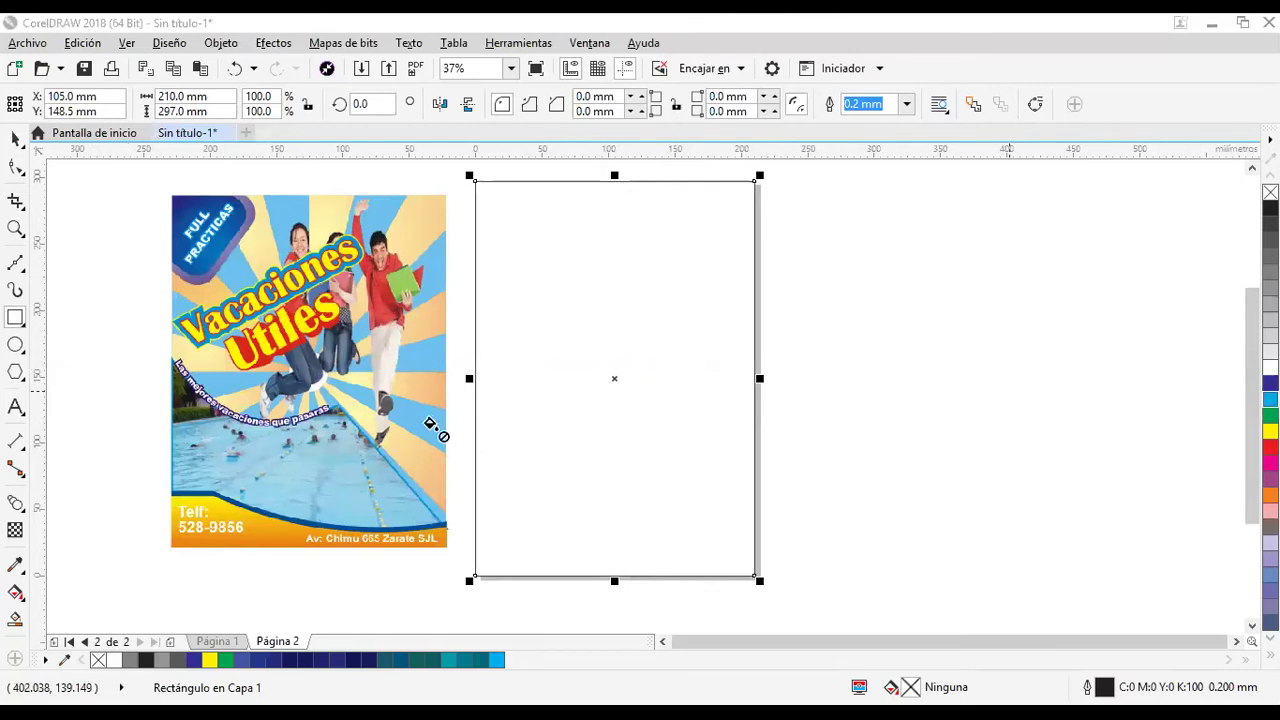
key(i)
click(603, 371)
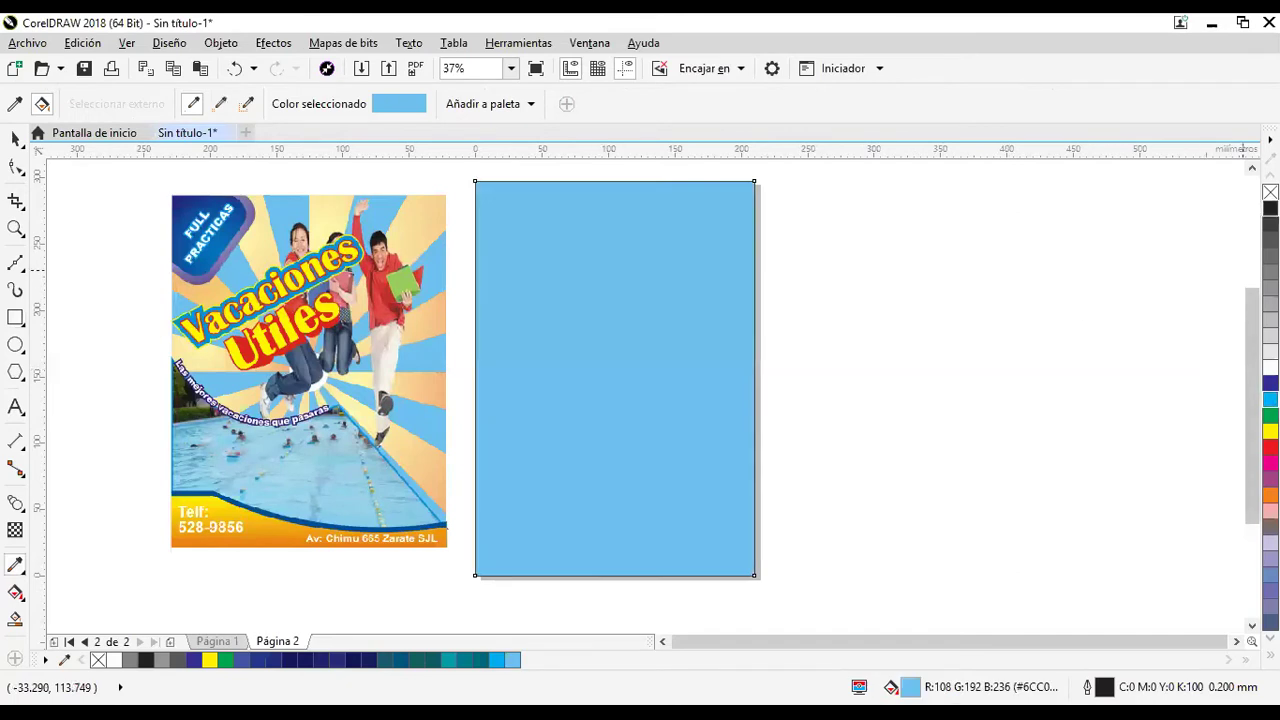
right_click(1270, 192)
click(15, 139)
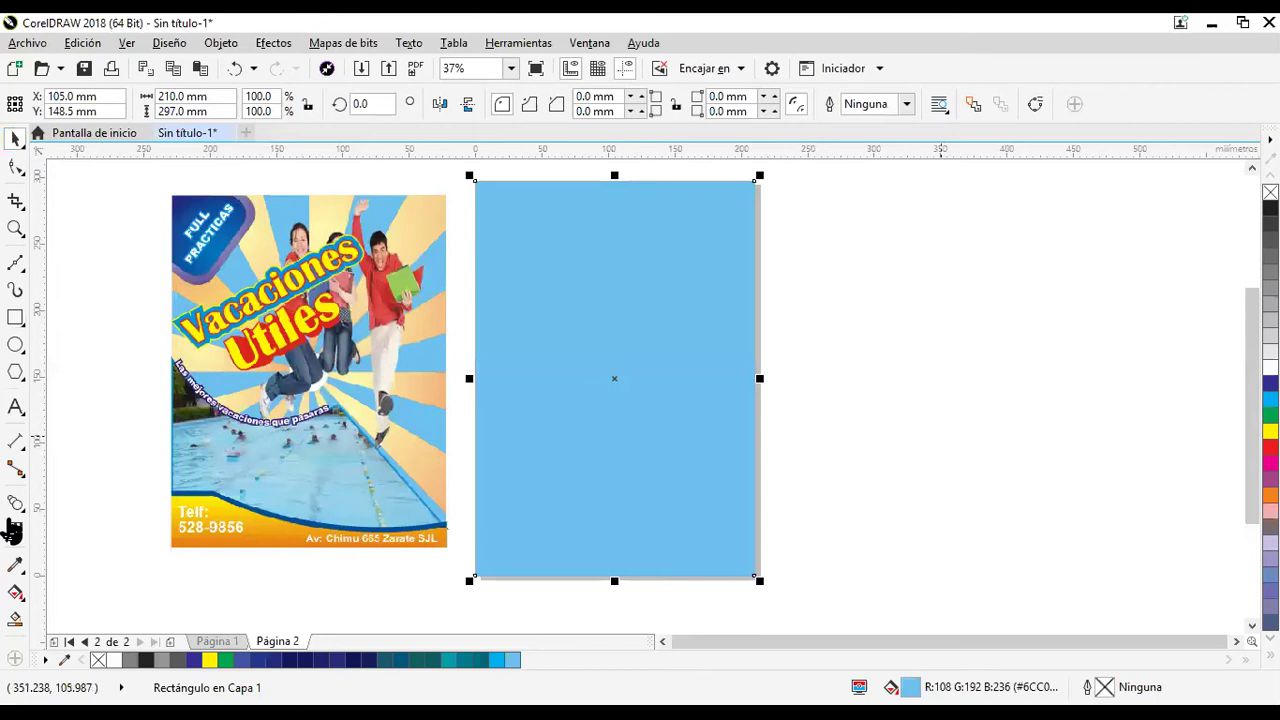
Draw a tall, narrow rectangle about 30 by 167 mm in the empty area beside the blue background and convert it to curves.
click(15, 317)
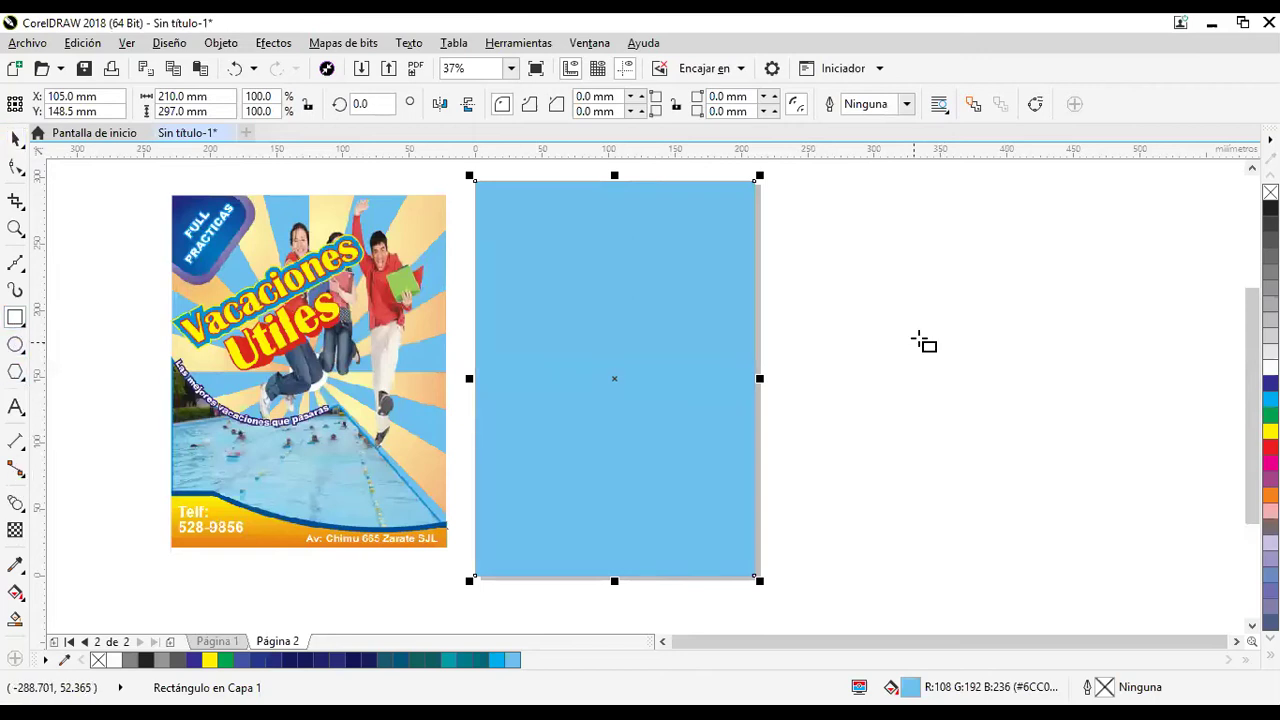
click(988, 403)
drag(938, 189, 979, 415)
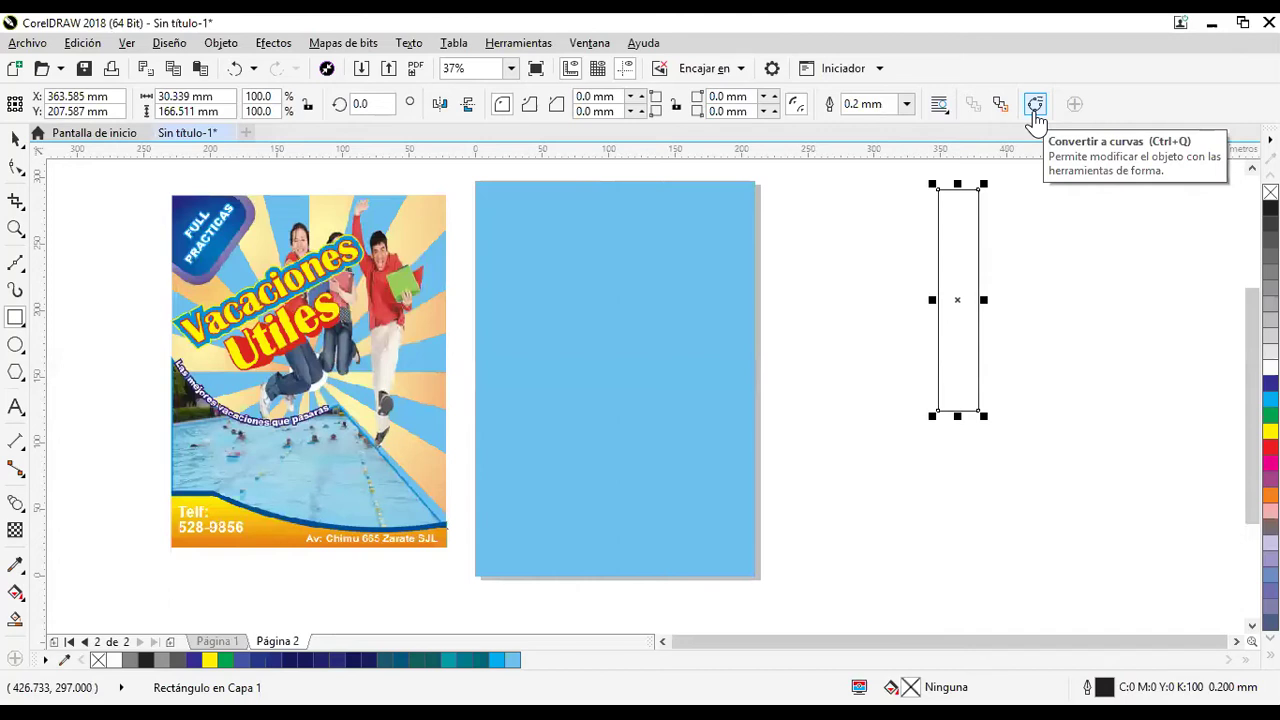
click(1035, 108)
Scale the tall rectangle's two lower nodes inward with the Shape tool so that it tapers to a narrow wedge.
click(15, 167)
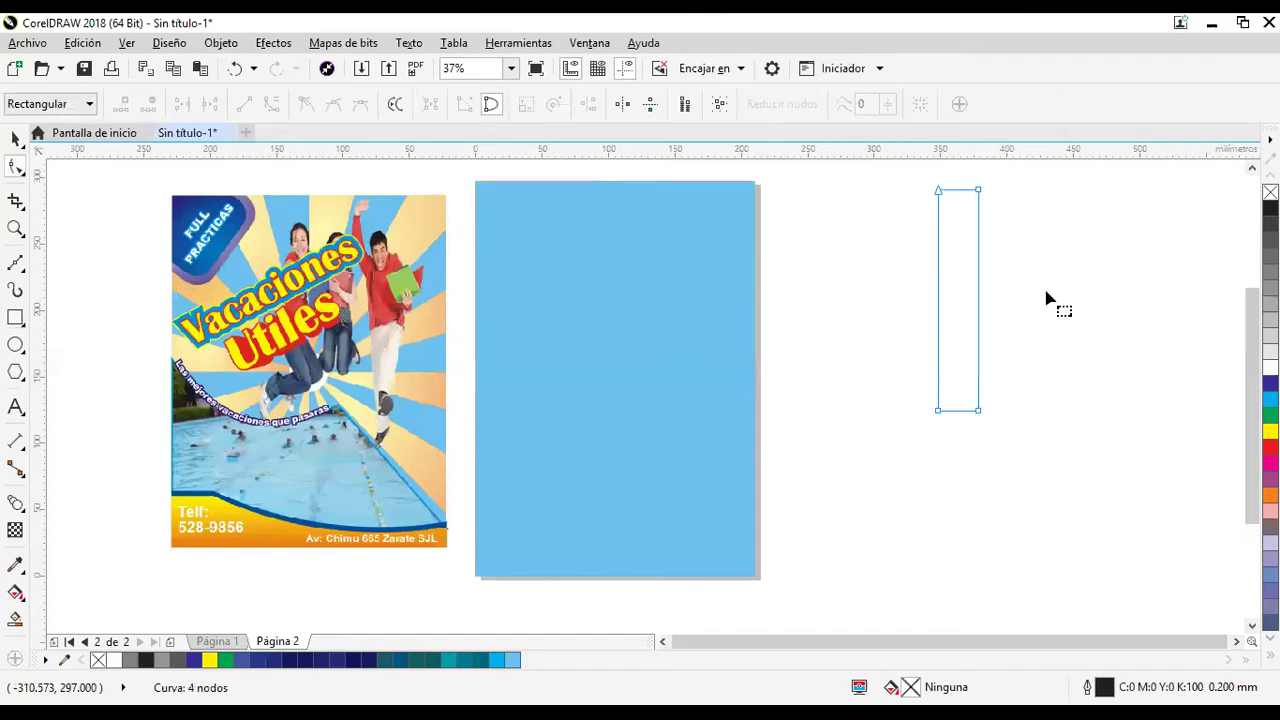
scroll(990, 199, up, 1)
scroll(990, 205, down, 1)
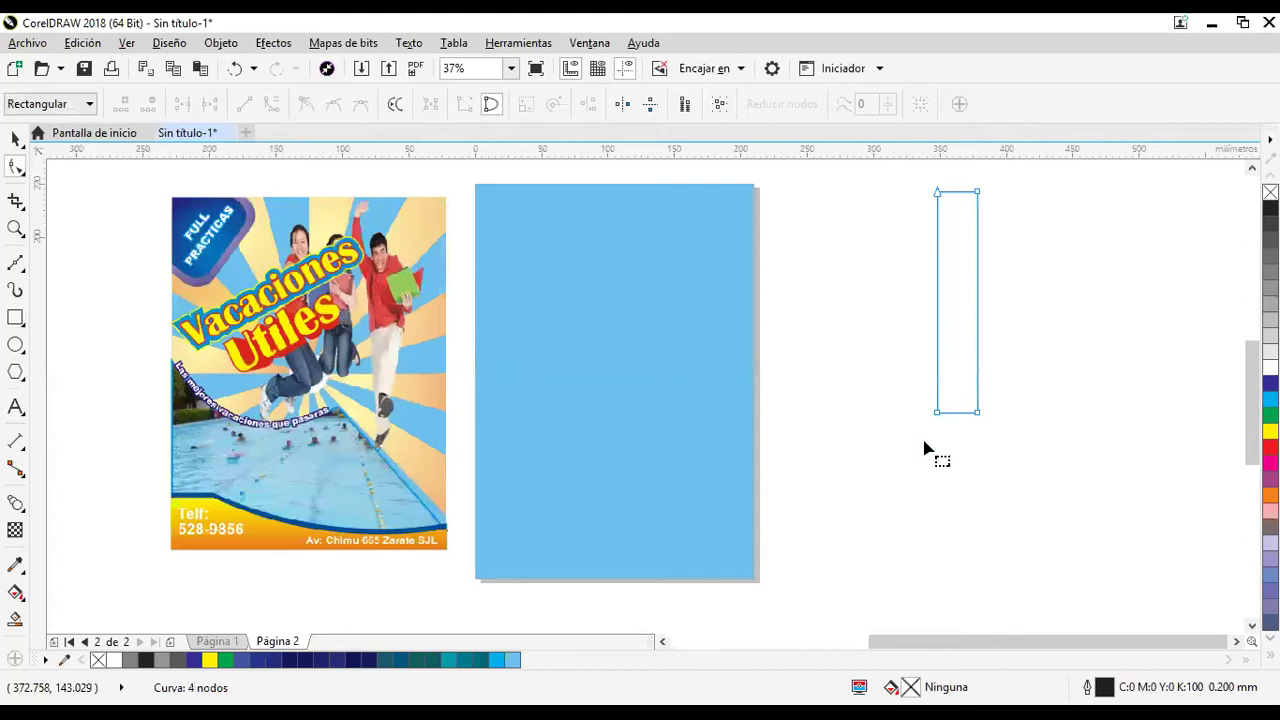
scroll(928, 449, up, 1)
drag(906, 438, 1014, 434)
scroll(977, 415, down, 1)
scroll(966, 432, up, 1)
scroll(932, 424, up, 1)
scroll(1014, 434, down, 2)
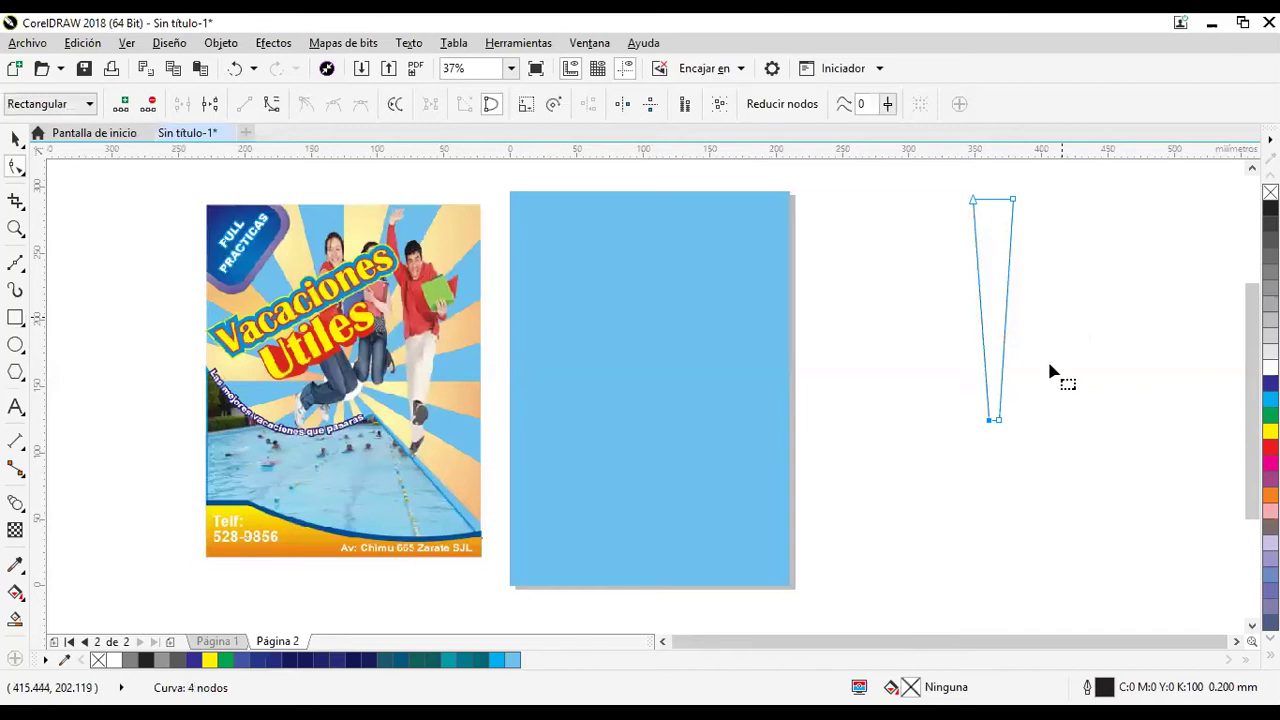
scroll(1049, 372, up, 1)
scroll(998, 450, down, 1)
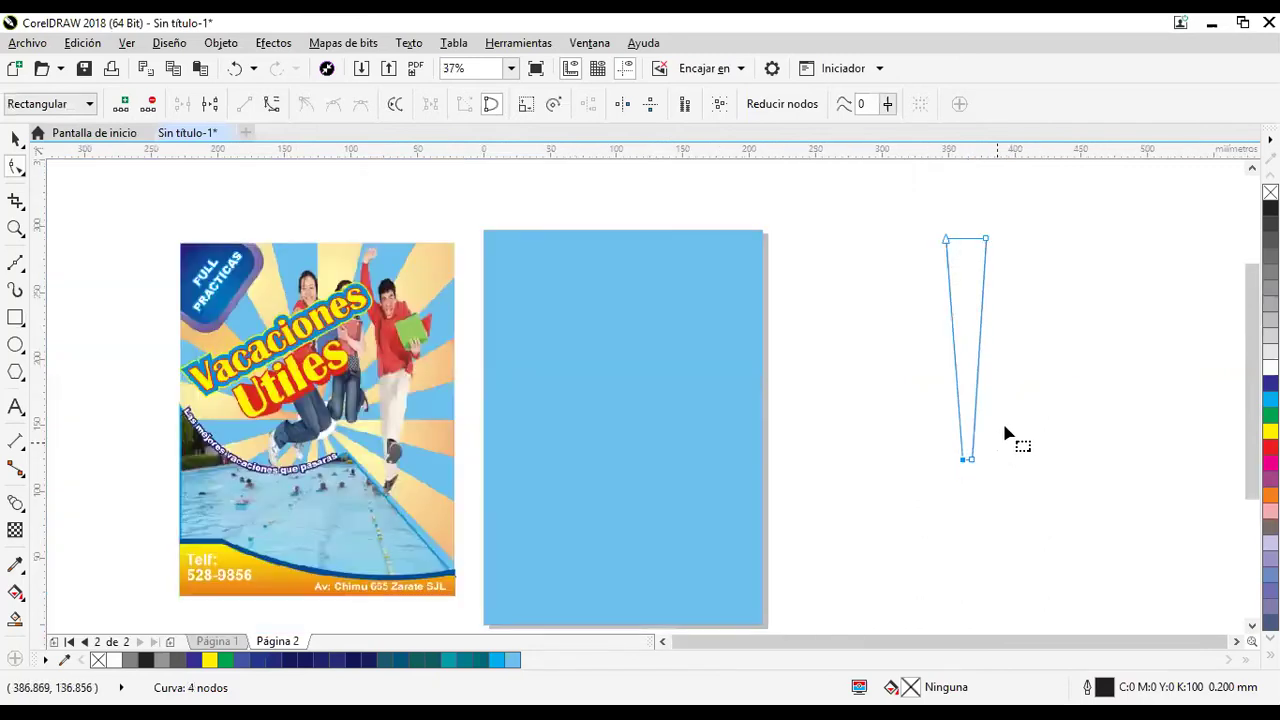
drag(976, 461, 926, 461)
scroll(977, 461, up, 2)
drag(1007, 443, 1007, 443)
scroll(1007, 443, down, 2)
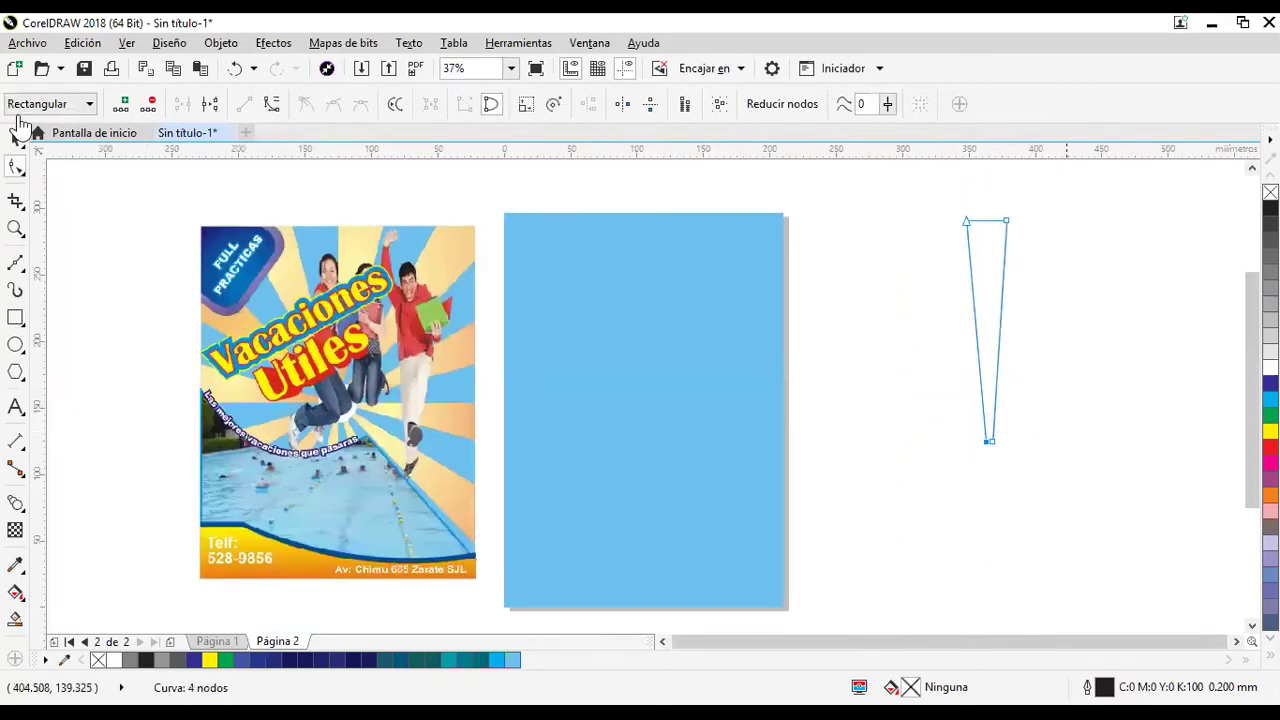
key(space)
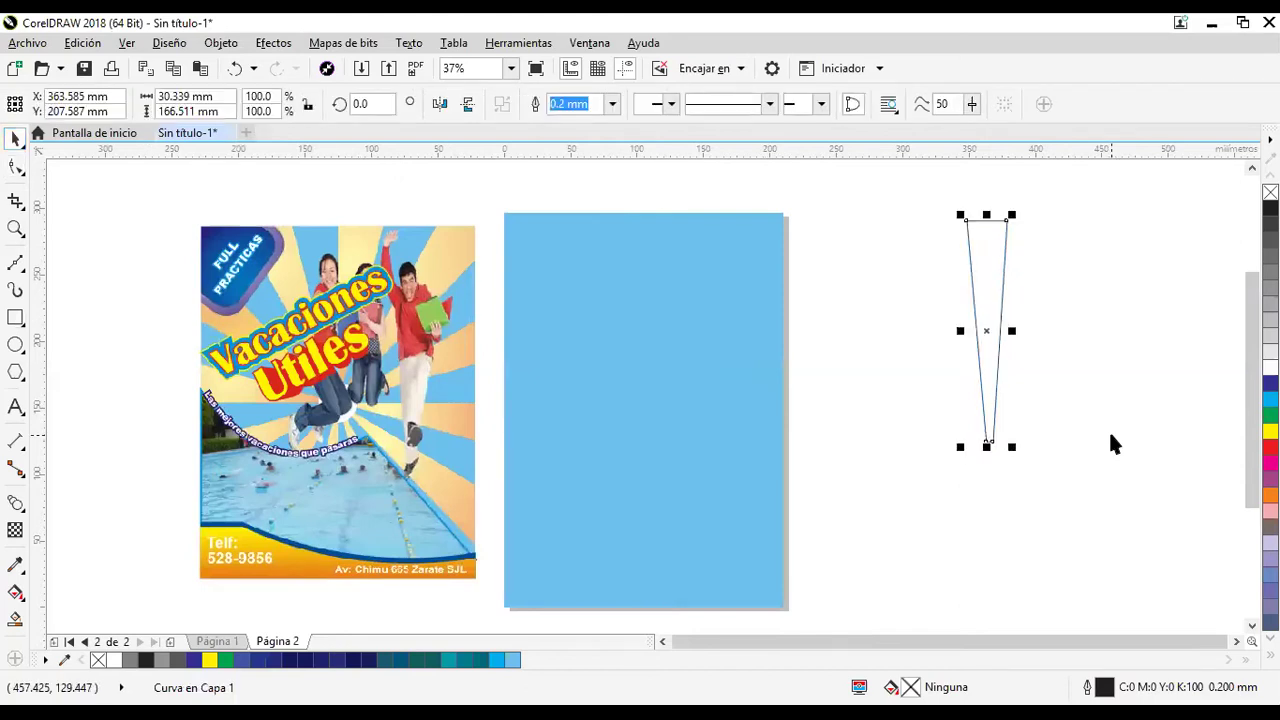
Give the wedge a linear gradient fill rotated to 90°.
key(F11)
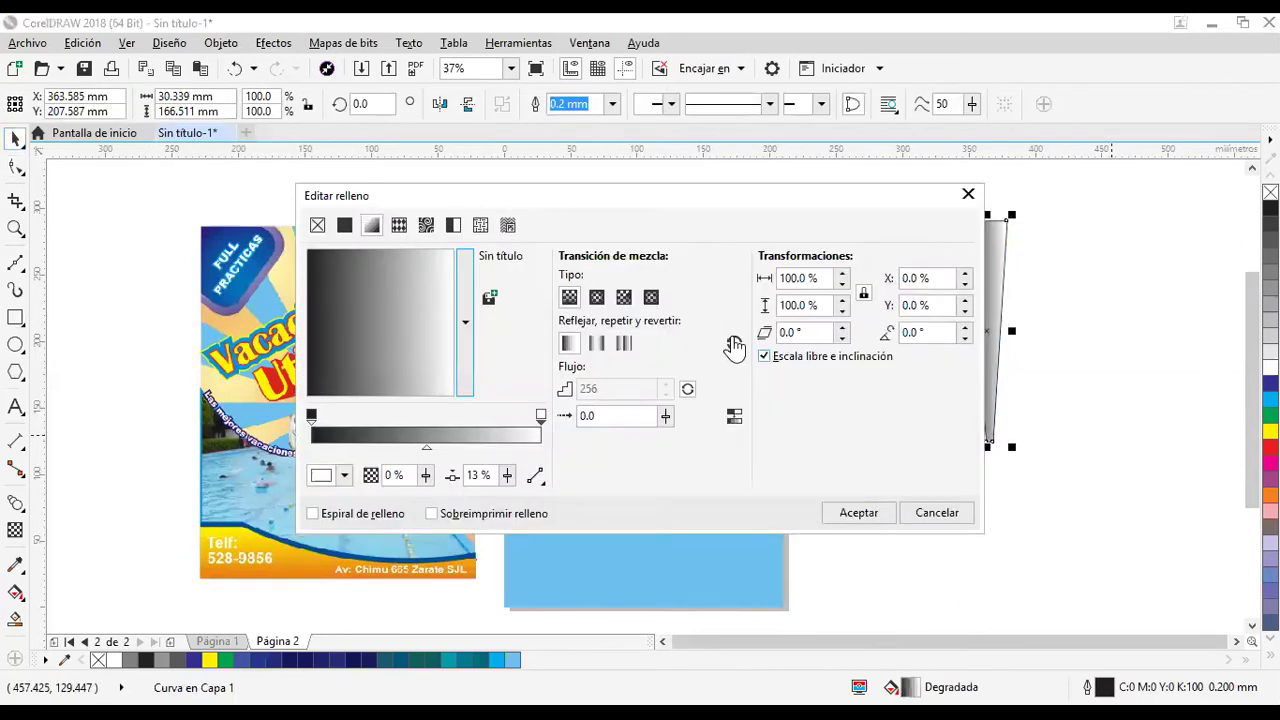
click(926, 336)
key(ctrl+a)
text(90)
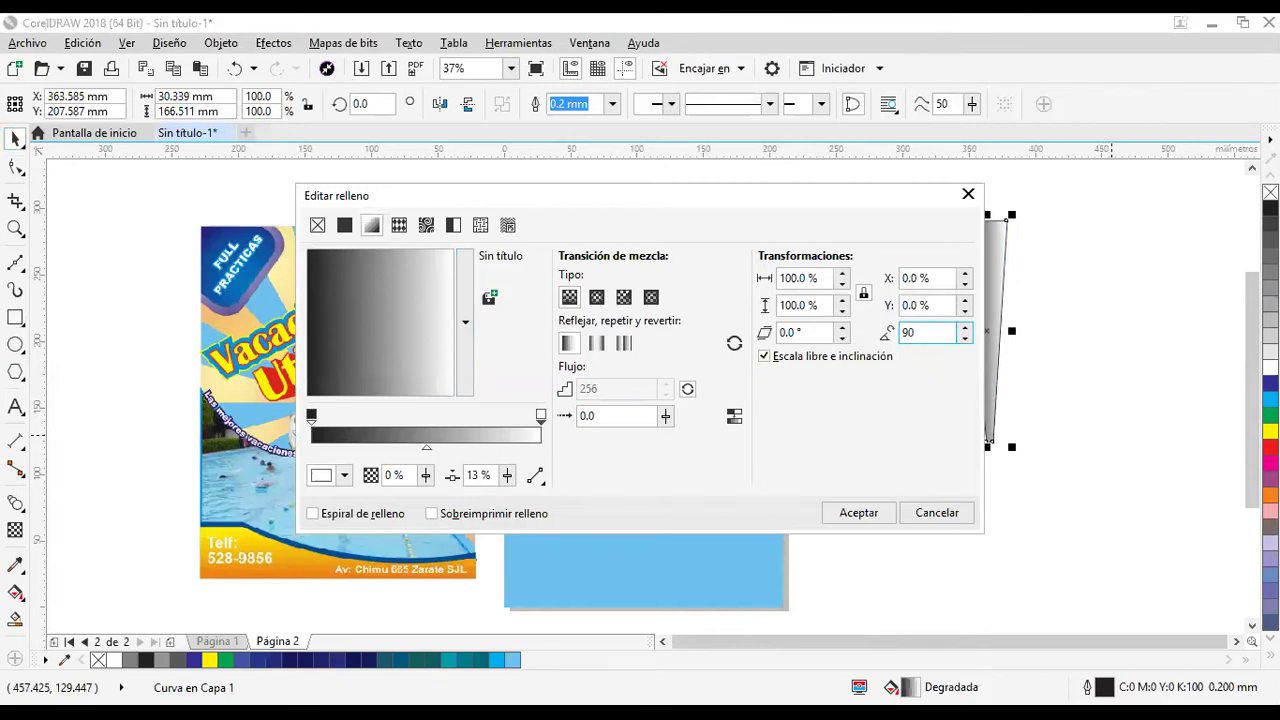
click(920, 306)
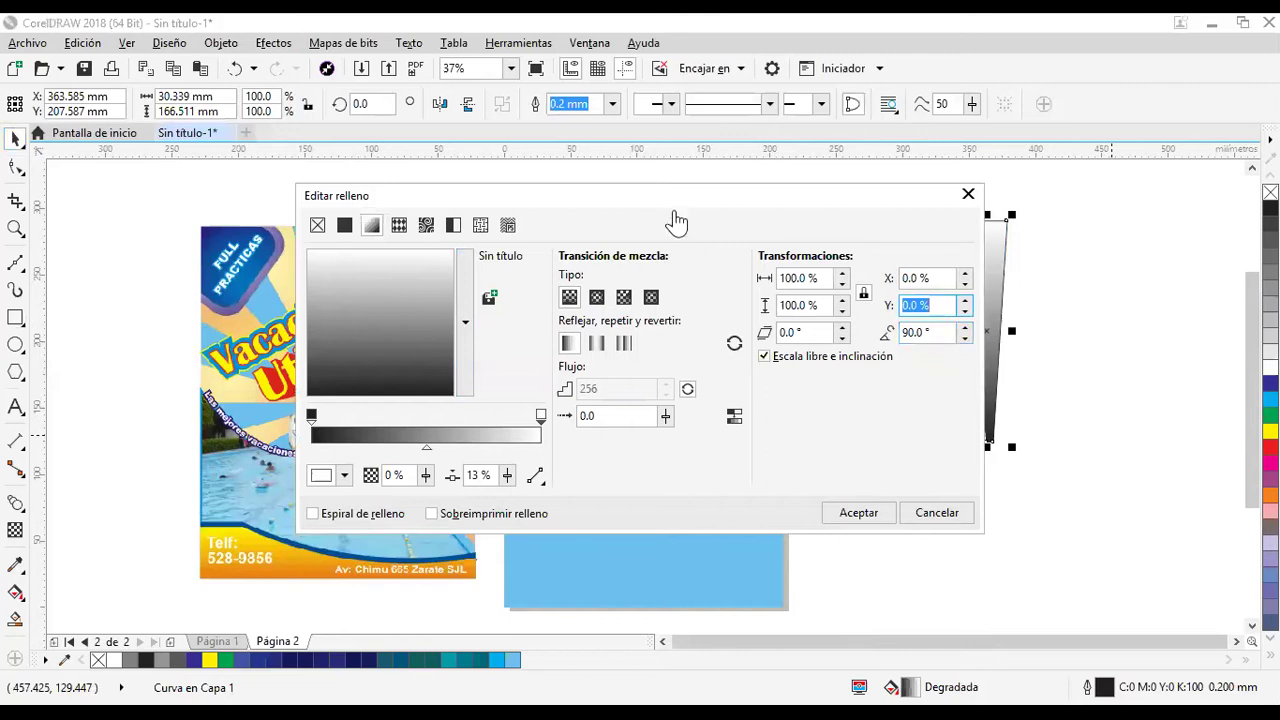
drag(640, 220, 602, 308)
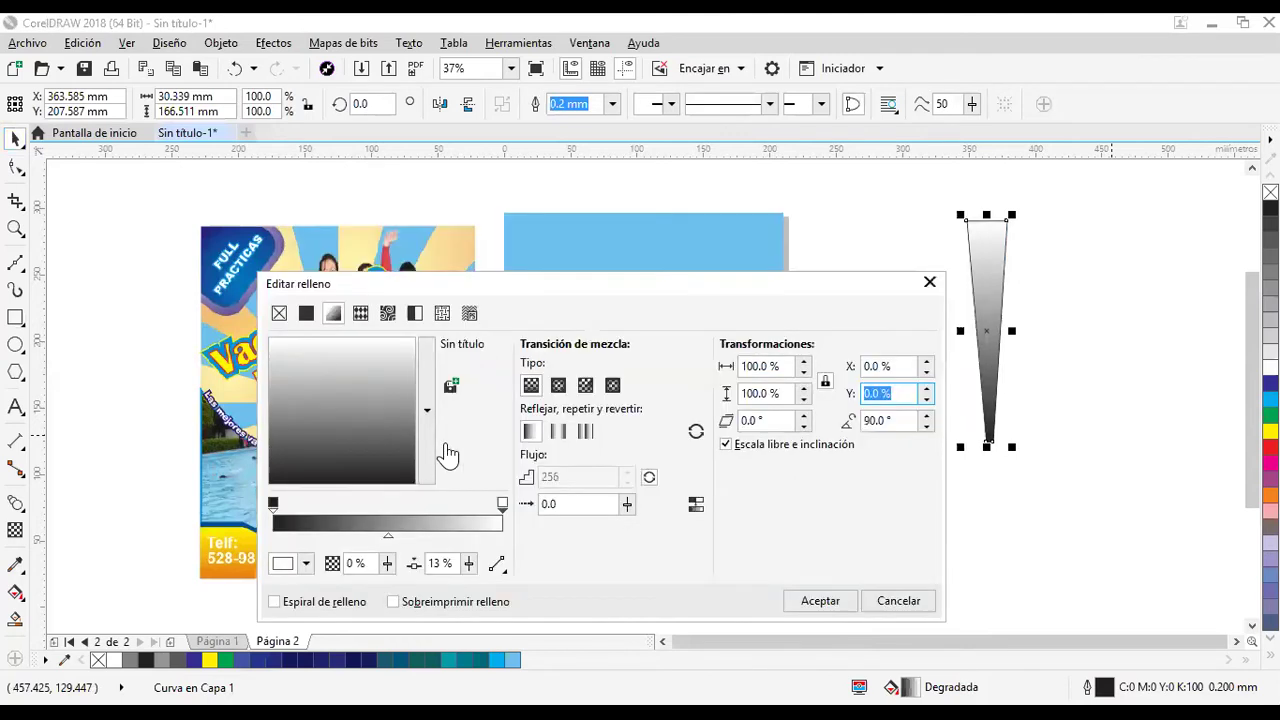
Set the gradient's black starting node to the pale yellow sampled from the centre of the poster's sunburst.
click(273, 504)
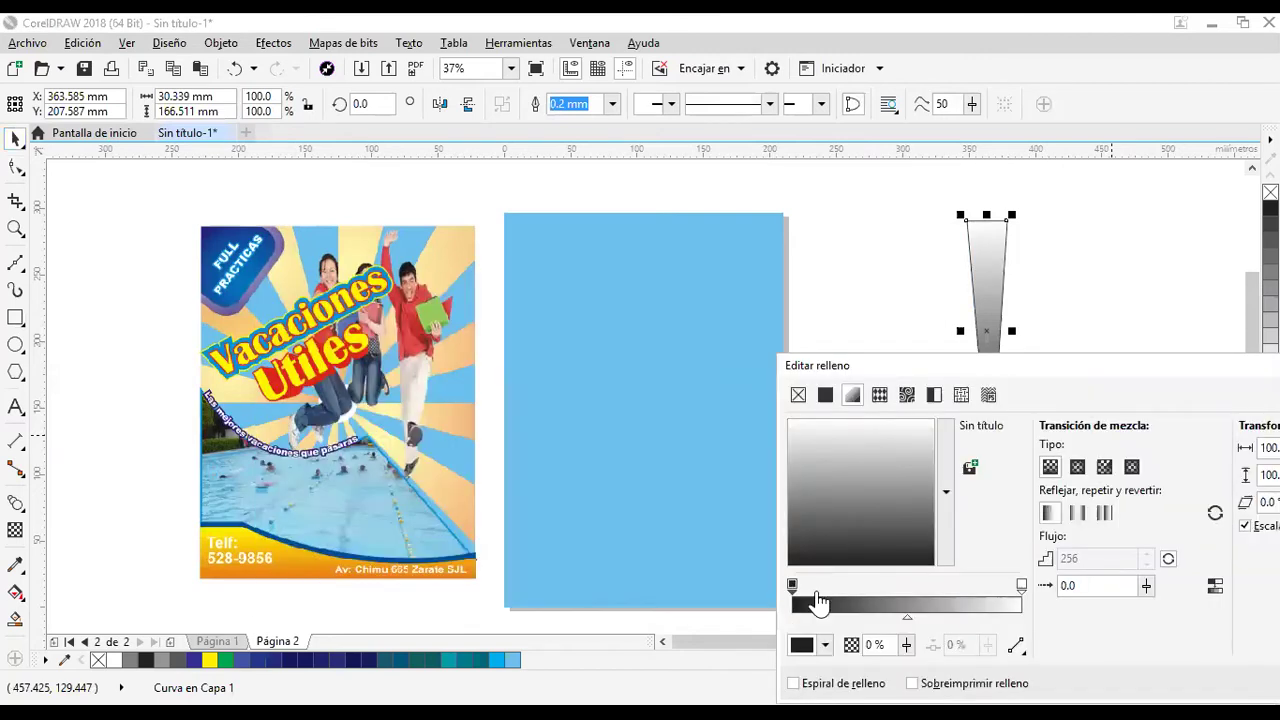
click(825, 645)
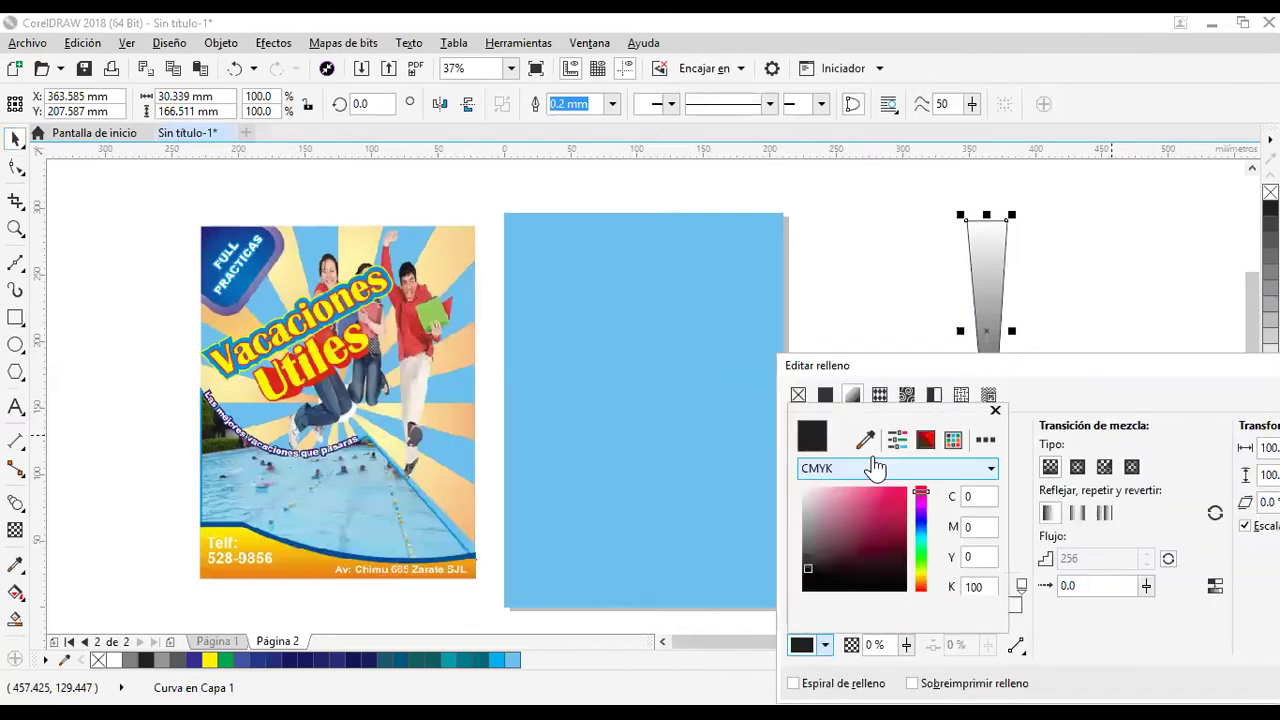
click(865, 440)
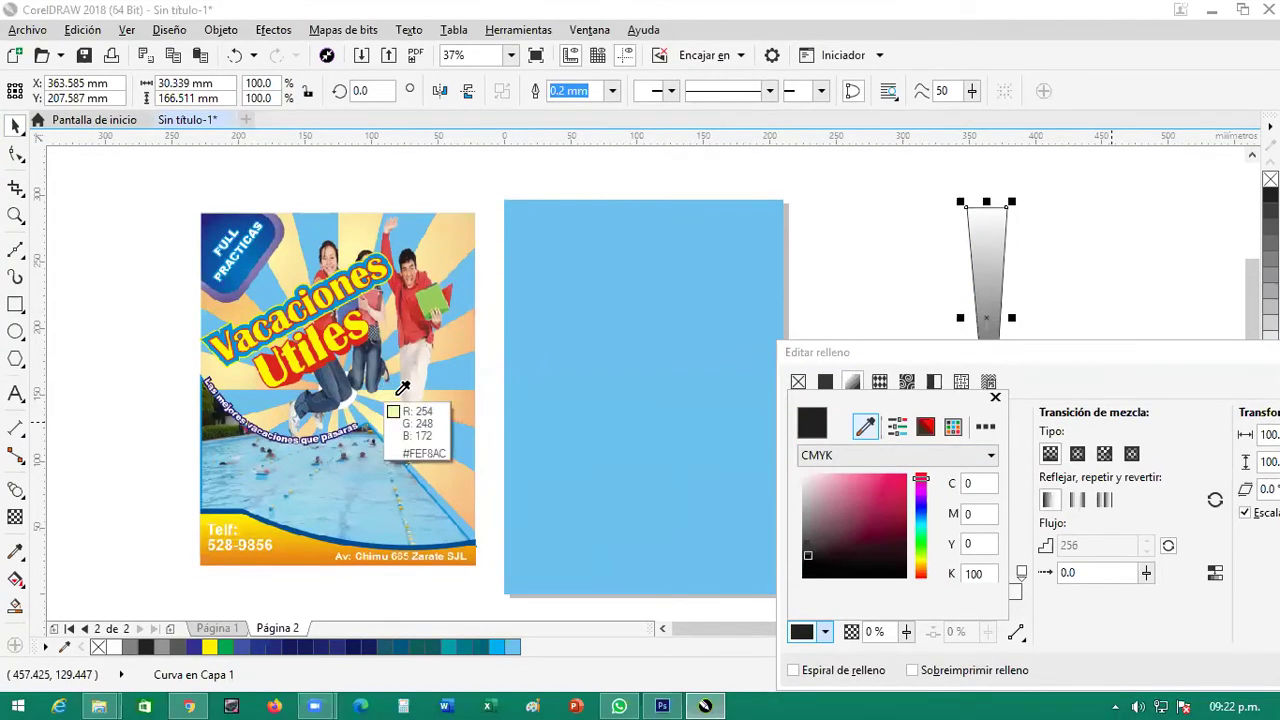
click(398, 392)
click(1025, 366)
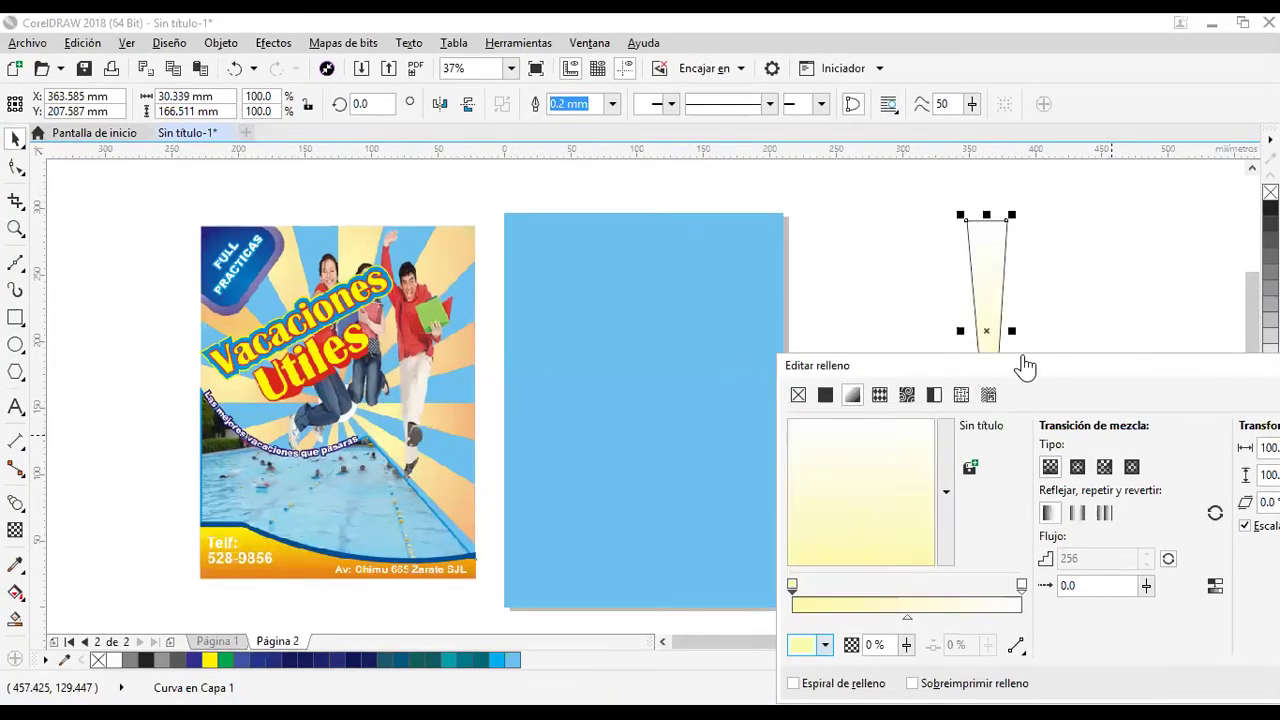
Set the gradient's white end node to the orange-beige (#F7D08D) sampled from the poster's upper corner and apply the fill.
drag(1025, 366, 685, 287)
click(682, 507)
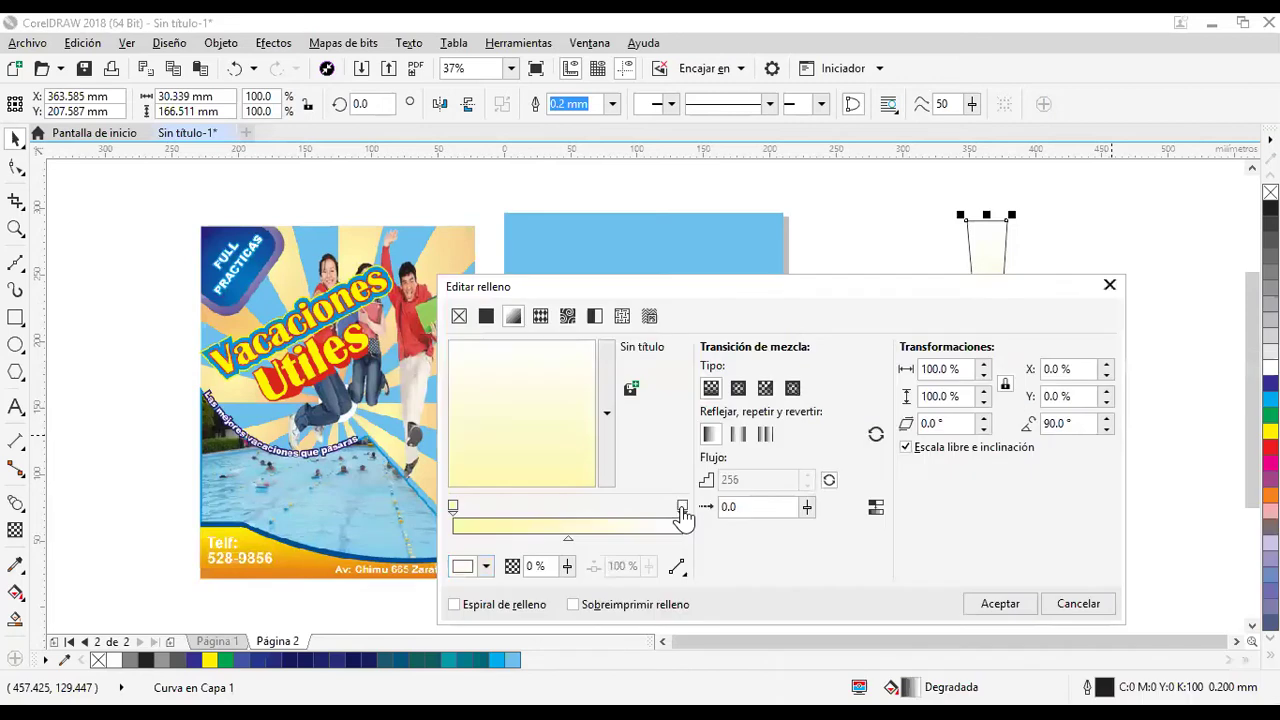
click(485, 566)
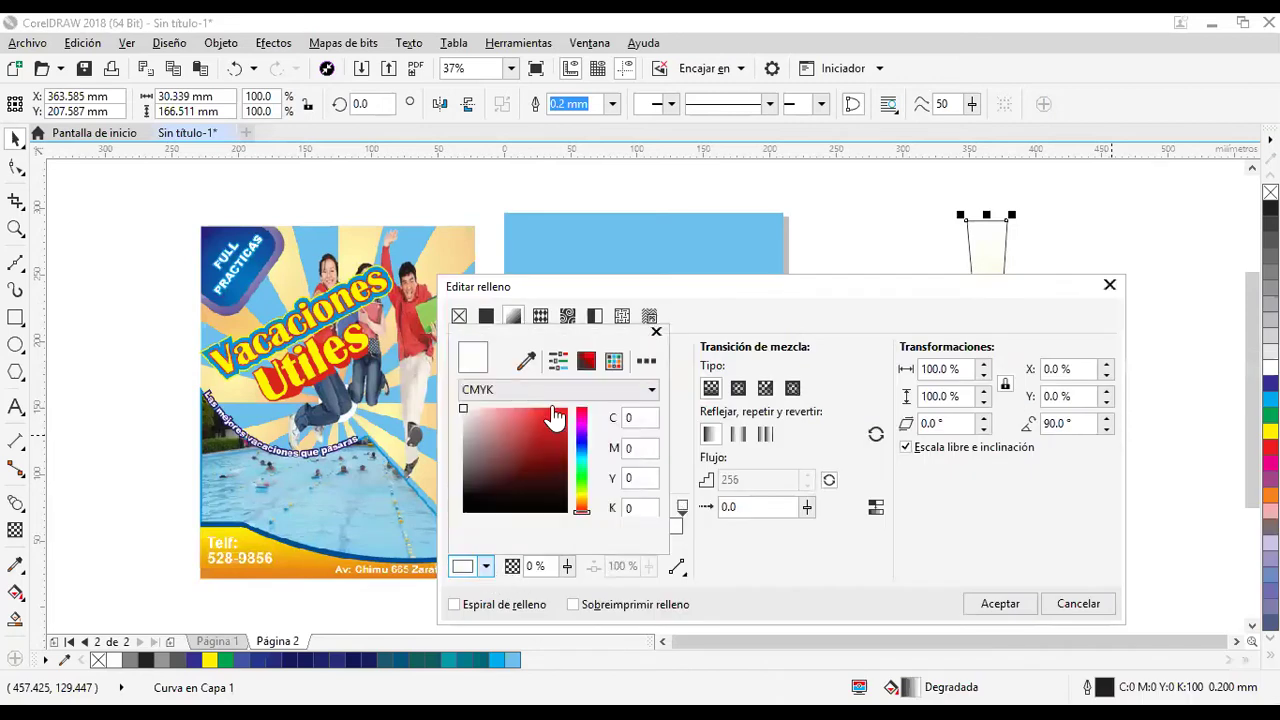
click(528, 362)
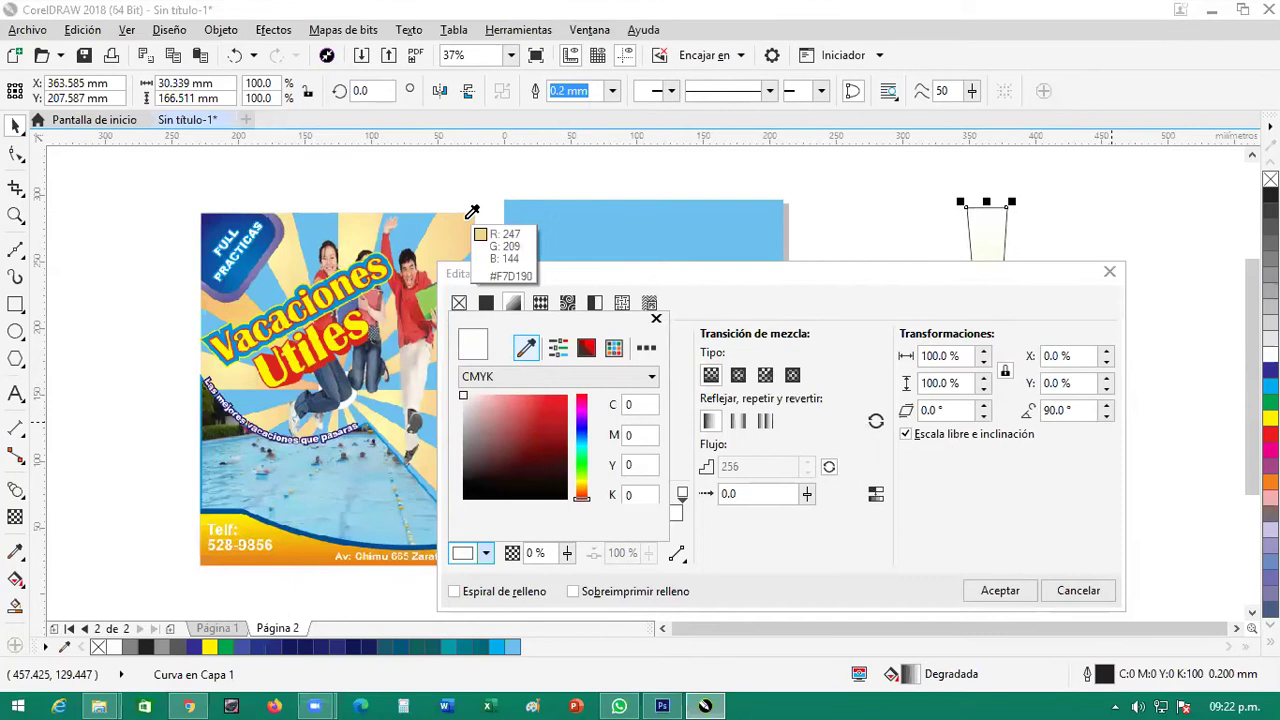
click(468, 216)
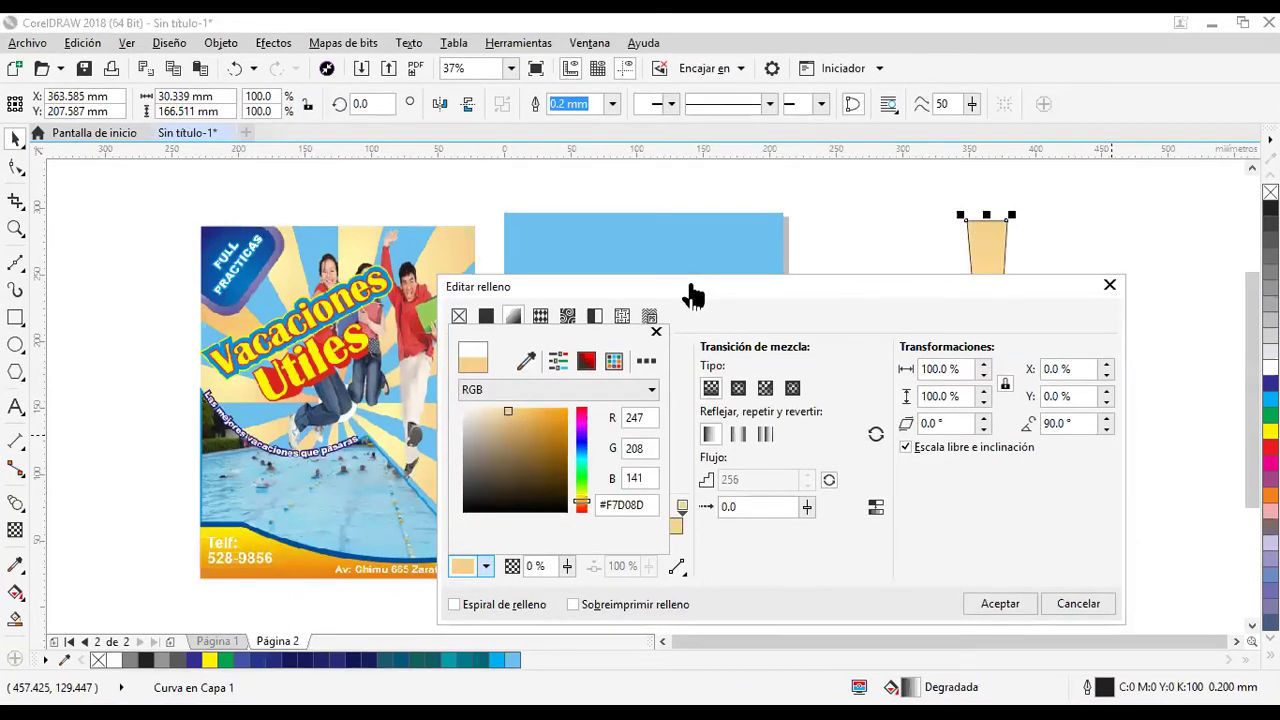
click(997, 605)
click(997, 605)
click(800, 338)
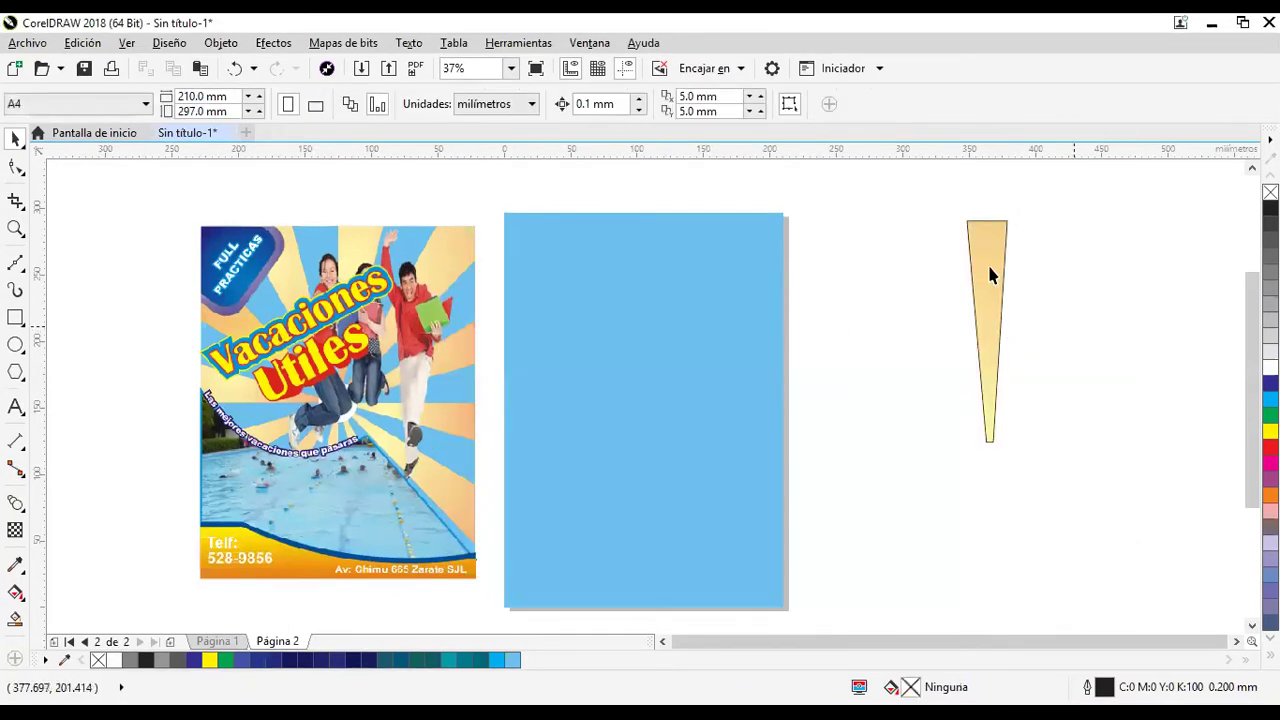
Remove the outline from the gradient wedge.
click(988, 300)
right_click(1270, 192)
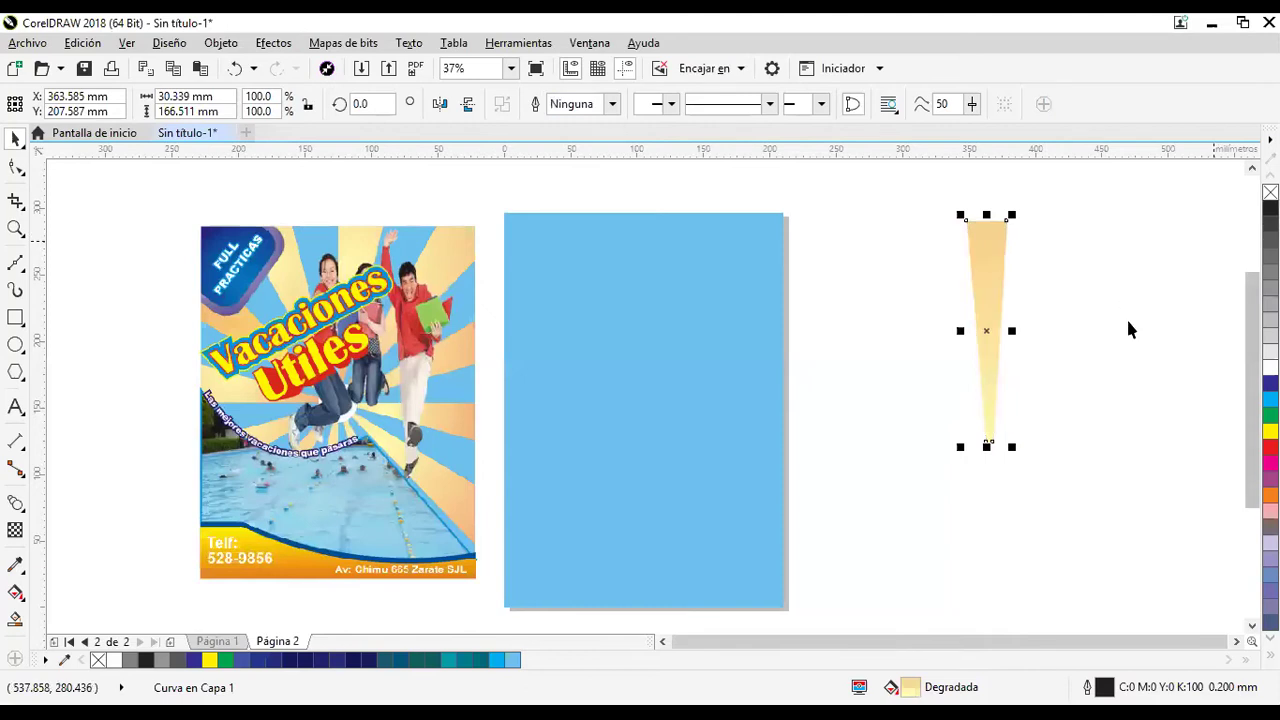
click(1130, 325)
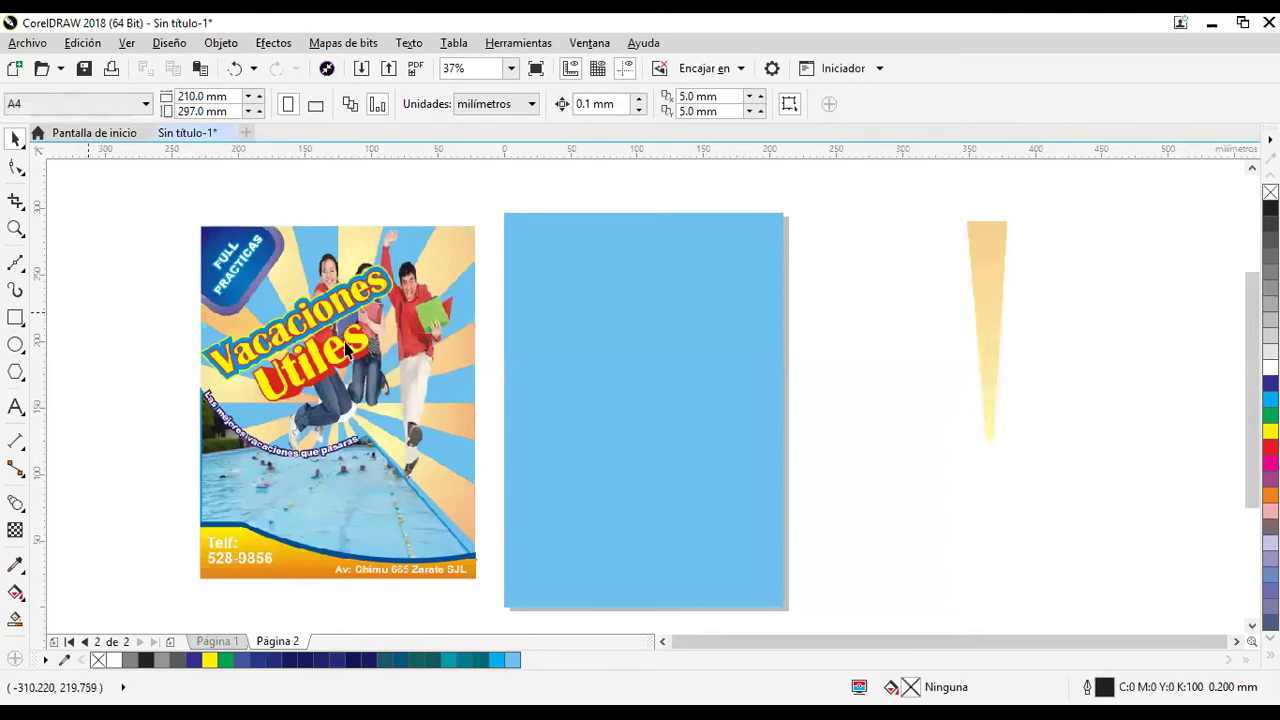
Move the wedge's centre of rotation down to its narrow tip.
click(986, 317)
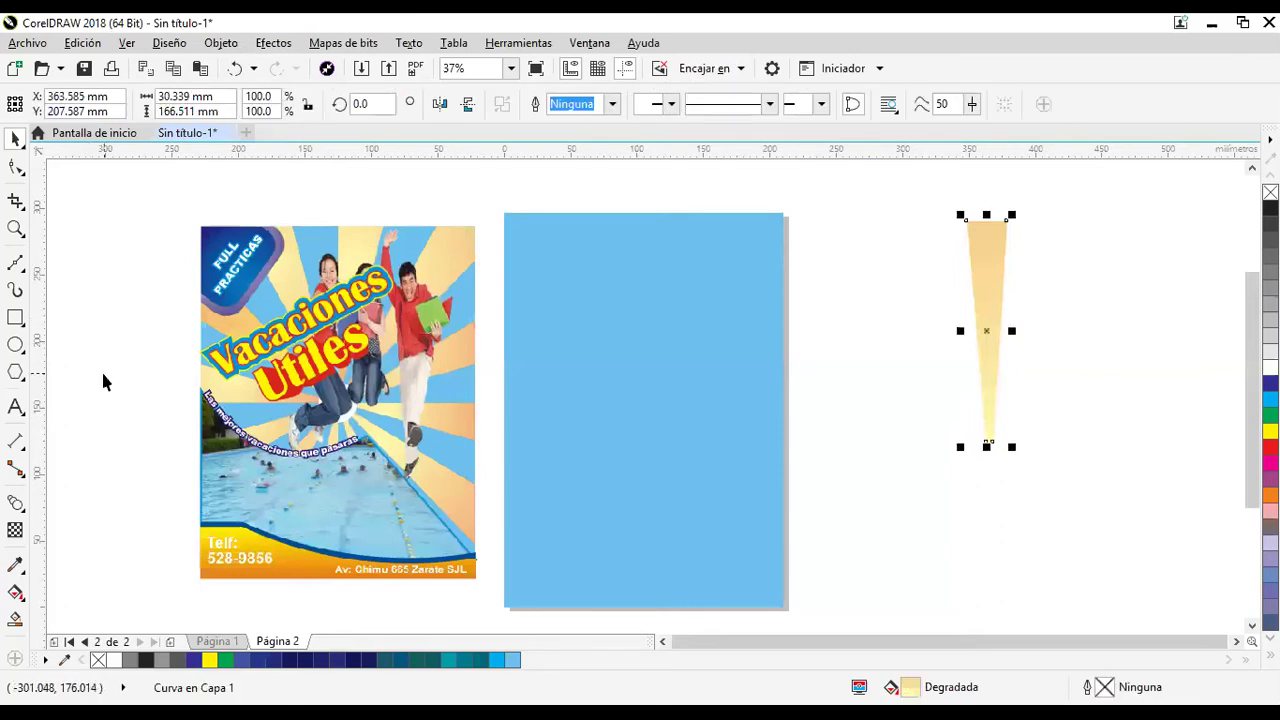
click(987, 446)
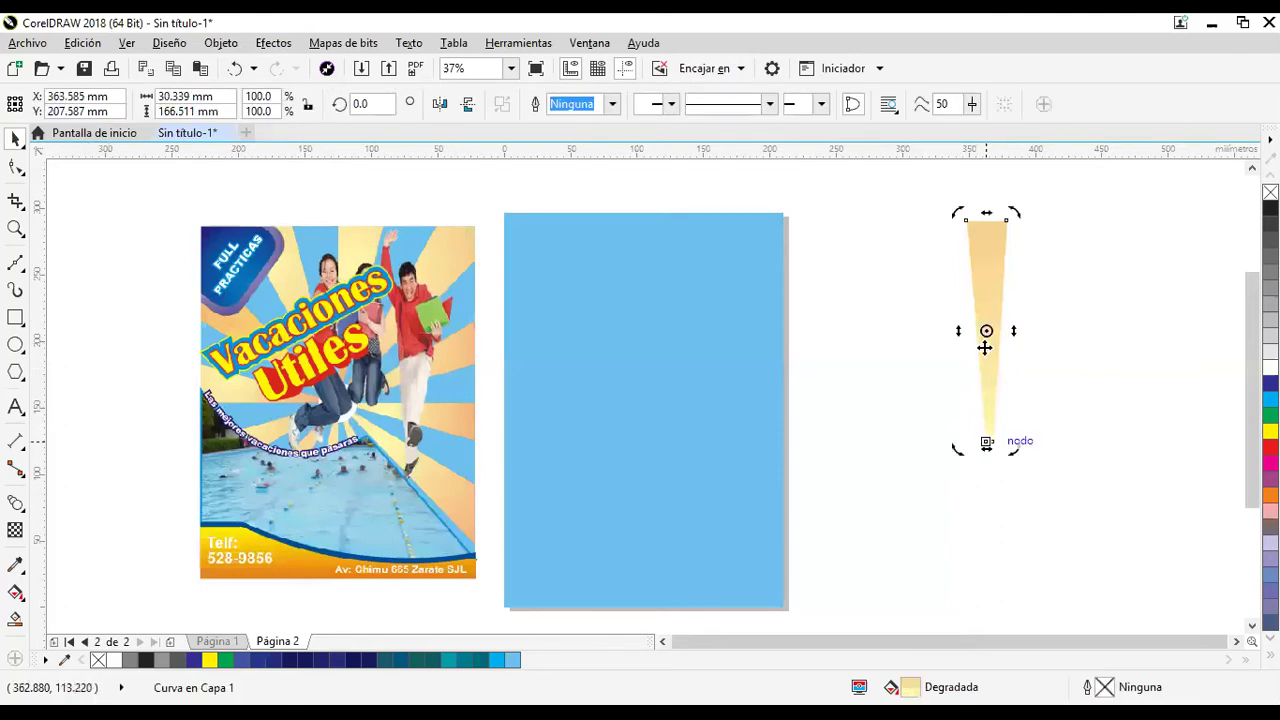
drag(987, 331, 990, 456)
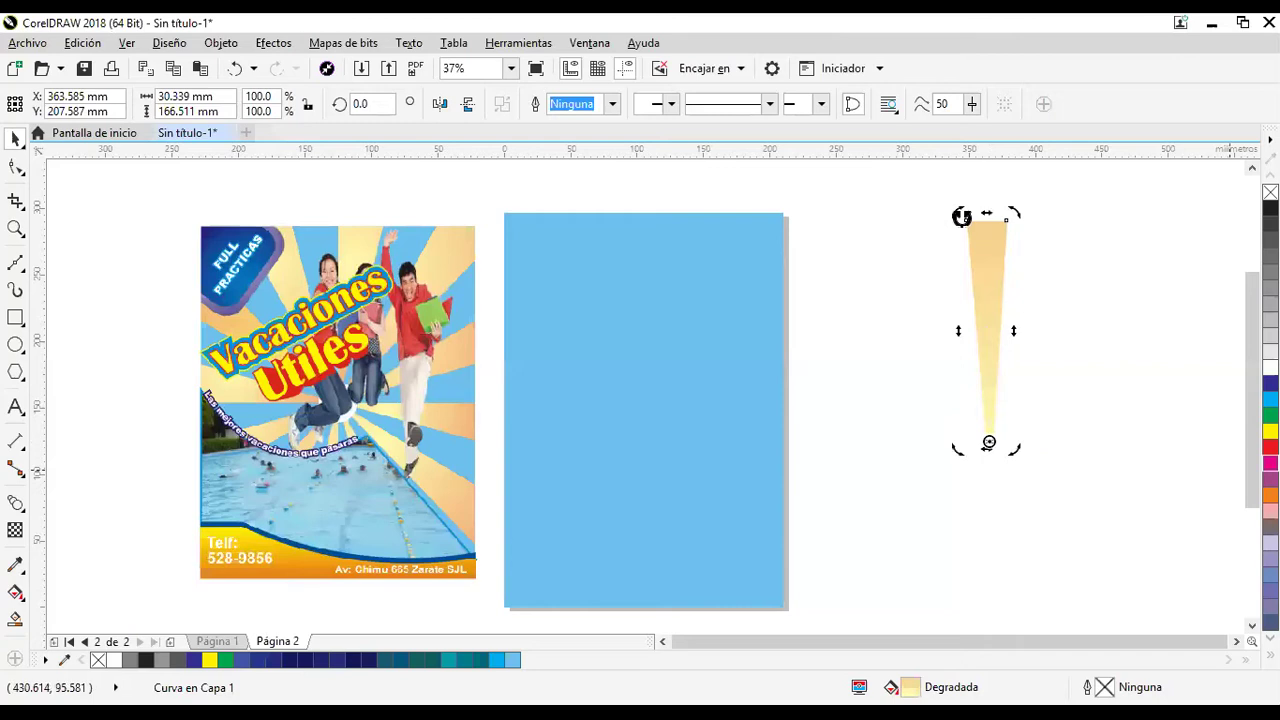
Try to rotate the wedge about 23° around its tip and duplicate it.
drag(958, 213, 894, 286)
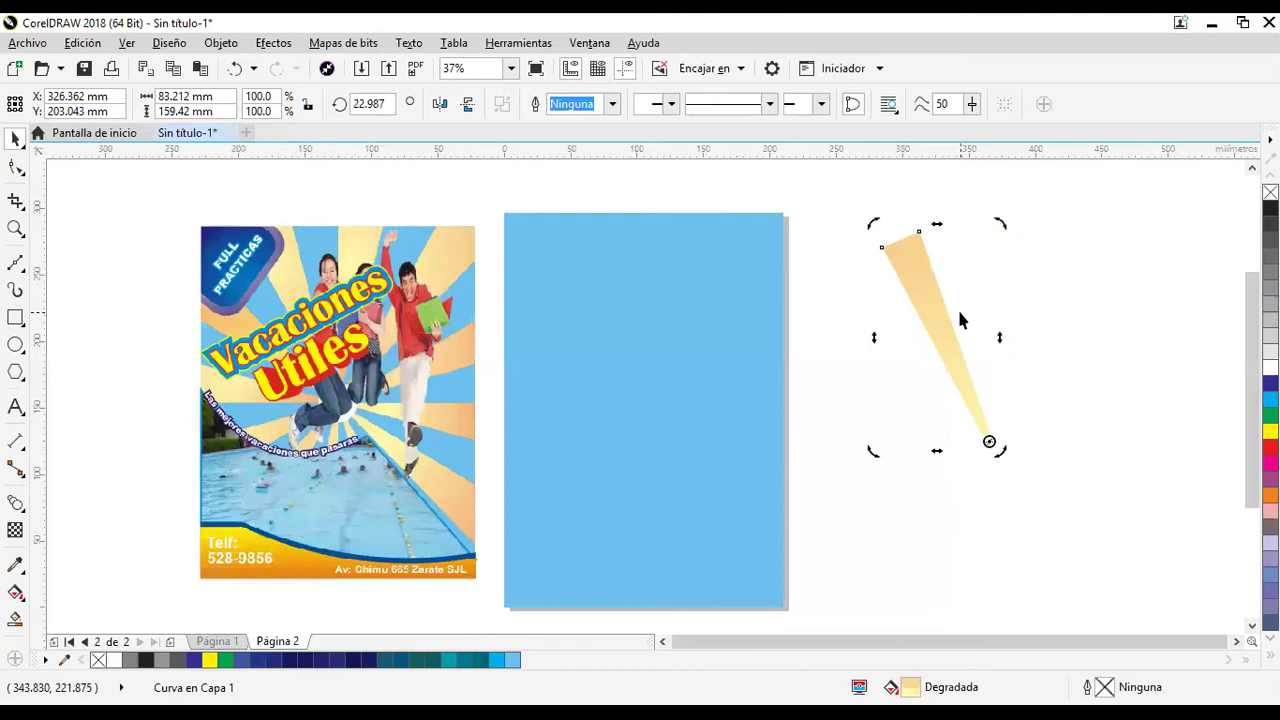
key(ctrl+d)
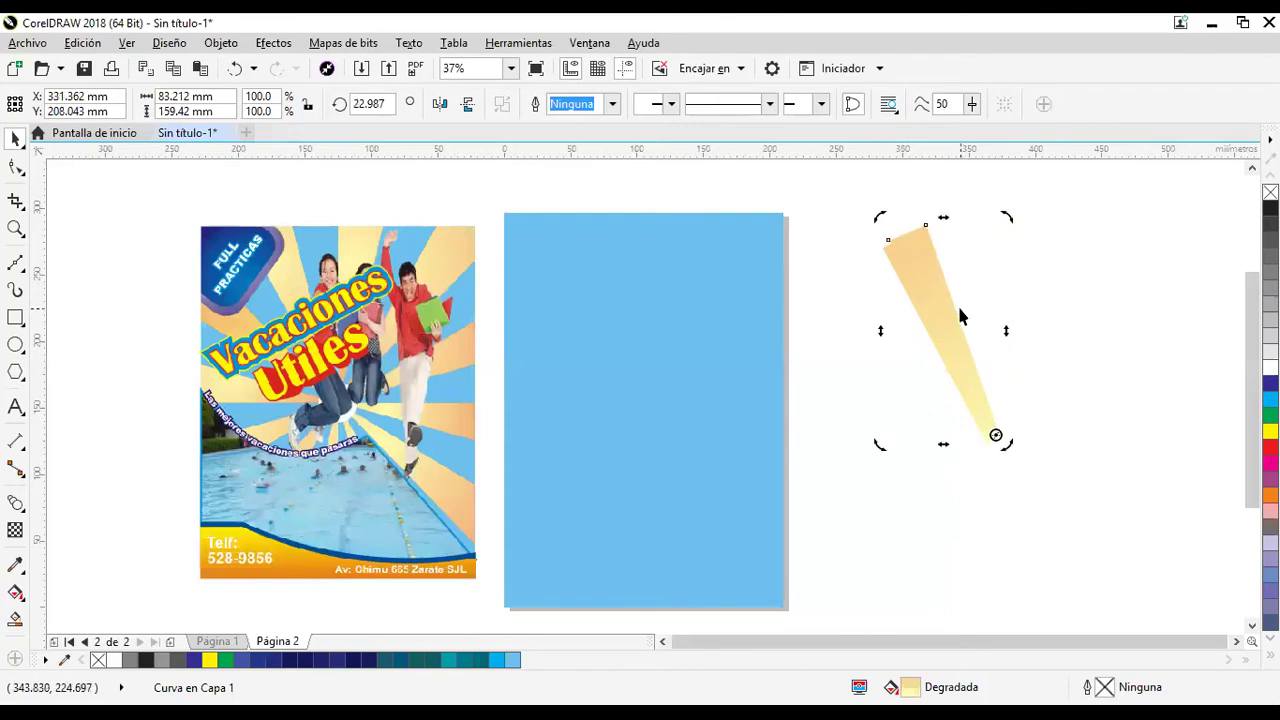
key(ctrl+z)
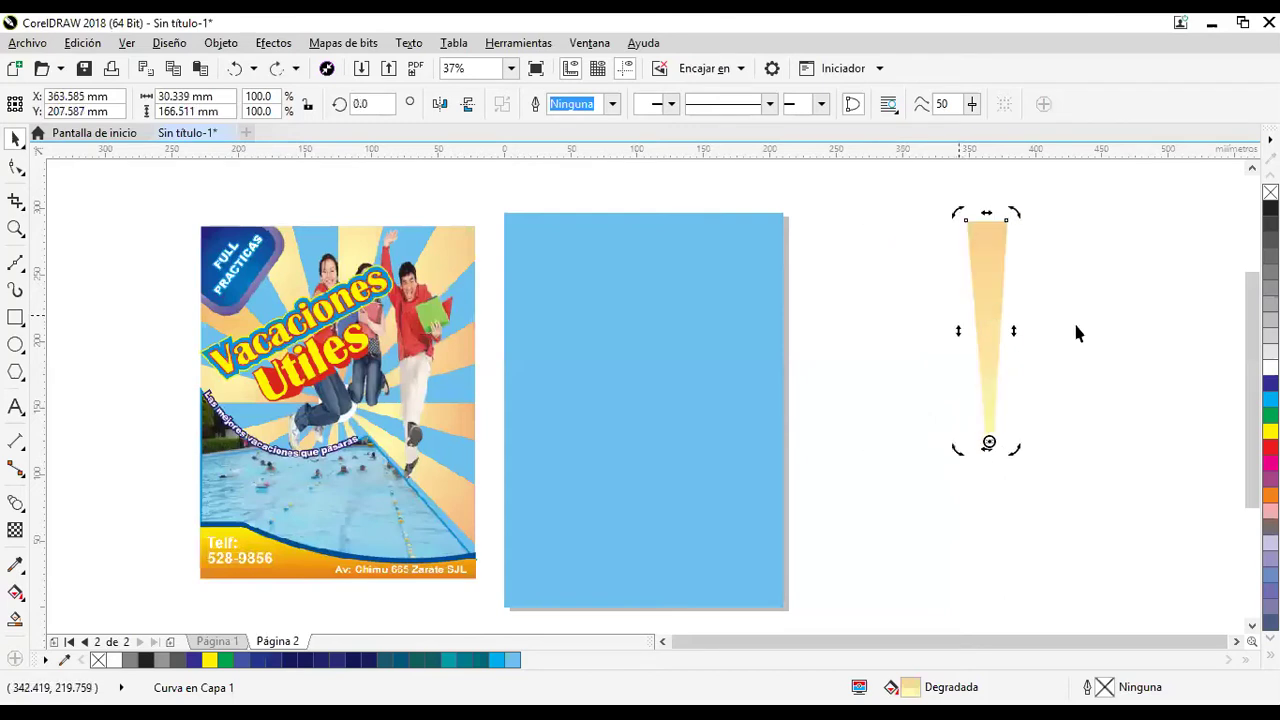
Widen the gradient wedge to about 41 mm, keeping its height.
key(Escape)
click(1014, 334)
drag(1014, 331, 1029, 331)
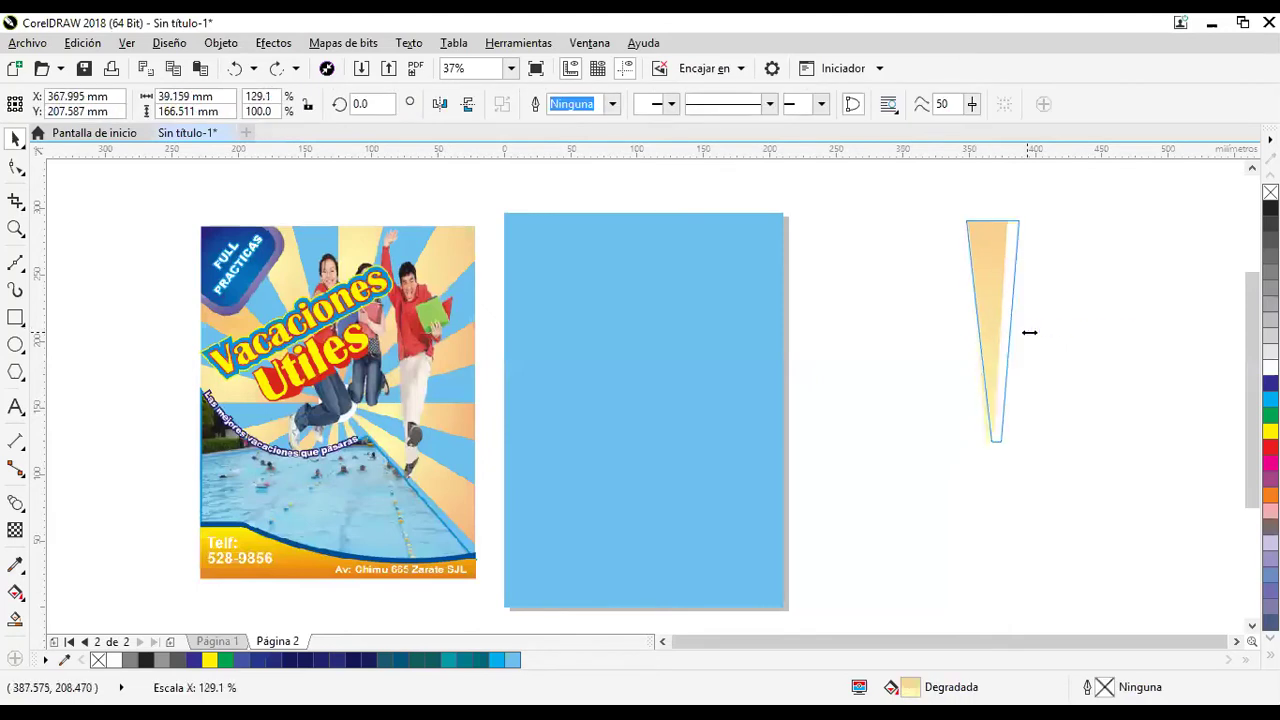
click(1005, 390)
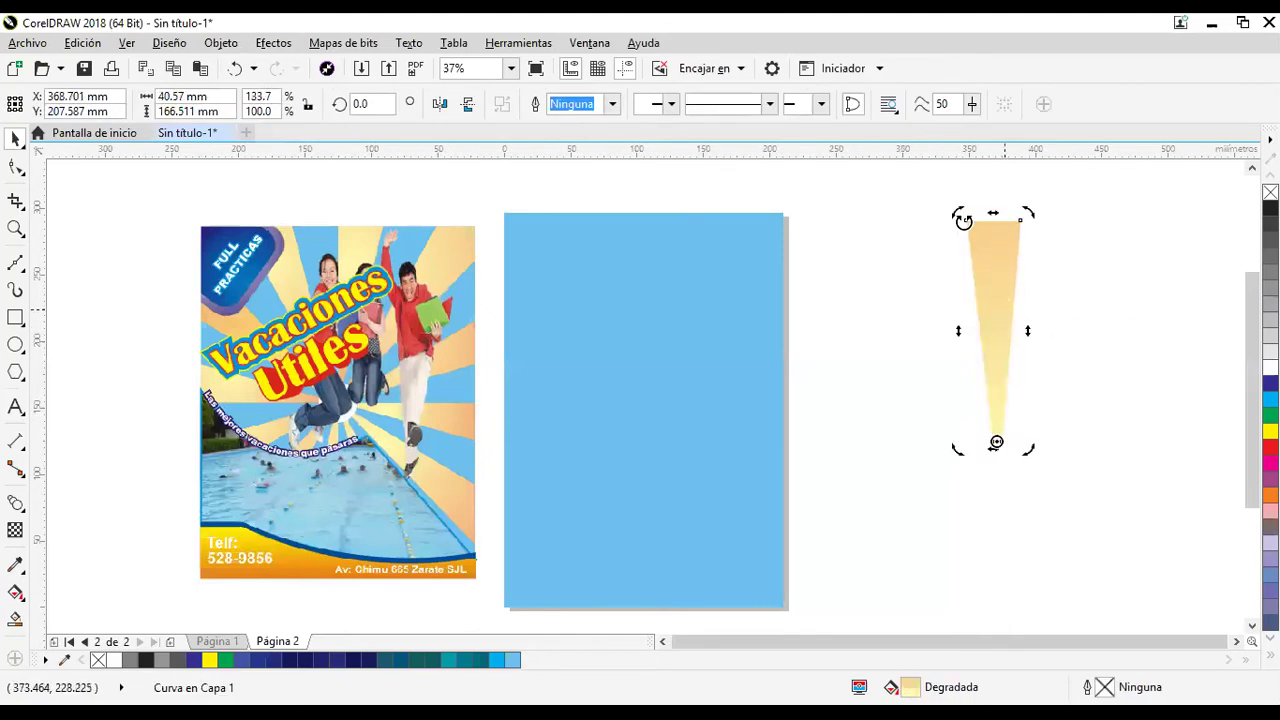
Rotate a copy of the wedge 30° about its tip and repeat the duplication until the rays form a full circle.
drag(889, 297, 906, 309)
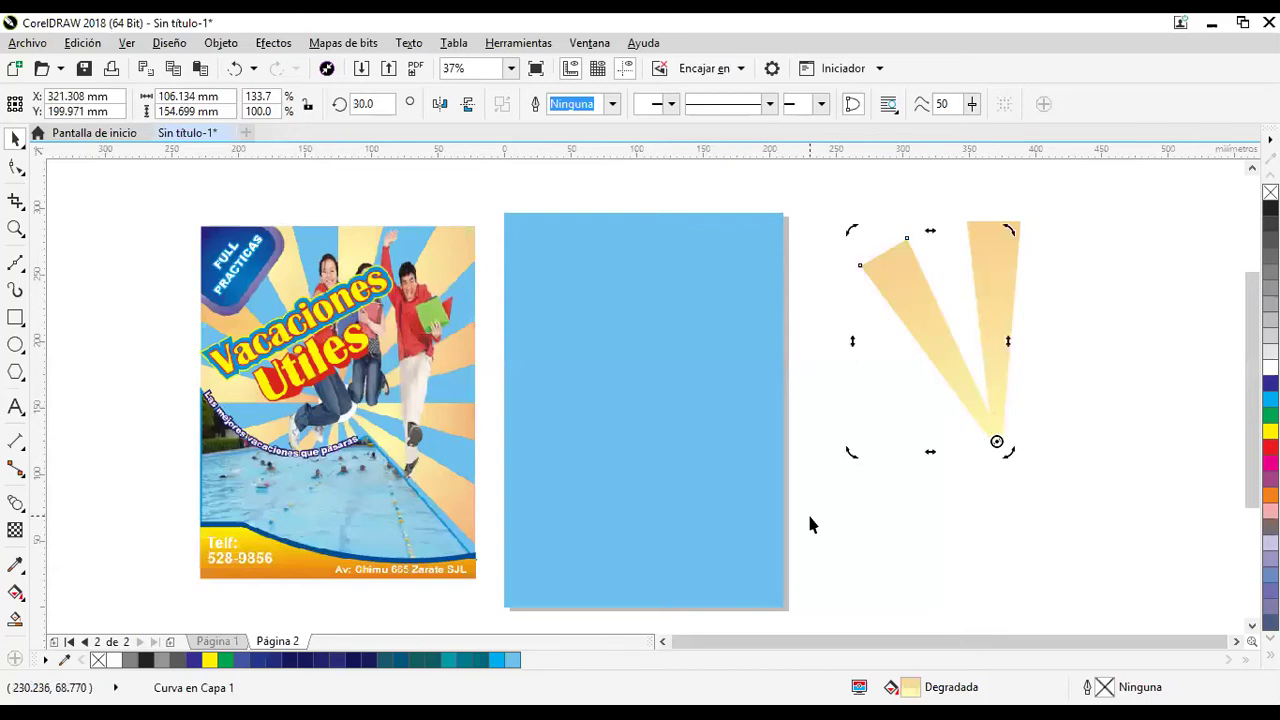
key(ctrl+r)
key(ctrl+r)
key(ctrl+r)
key(ctrl+r)
key(ctrl+r)
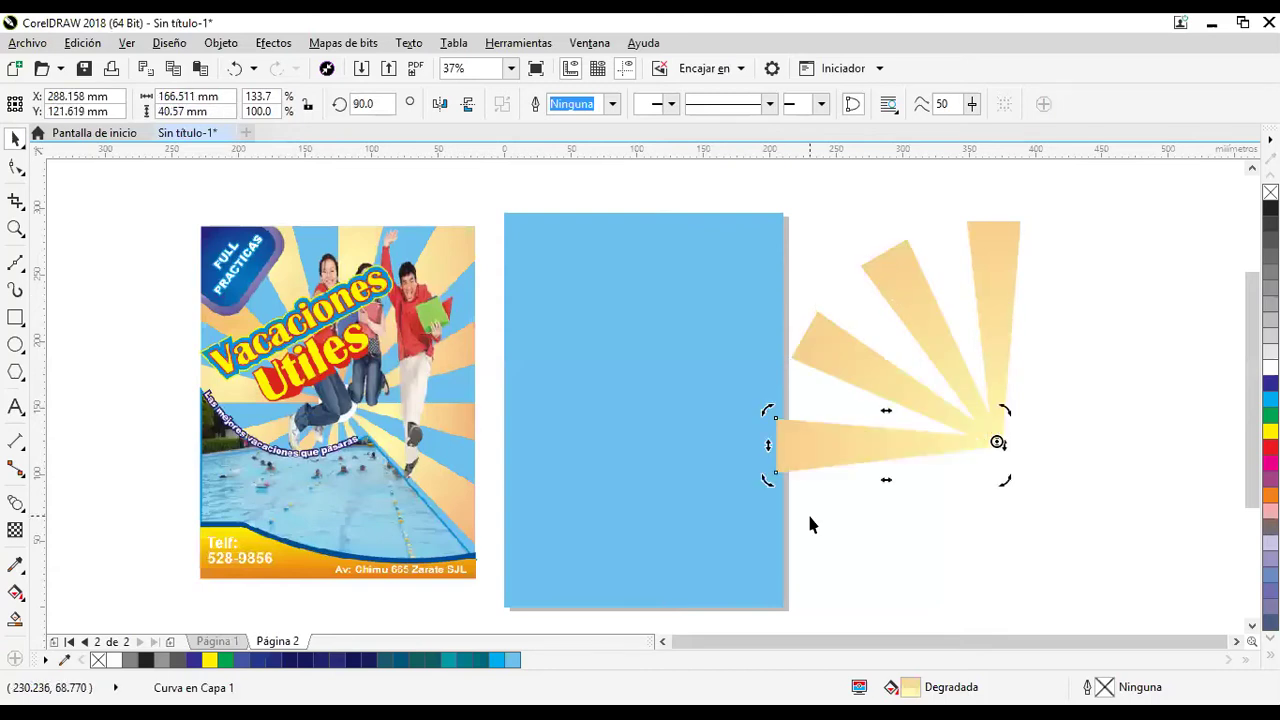
key(ctrl+r)
key(ctrl+r)
key(ctrl+r)
key(ctrl+r)
key(ctrl+r)
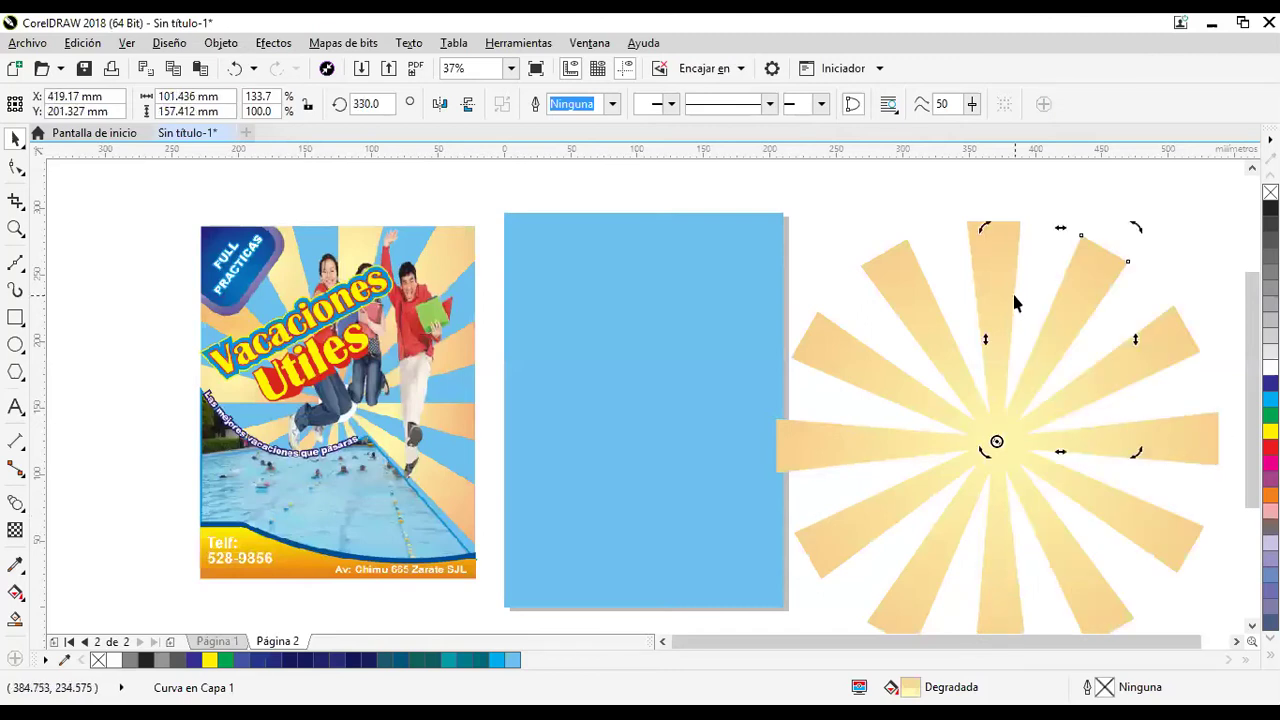
Undo all the rotated wedge copies, leaving only the original upright wedge.
key(ctrl+z)
key(ctrl+z)
key(ctrl+z)
key(ctrl+z)
key(ctrl+z)
key(ctrl+z)
key(ctrl+z)
key(ctrl+z)
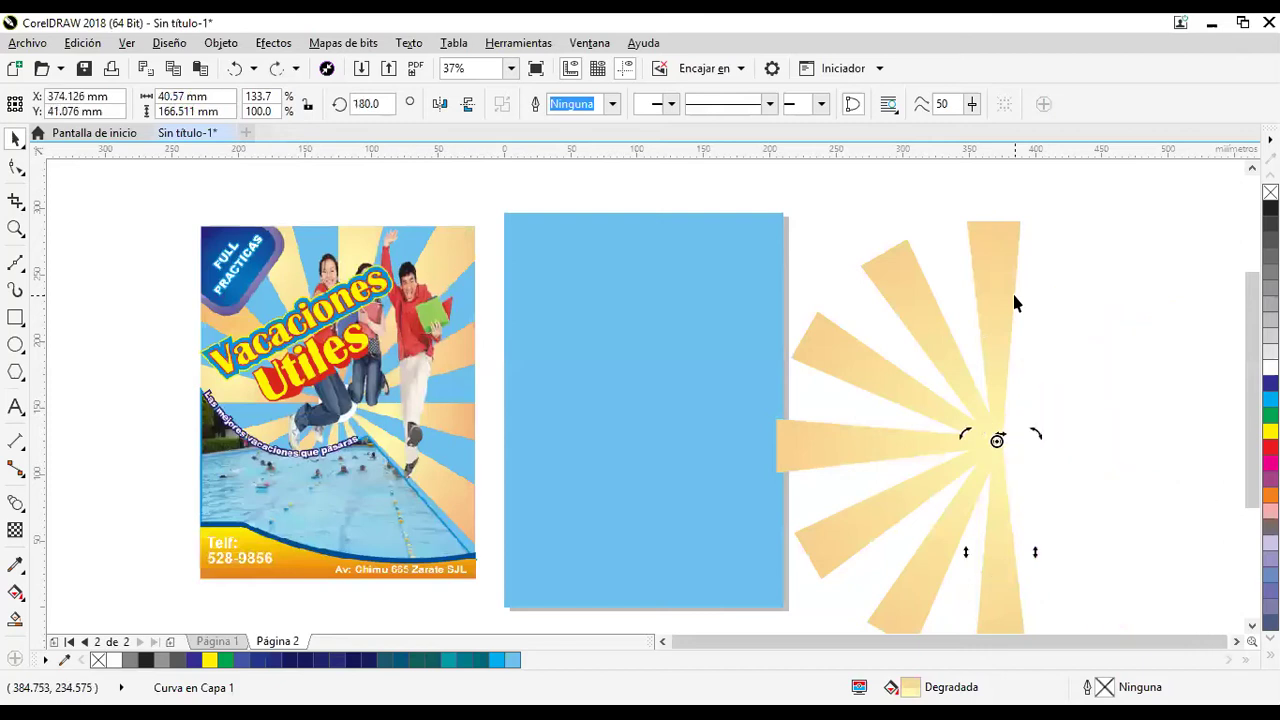
key(ctrl+z)
key(ctrl+z)
key(ctrl+z)
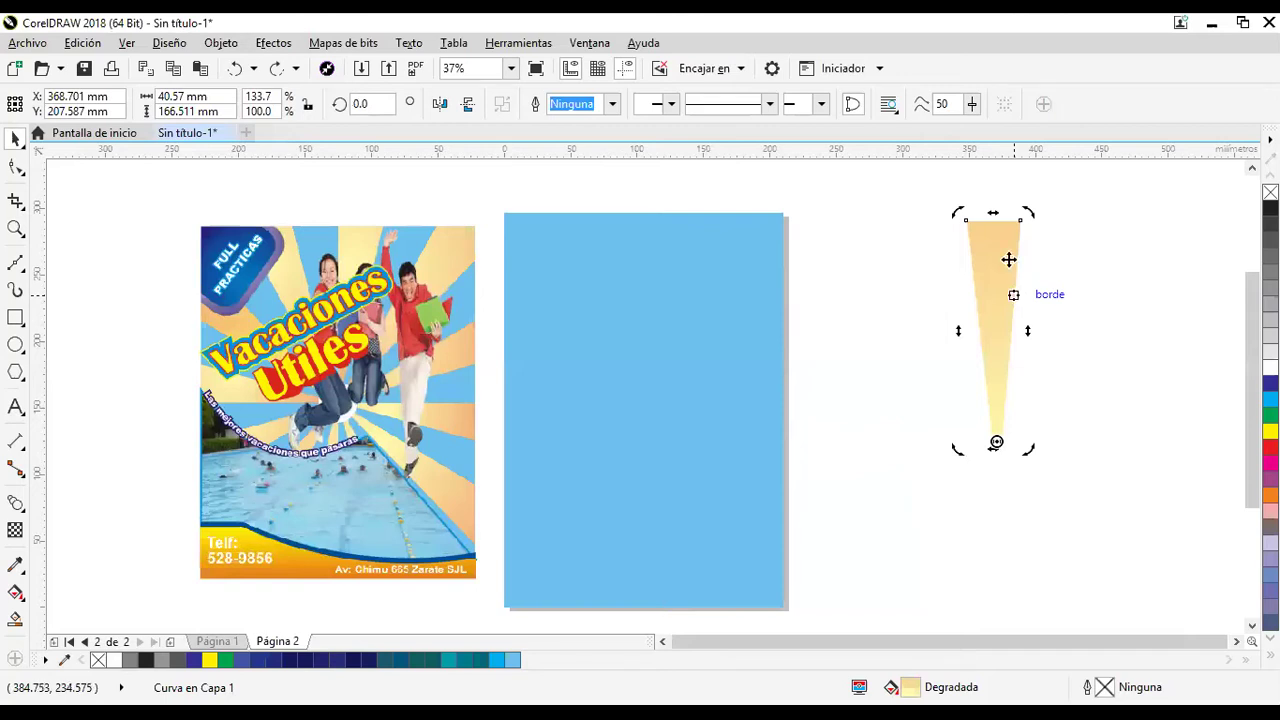
Duplicate the wedge with a 30° rotation about its tip and repeat it to complete the 12-ray sunburst.
drag(952, 217, 894, 286)
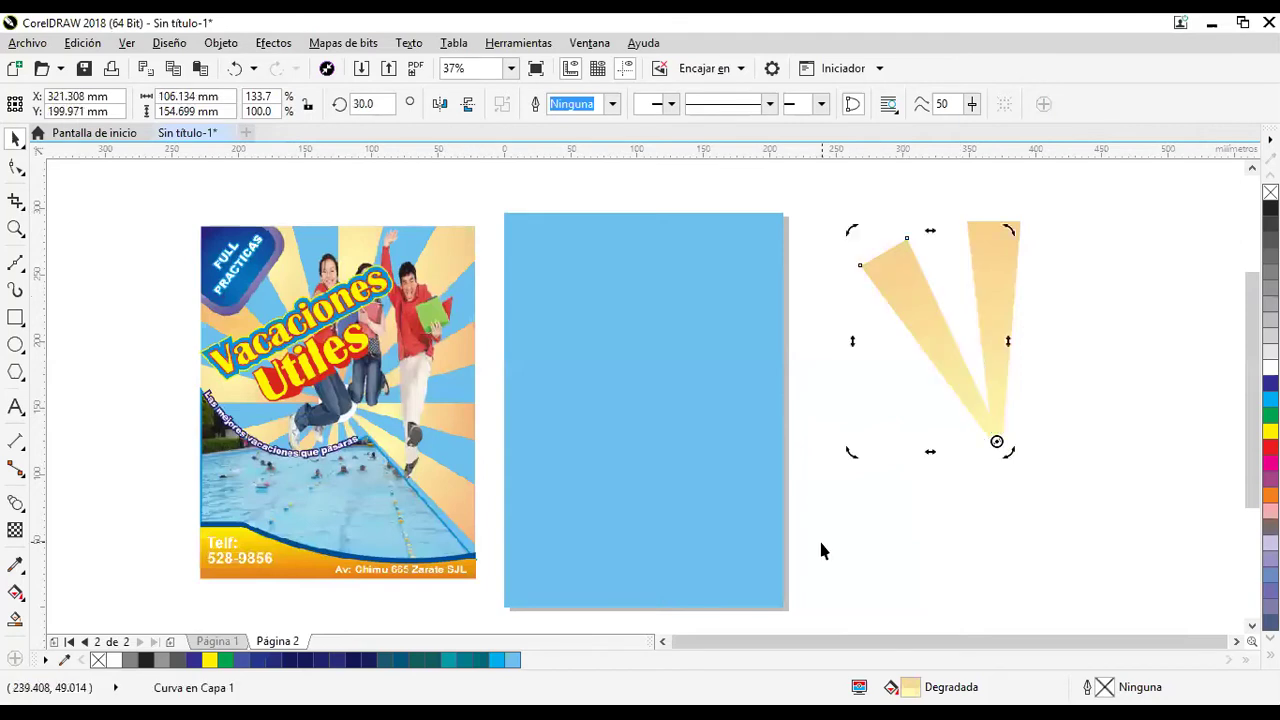
key(ctrl+r)
key(ctrl+r)
key(ctrl+r)
key(ctrl+r)
key(ctrl+r)
key(ctrl+r)
key(ctrl+r)
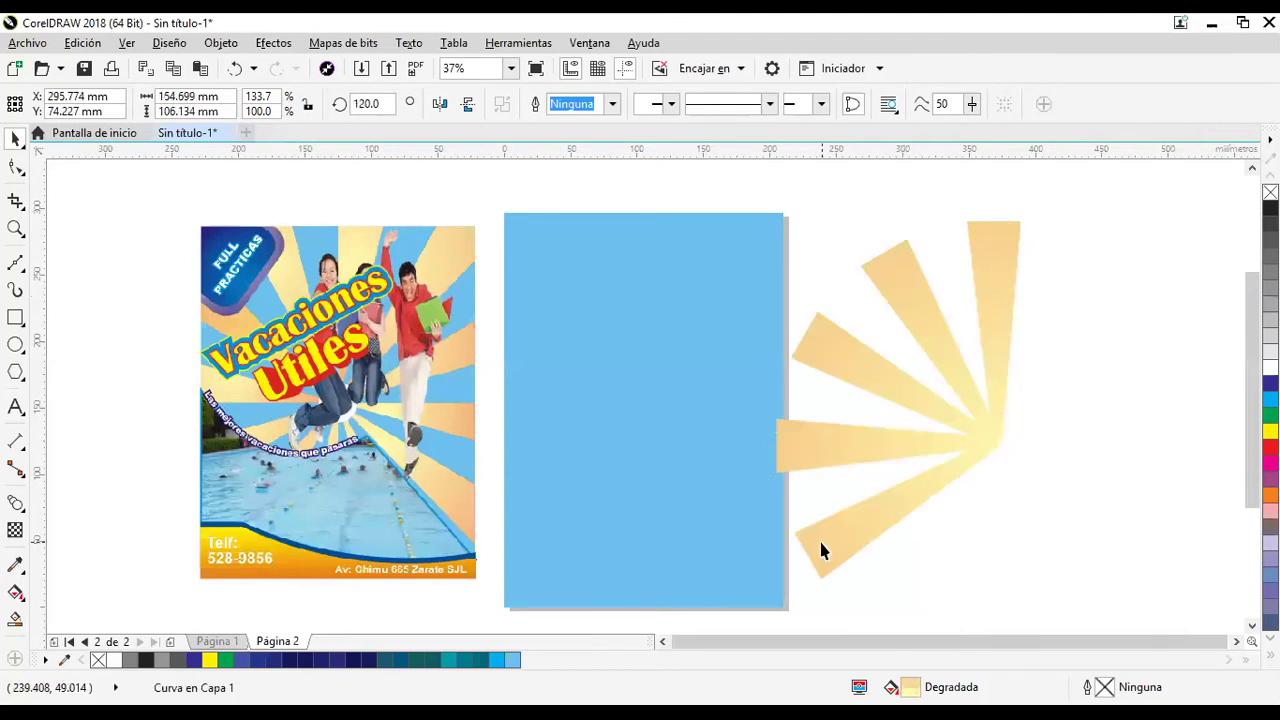
key(ctrl+r)
key(ctrl+r)
key(ctrl+r)
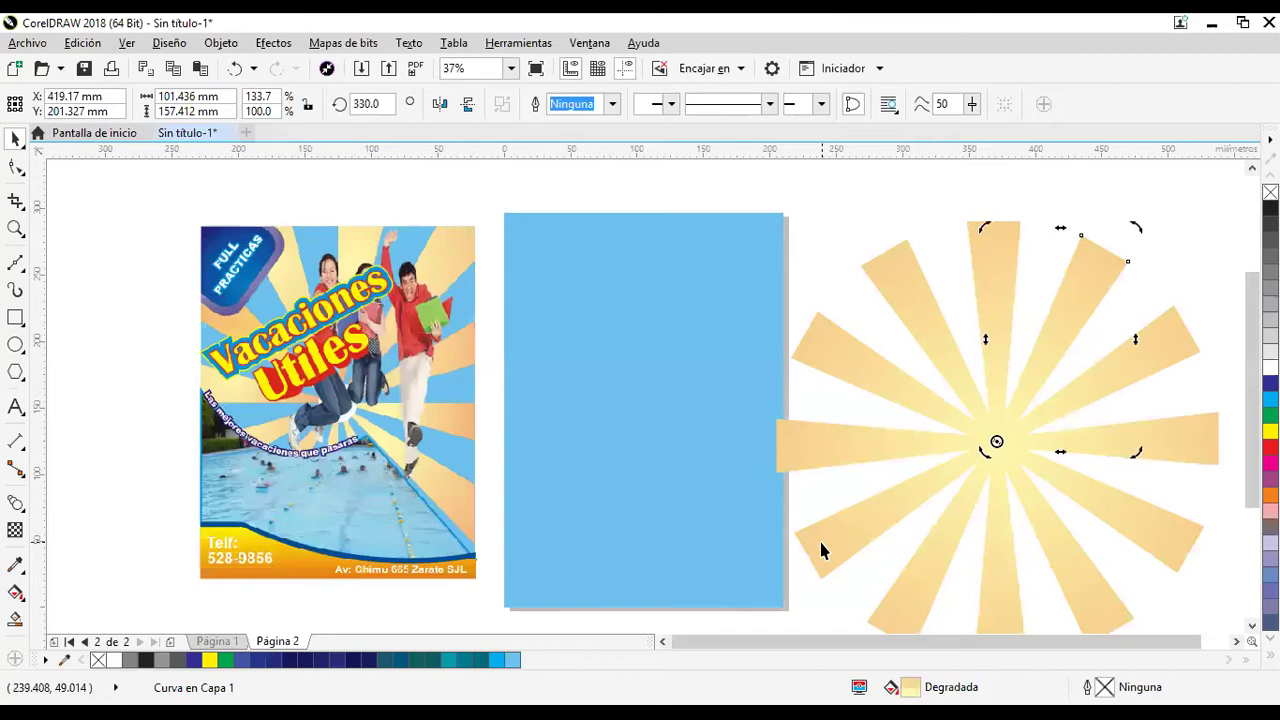
Select all 12 sunburst rays and group them.
scroll(1051, 487, down, 2)
click(901, 598)
drag(1188, 328, 903, 610)
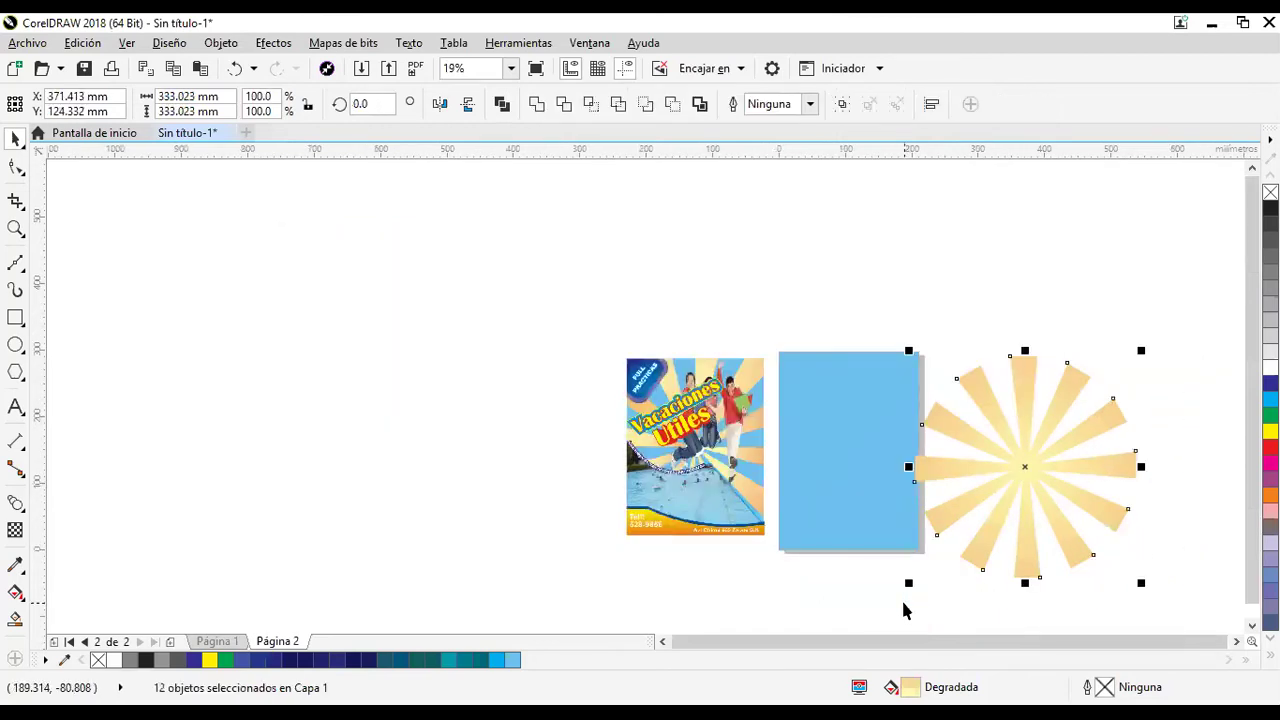
key(ctrl+g)
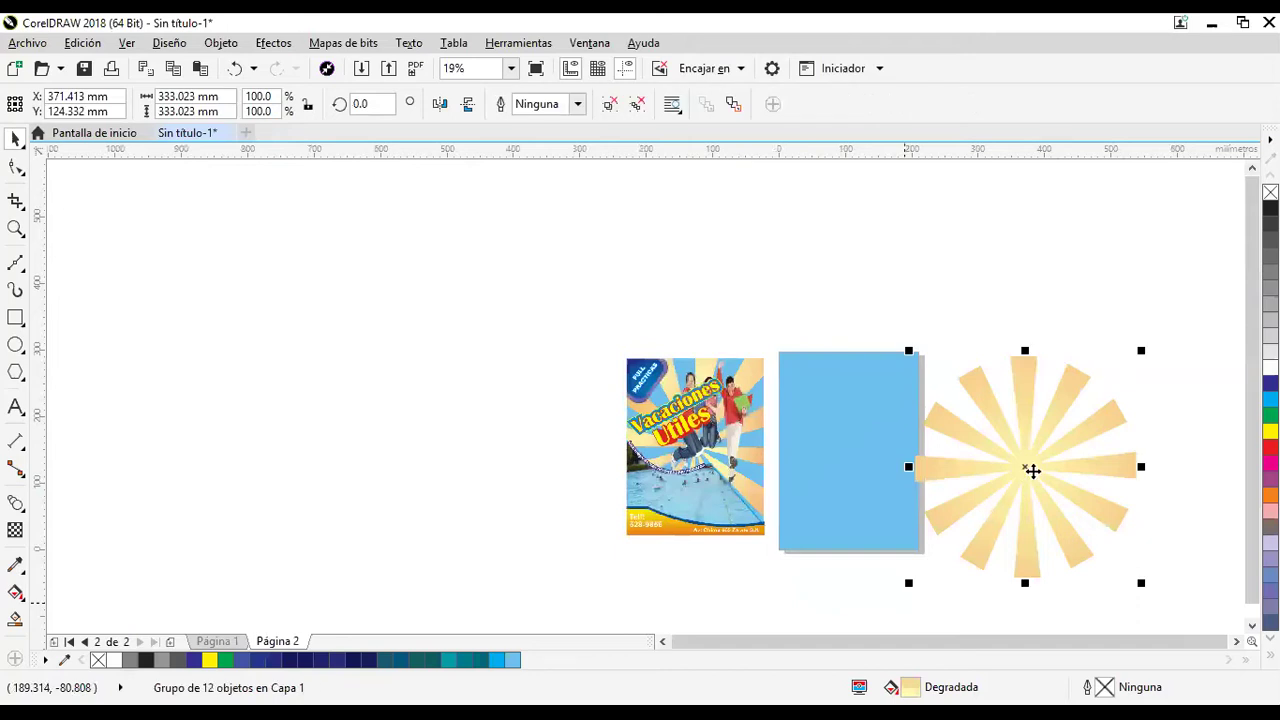
Test the ray group's fit over the page, enlarge it proportionally to about 391 mm and place it outside the page.
drag(1024, 466, 851, 449)
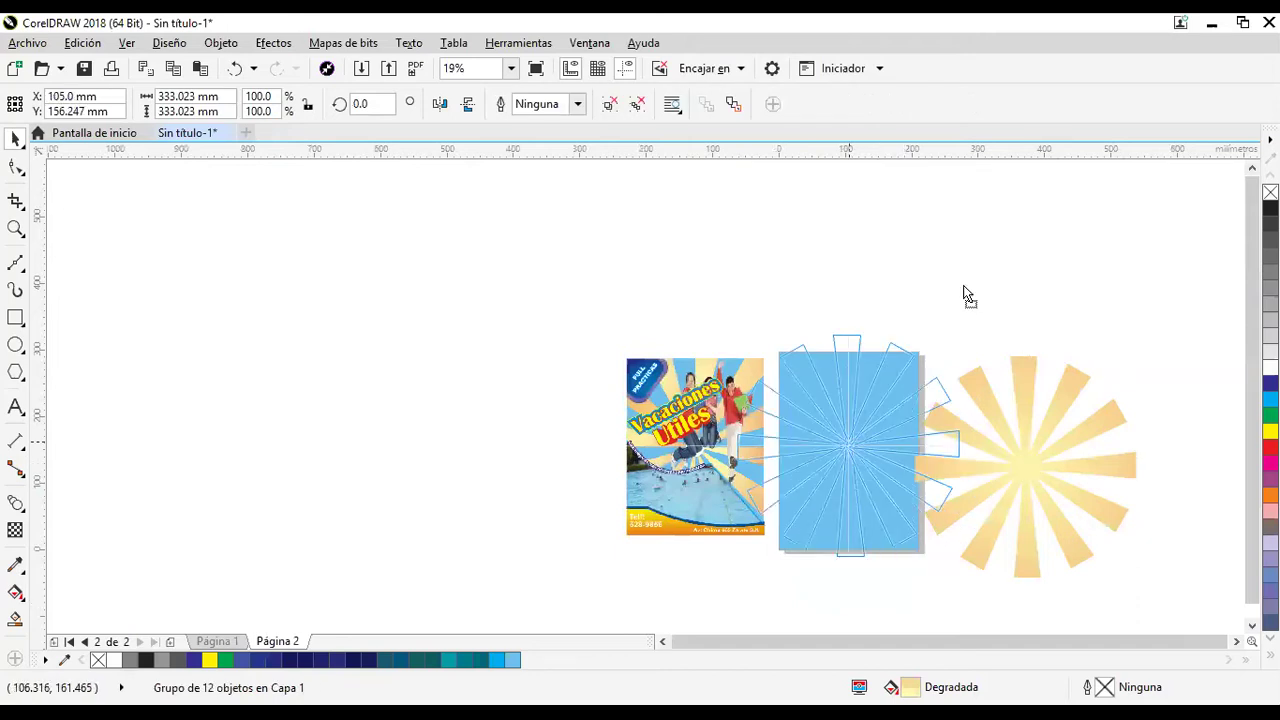
drag(965, 283, 965, 286)
drag(1082, 404, 1127, 476)
drag(984, 308, 1063, 340)
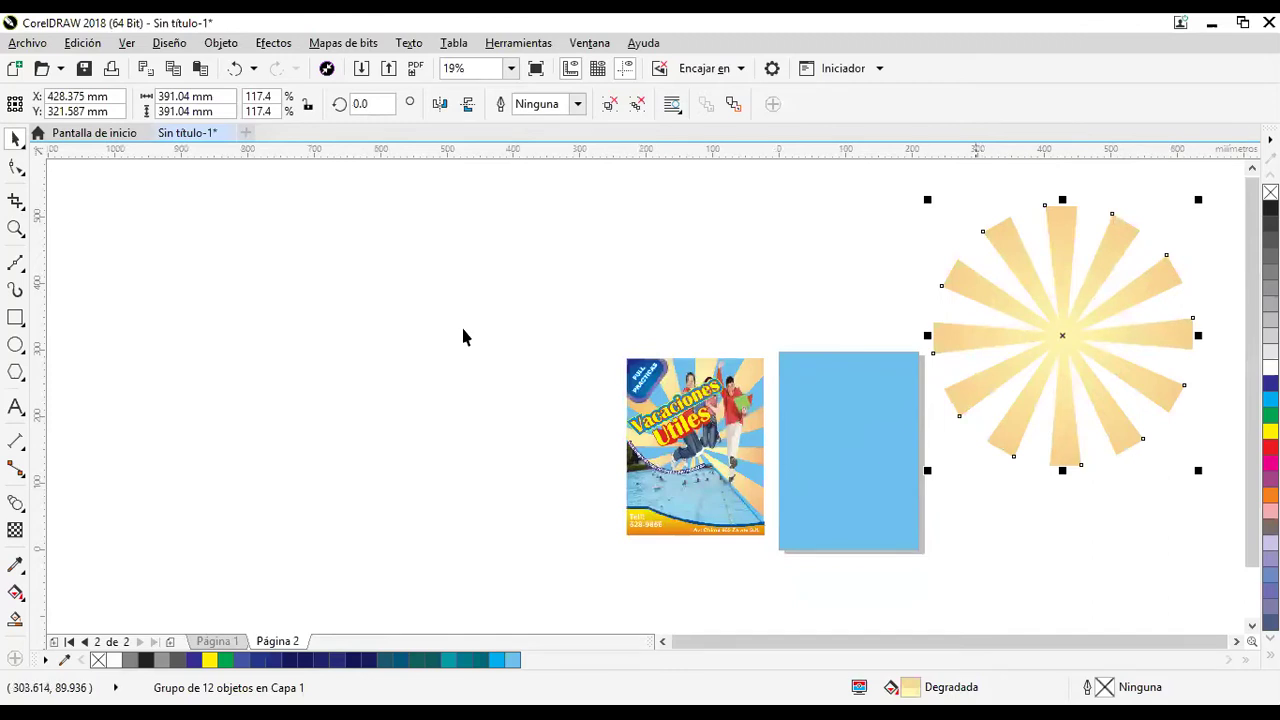
PowerClip the sunburst group inside the light blue background rectangle and lock the clipped background.
click(221, 43)
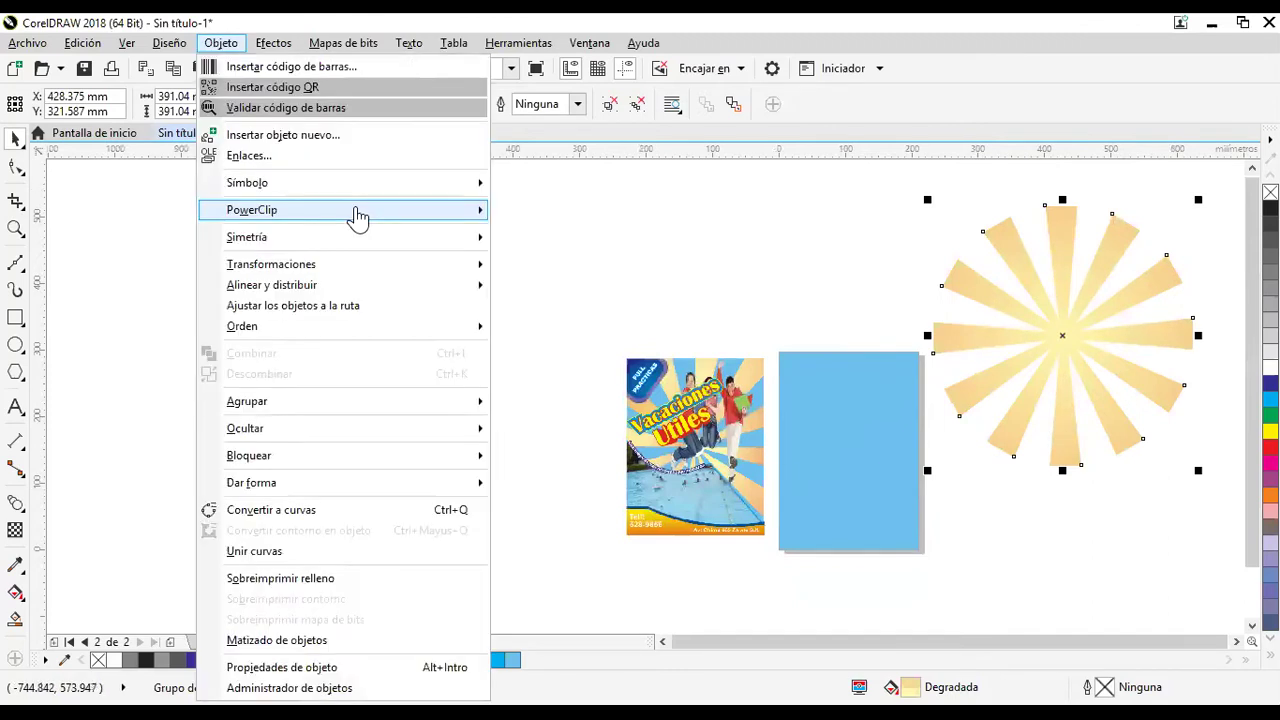
mouse_move(358, 212)
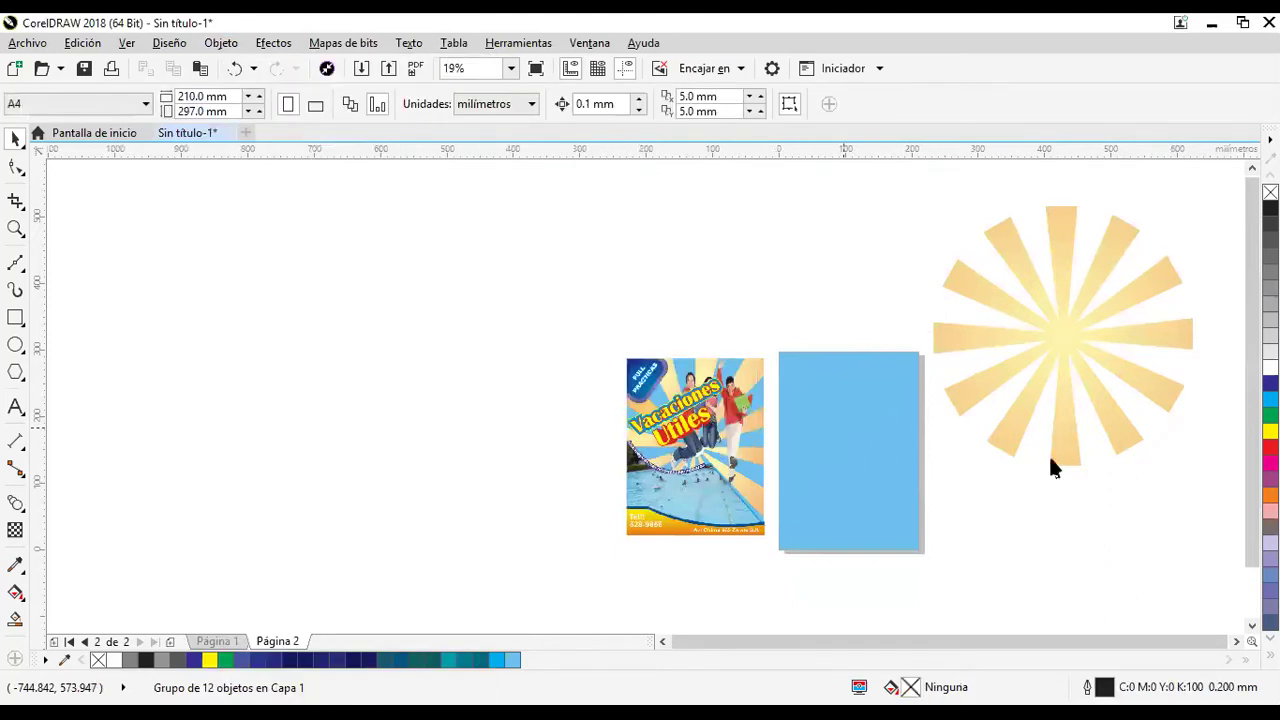
click(977, 474)
scroll(980, 478, up, 2)
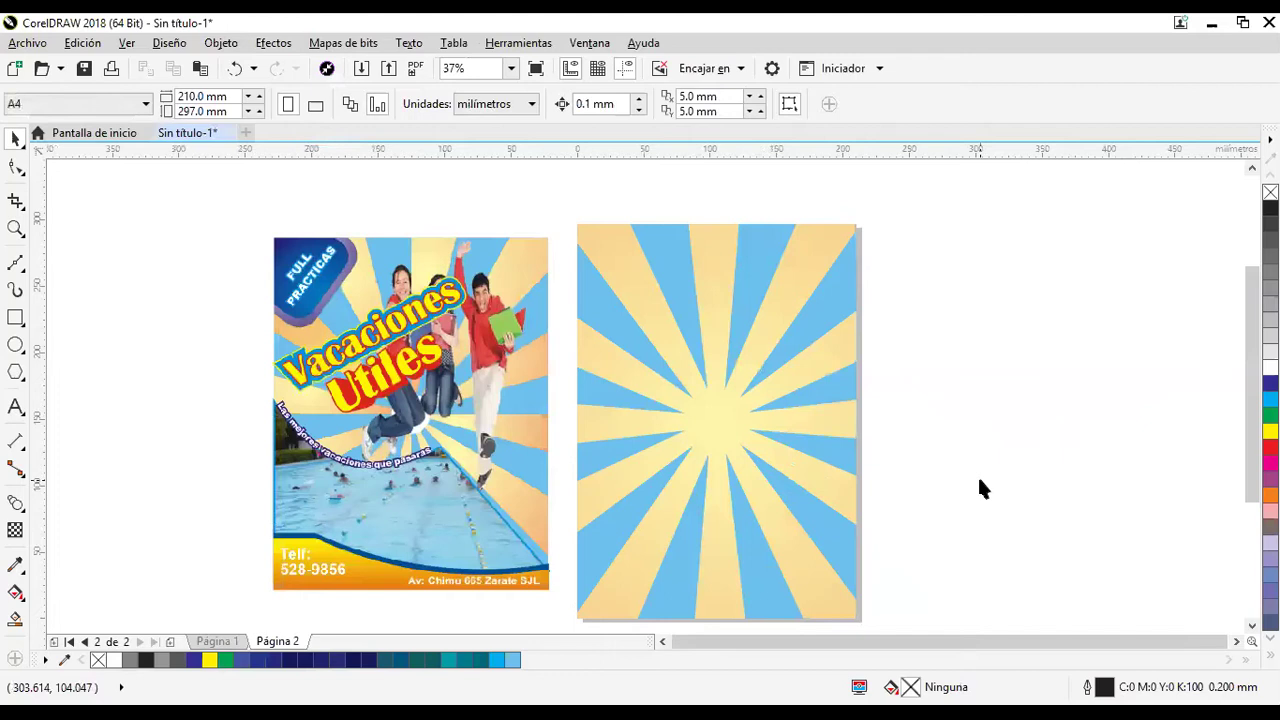
right_click(748, 371)
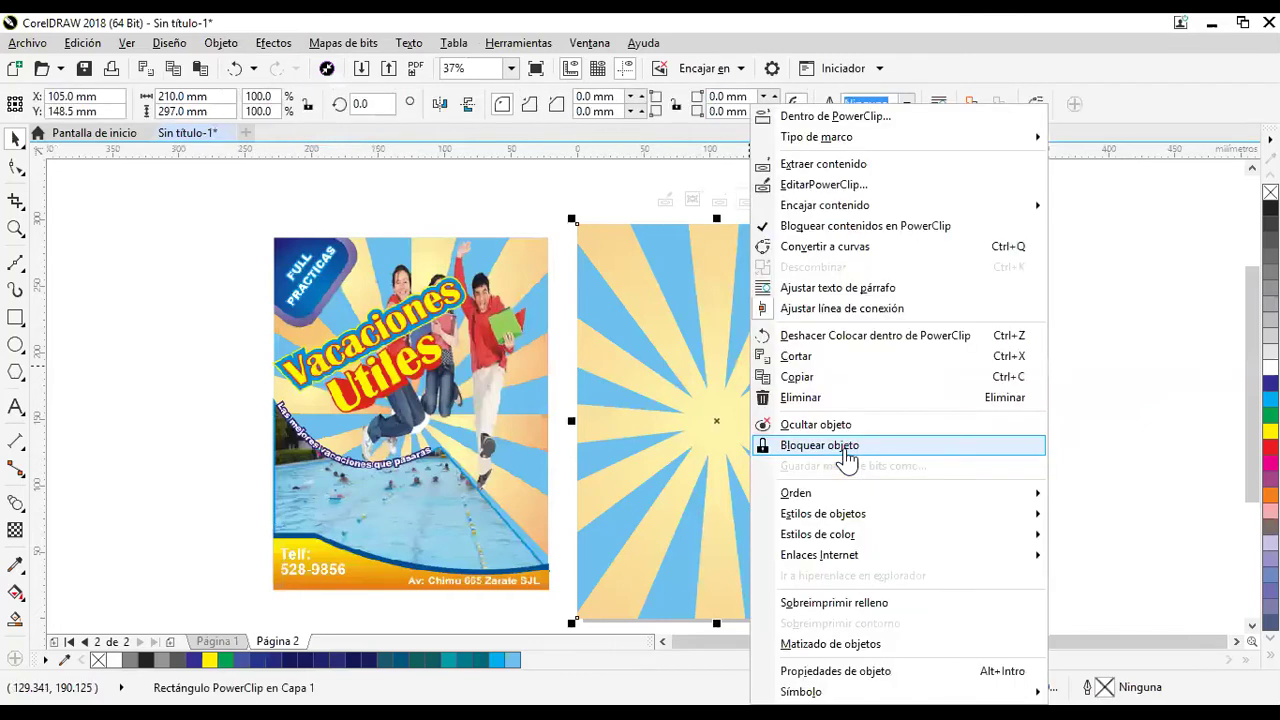
click(914, 463)
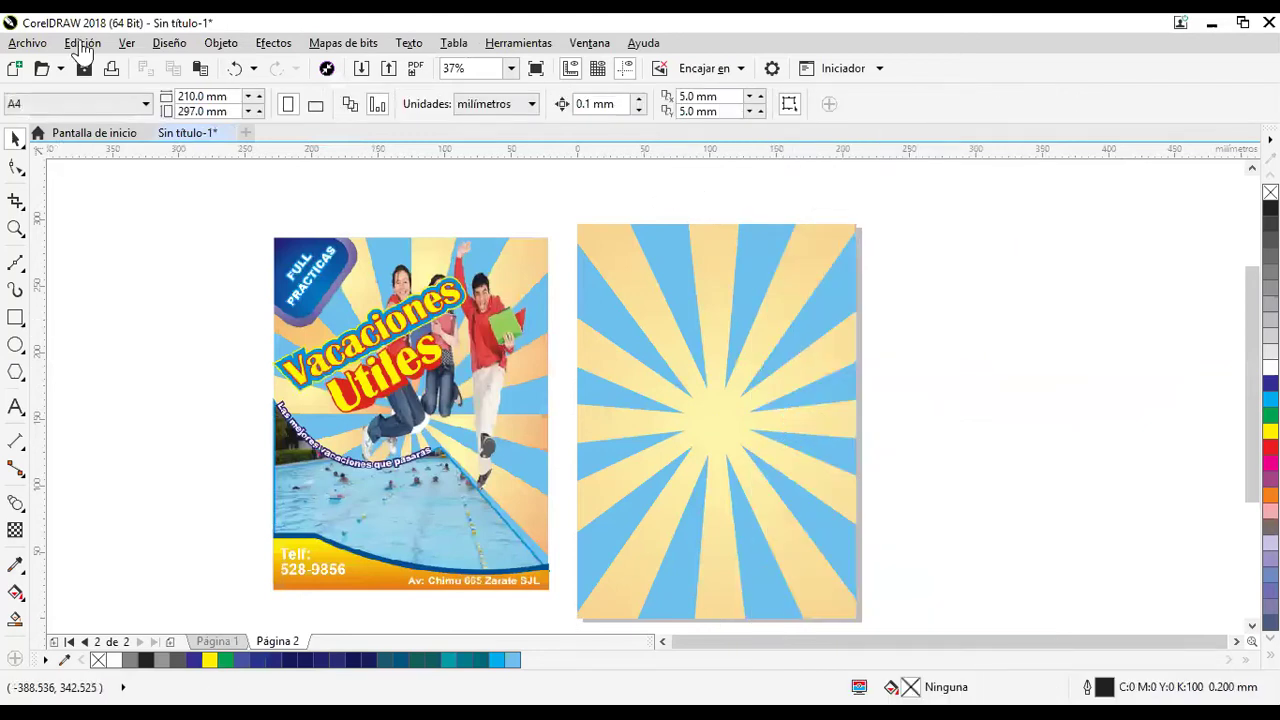
Import image 2 from the Banner folder and place it over the sunburst at about 159 × 172 mm.
click(33, 46)
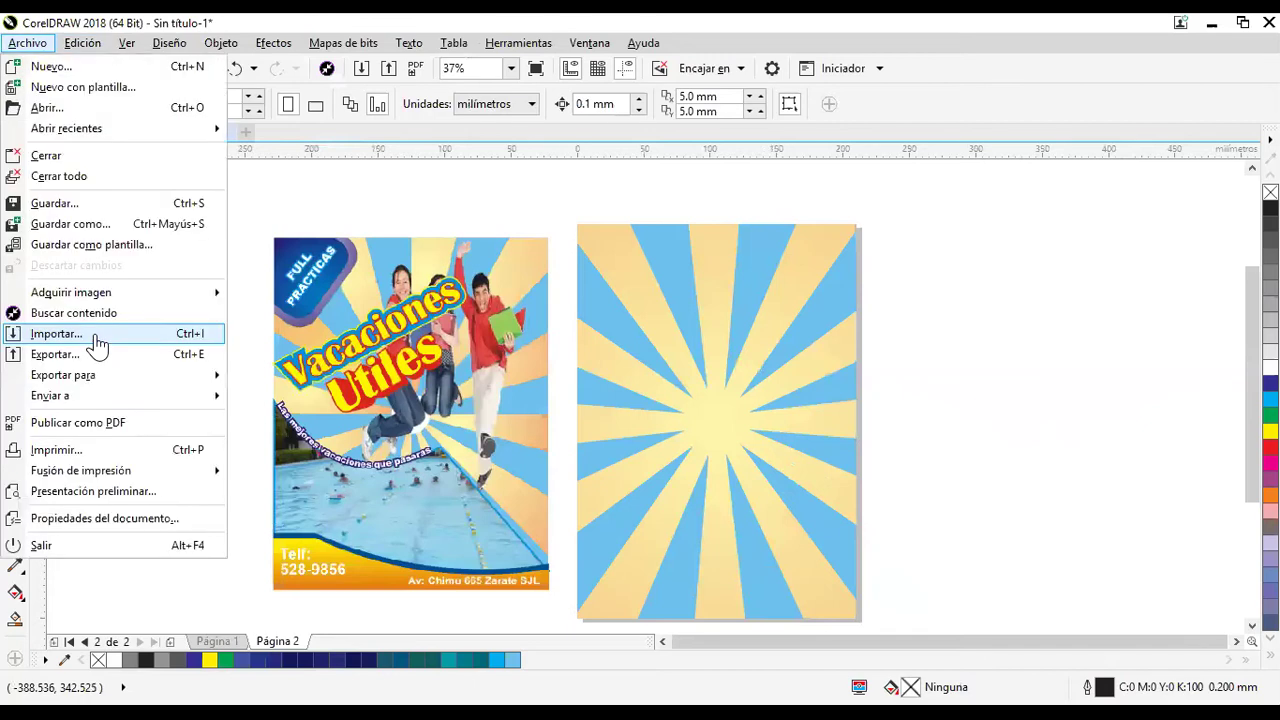
key(Return)
click(378, 318)
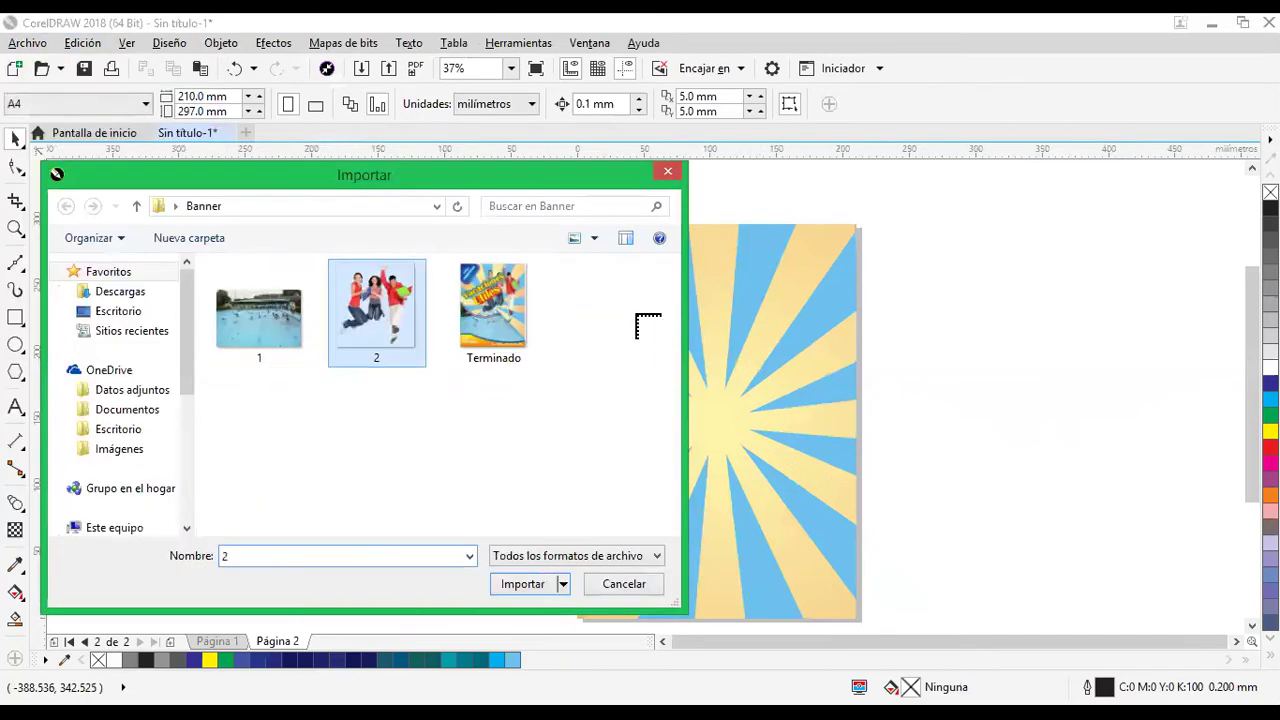
double_click(378, 318)
drag(632, 282, 800, 550)
drag(800, 462, 851, 552)
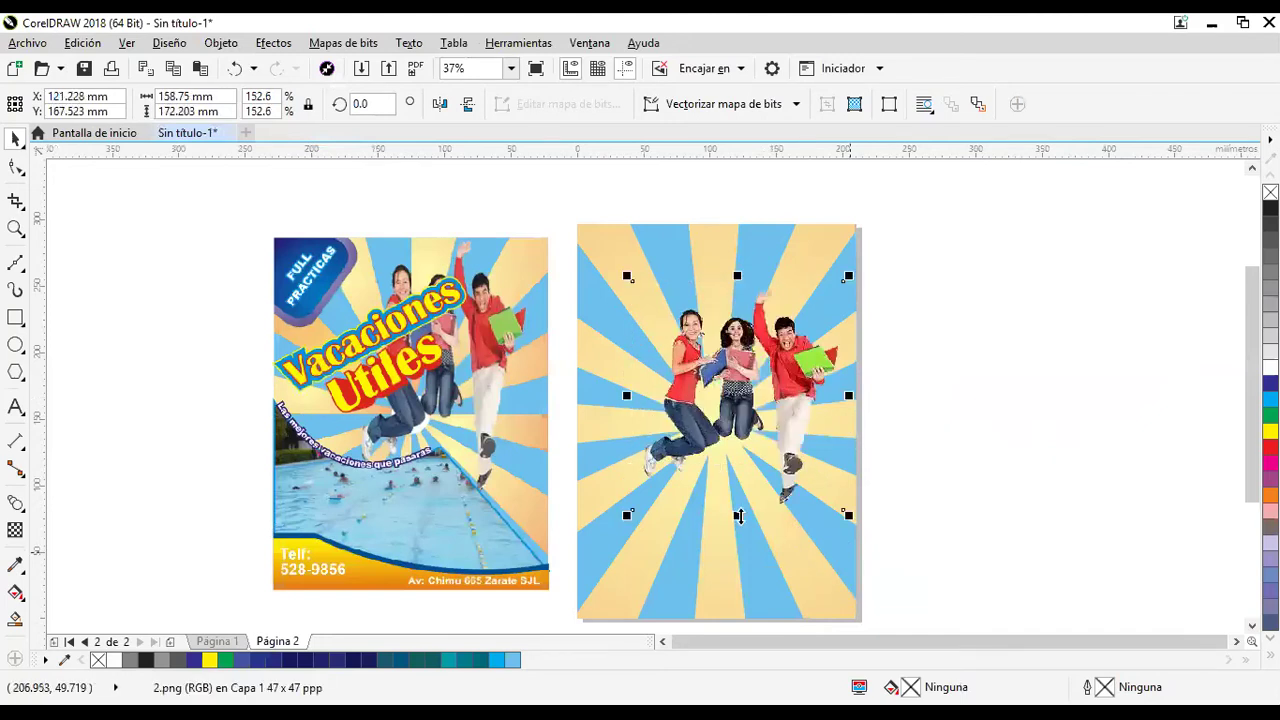
Stretch the jumping students image vertically to about 215 mm and centre it on the page.
drag(738, 447, 720, 455)
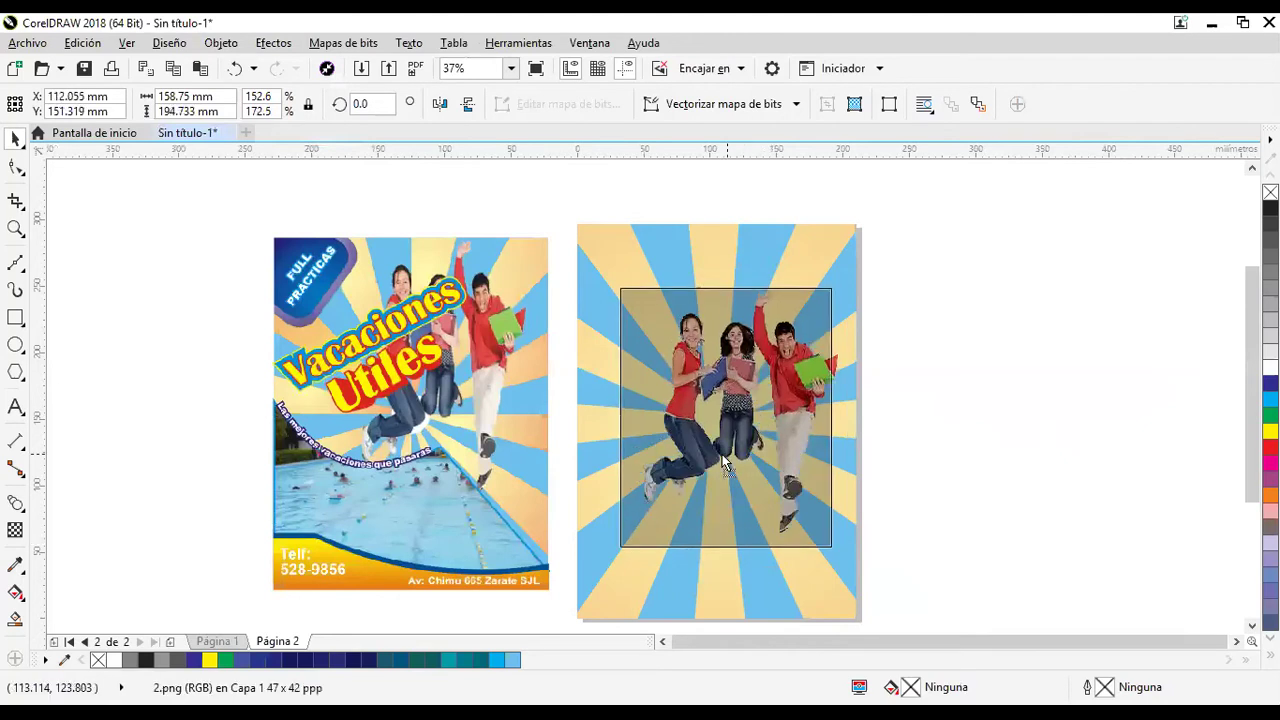
click(912, 444)
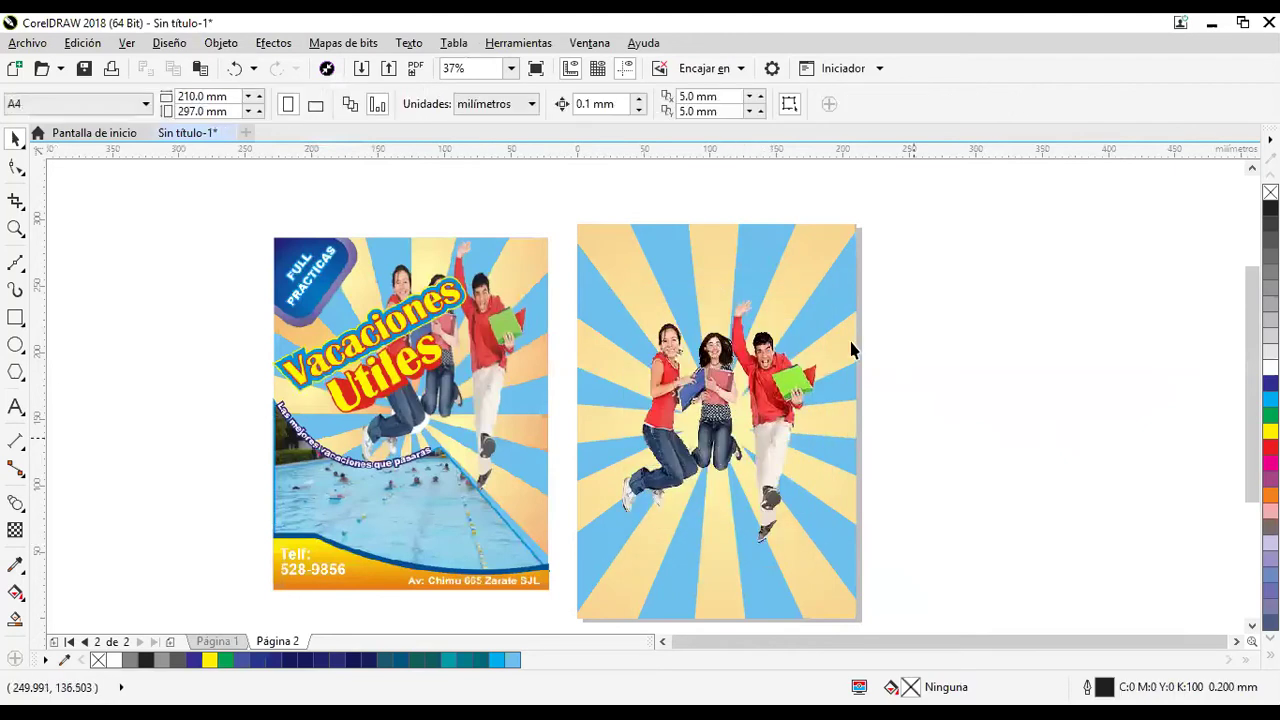
click(720, 292)
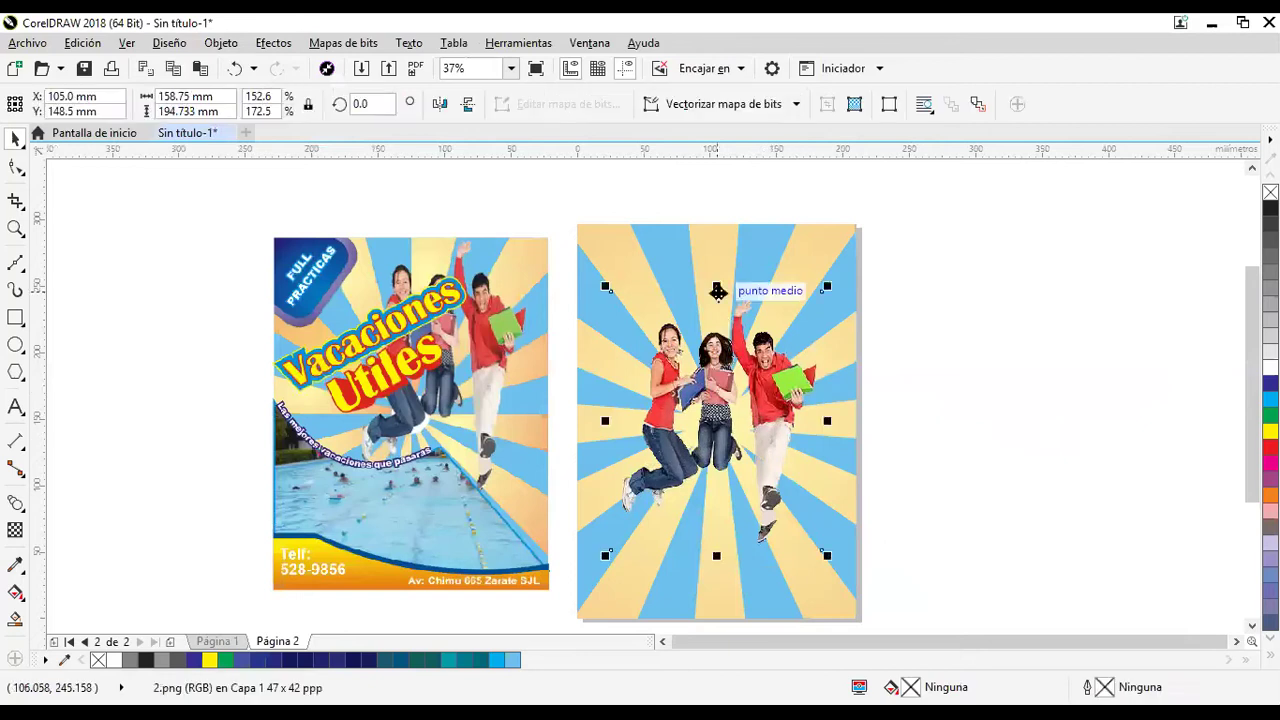
drag(725, 418, 727, 352)
key(ctrl+z)
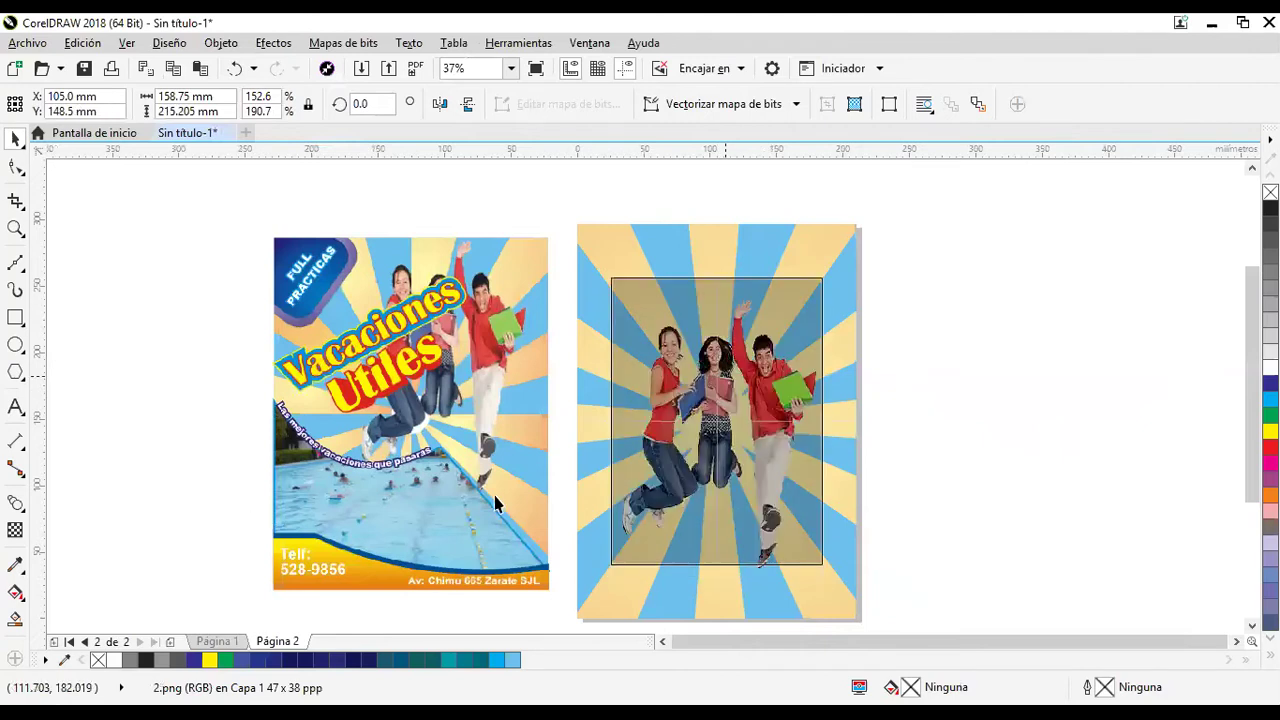
click(959, 456)
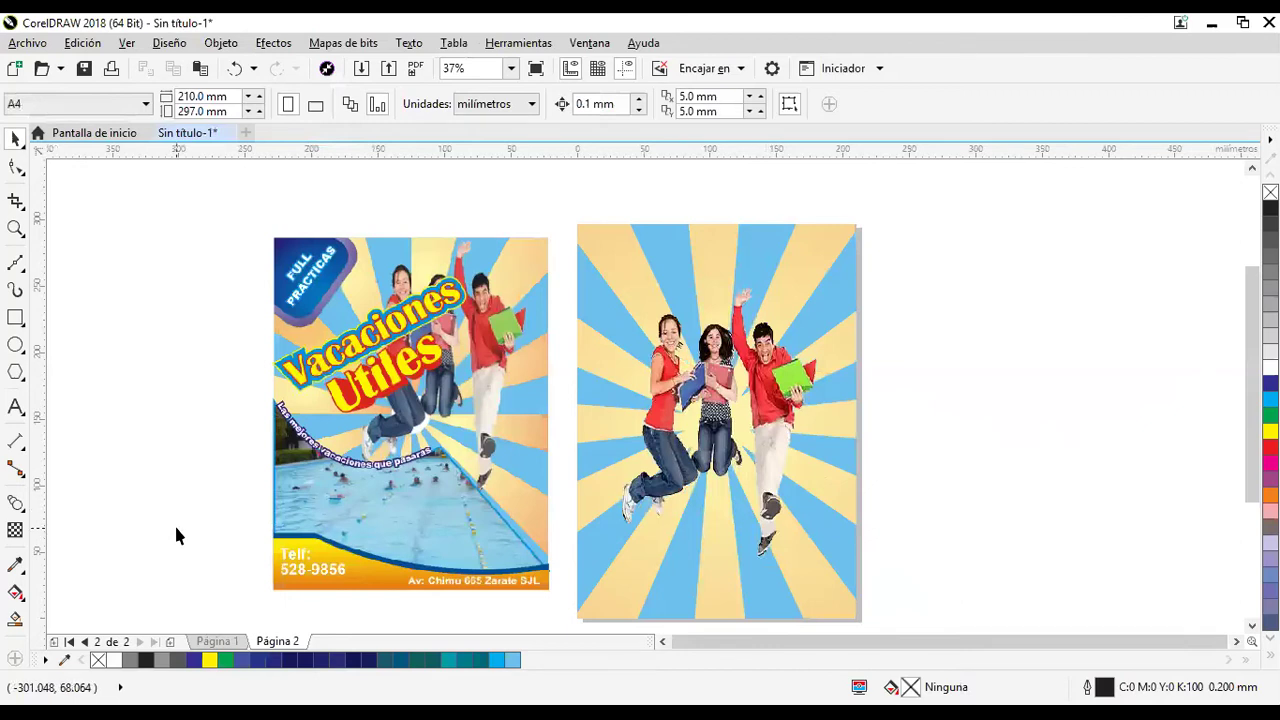
Draw a rectangle about 210 × 130 mm across the lower part of the page and fill it with cyan (C:100 M:0 Y:0 K:0).
click(16, 320)
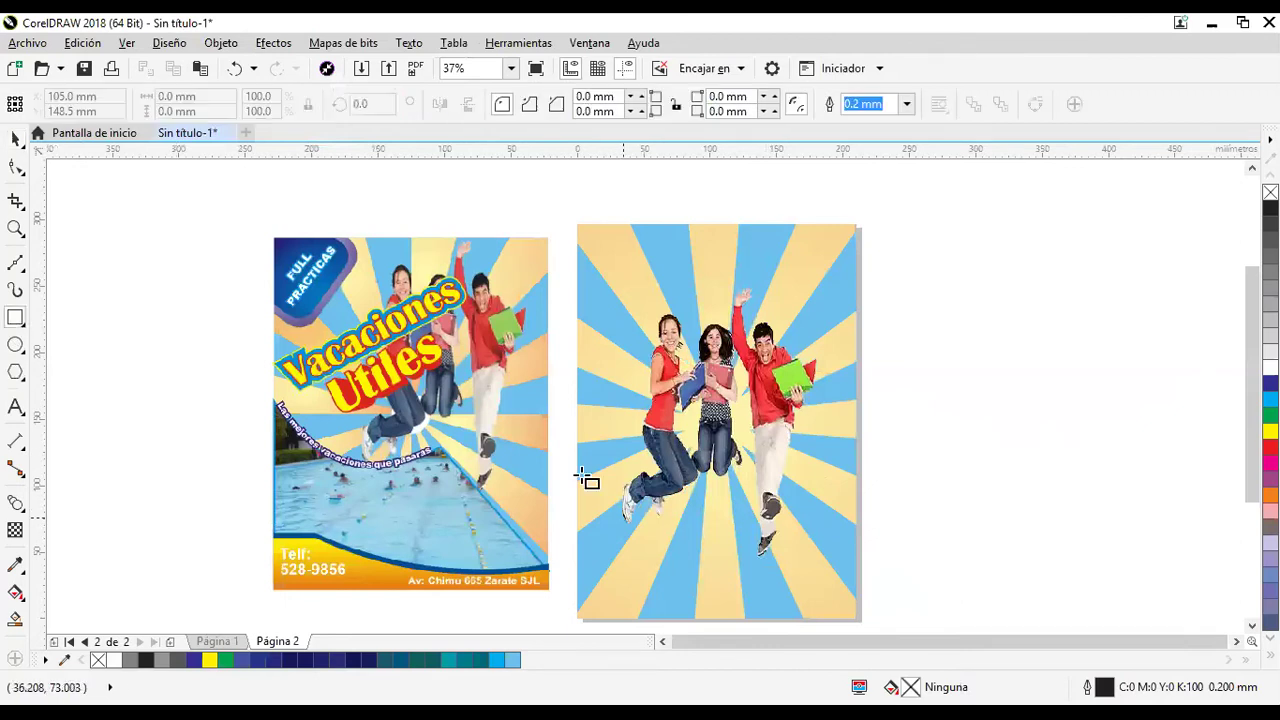
mouse_move(577, 460)
mouse_down()
mouse_move(712, 615)
mouse_move(861, 623)
mouse_up()
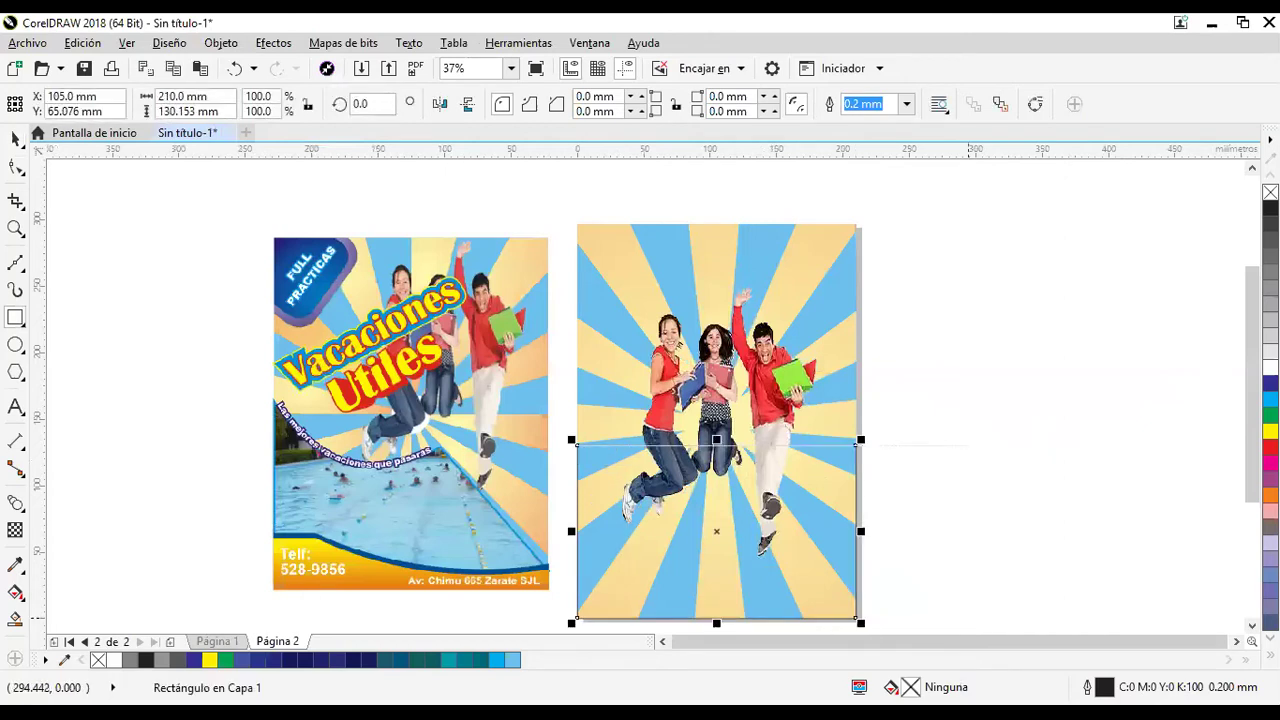
click(1270, 399)
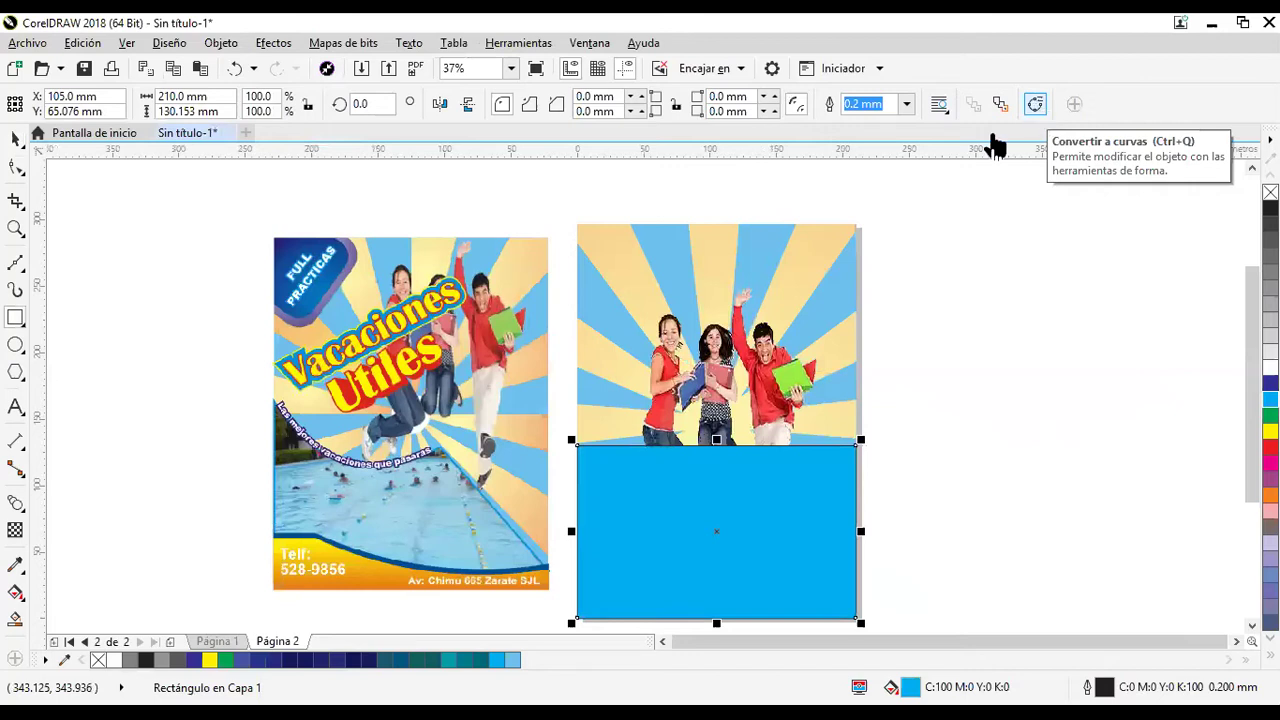
Convert the cyan rectangle to curves and move its upper-right node inward and down to form the slanted pool outline.
key(ctrl+q)
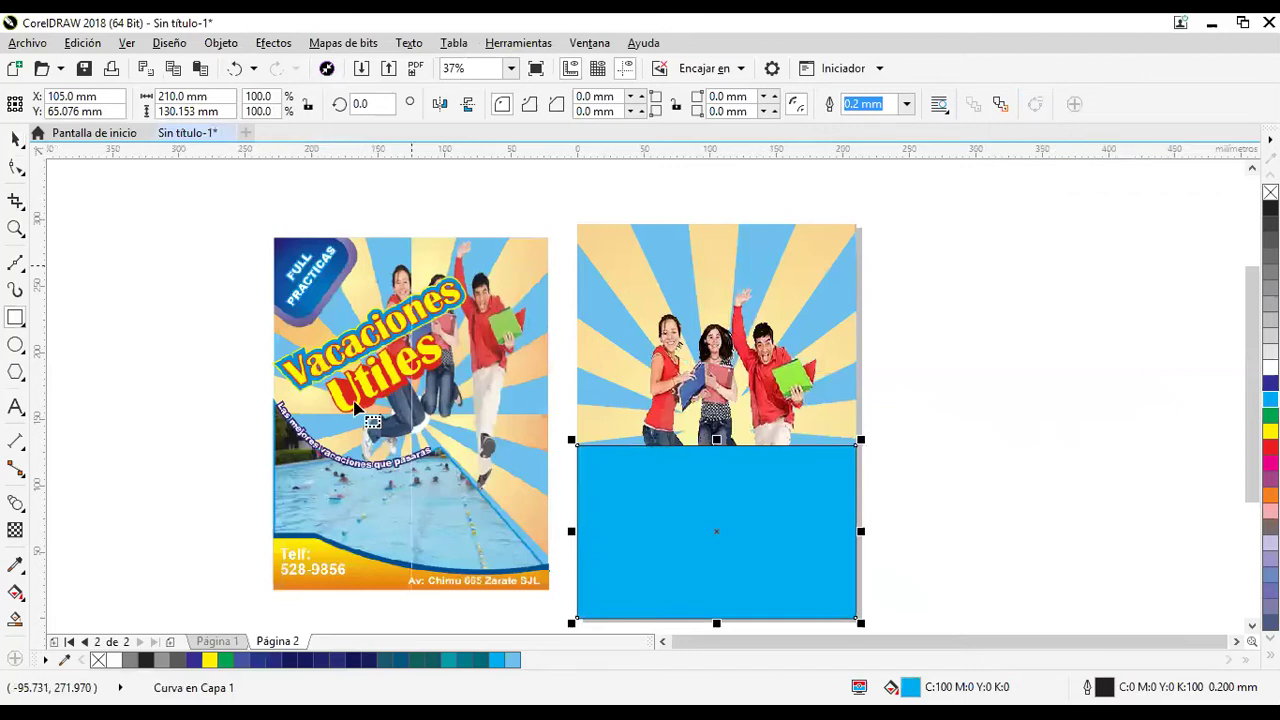
click(15, 168)
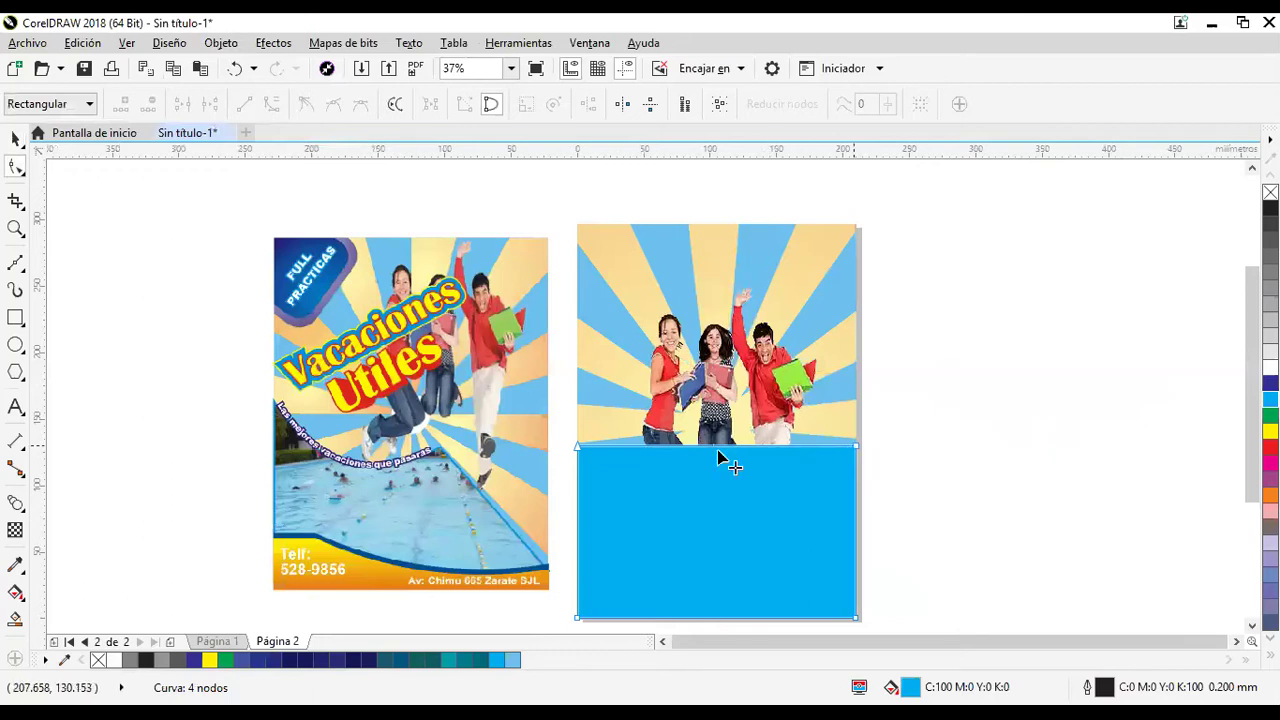
drag(716, 452, 757, 597)
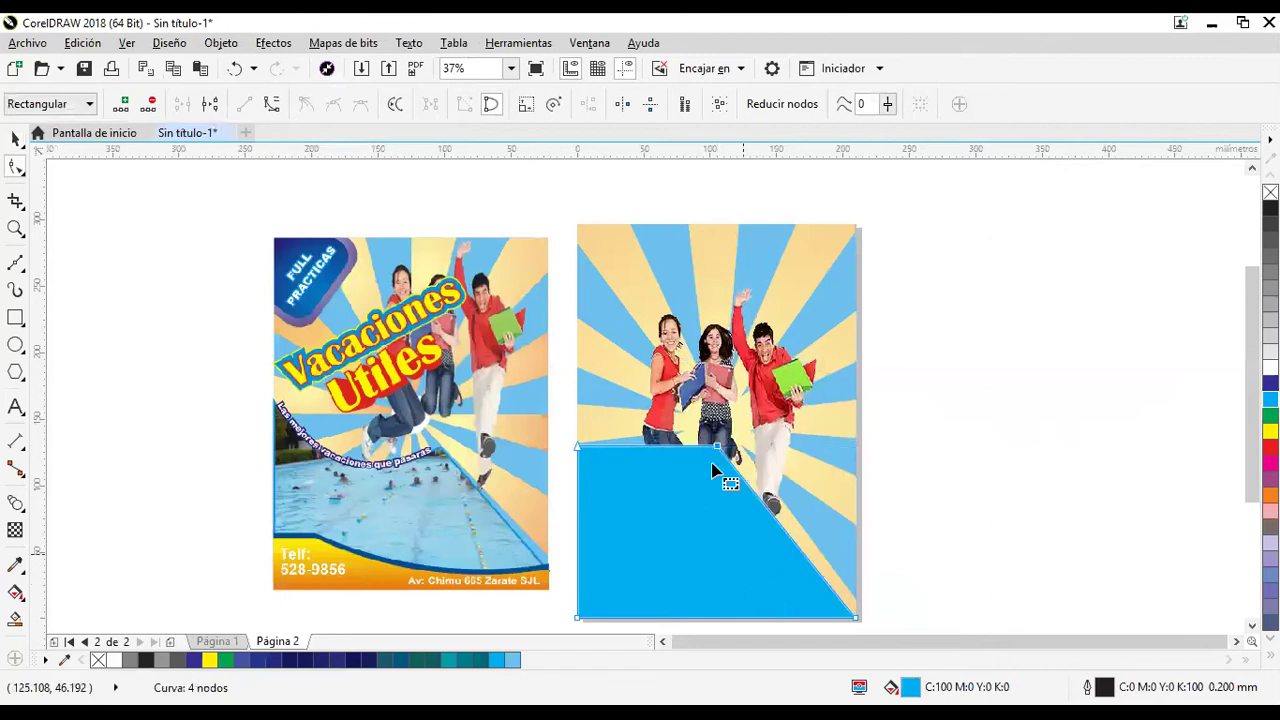
drag(718, 450, 722, 512)
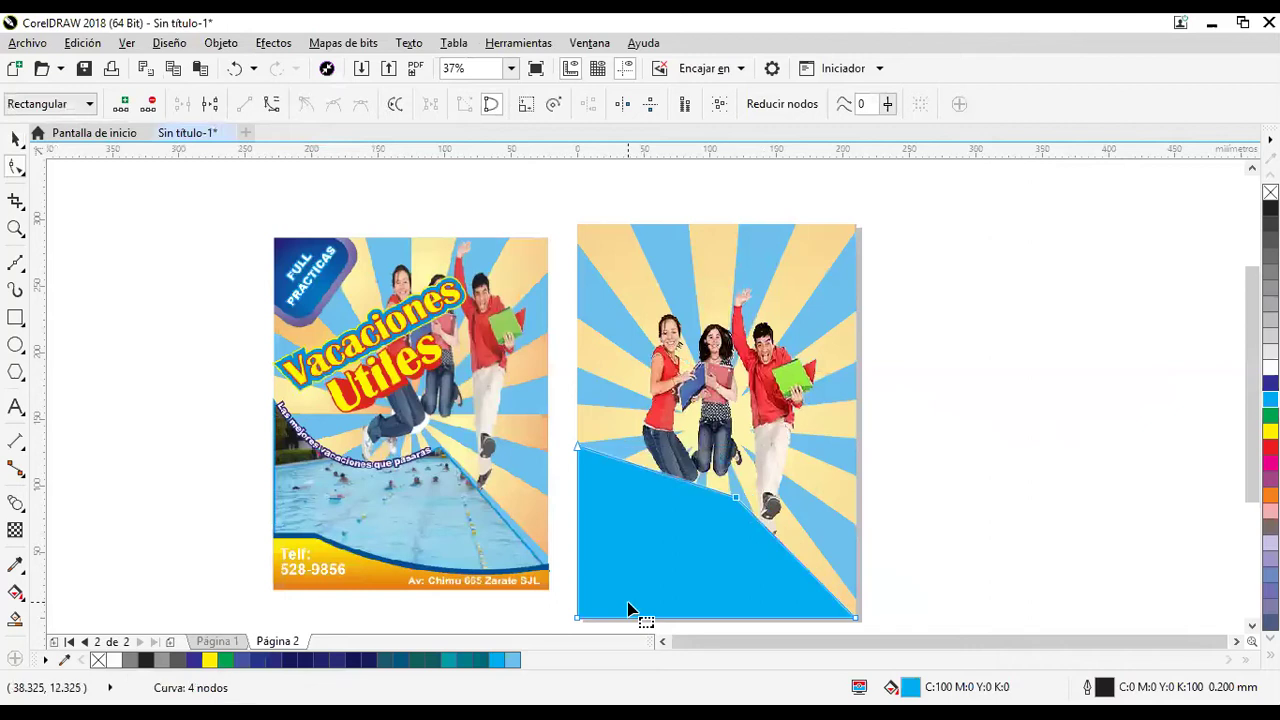
Convert the upper edge of the cyan pool shape to a curve and bend it downward into a concave arc.
click(642, 467)
click(271, 104)
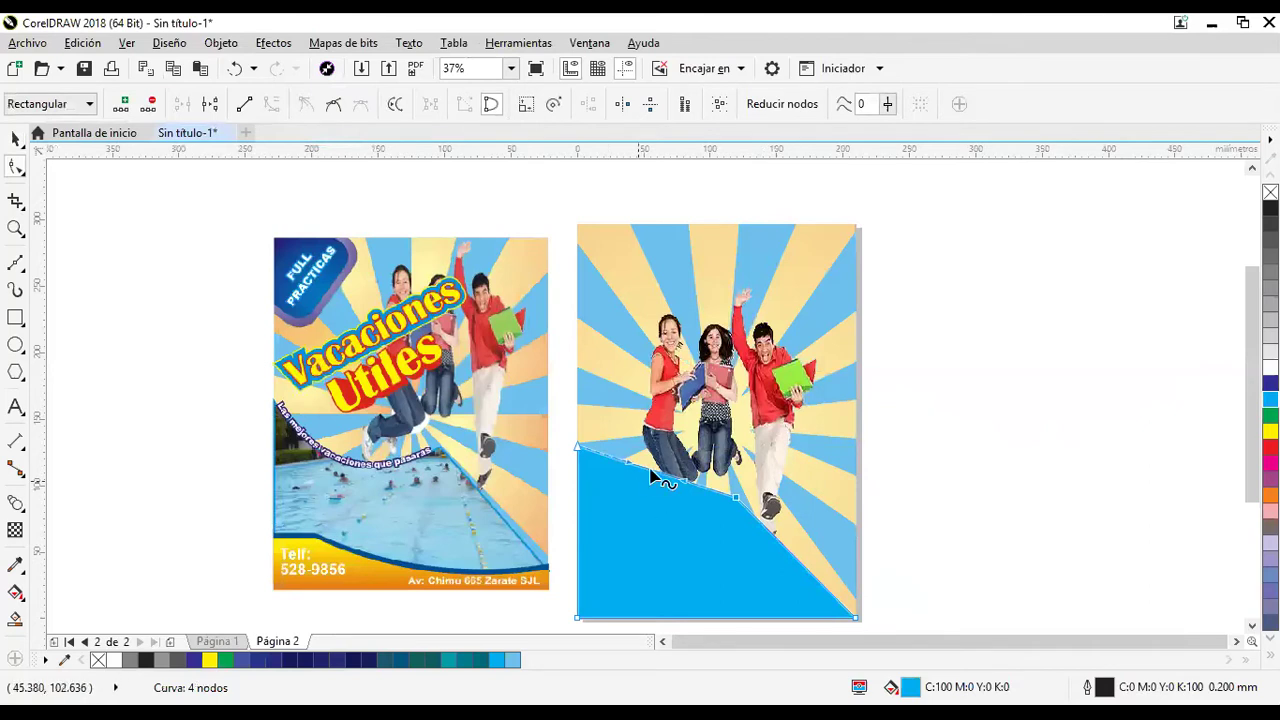
mouse_move(650, 497)
mouse_down()
mouse_move(645, 521)
mouse_move(638, 508)
mouse_up()
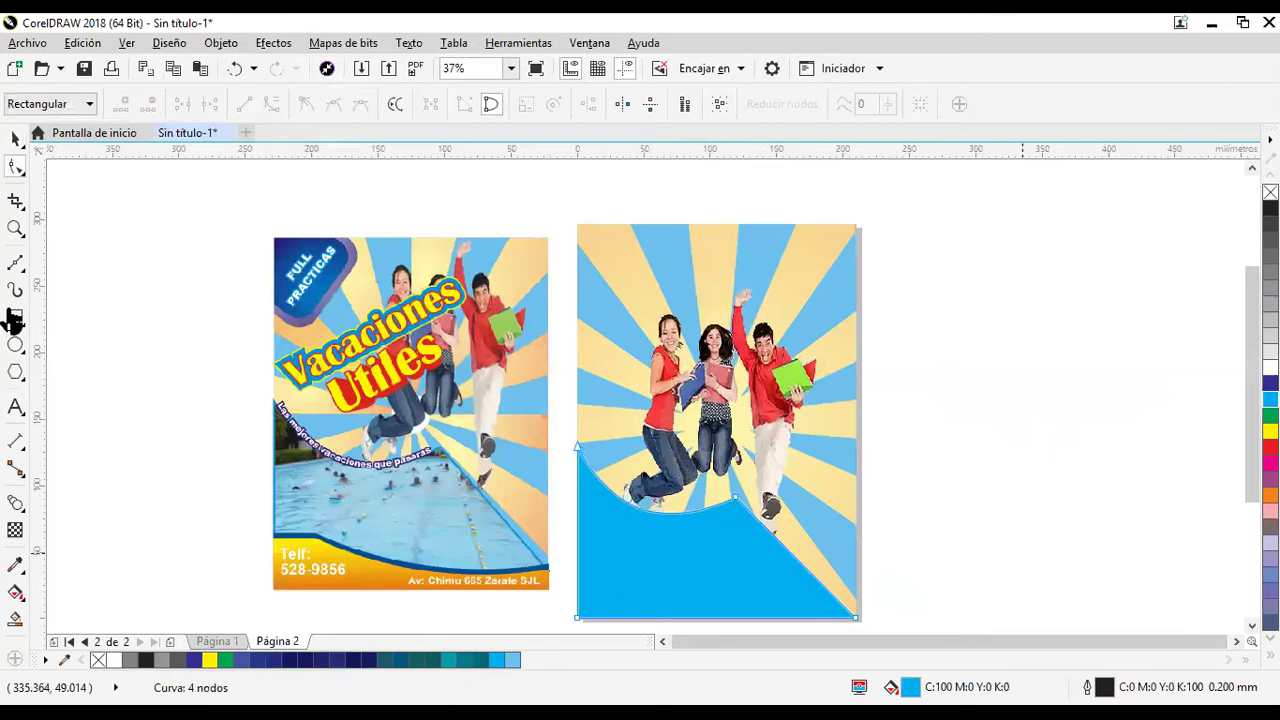
Move the jumping students image up and slightly right, clear of the pool shape.
click(15, 137)
drag(709, 397, 721, 365)
click(961, 395)
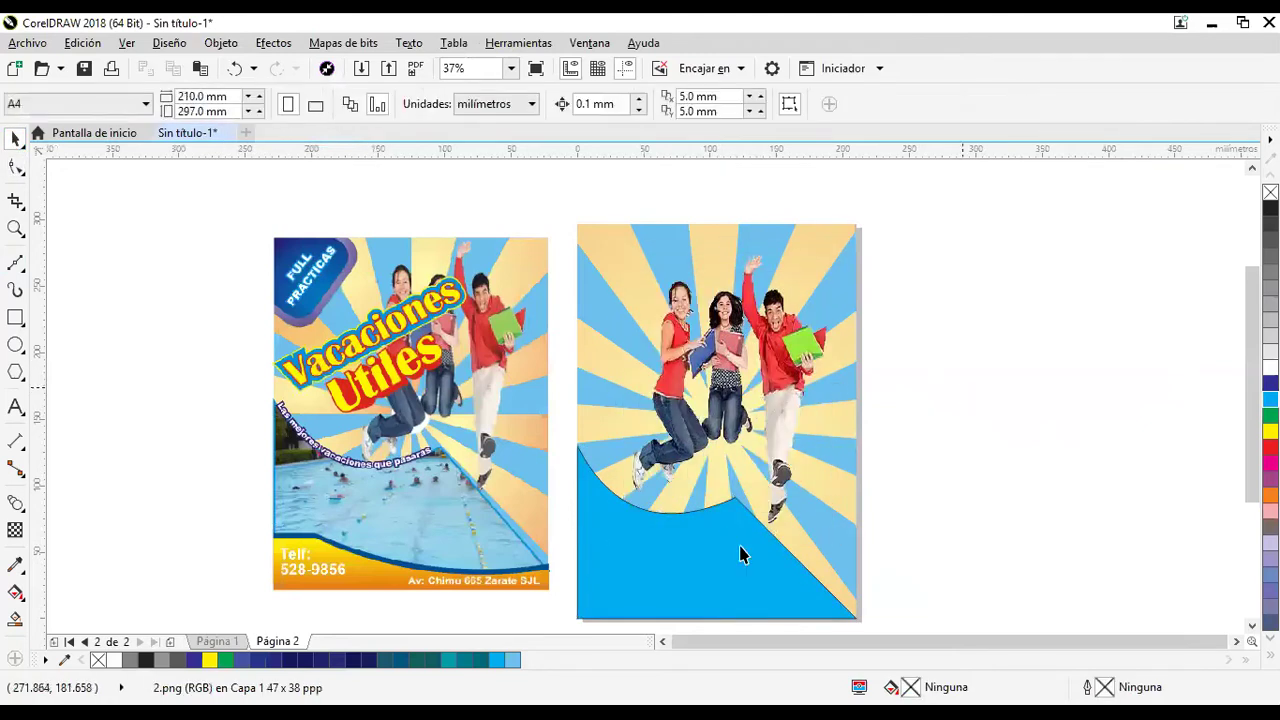
Remove the outline from the cyan pool shape.
click(740, 548)
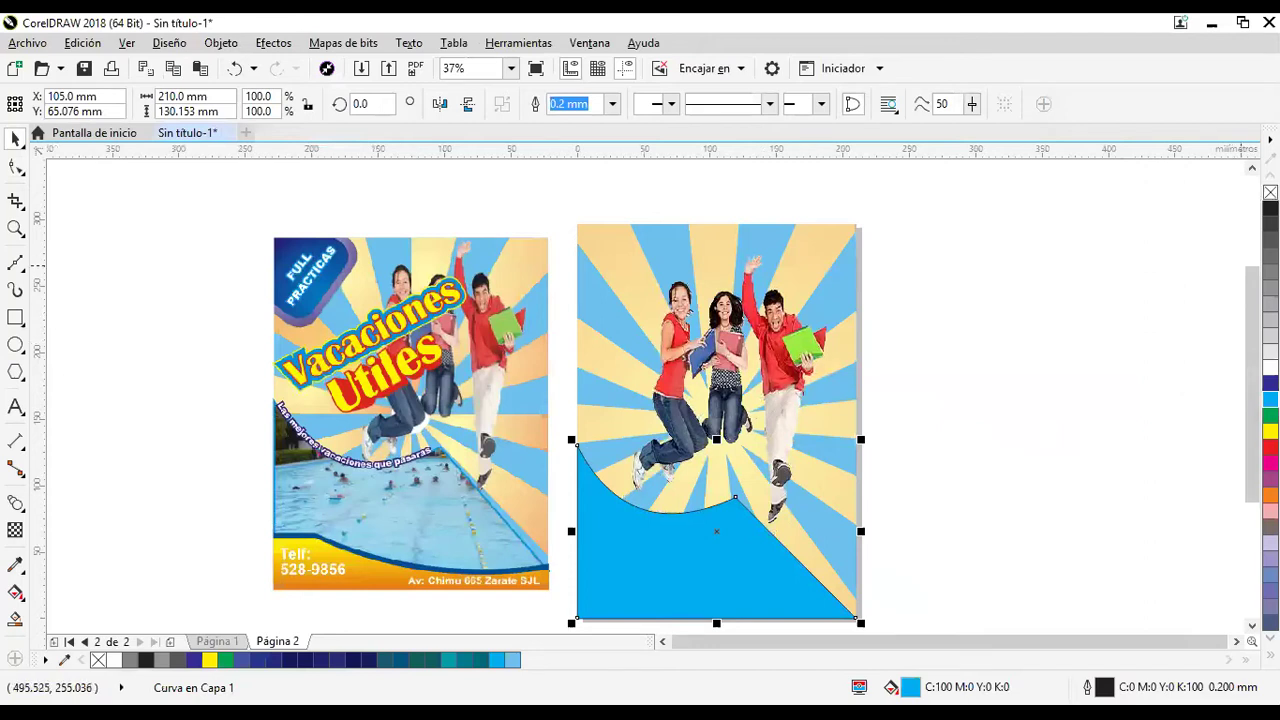
right_click(1270, 192)
key(Escape)
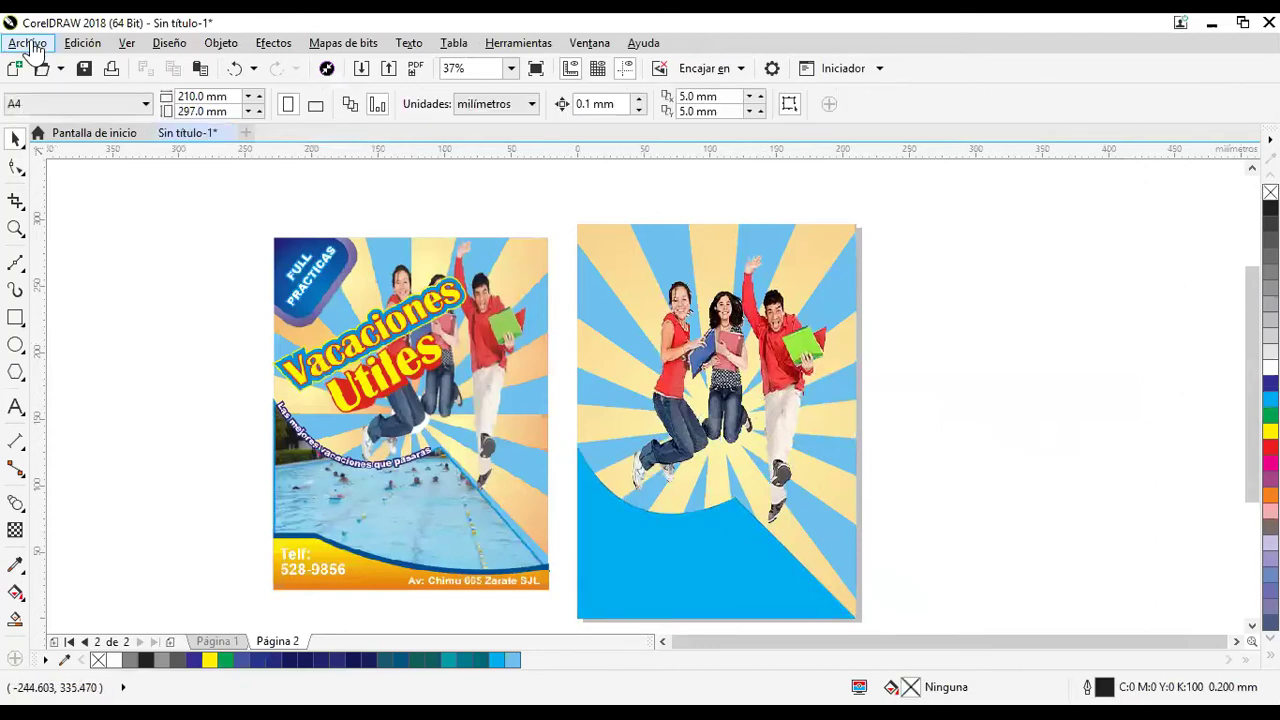
Import pool photo 1 from the Banner folder and place it beside the page at about 228 × 154 mm.
click(30, 44)
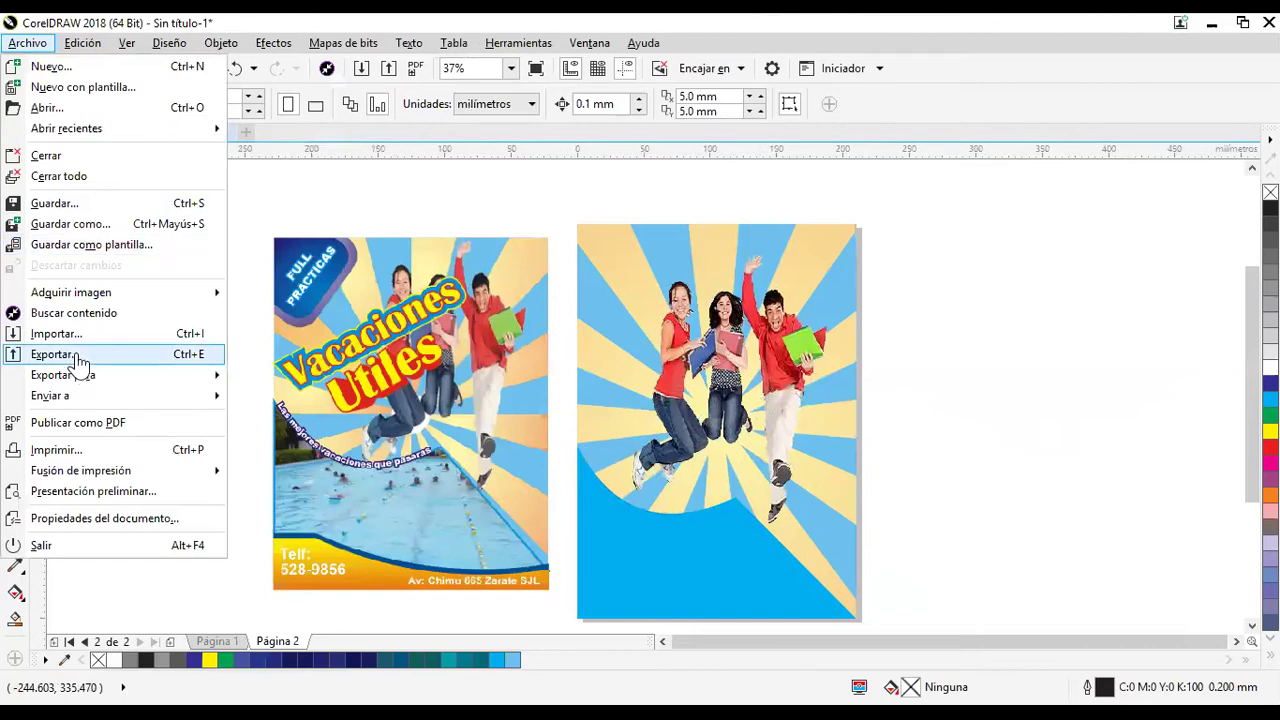
click(78, 338)
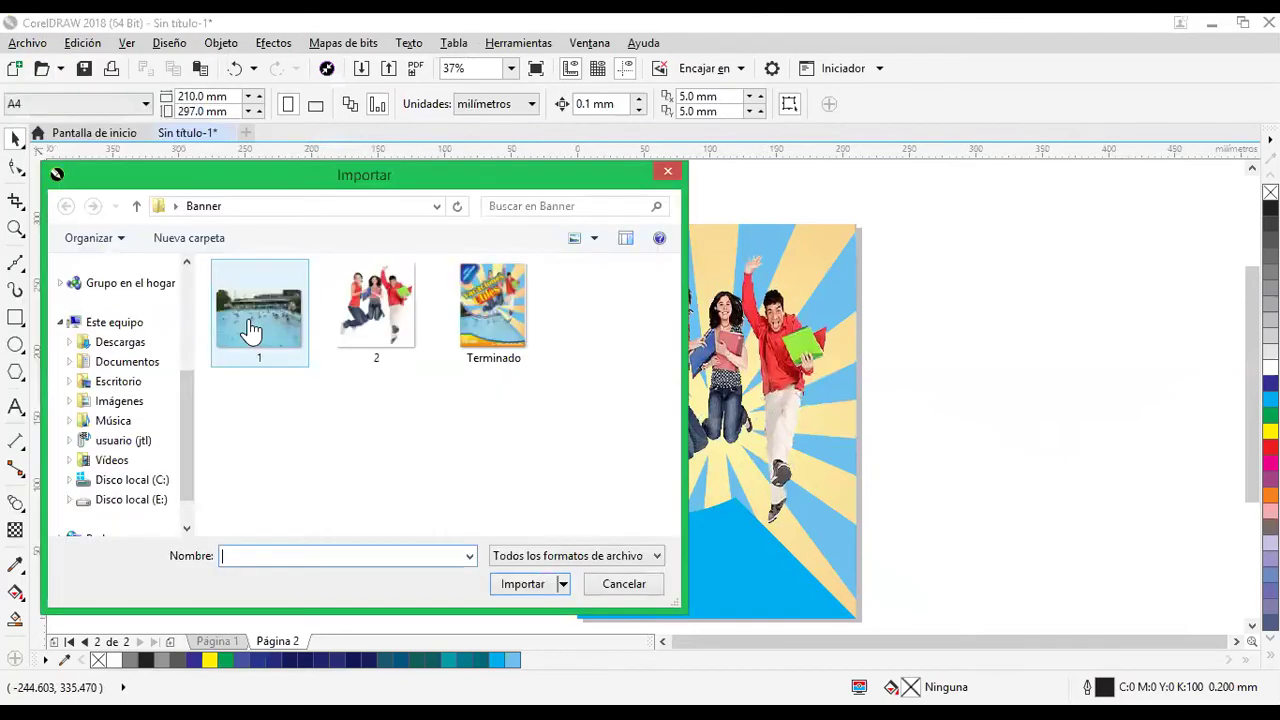
drag(912, 381, 1169, 609)
drag(1044, 443, 805, 566)
drag(881, 591, 1073, 422)
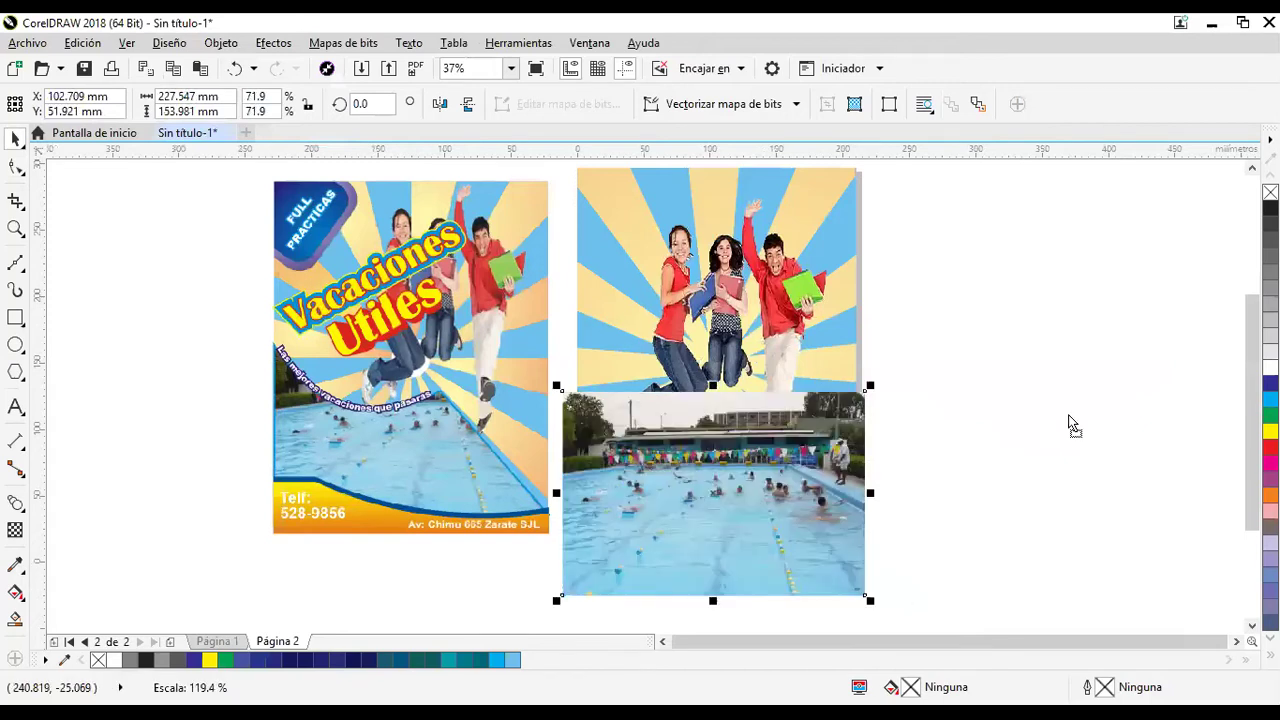
drag(1062, 567, 966, 600)
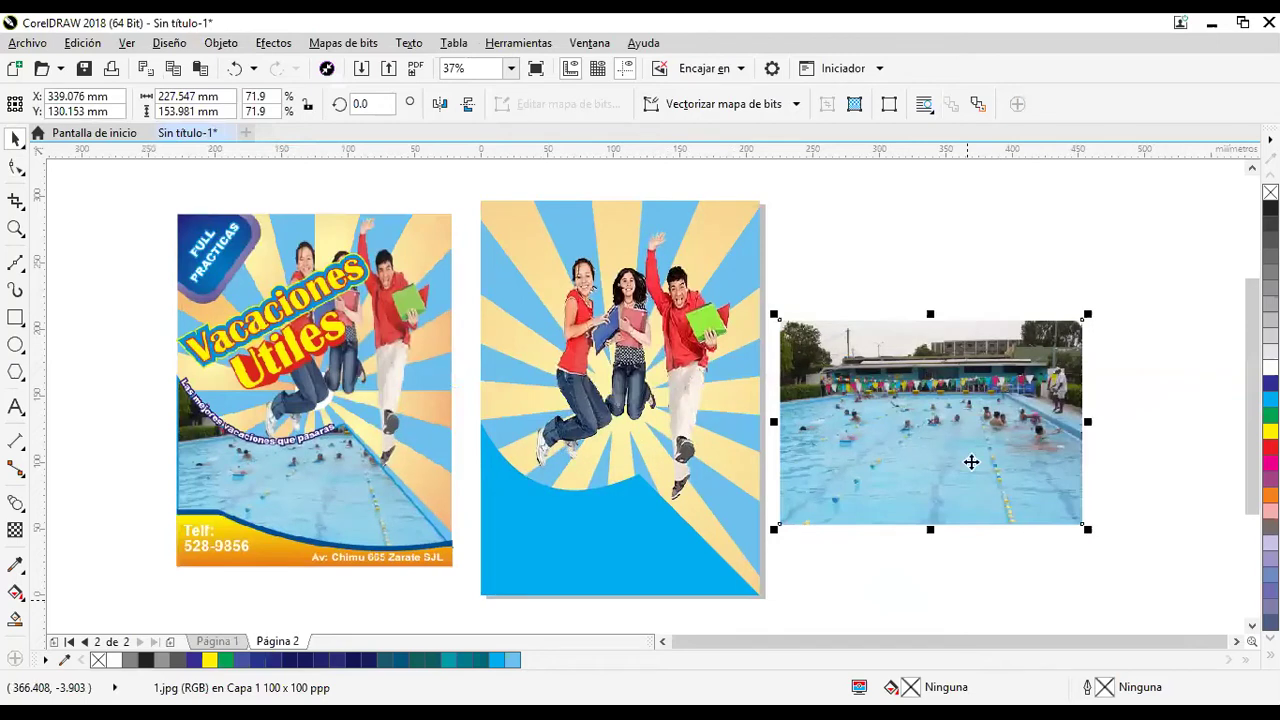
drag(971, 460, 1078, 590)
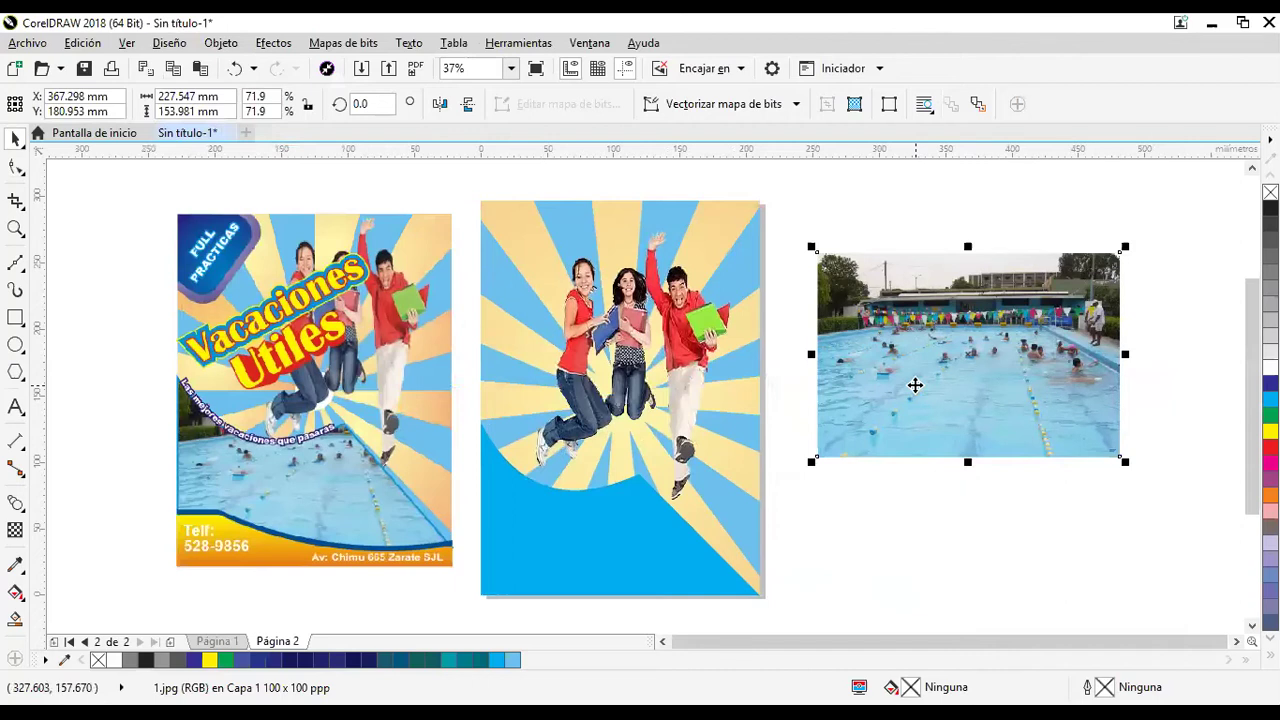
PowerClip the pool photo inside the cyan curved shape.
click(218, 44)
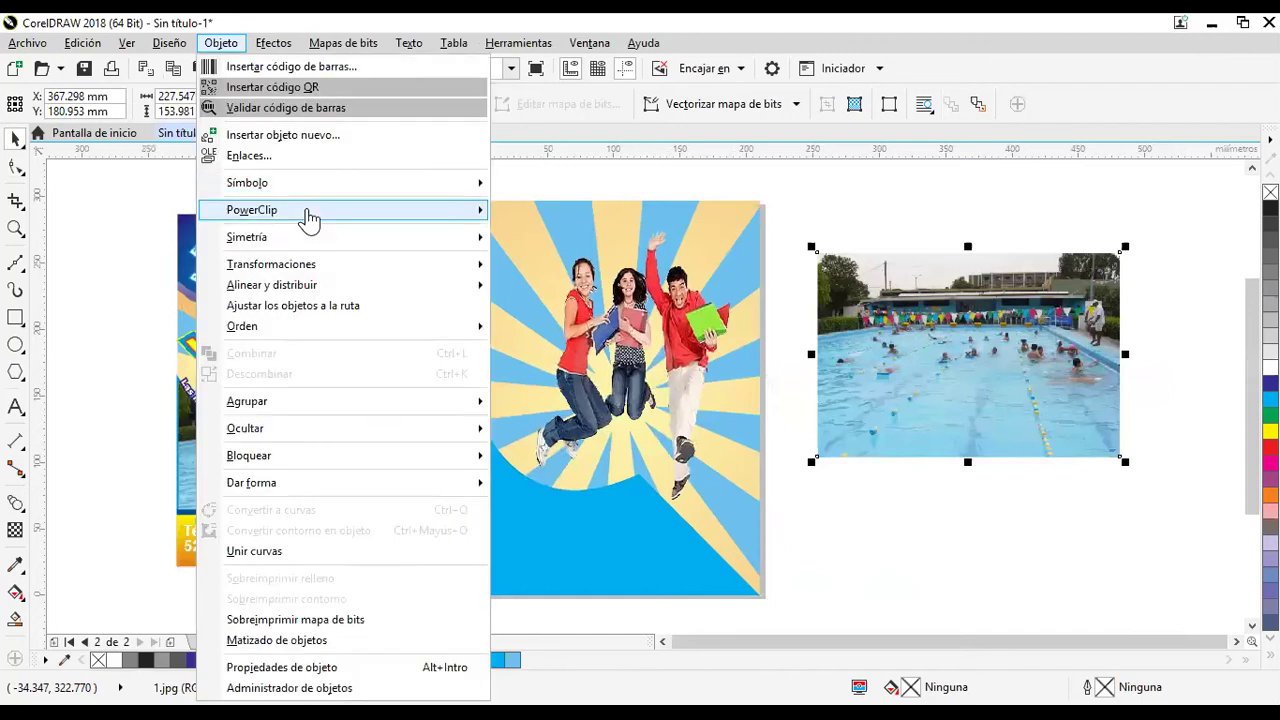
key(Escape)
key(Escape)
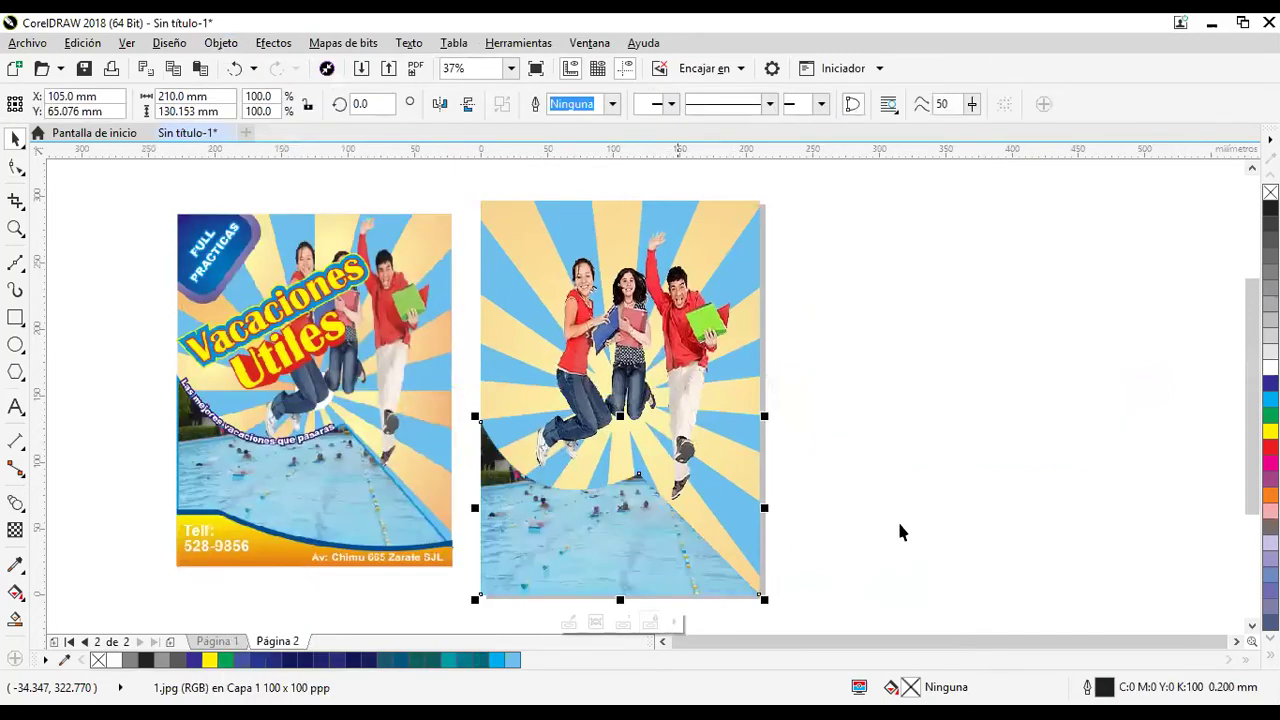
key(Escape)
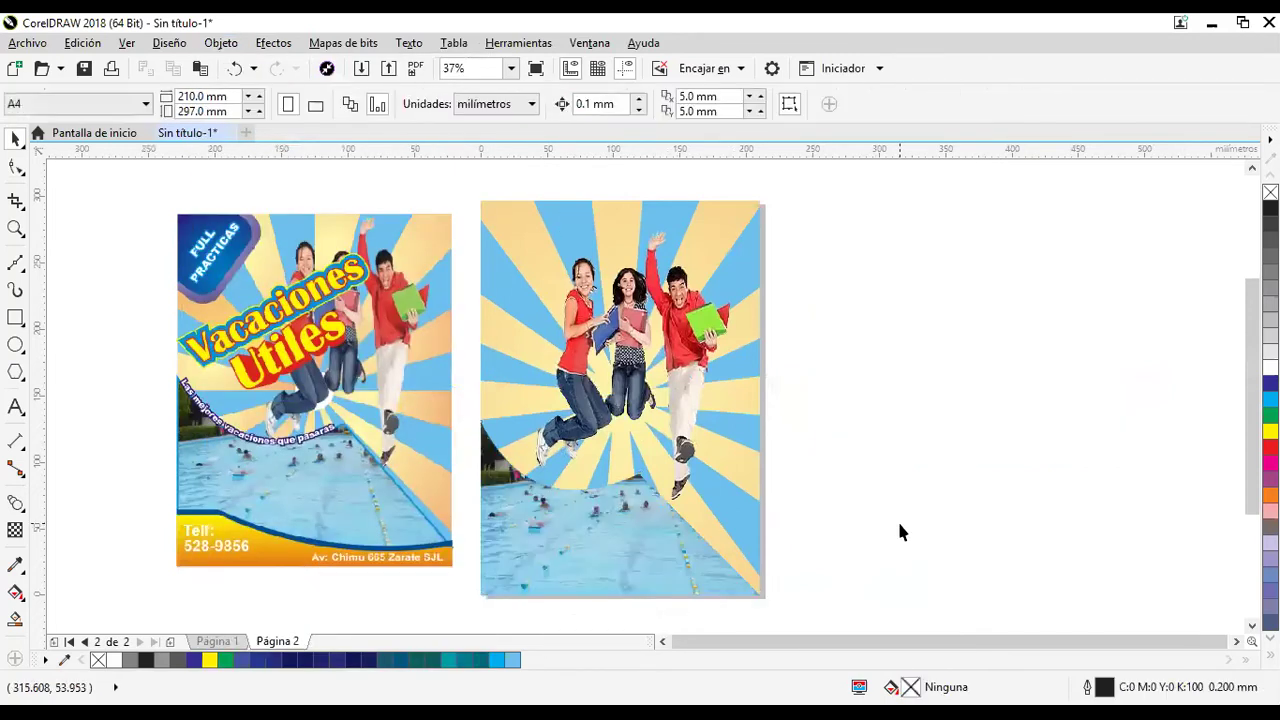
Edit the PowerClip contents and move the pool photo down slightly within the curved frame.
click(605, 594)
click(567, 624)
drag(562, 574, 562, 573)
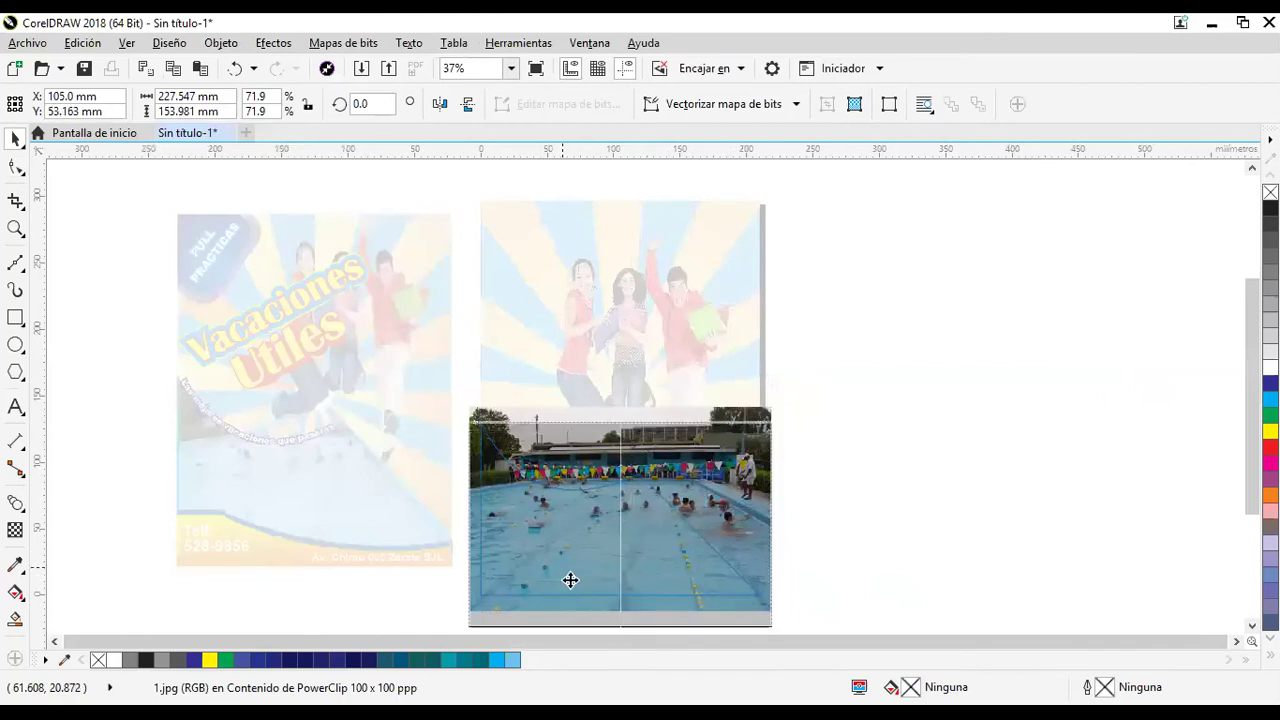
click(619, 632)
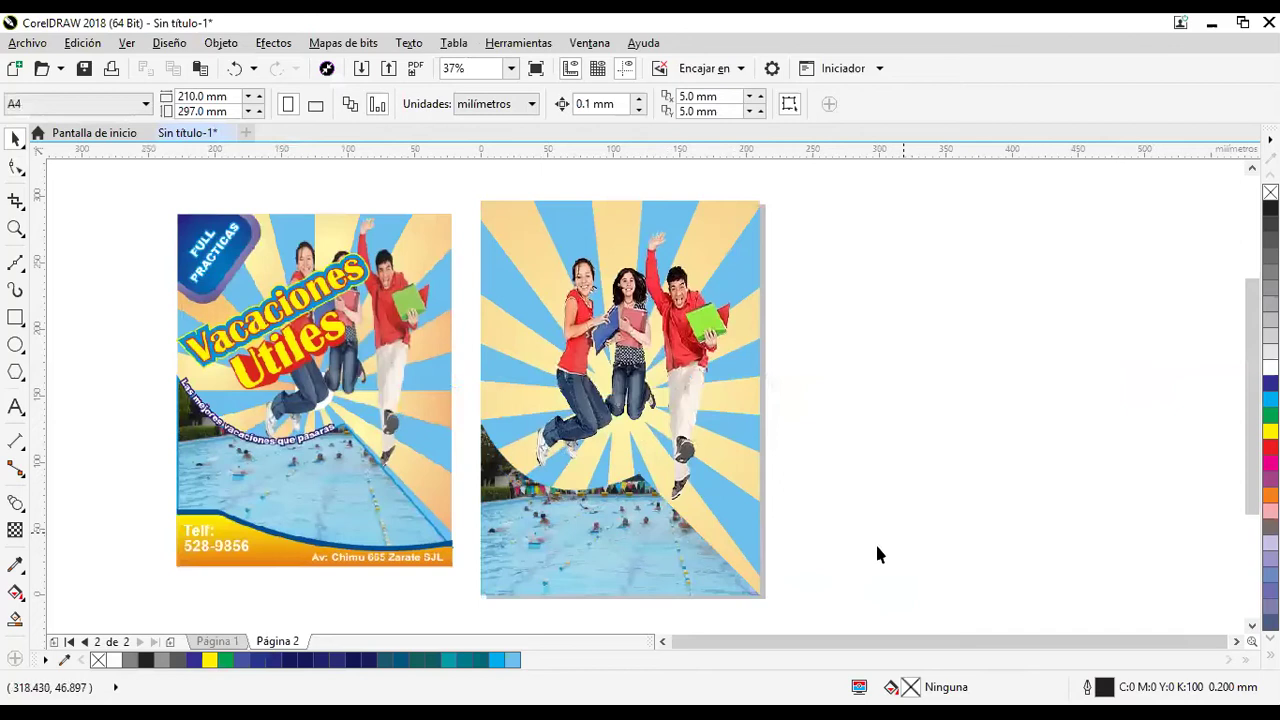
Draw a rectangle about 210 × 36 mm along the bottom of the page for the footer band.
drag(877, 545, 866, 462)
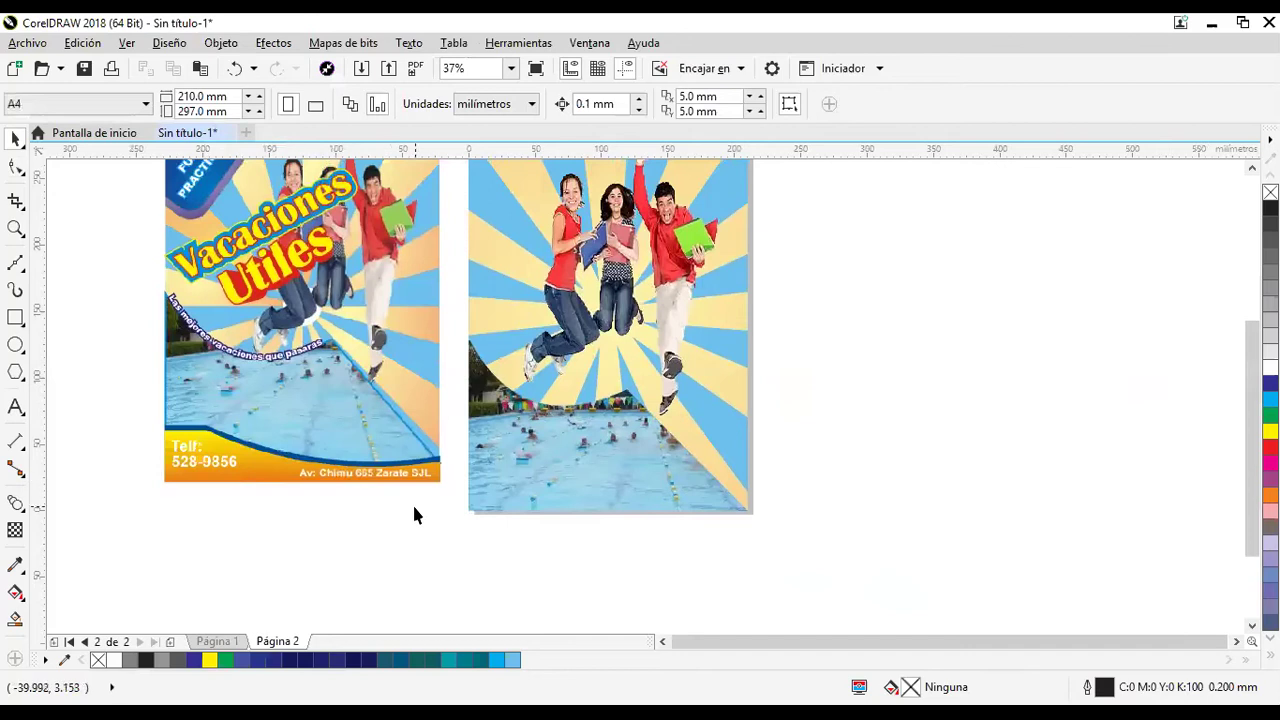
click(15, 317)
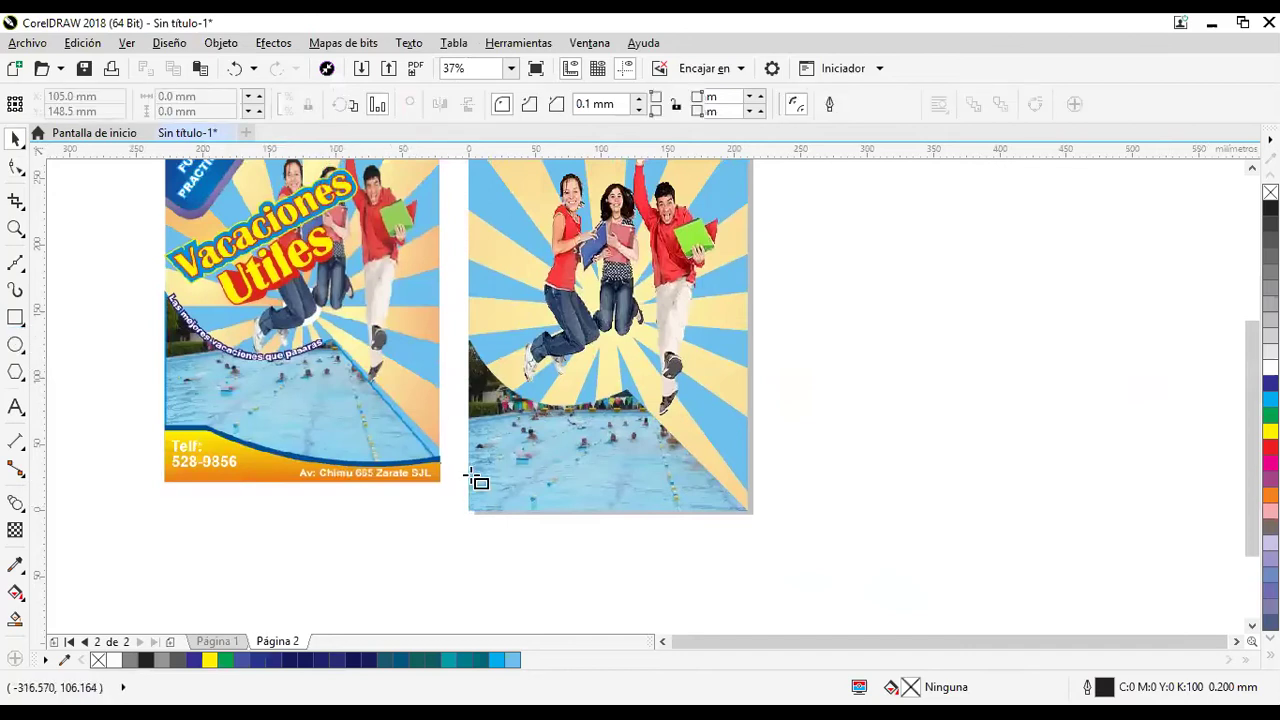
drag(563, 512, 752, 513)
key(space)
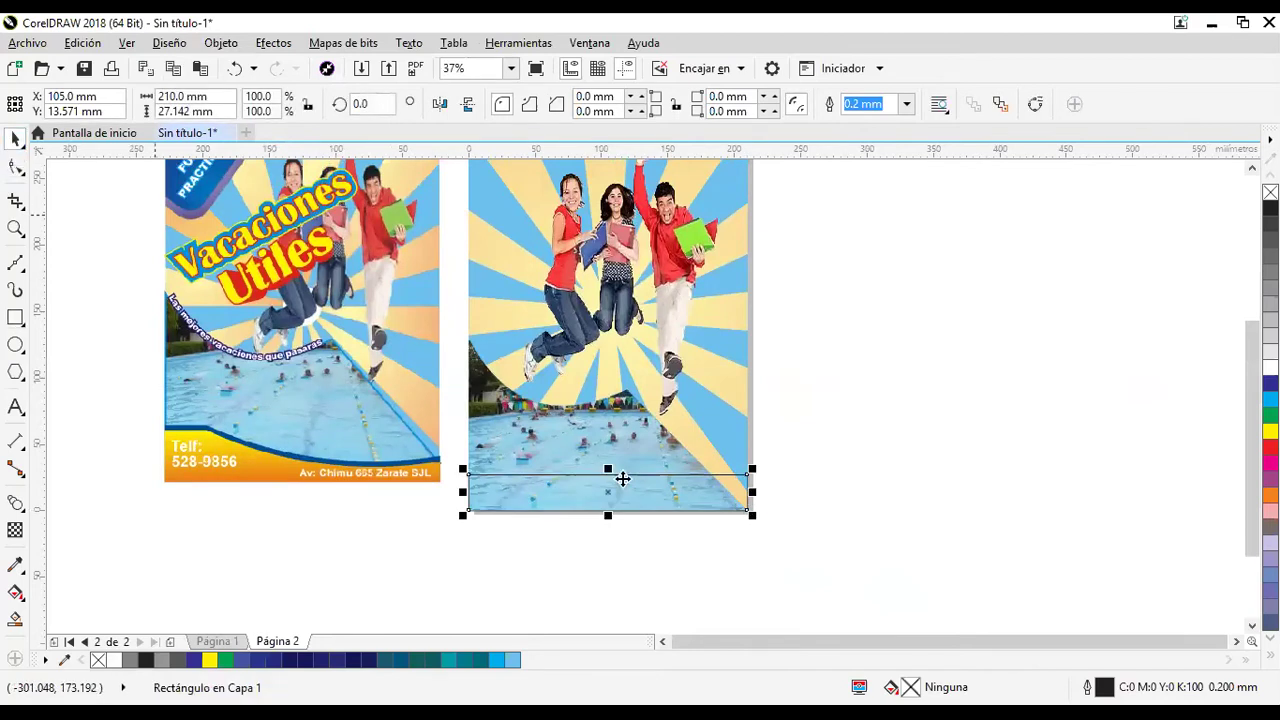
drag(608, 467, 608, 457)
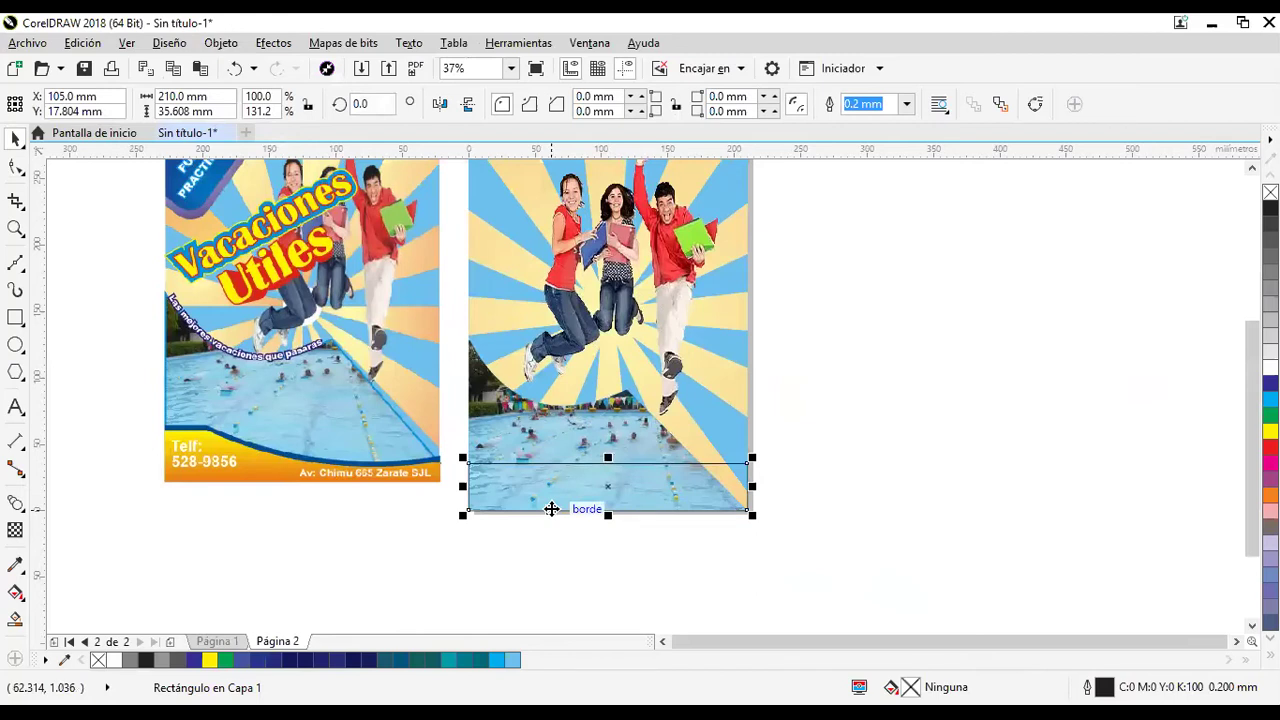
Give the footer rectangle a gradient fill rotated 90° and sample its upper yellow from the reference poster's footer.
key(F11)
click(988, 336)
text(90)
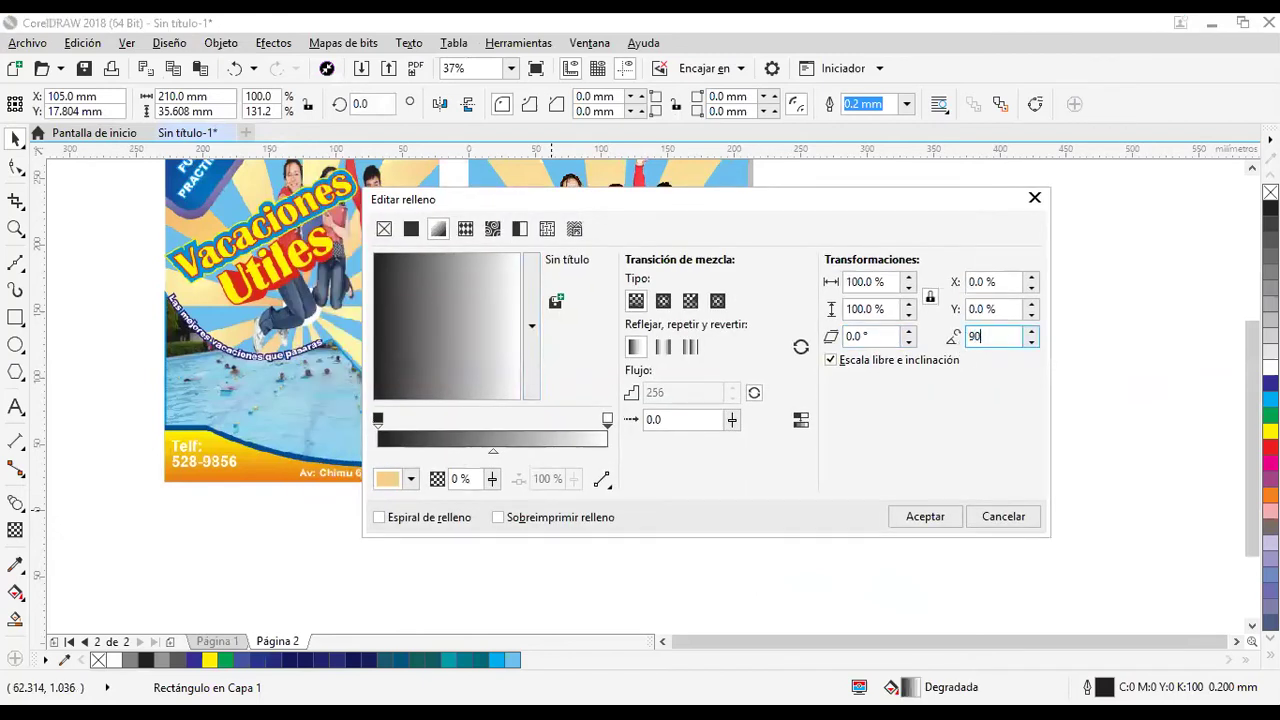
drag(649, 199, 1010, 179)
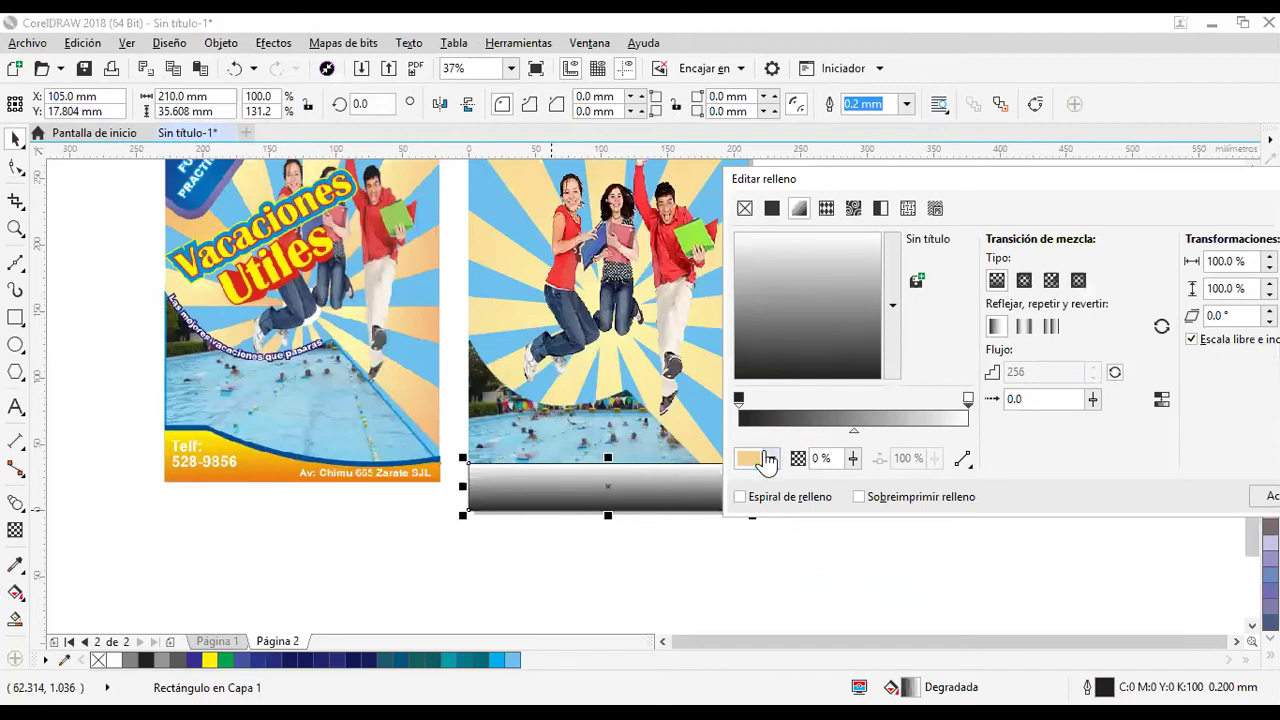
click(766, 458)
click(812, 508)
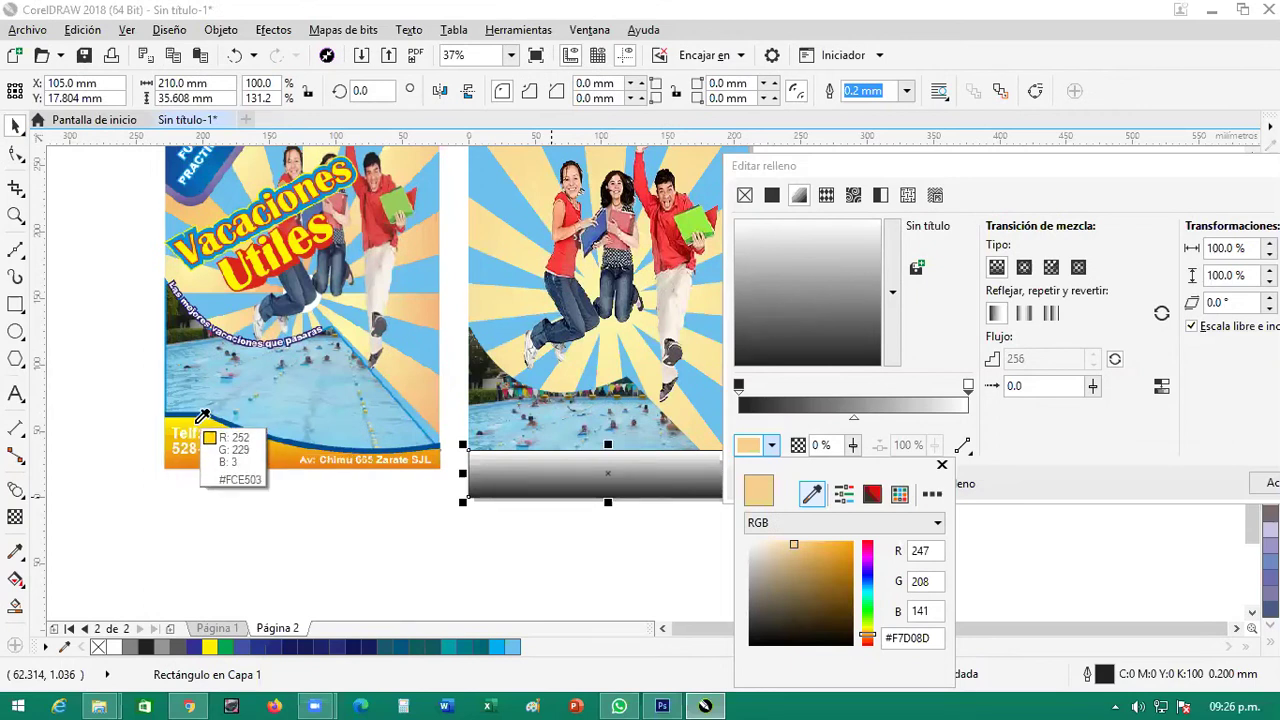
click(205, 415)
Replace the gradient's black end colour with the orange sampled from the reference poster's footer and apply the fill.
click(738, 400)
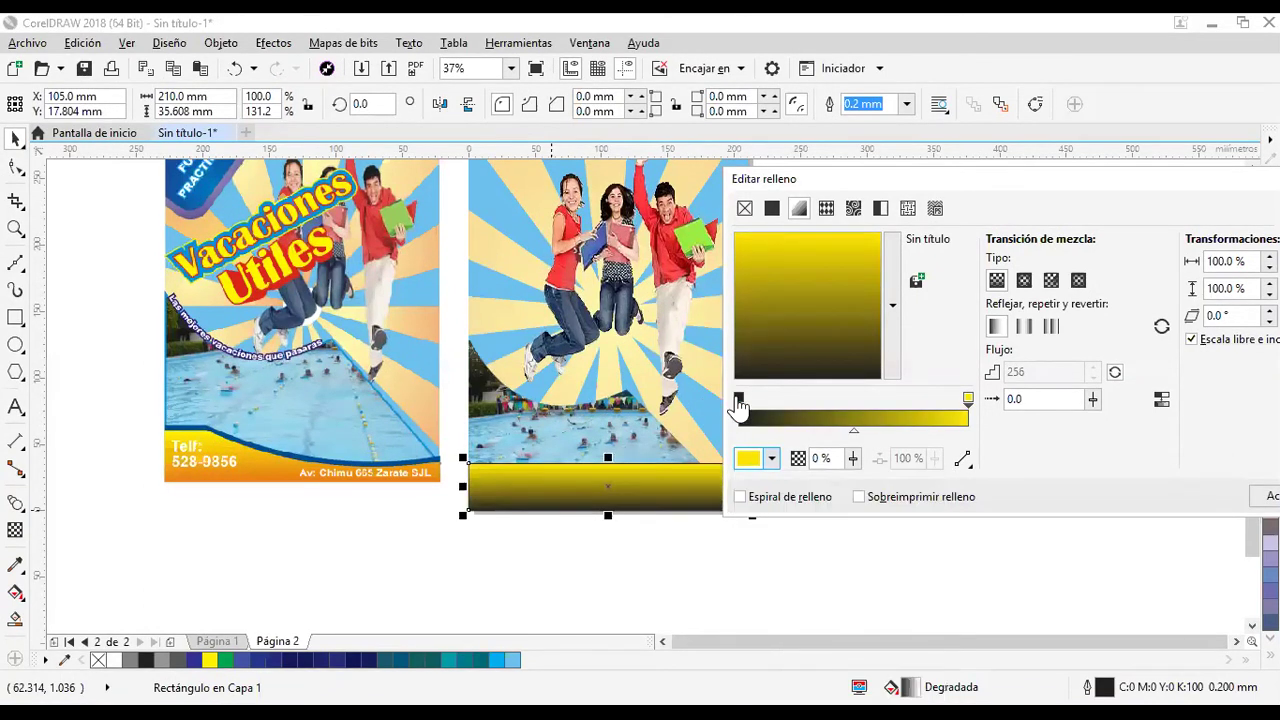
click(739, 399)
click(772, 460)
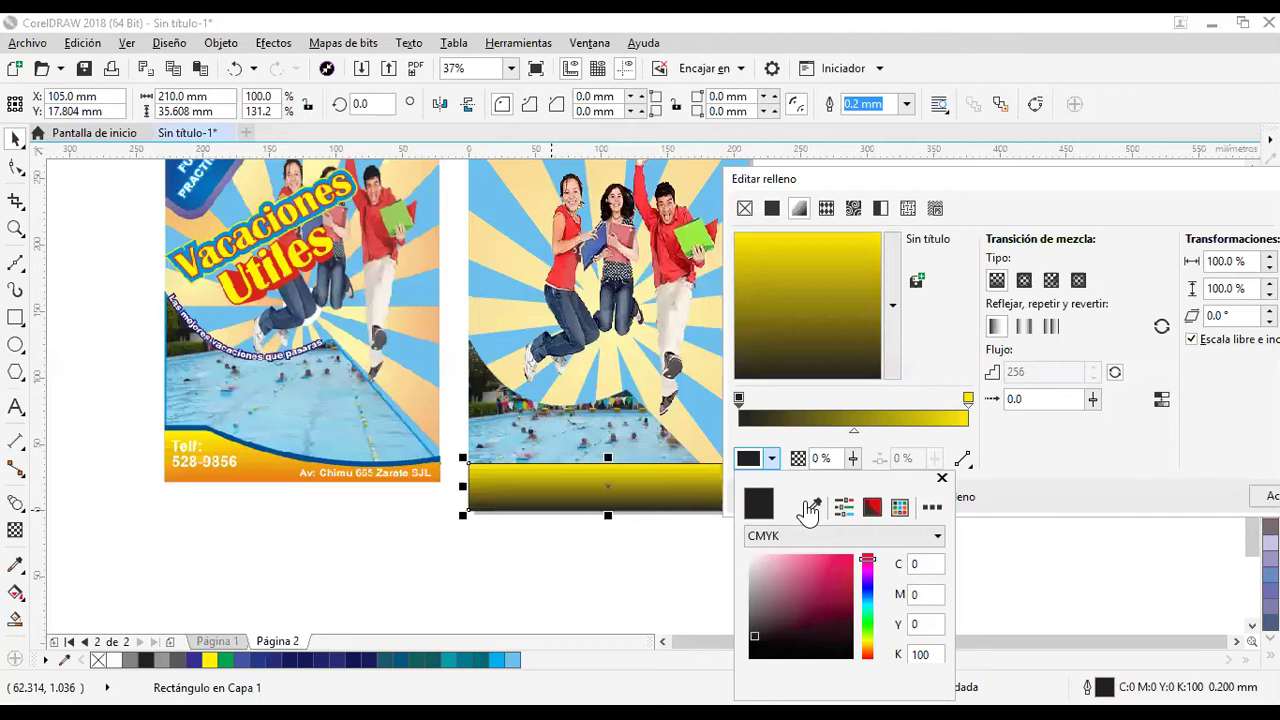
click(809, 509)
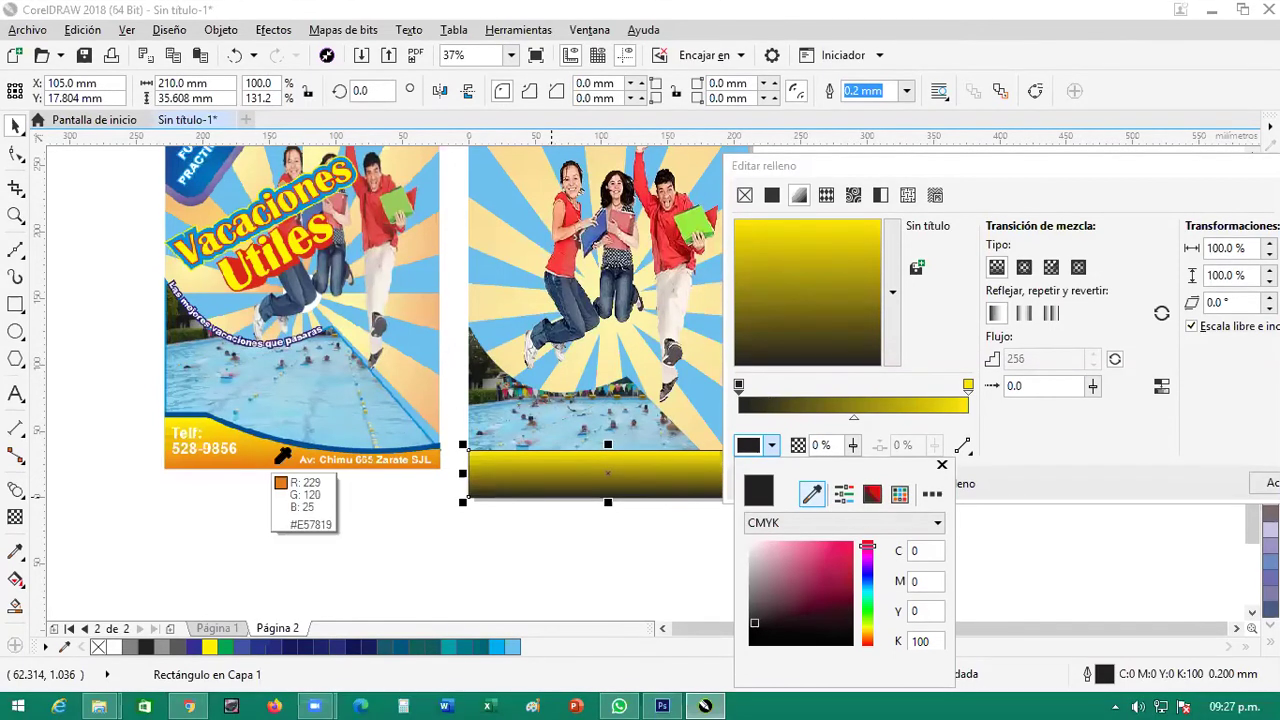
click(279, 461)
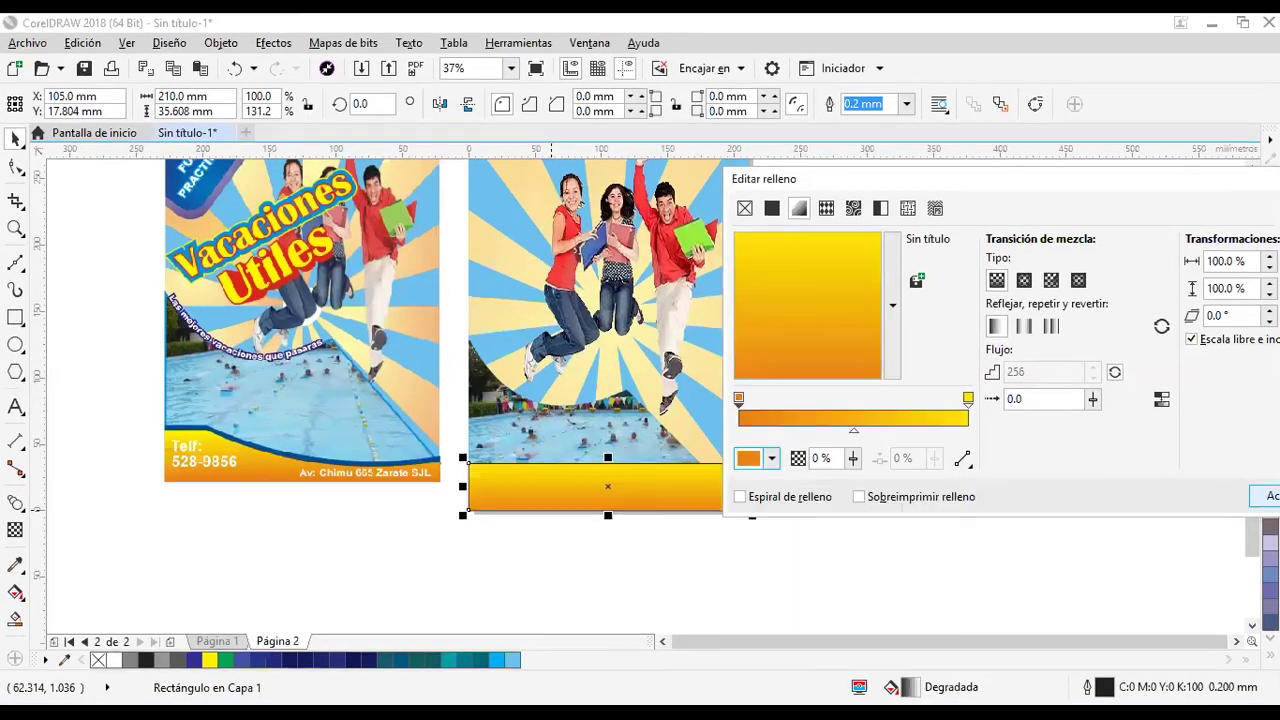
key(Return)
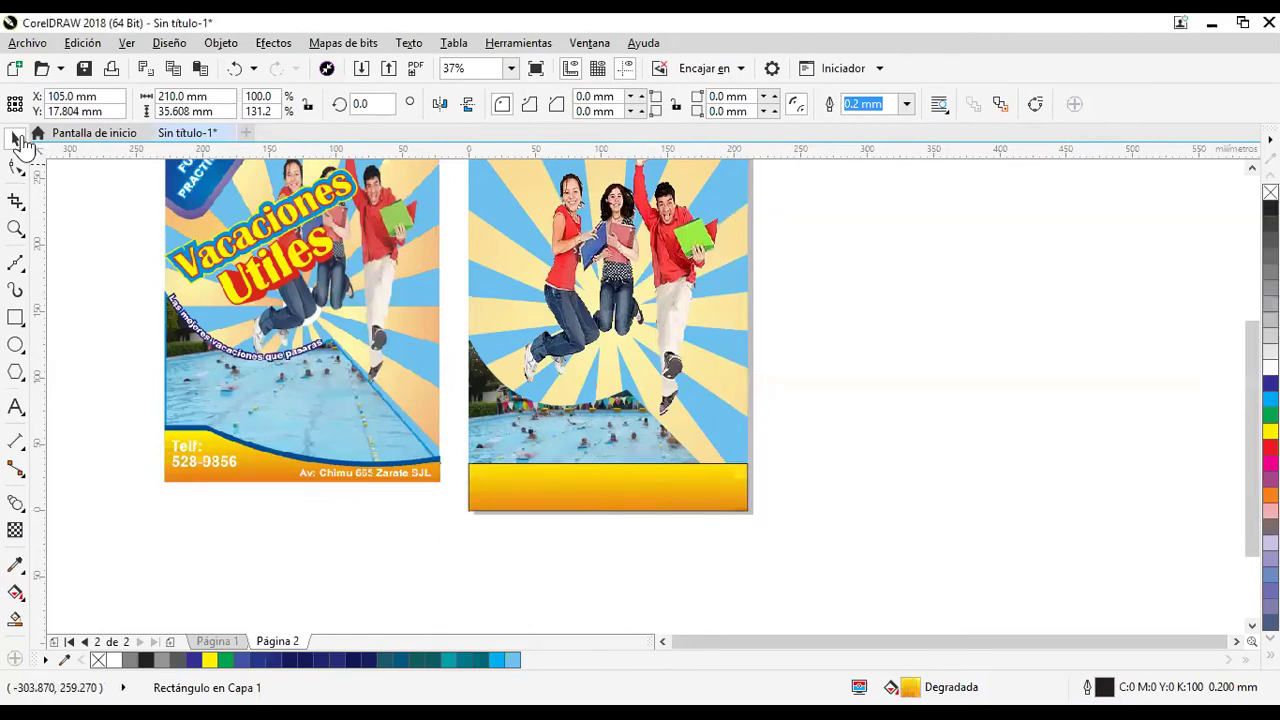
Remove the outline from the yellow-orange footer rectangle.
click(707, 506)
click(814, 502)
click(707, 505)
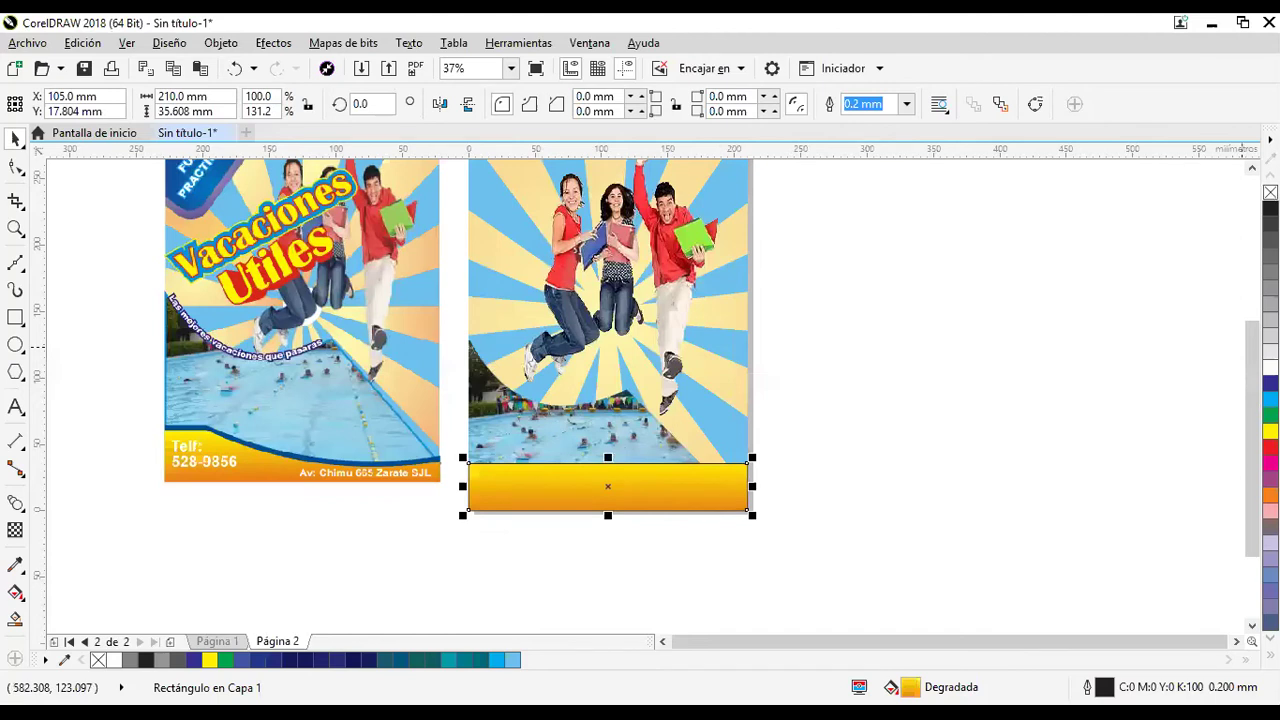
right_click(1270, 192)
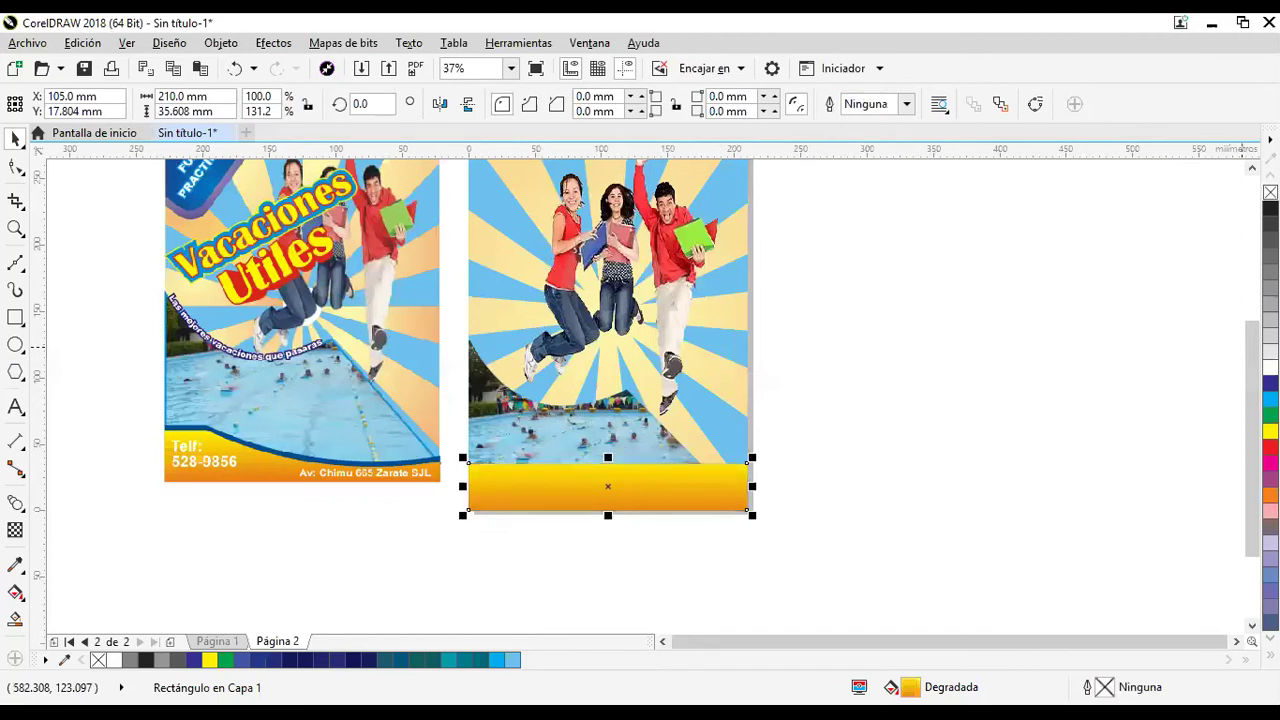
Convert the footer rectangle to curves and lower its upper-right node to slope the top edge.
click(1035, 105)
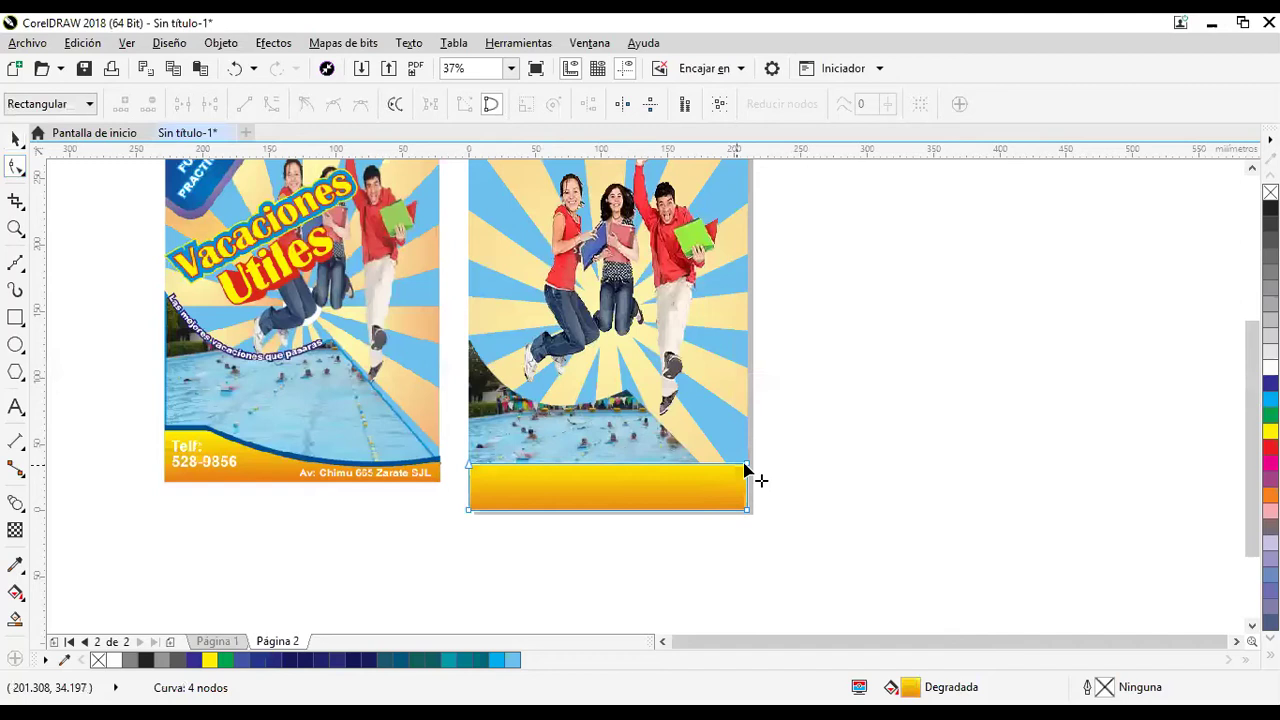
drag(747, 464, 747, 487)
click(605, 481)
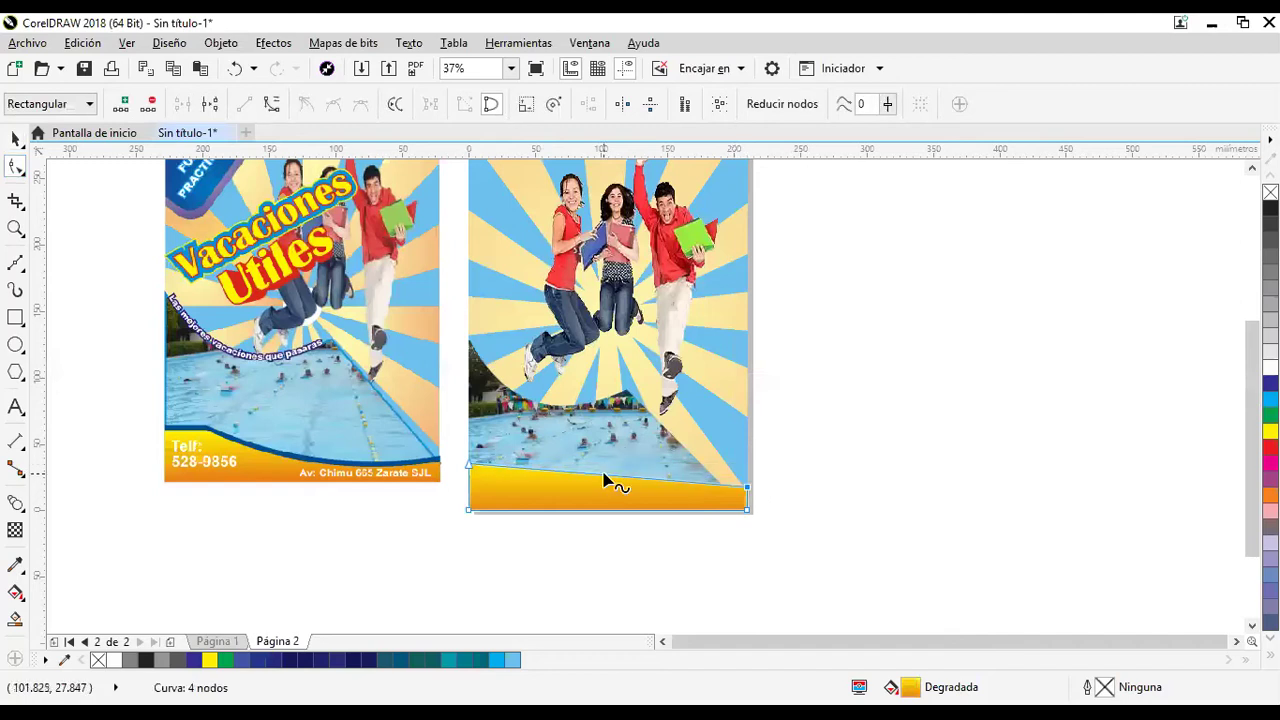
click(271, 104)
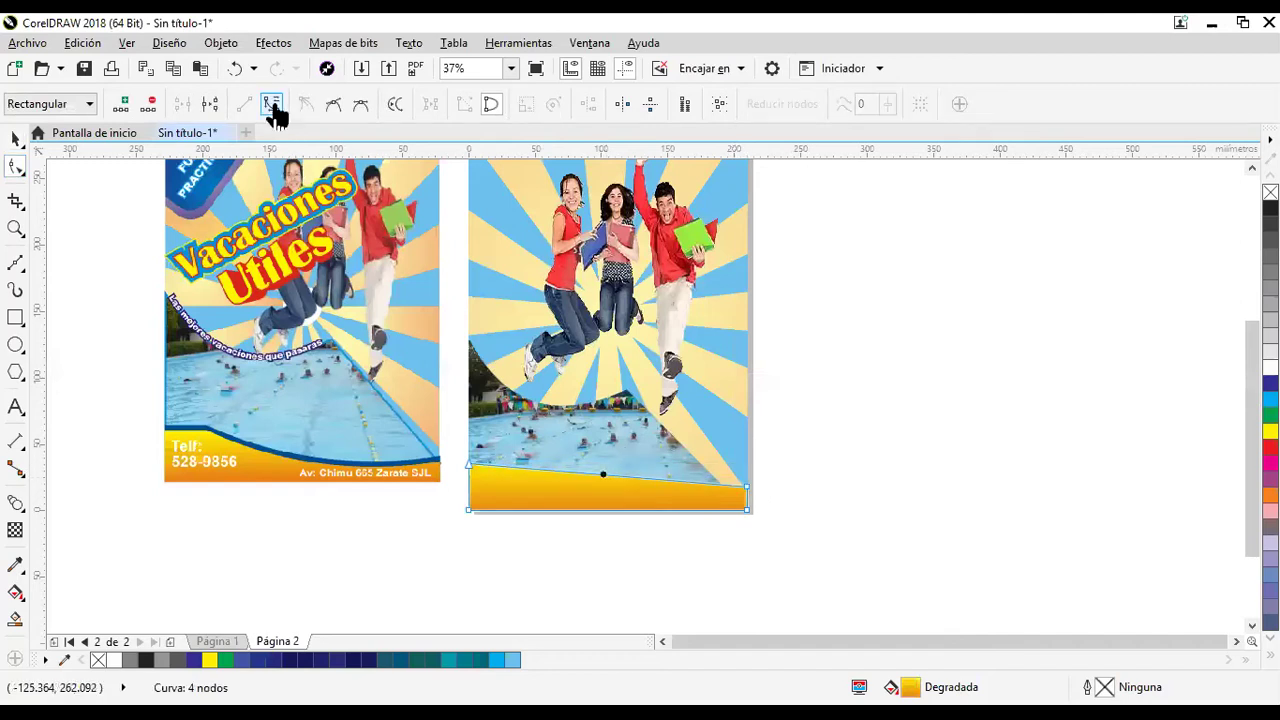
click(563, 469)
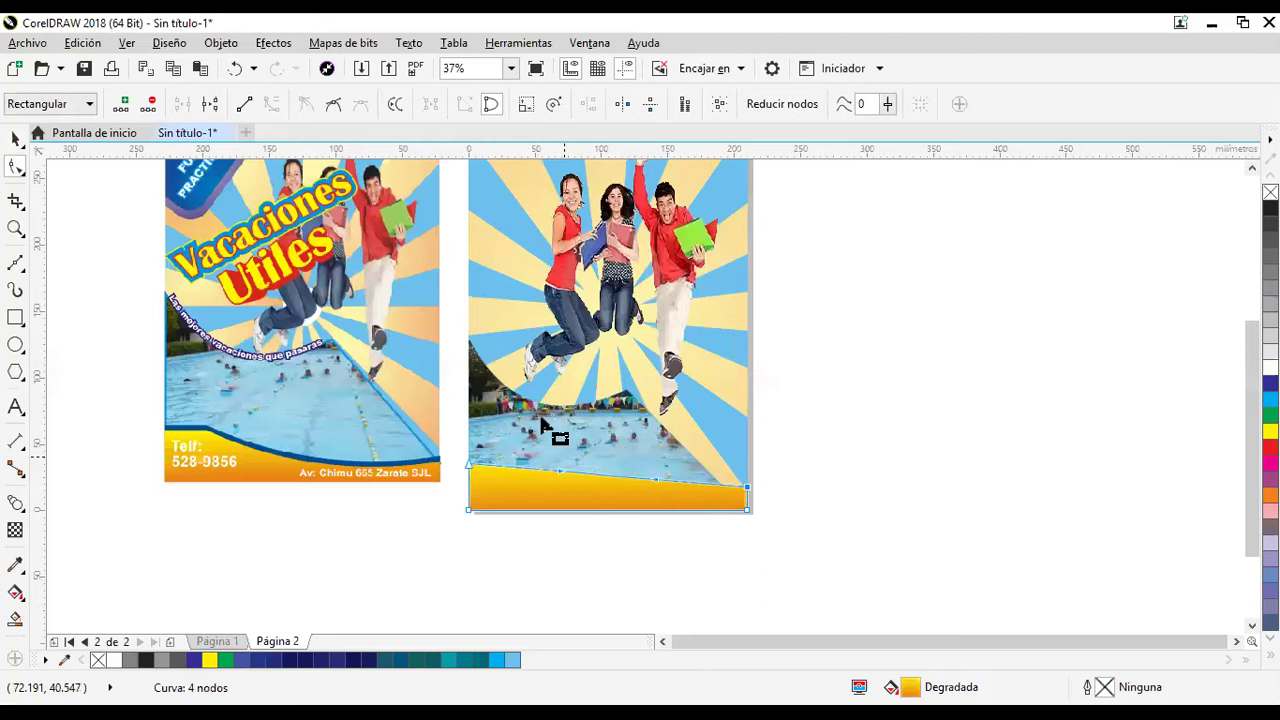
key(ctrl+z)
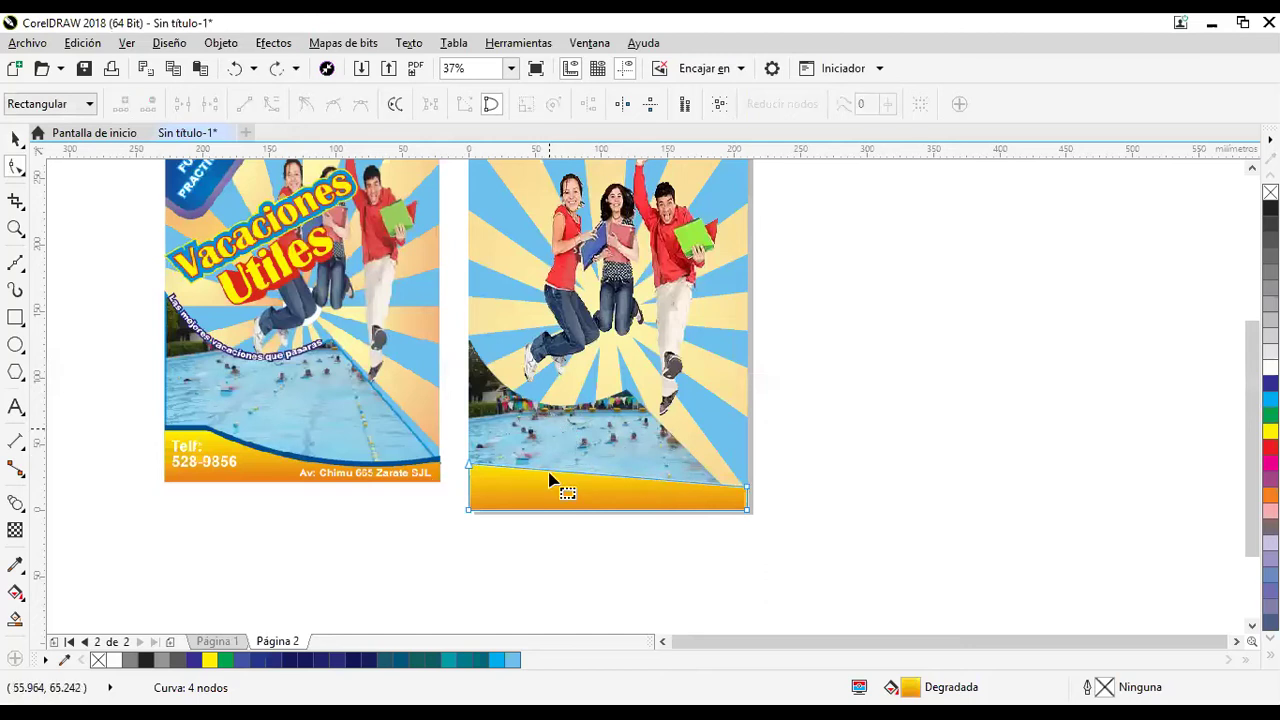
Add a node on the footer's upper edge and bend the segment beyond it into a downward curve.
key(ctrl+shift+z)
drag(551, 462, 624, 566)
click(662, 481)
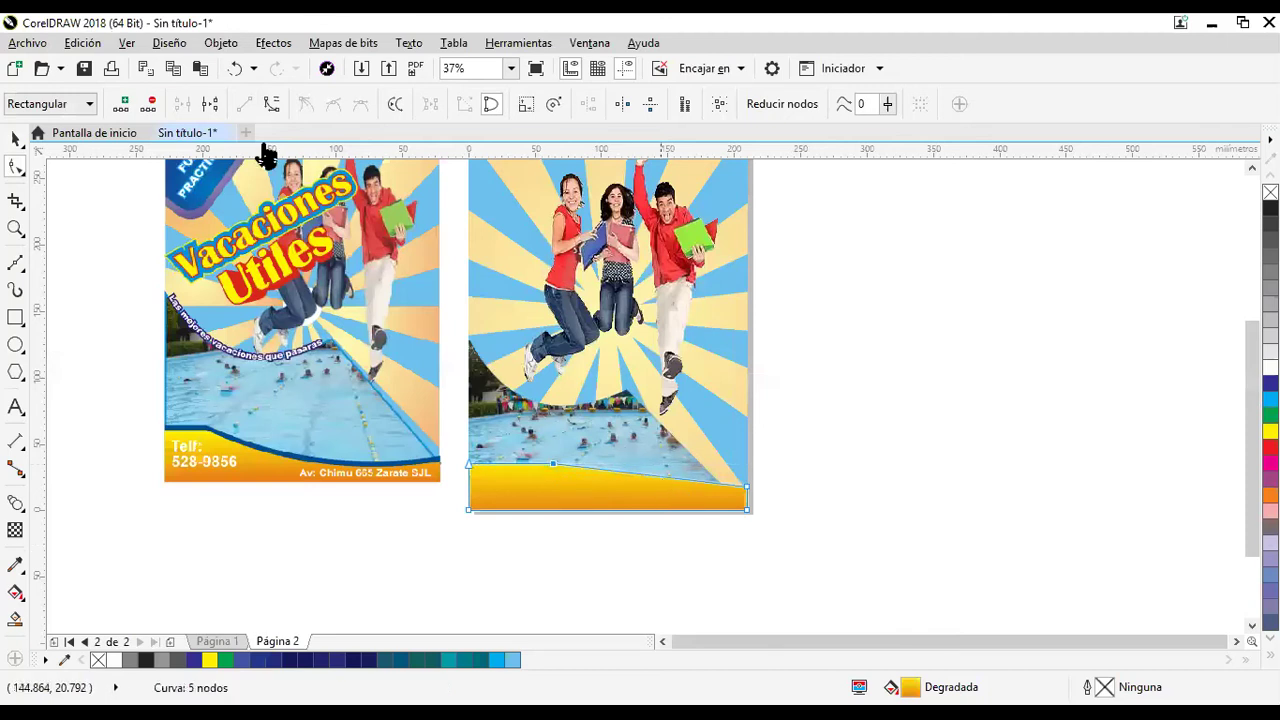
click(273, 106)
click(640, 482)
mouse_move(638, 474)
mouse_down()
mouse_move(637, 500)
mouse_move(637, 487)
mouse_up()
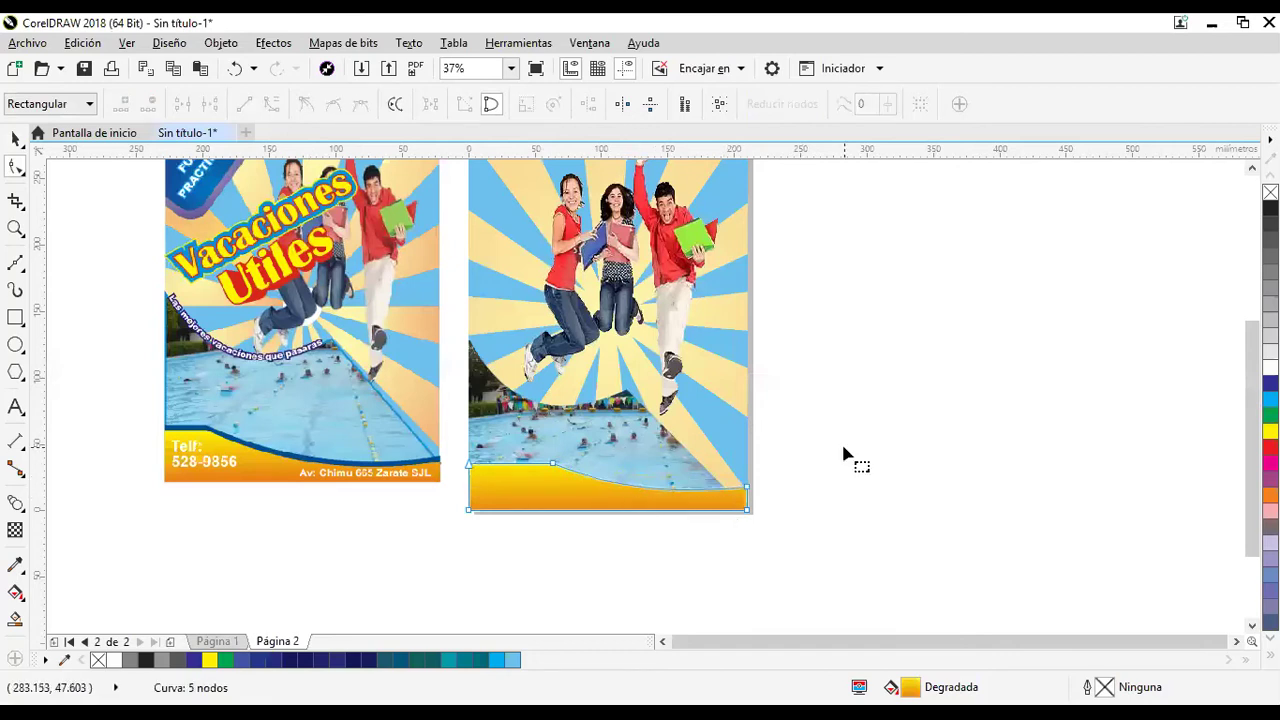
click(15, 138)
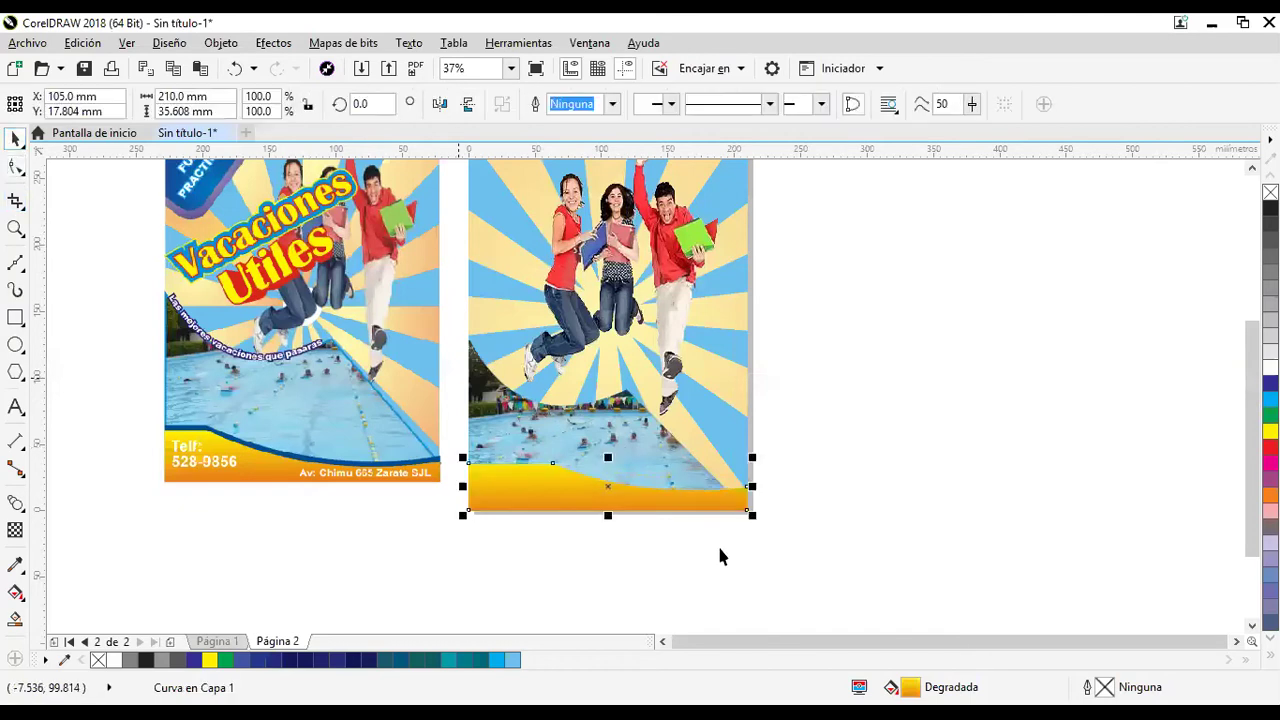
Duplicate the curved footer slightly higher and fill the copy with cyan.
click(628, 514)
click(607, 494)
drag(607, 486, 606, 493)
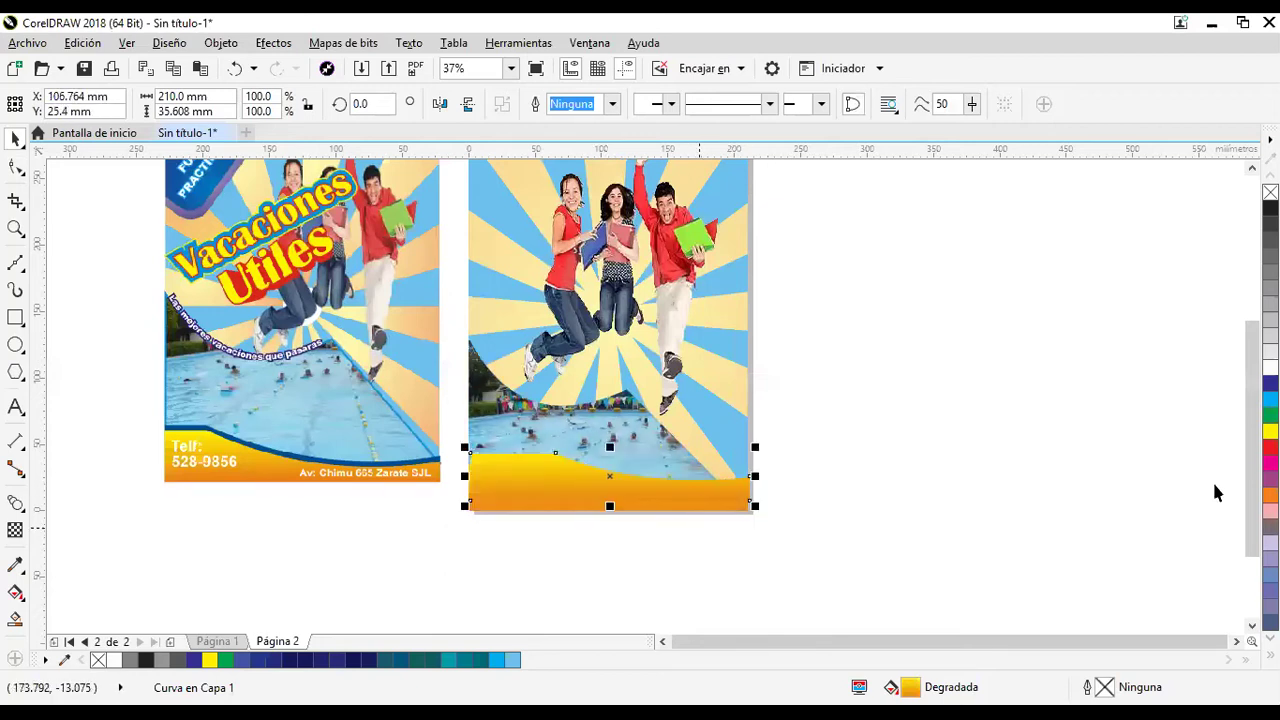
click(1270, 382)
click(1270, 398)
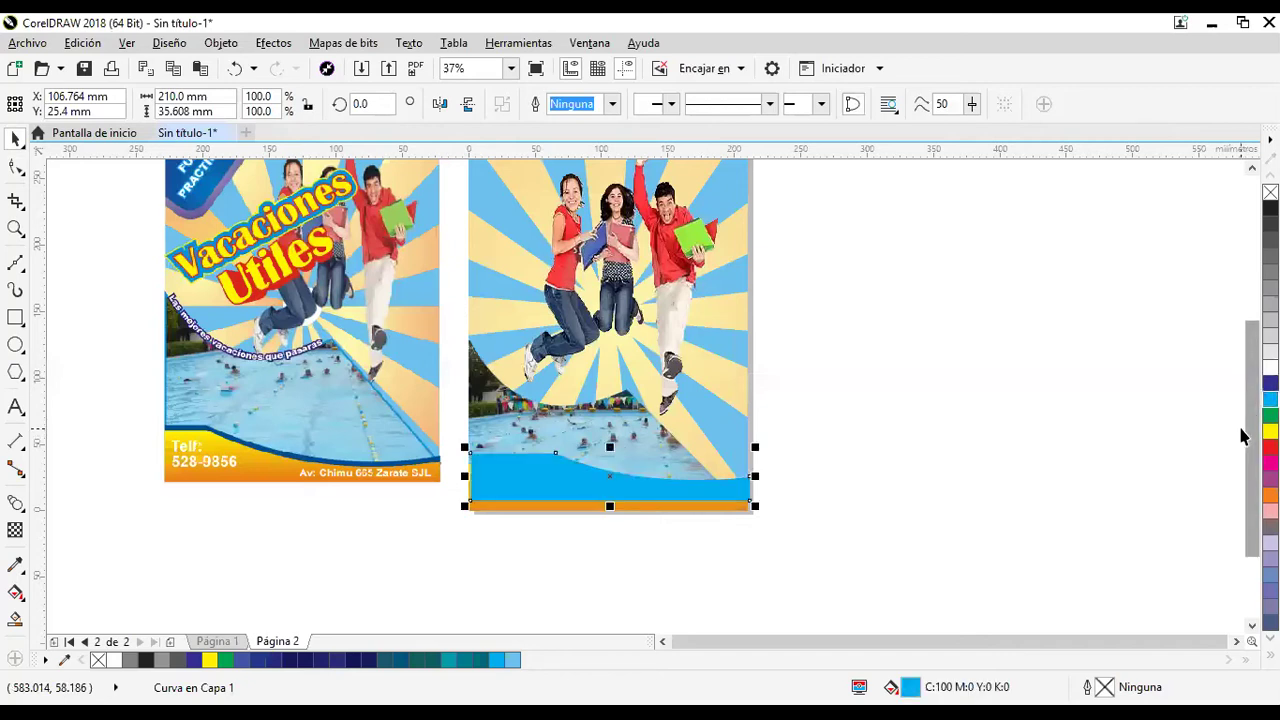
Nudge the cyan footer copy sideways until its edges line up with the page.
key(Left)
key(Left)
key(Left)
key(Left)
key(Left)
key(Left)
key(Left)
key(Left)
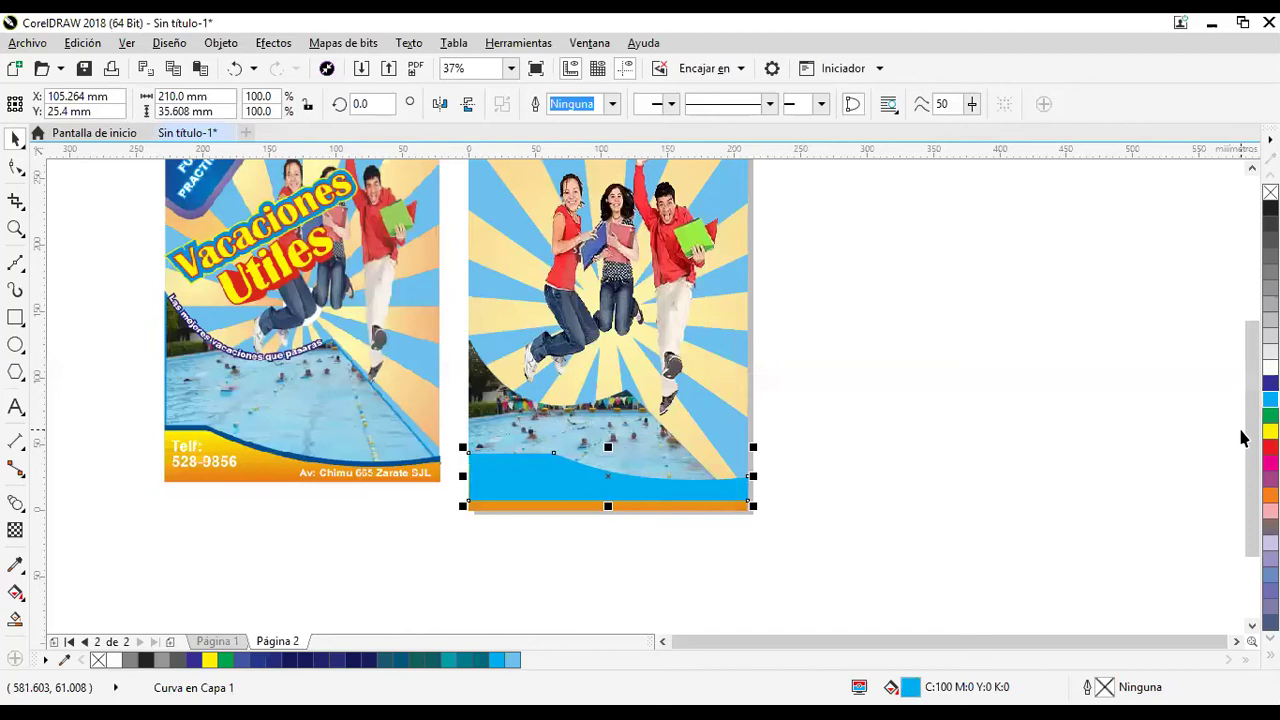
Send the cyan copy behind the gradient footer and lower it to Y 22.0 mm, leaving a thin wavy stripe.
key(ctrl+Page_Down)
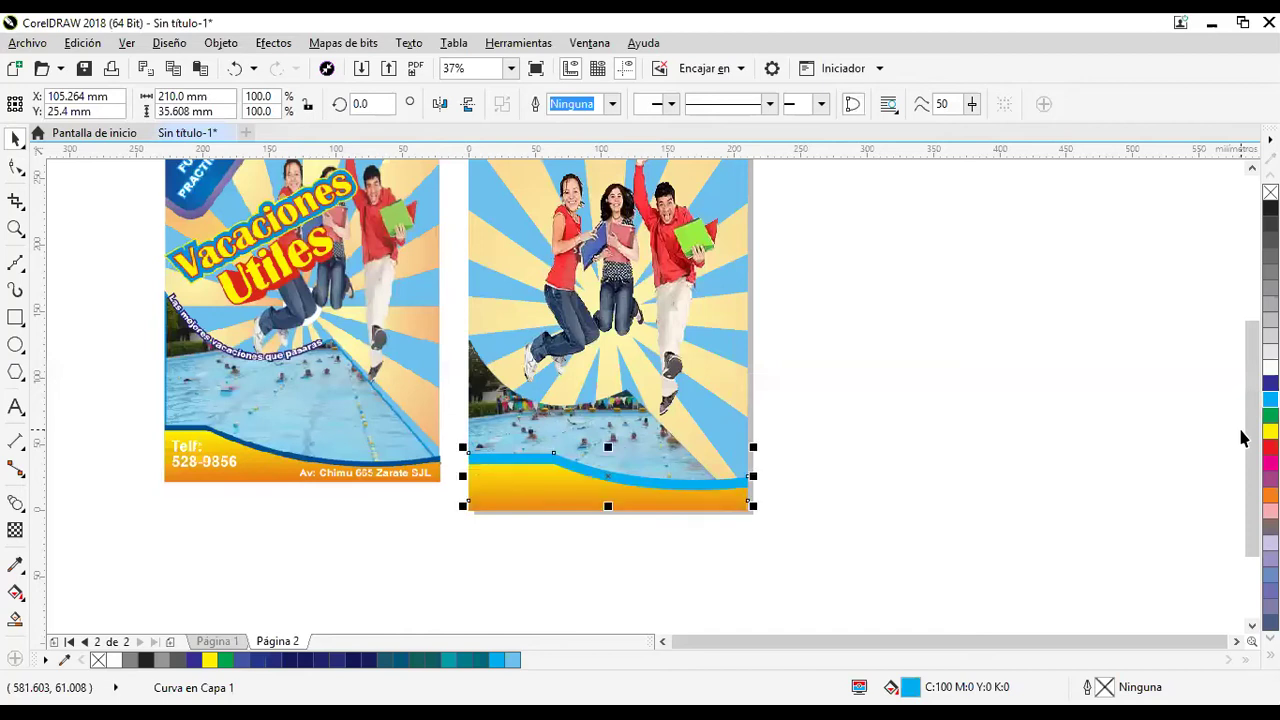
key(Down)
key(Down)
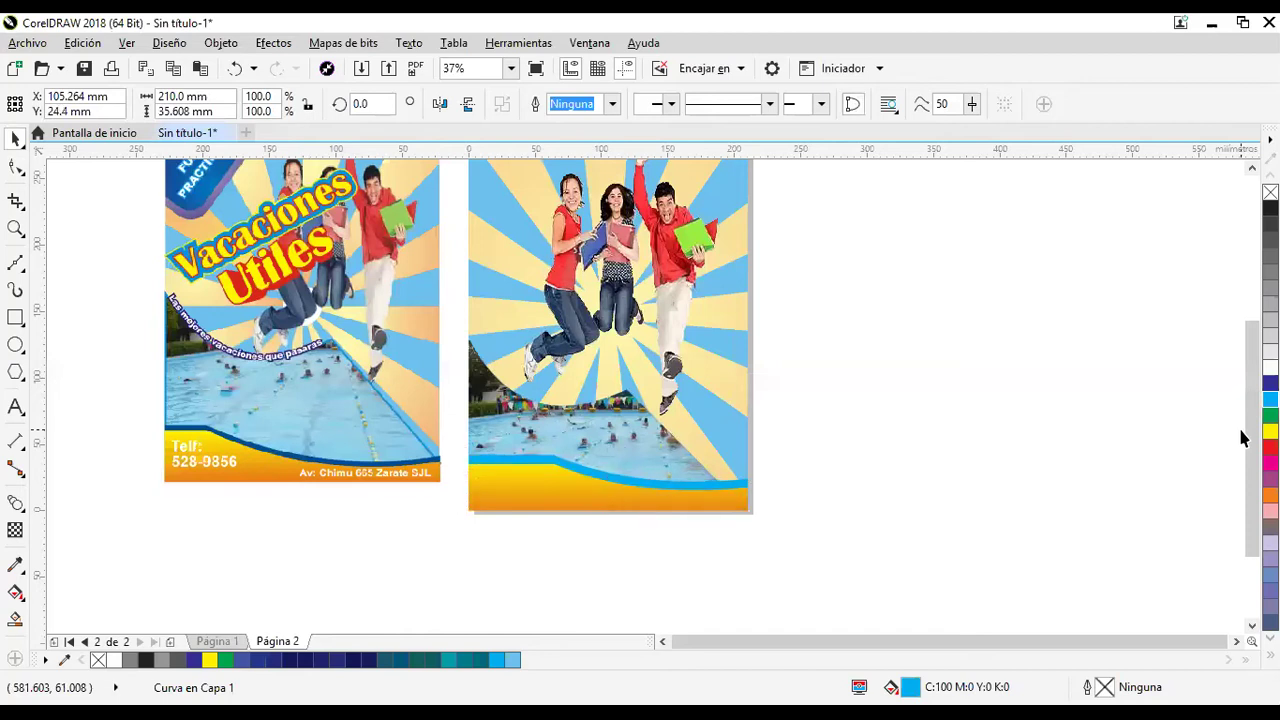
key(Down)
key(Down)
key(Down)
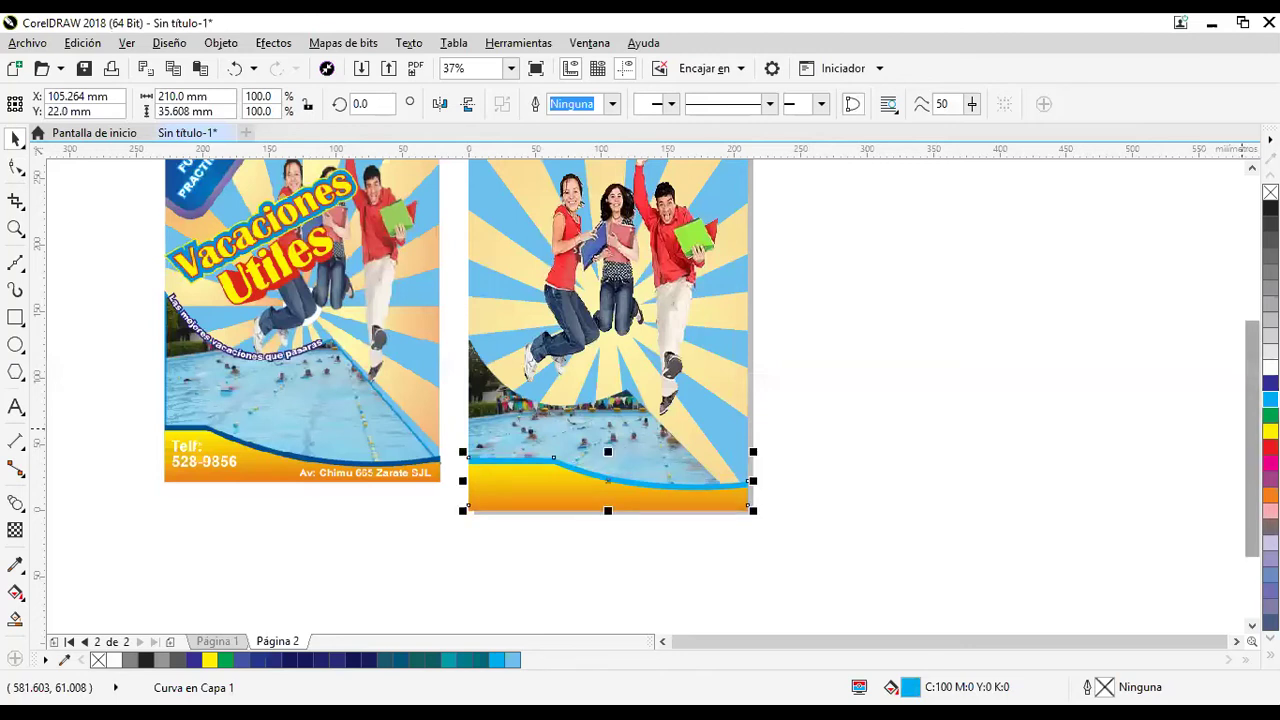
Try several dark blue, green, cyan and teal palette fills on the wavy stripe.
click(1270, 384)
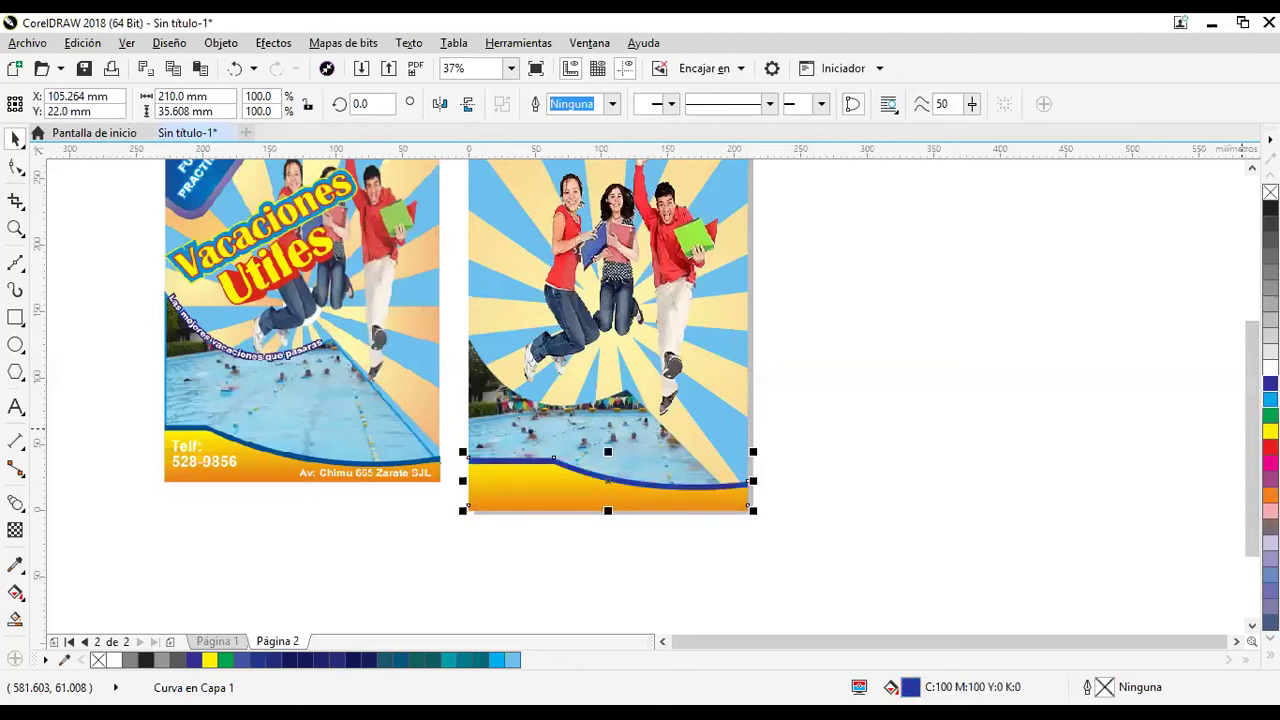
click(1270, 400)
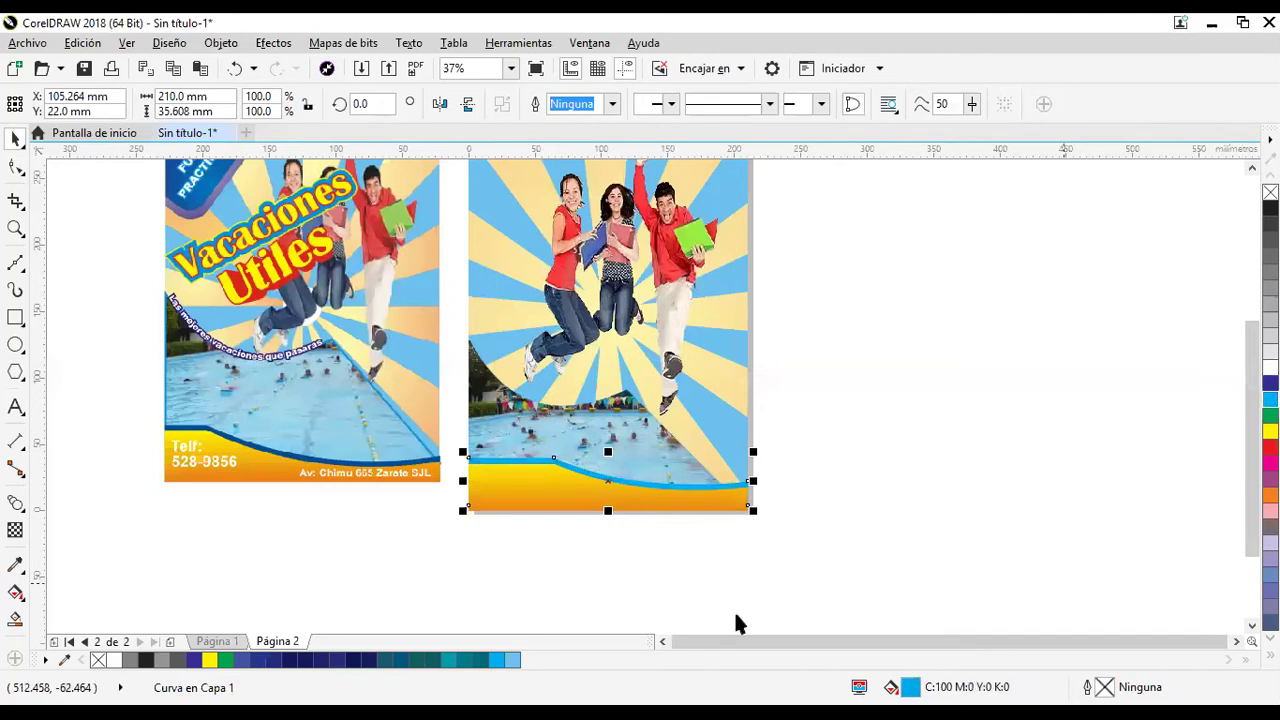
click(369, 662)
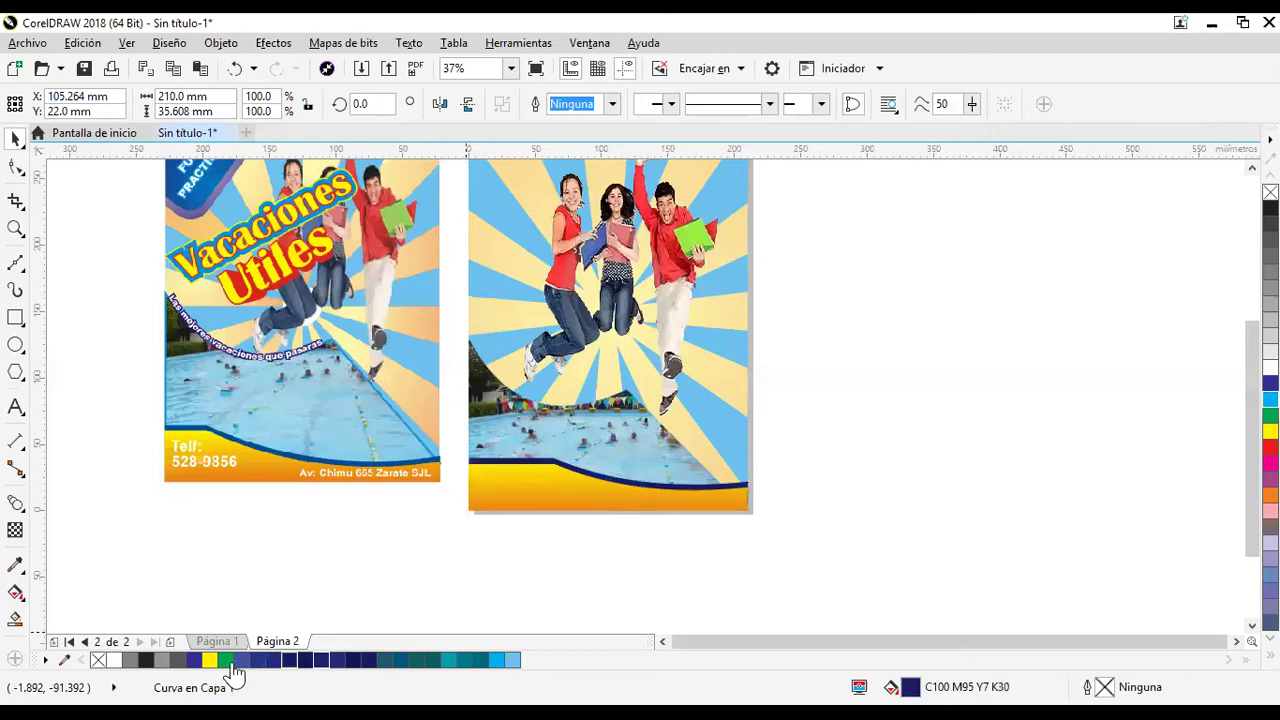
click(322, 664)
click(476, 666)
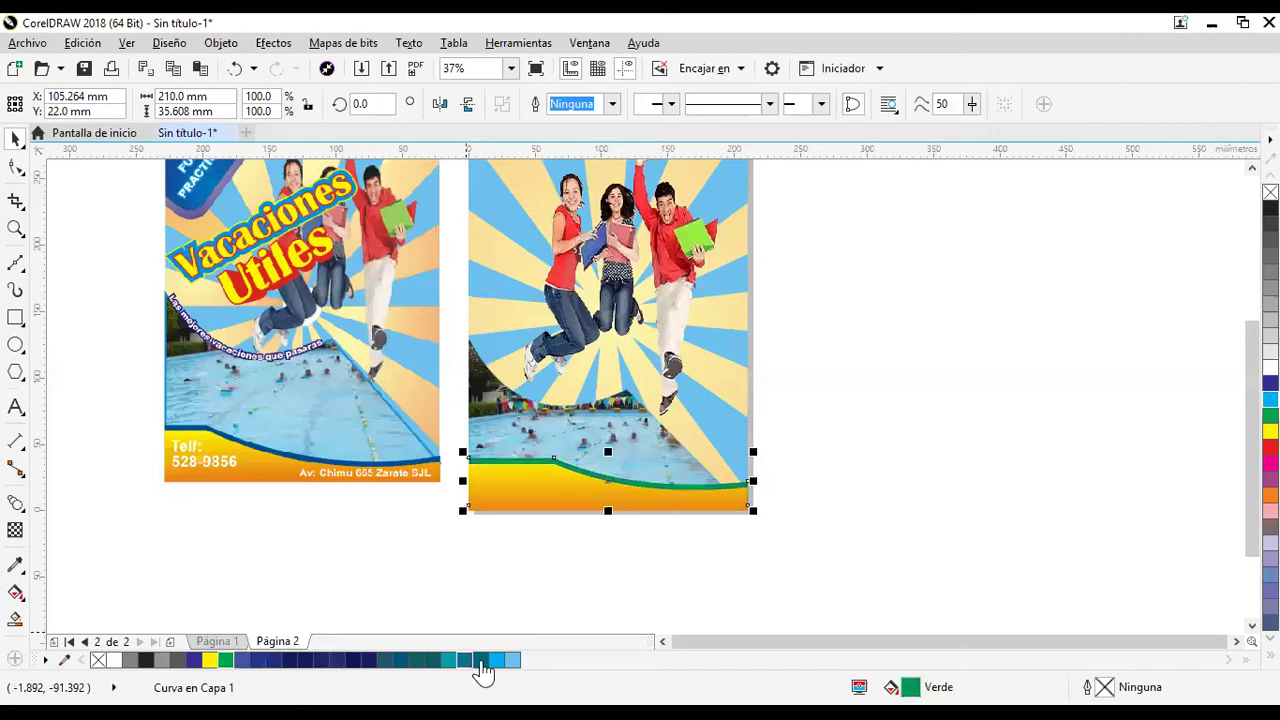
click(502, 662)
click(453, 661)
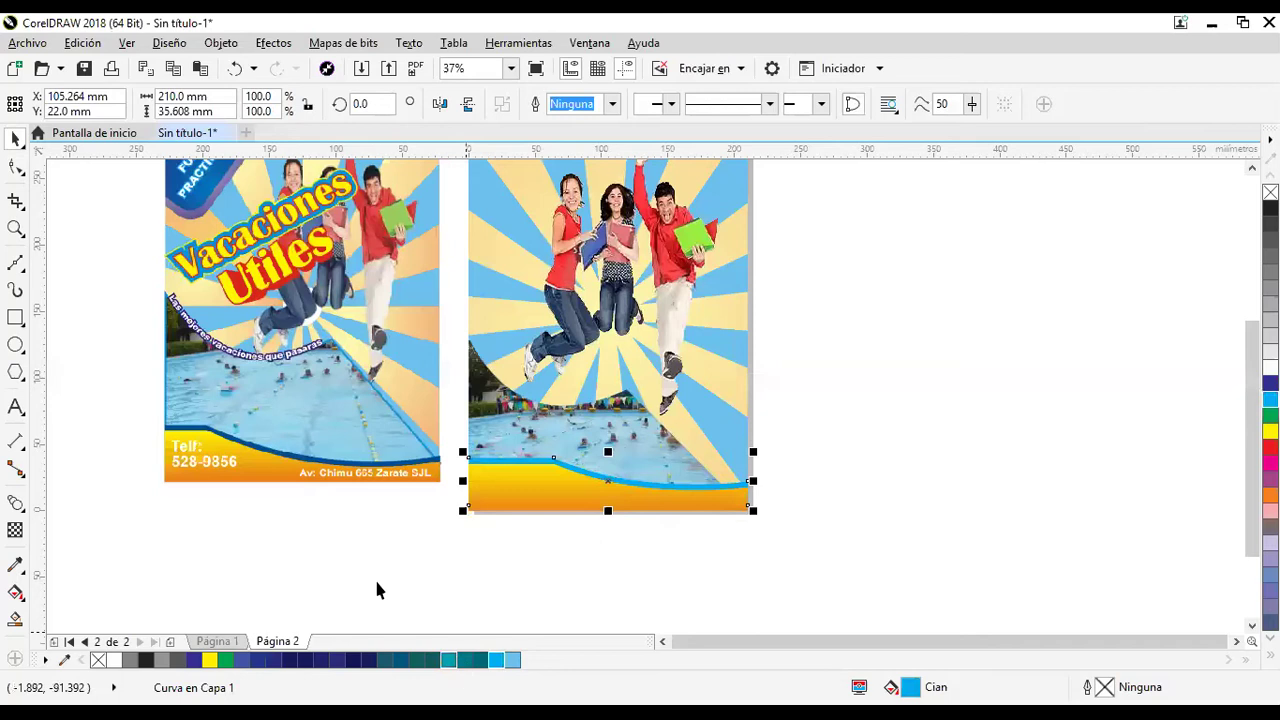
Try to apply the blue sampled from the reference poster's stripe to the stripe above the footer.
click(22, 566)
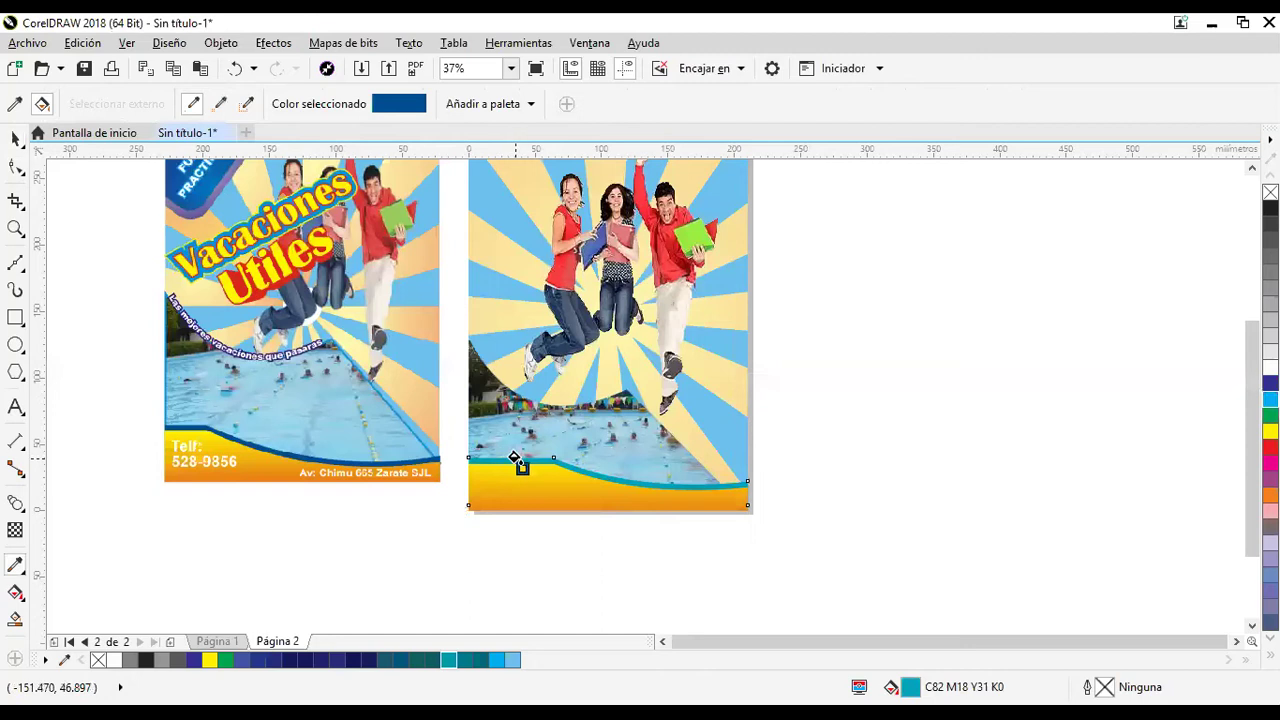
click(520, 459)
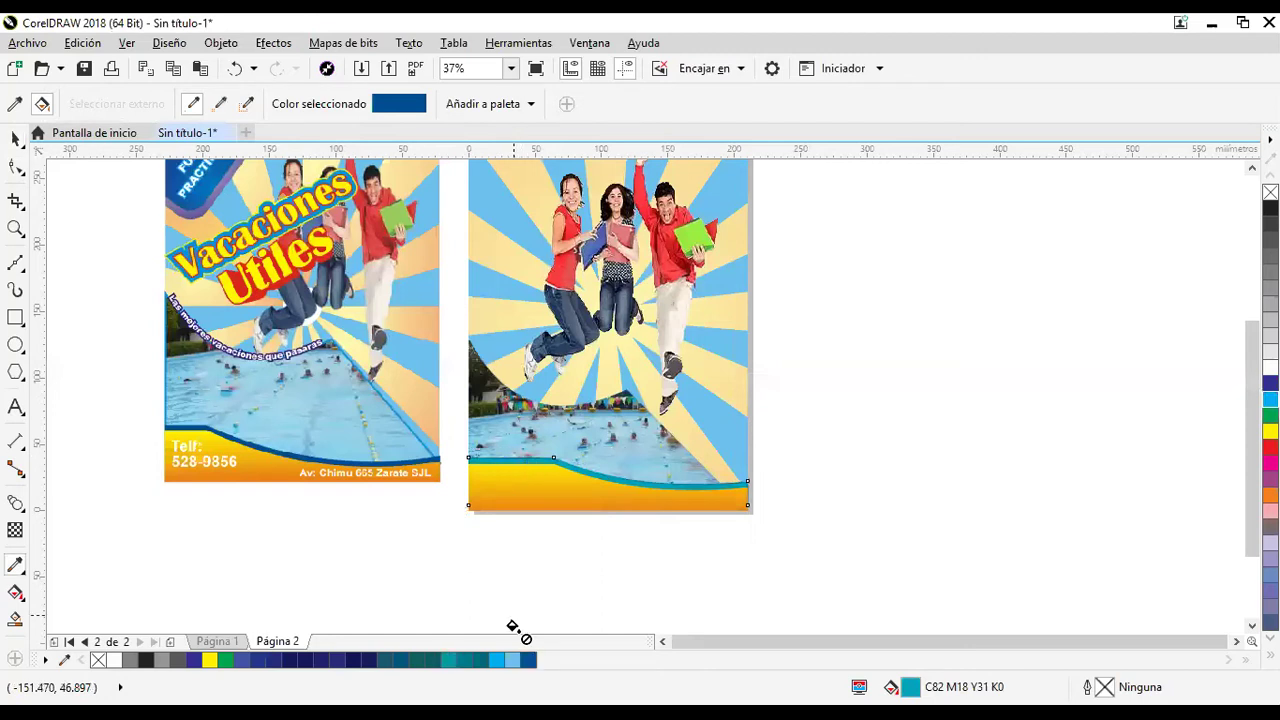
click(15, 138)
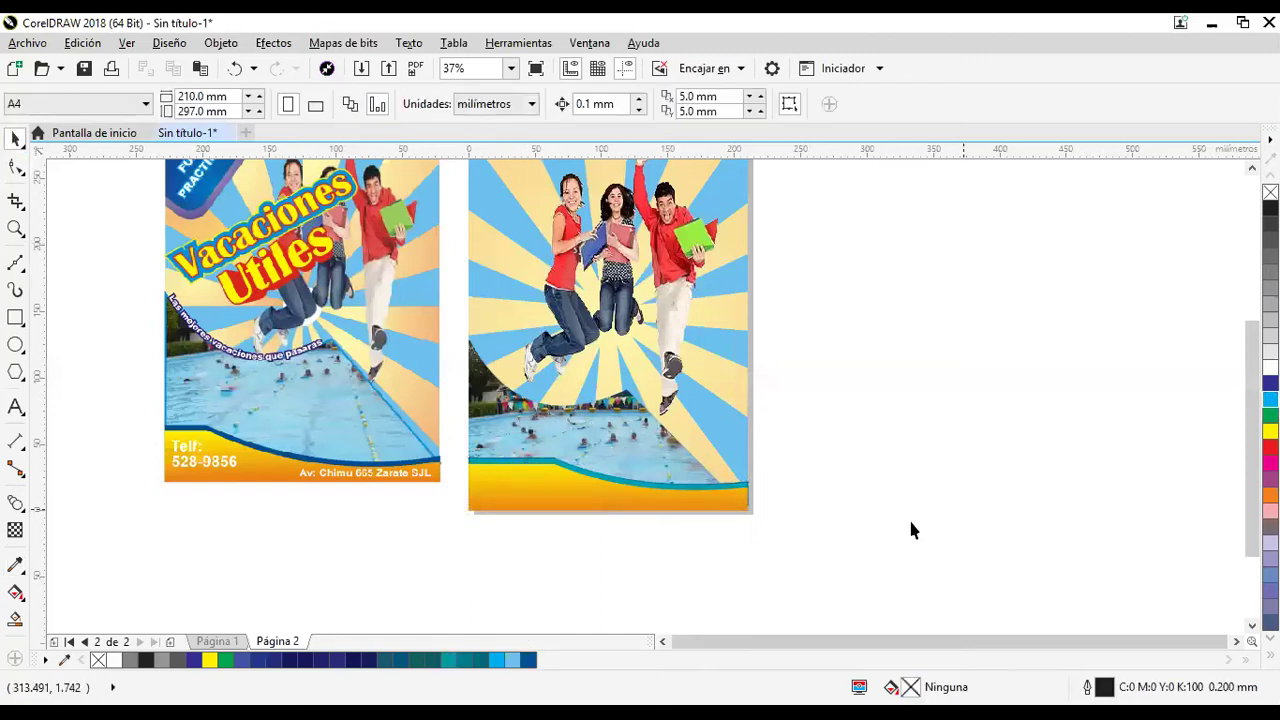
key(Tab)
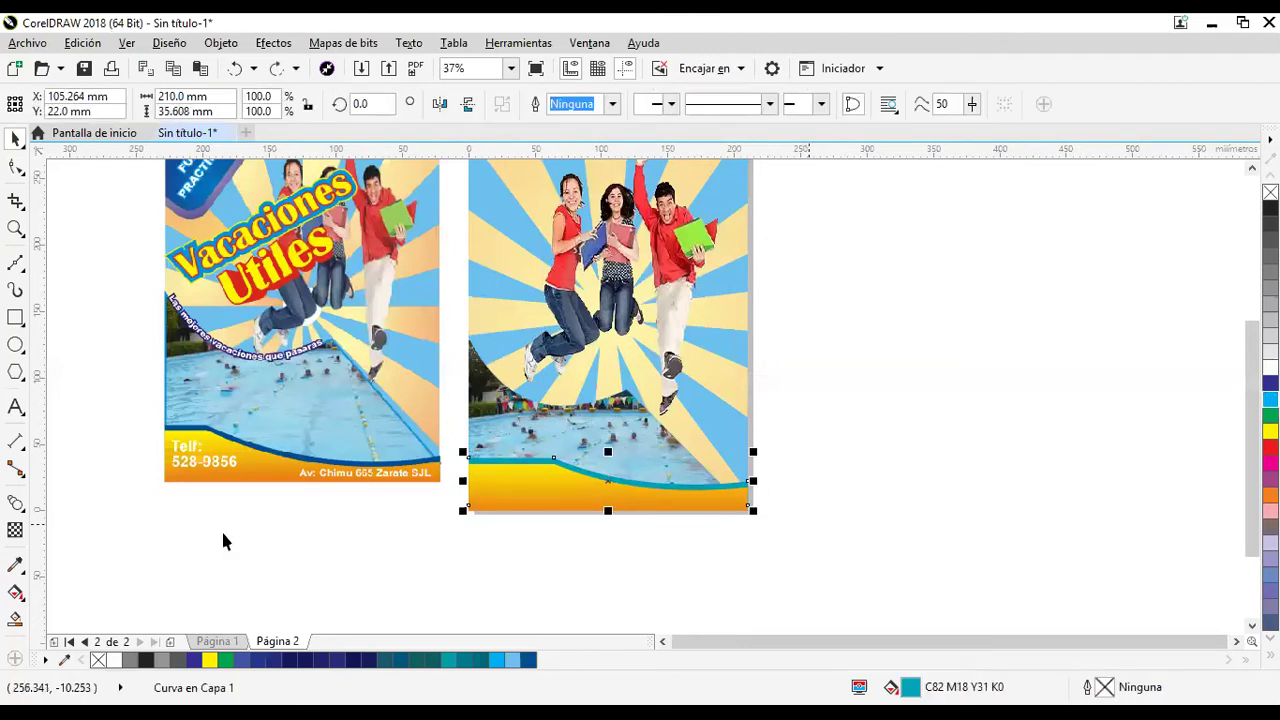
Sample the dark blue (#004F94) from the reference poster's stripe and fill the stripe above the new footer with it.
scroll(492, 566, up, 1)
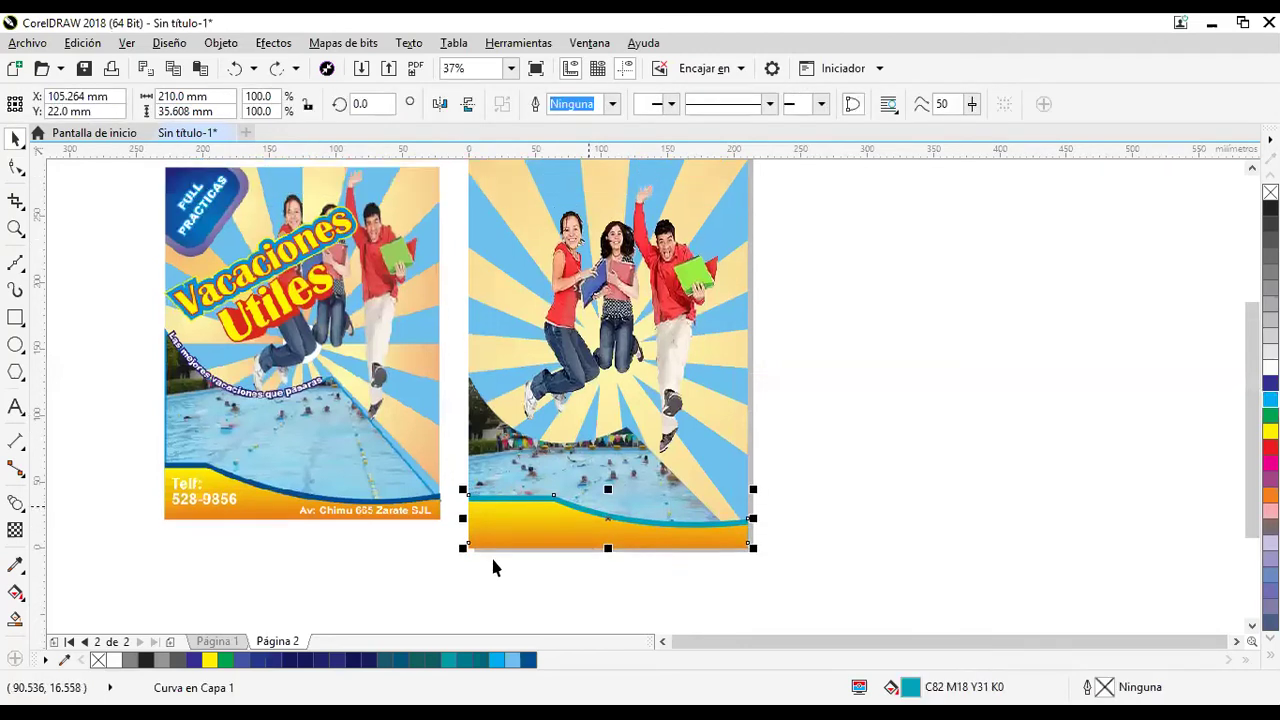
scroll(490, 558, up, 2)
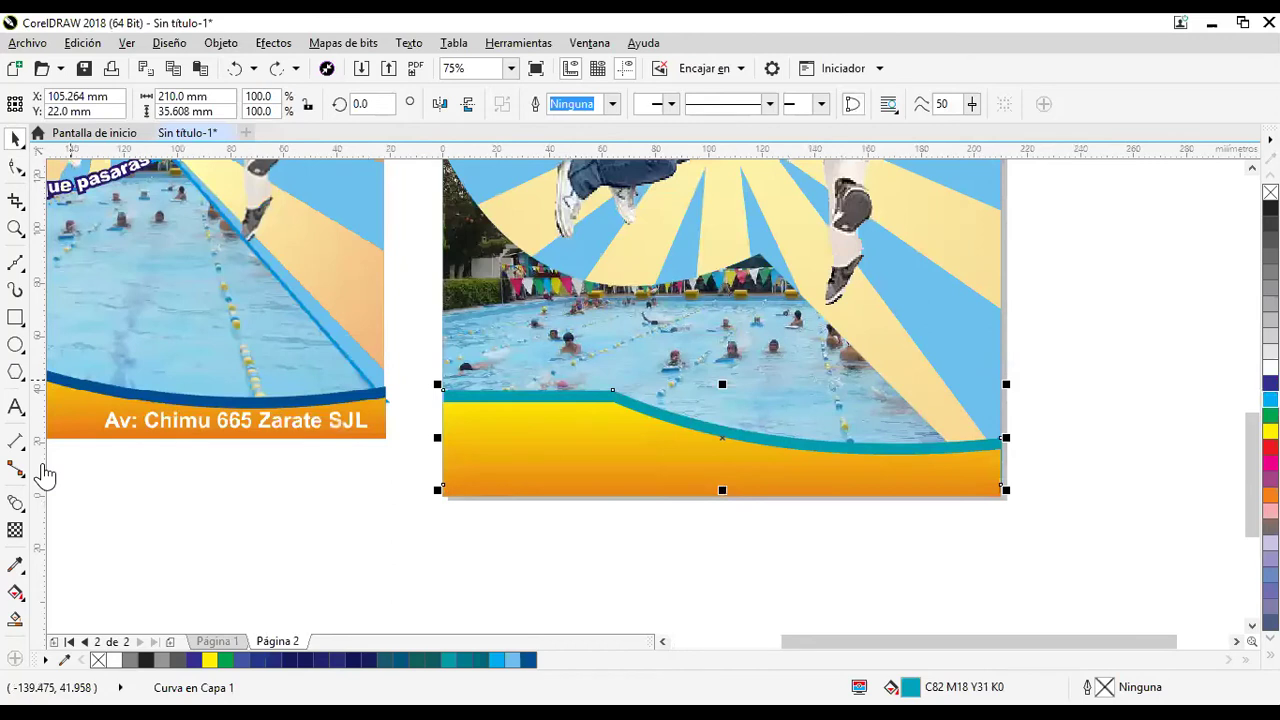
click(14, 565)
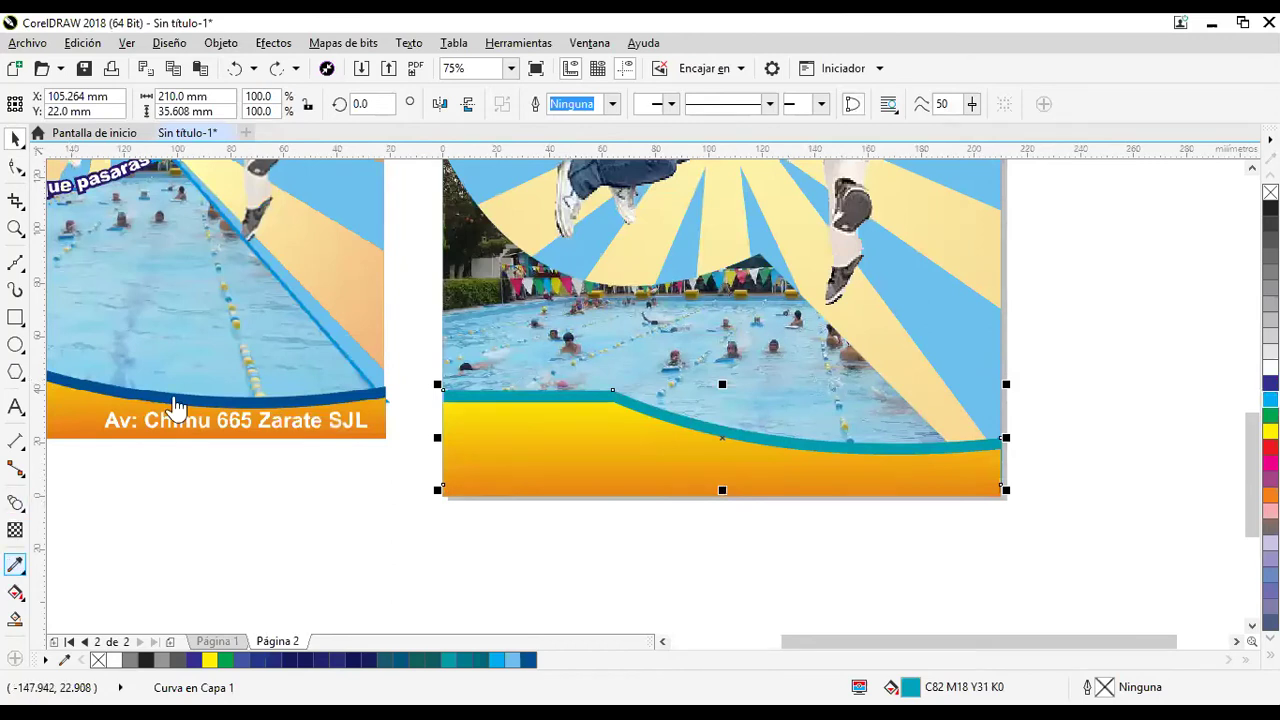
click(530, 395)
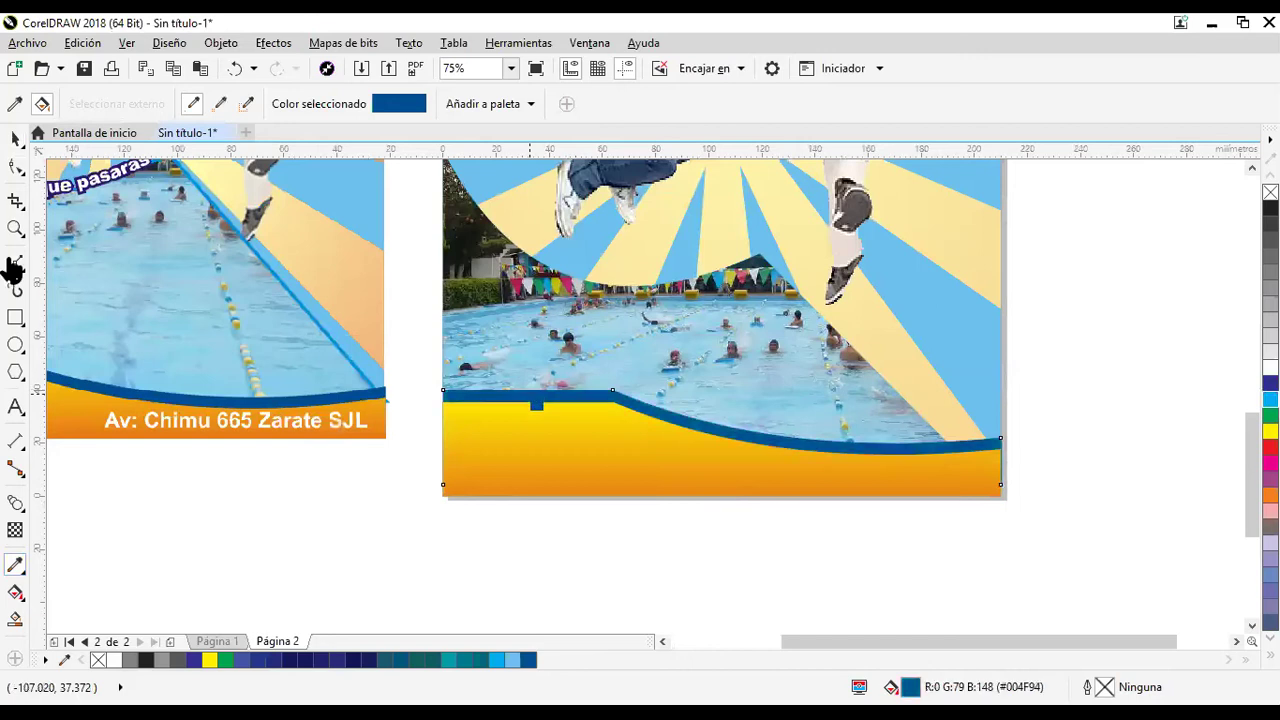
click(15, 138)
click(388, 506)
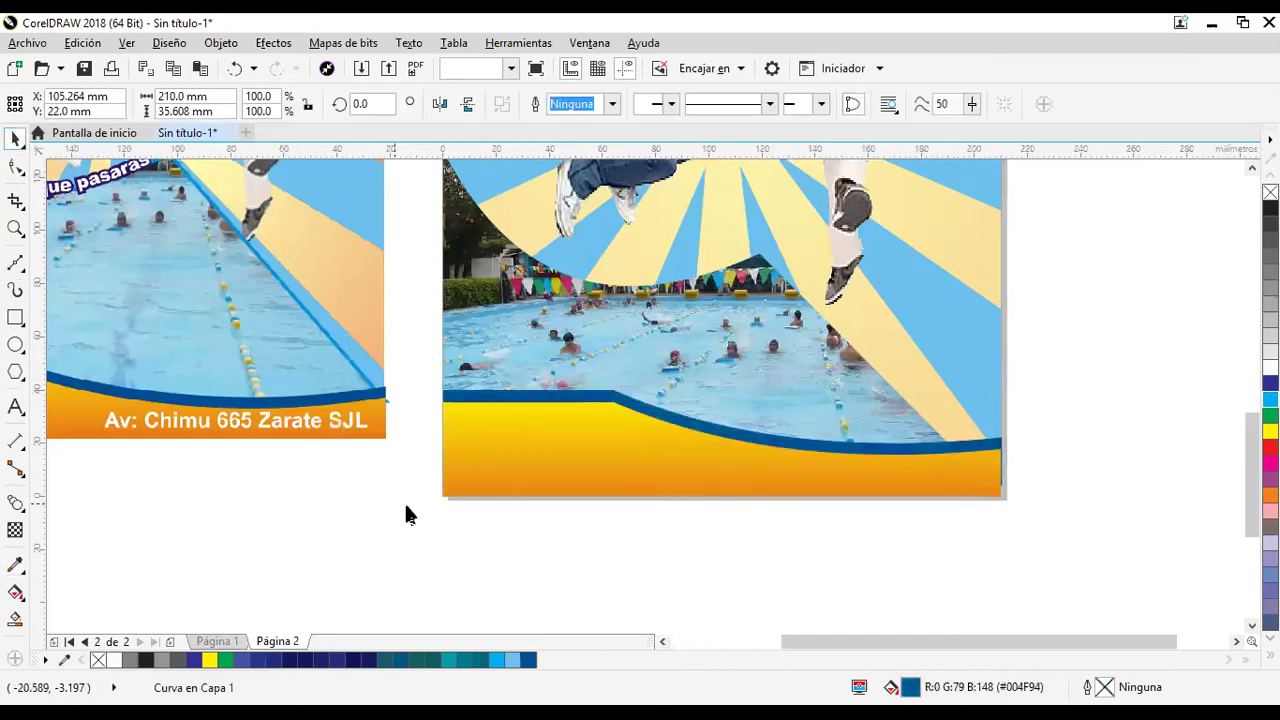
Add the artistic text "Vacaciones" in 24 pt Arial on the empty area beside the page.
scroll(405, 506, down, 1)
scroll(648, 472, up, 1)
drag(648, 470, 943, 487)
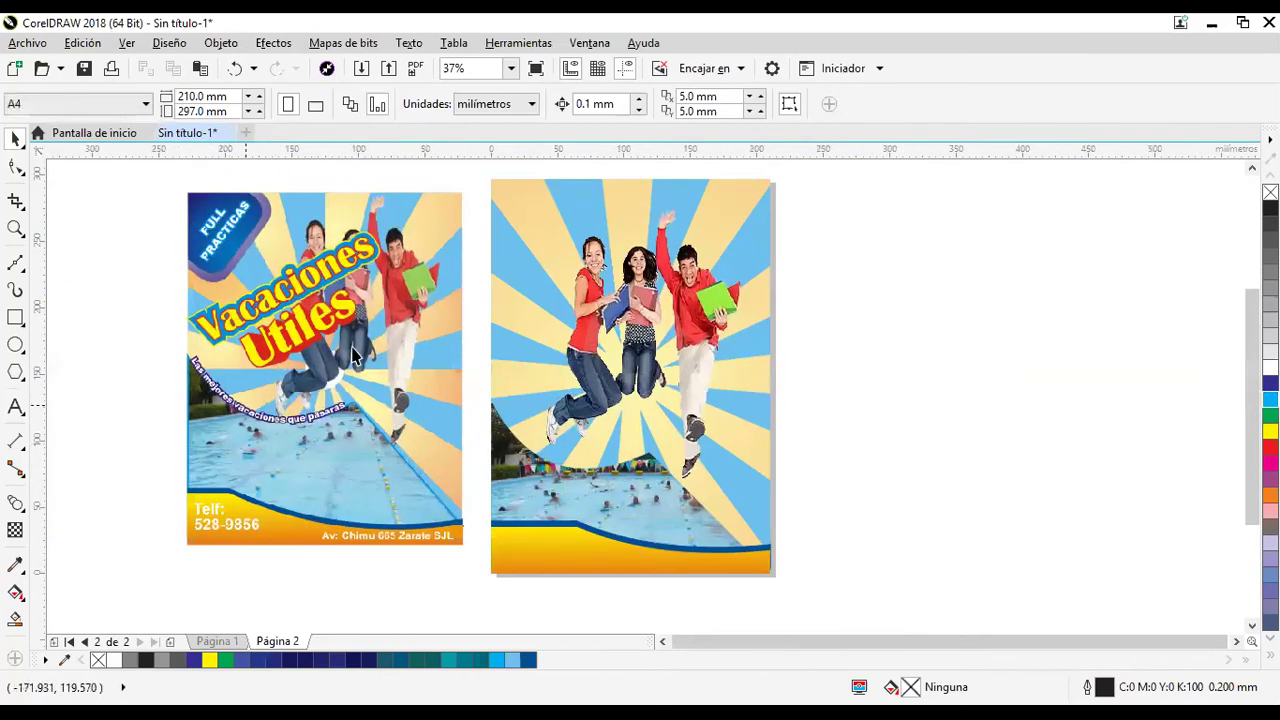
drag(125, 327, 139, 333)
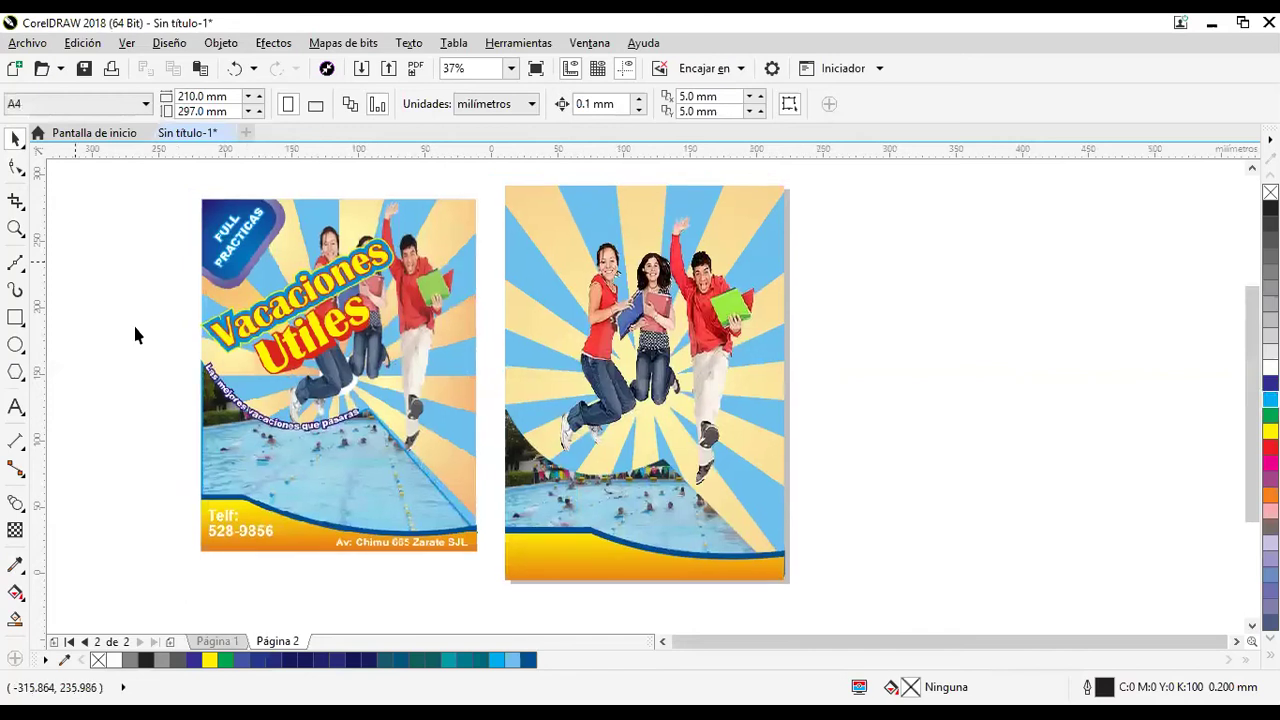
drag(214, 366, 264, 428)
click(15, 407)
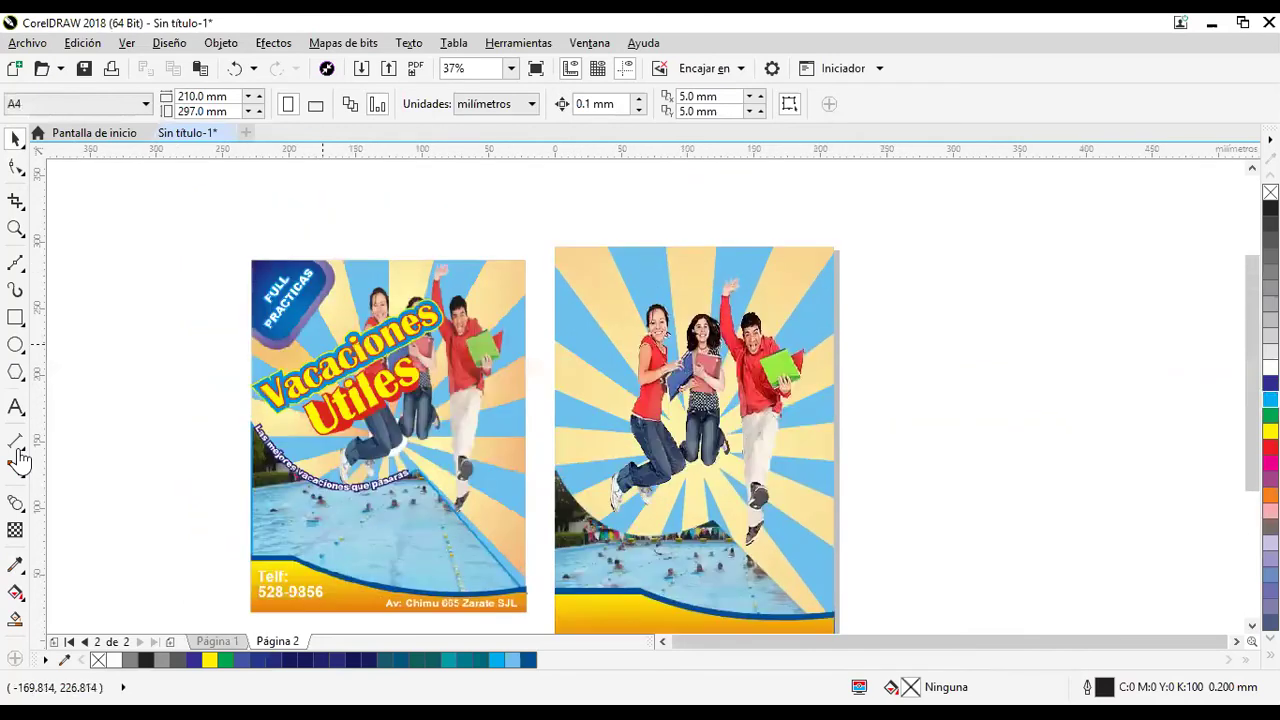
click(984, 363)
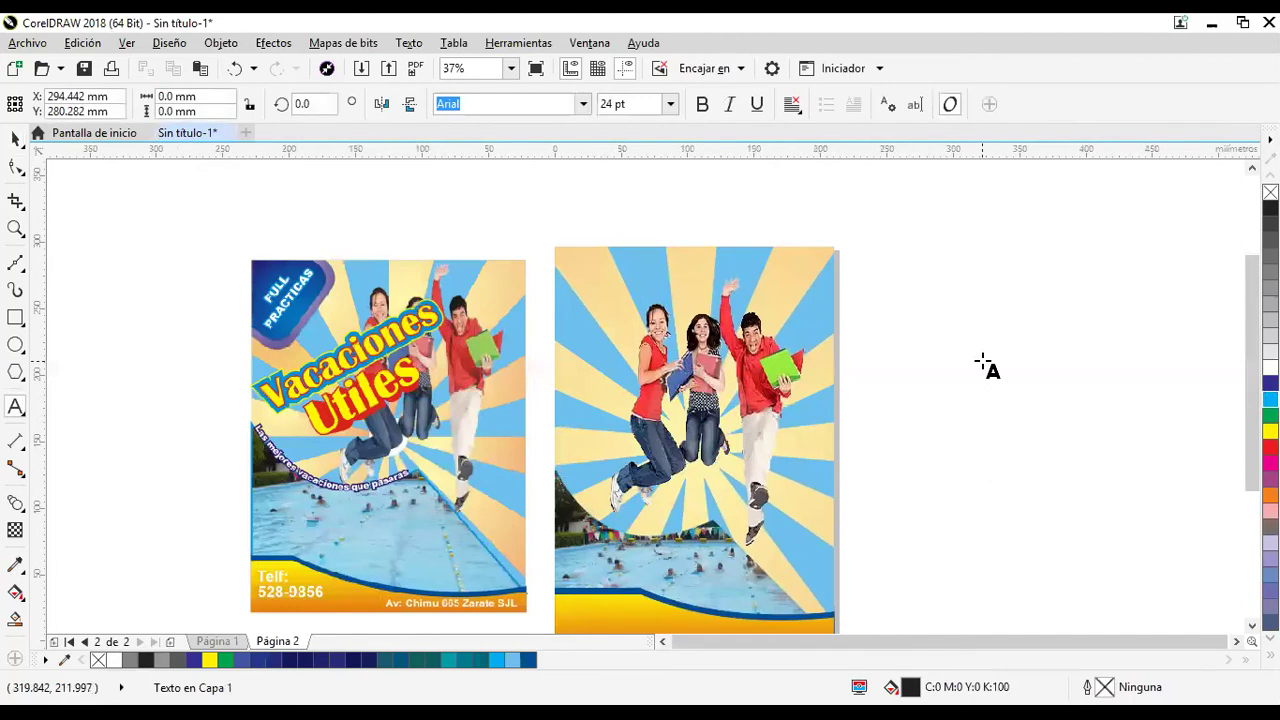
text(Vacaciones)
click(15, 140)
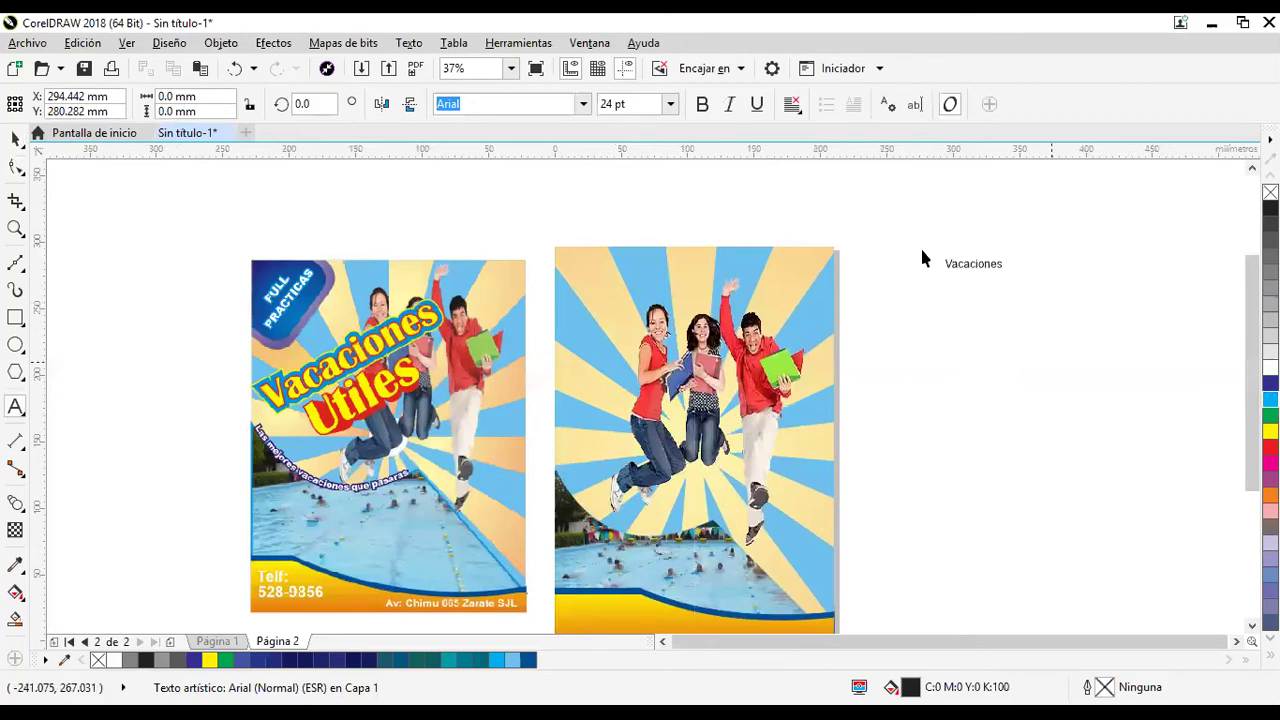
Make the "Vacaciones" text bold, enlarge it to about 145 mm wide and stretch it to about 22 mm high.
click(703, 106)
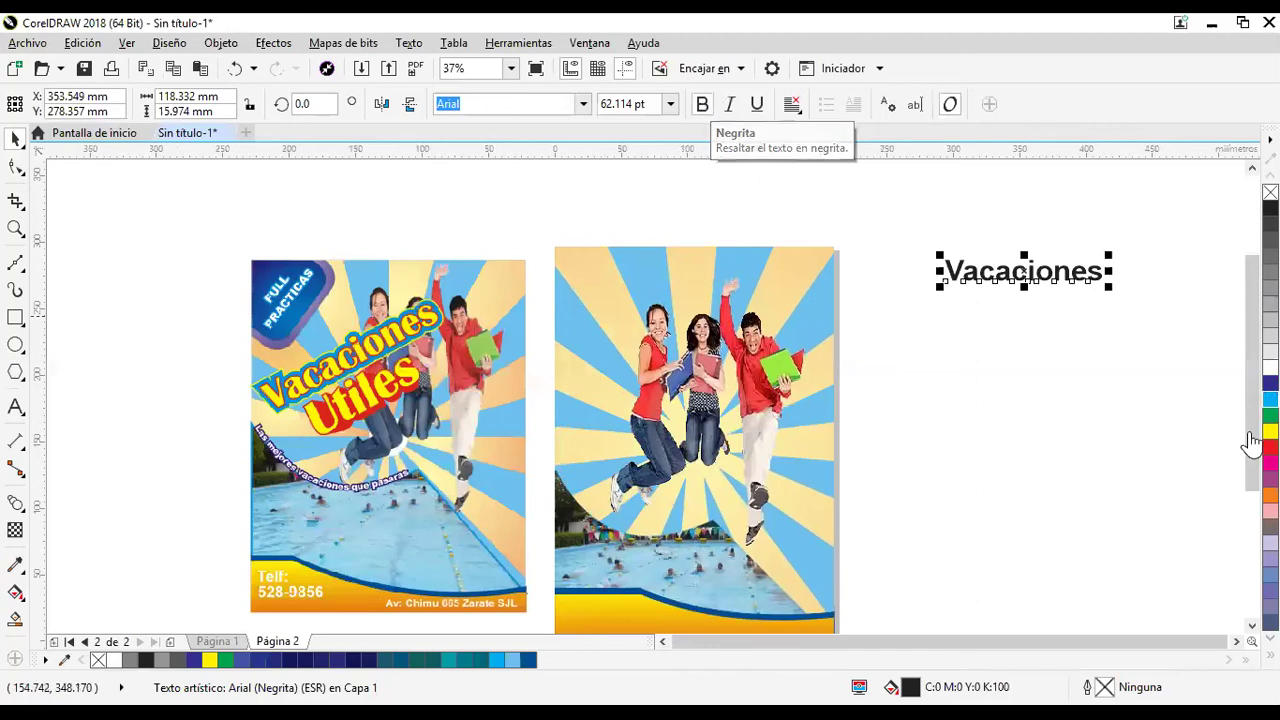
click(944, 294)
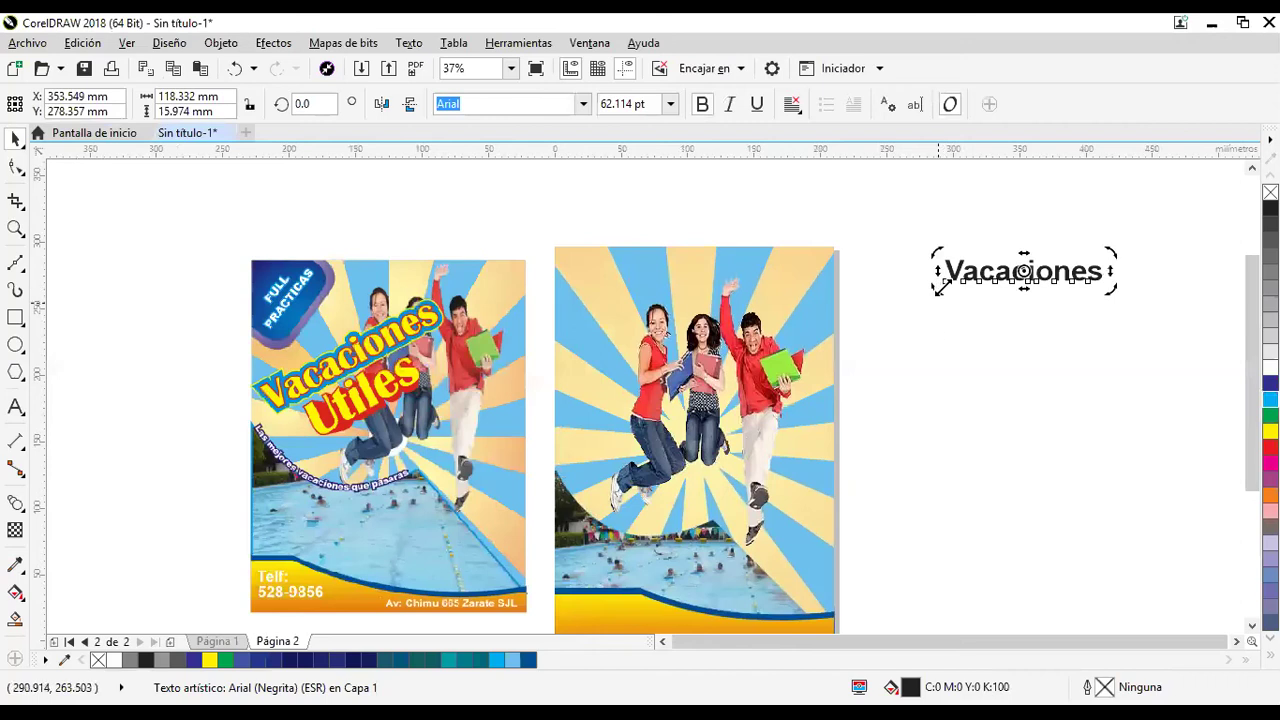
click(938, 290)
drag(929, 286, 903, 312)
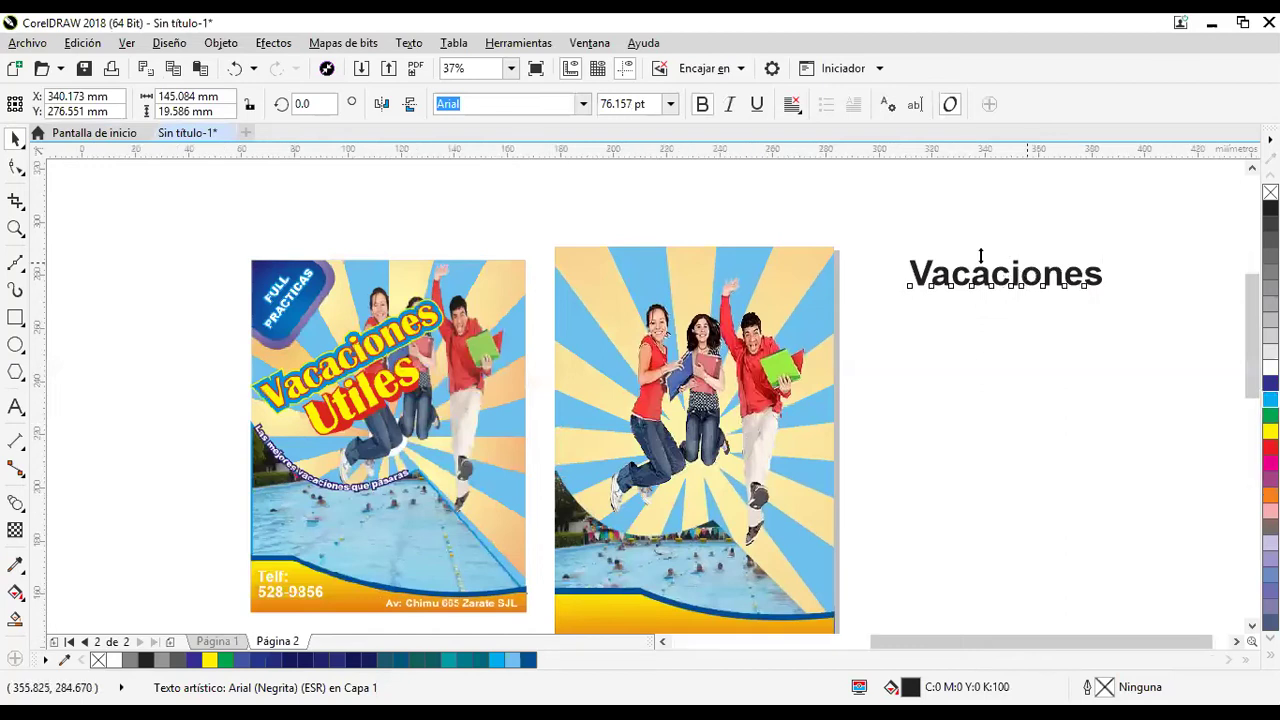
scroll(982, 253, up, 2)
drag(985, 316, 980, 329)
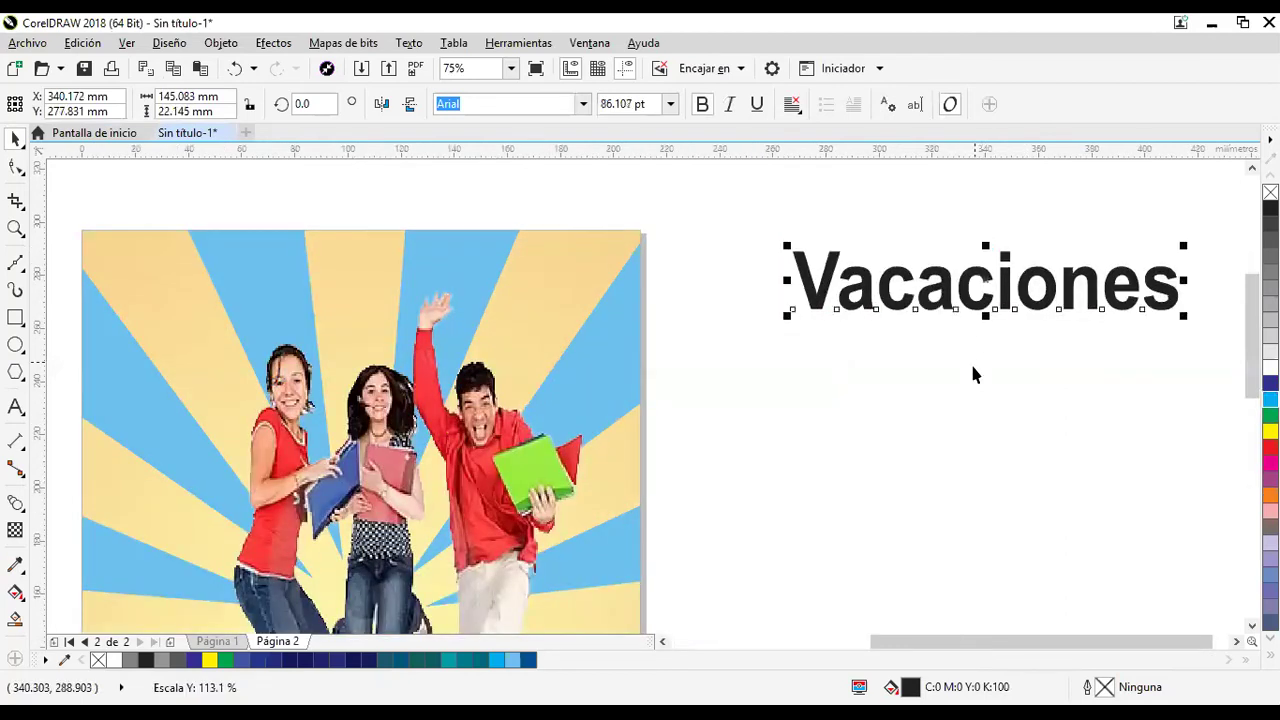
Give the "Vacaciones" text a 1.0 mm red outline with rounded corners and line ends, placed behind the fill.
scroll(972, 372, down, 2)
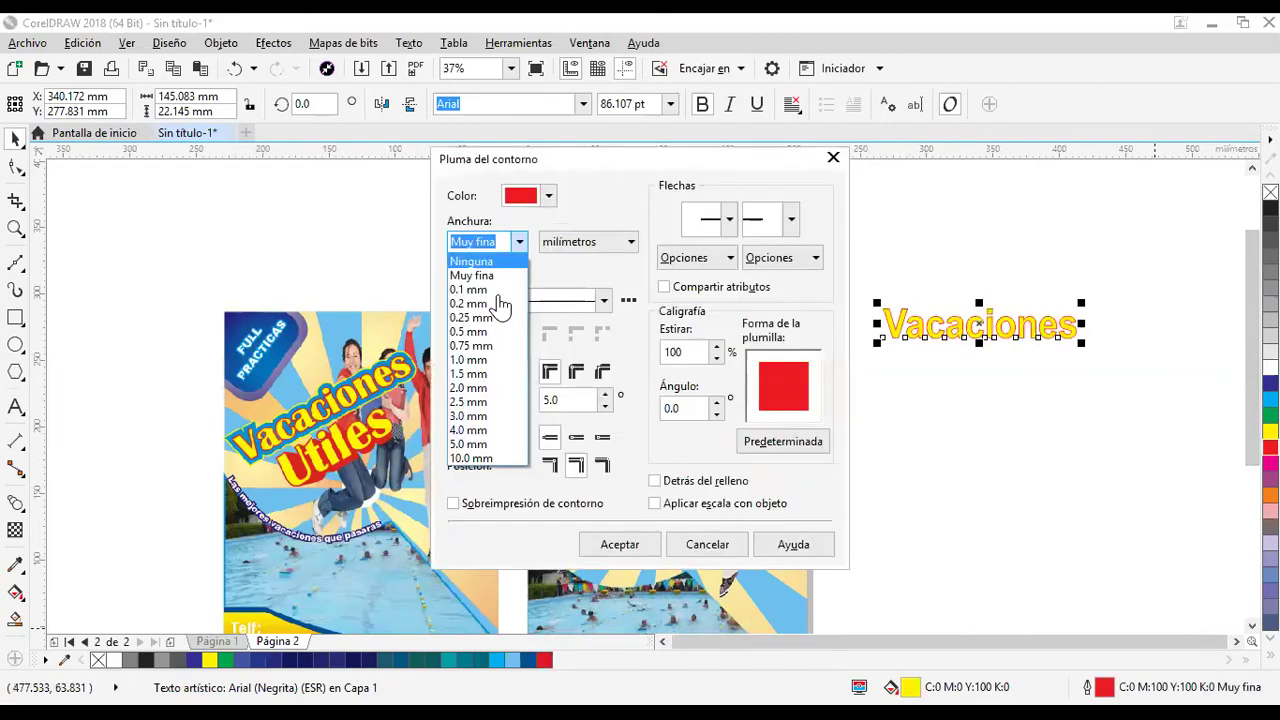
click(468, 360)
click(575, 373)
click(577, 438)
click(656, 481)
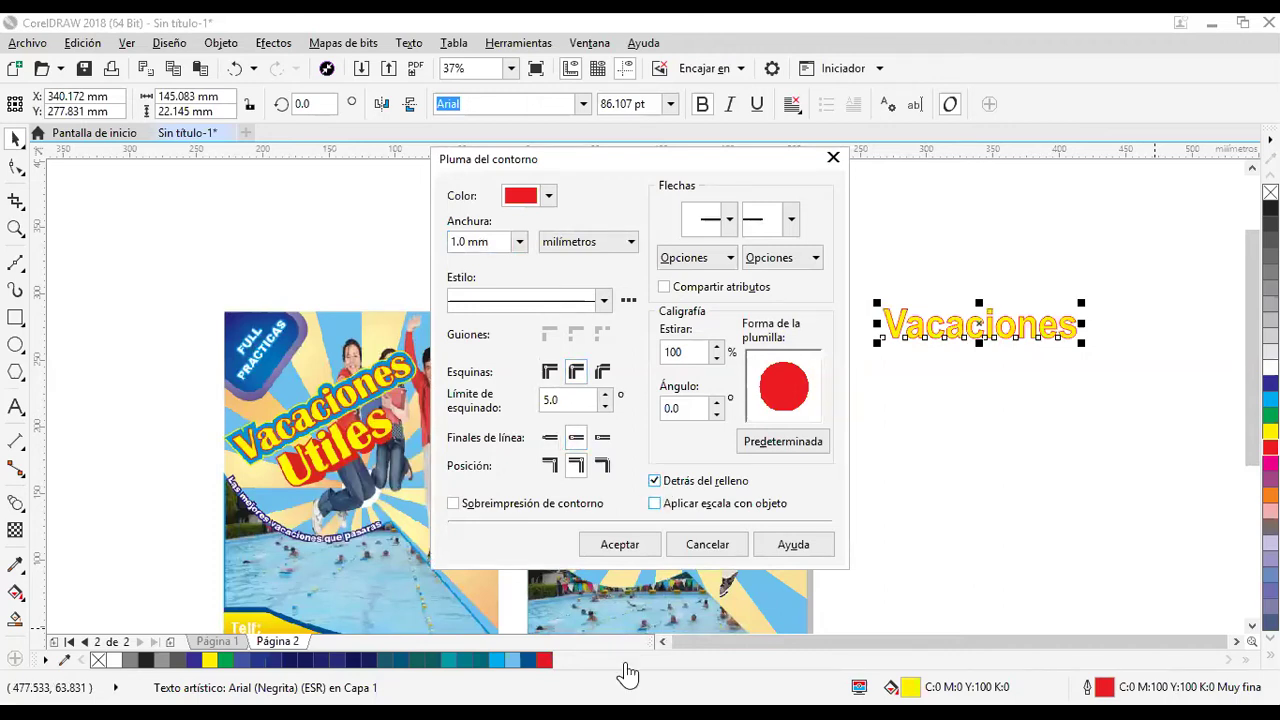
key(Return)
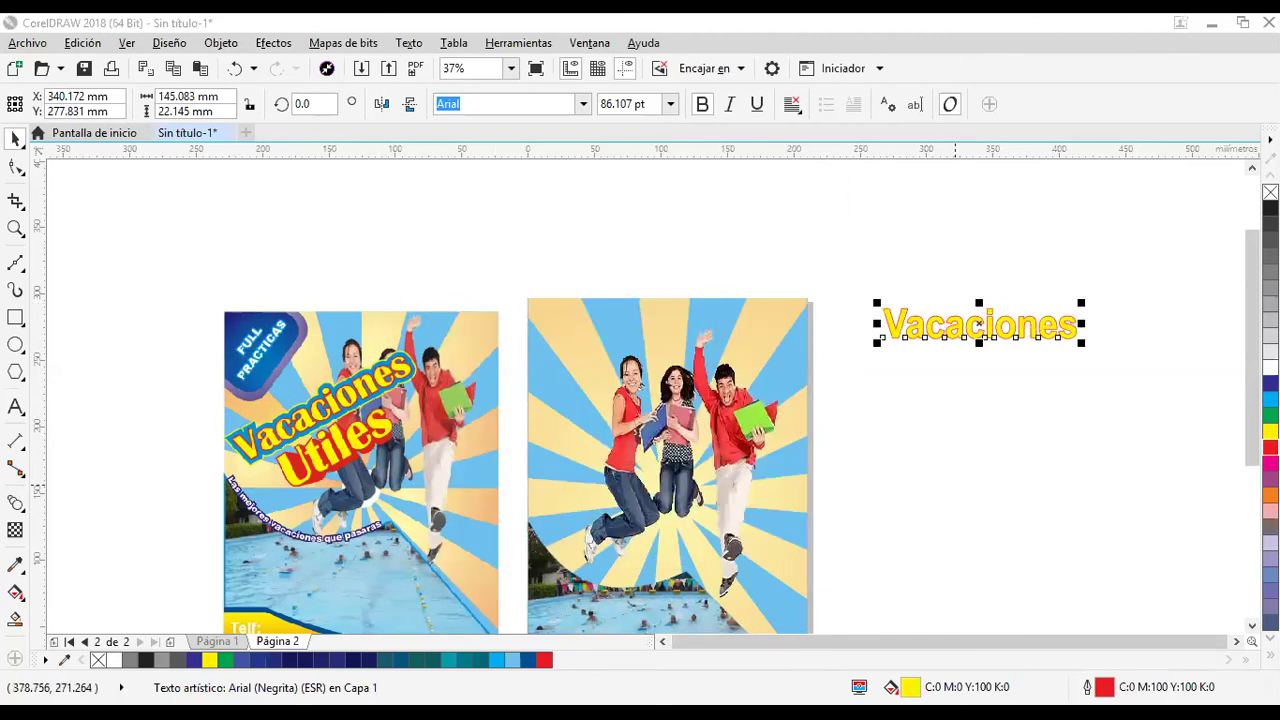
Set the outline width of the "Vacaciones" text to 1.5 mm.
key(F12)
click(519, 241)
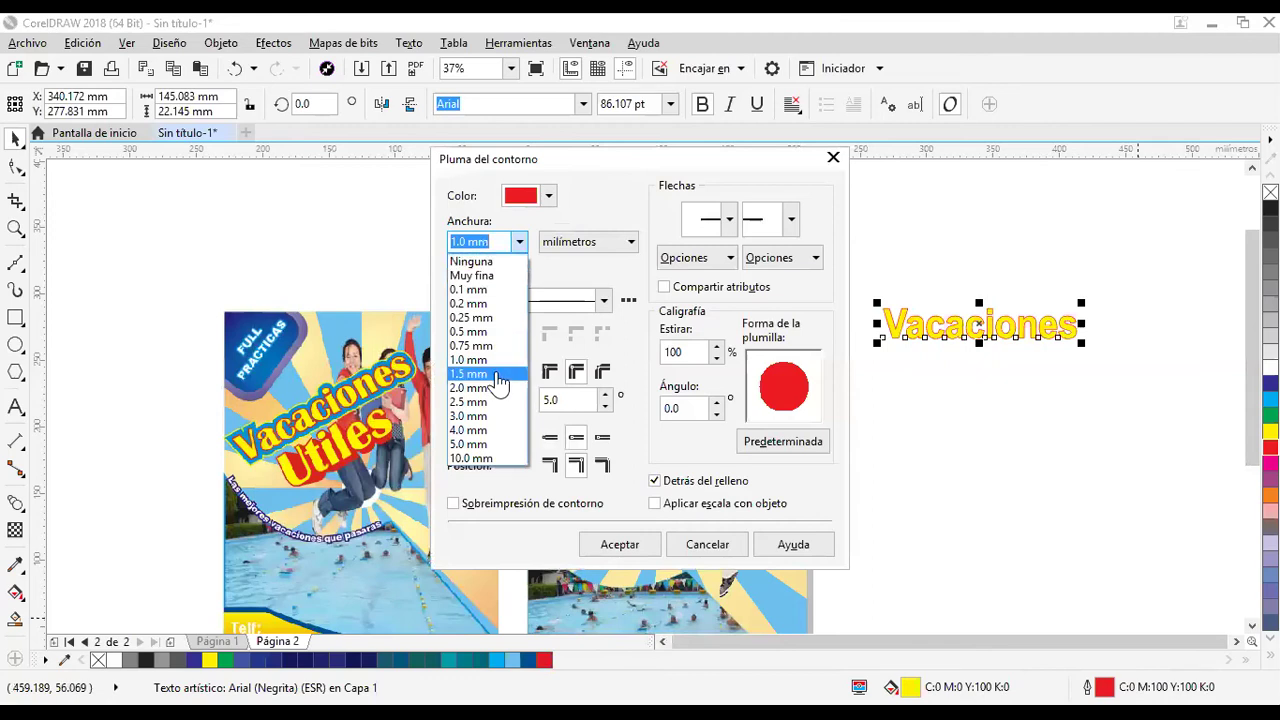
click(497, 376)
click(620, 544)
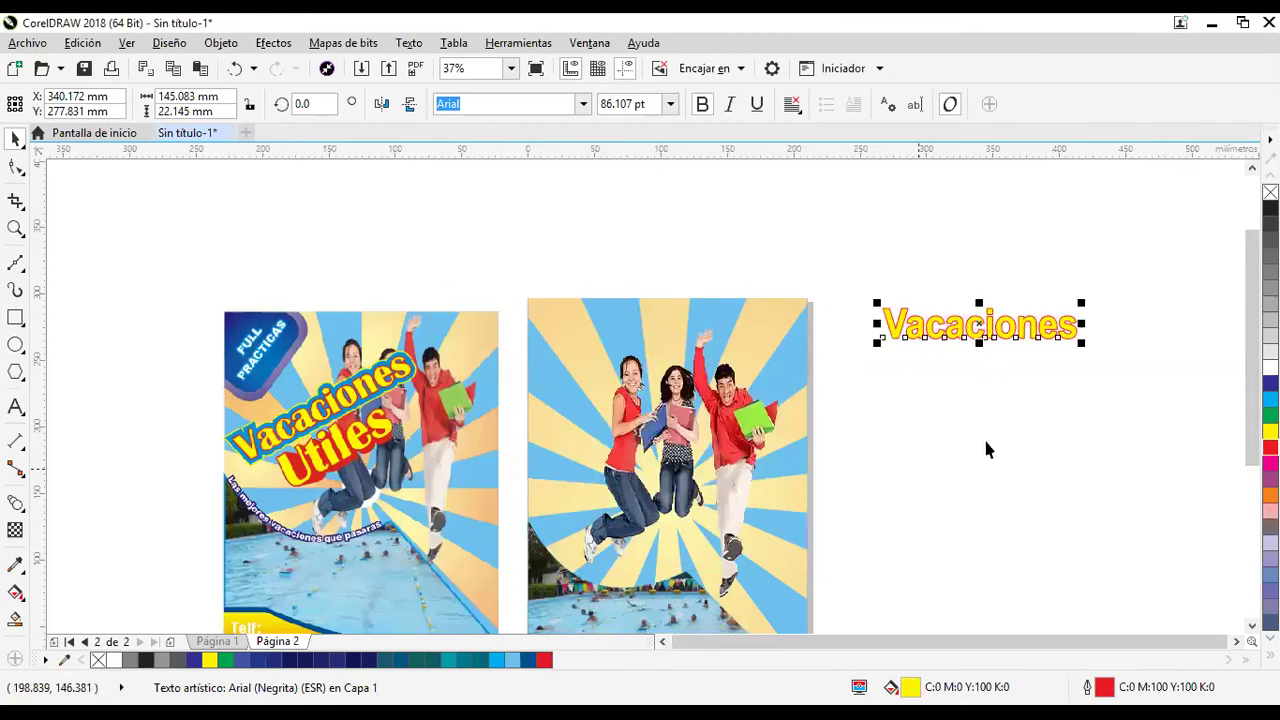
click(985, 449)
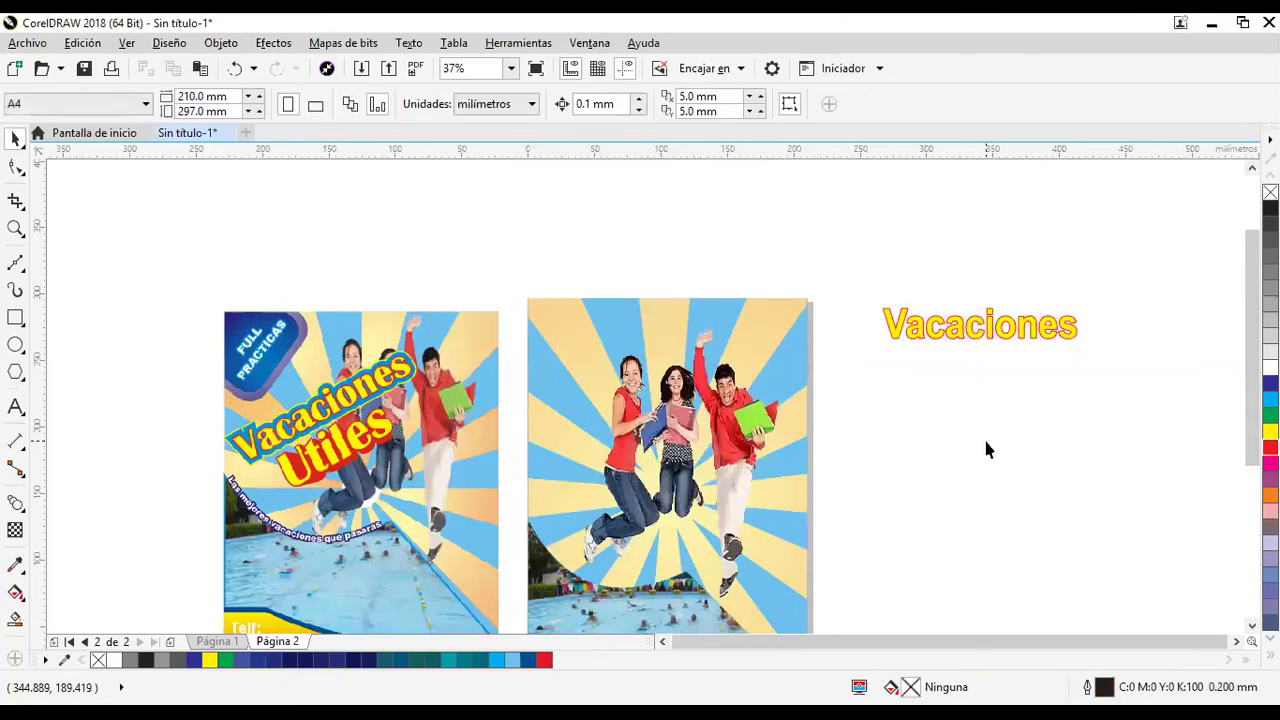
Apply a one-step outside contour to the "Vacaciones" text.
click(1026, 336)
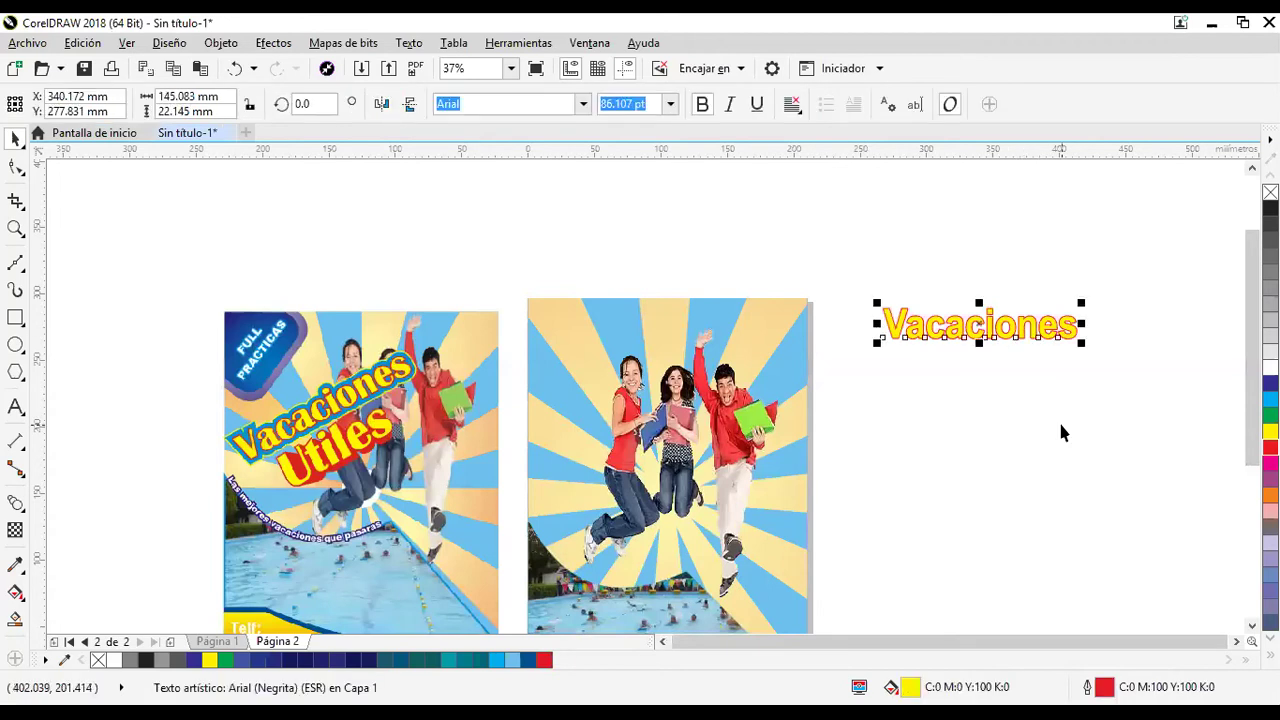
drag(1038, 453, 1004, 360)
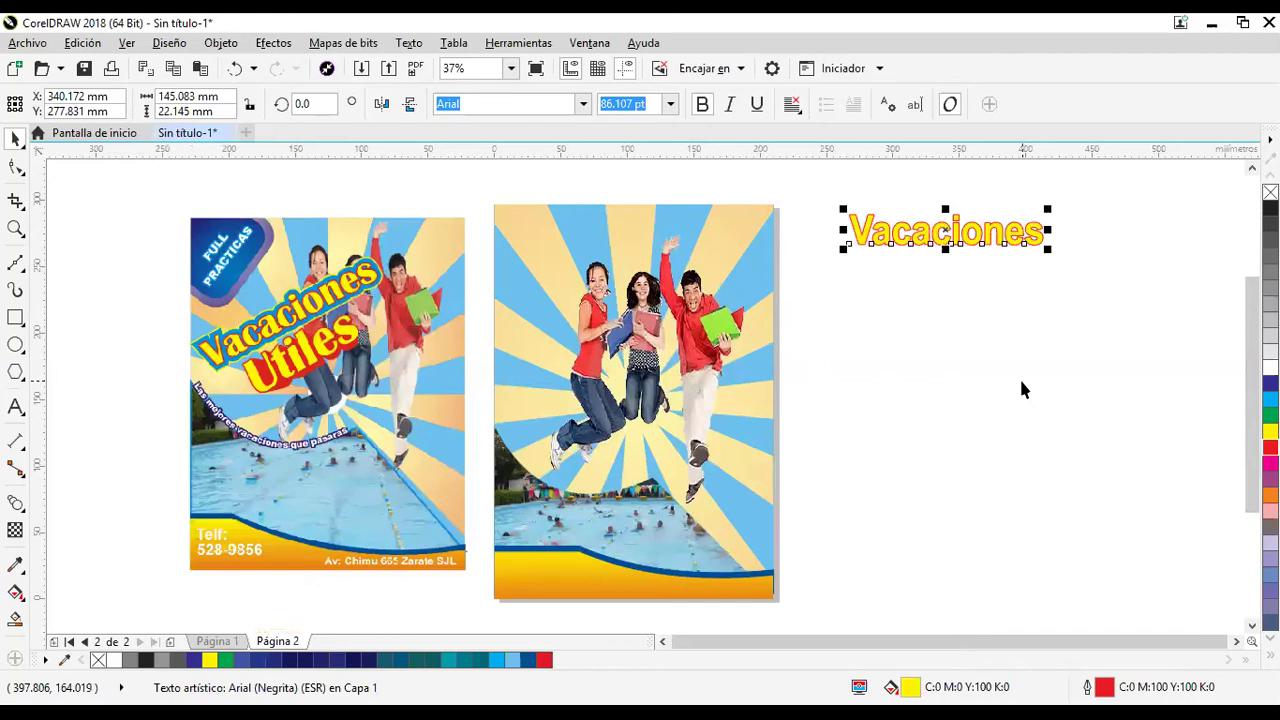
click(22, 512)
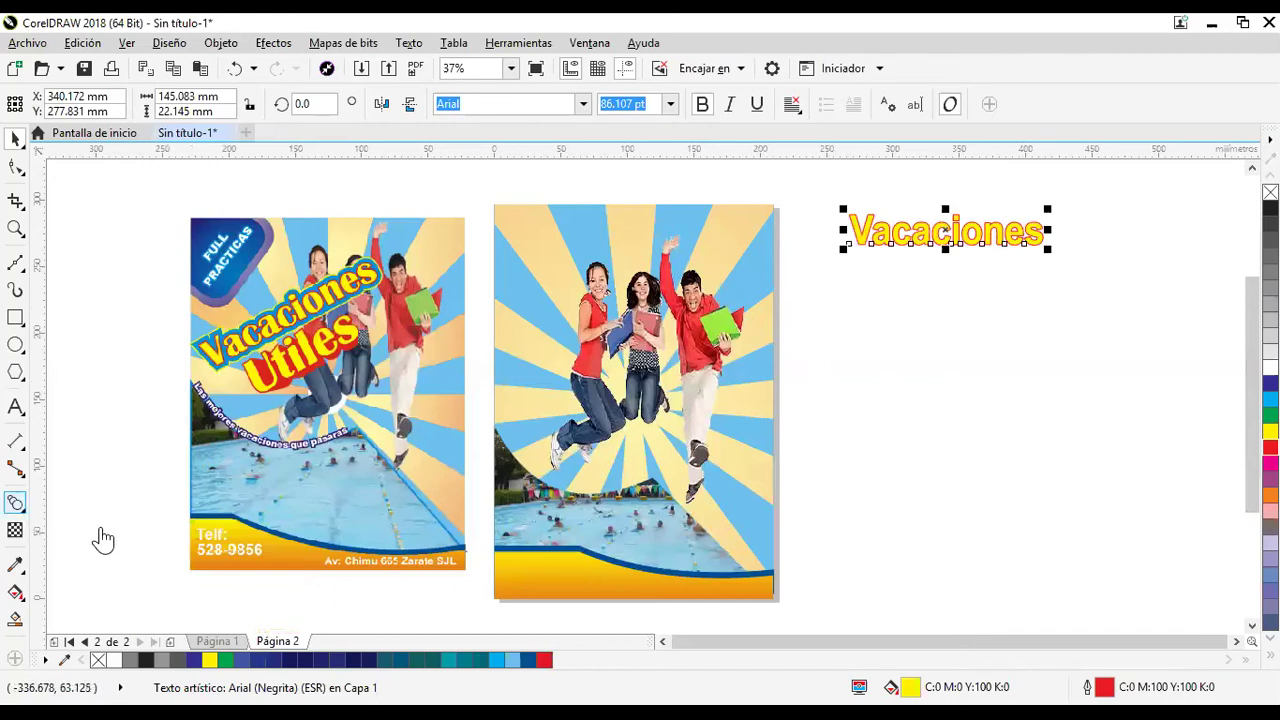
click(103, 535)
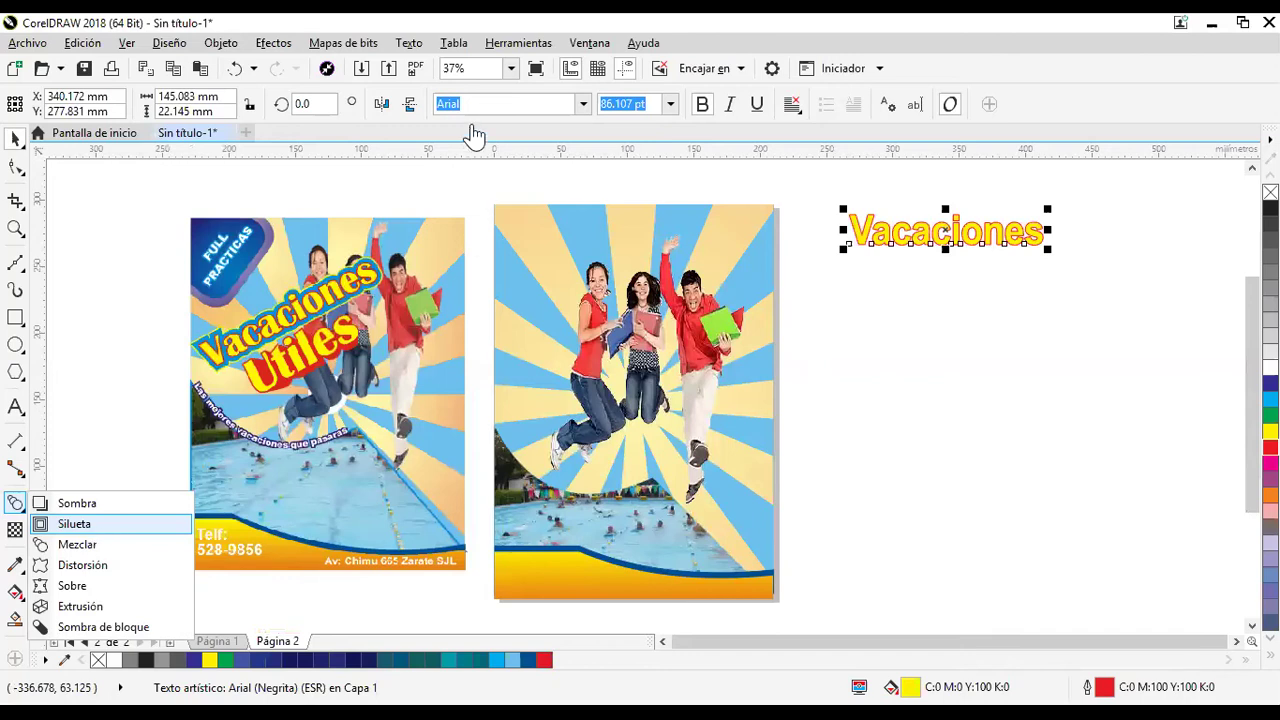
click(472, 105)
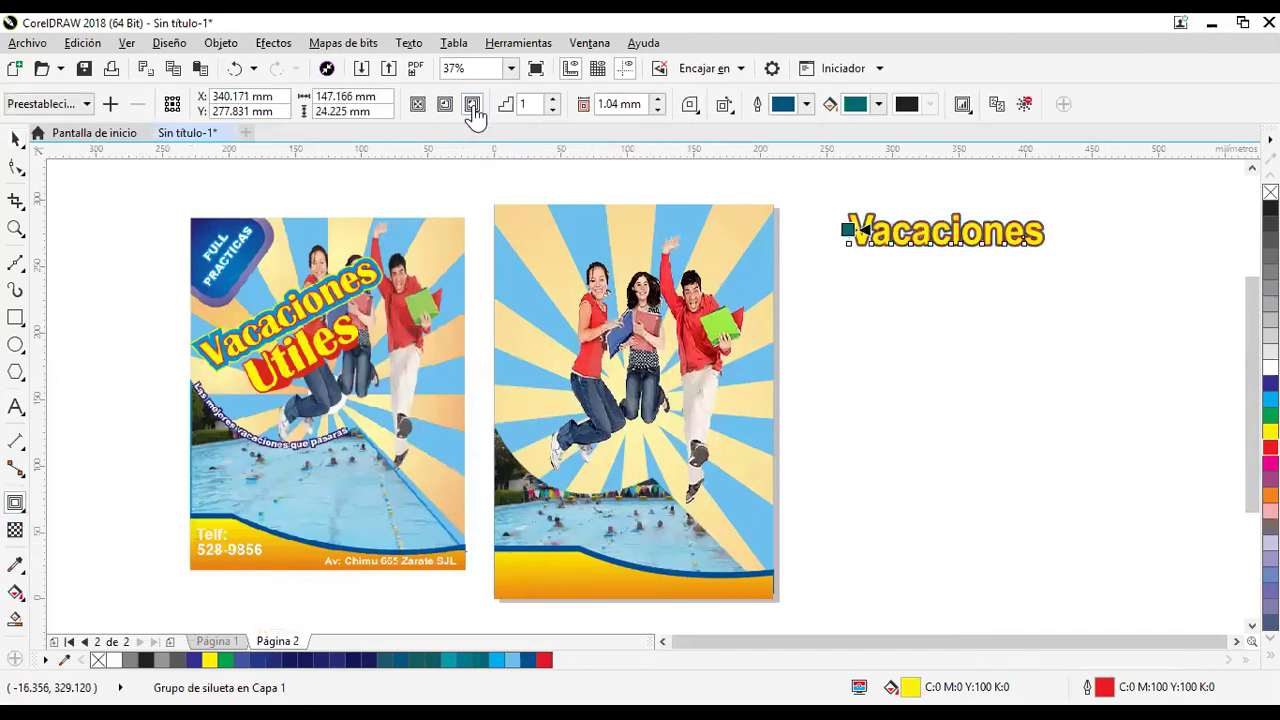
Set the contour's outline colour to yellow-green, C22 M0 Y100 K0.
click(807, 105)
click(902, 284)
drag(882, 210, 894, 177)
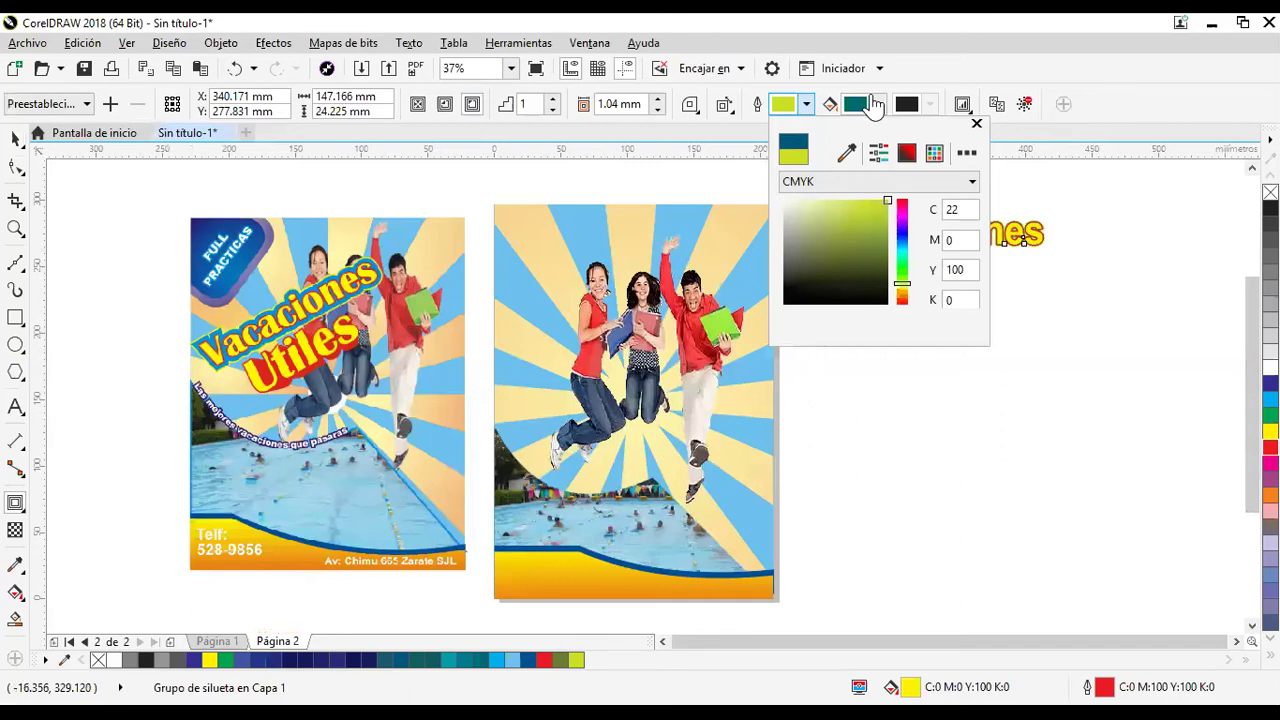
Set the contour's fill to the blue (#0093DD) sampled from around the "Vacaciones" title in the reference poster.
click(876, 104)
click(956, 236)
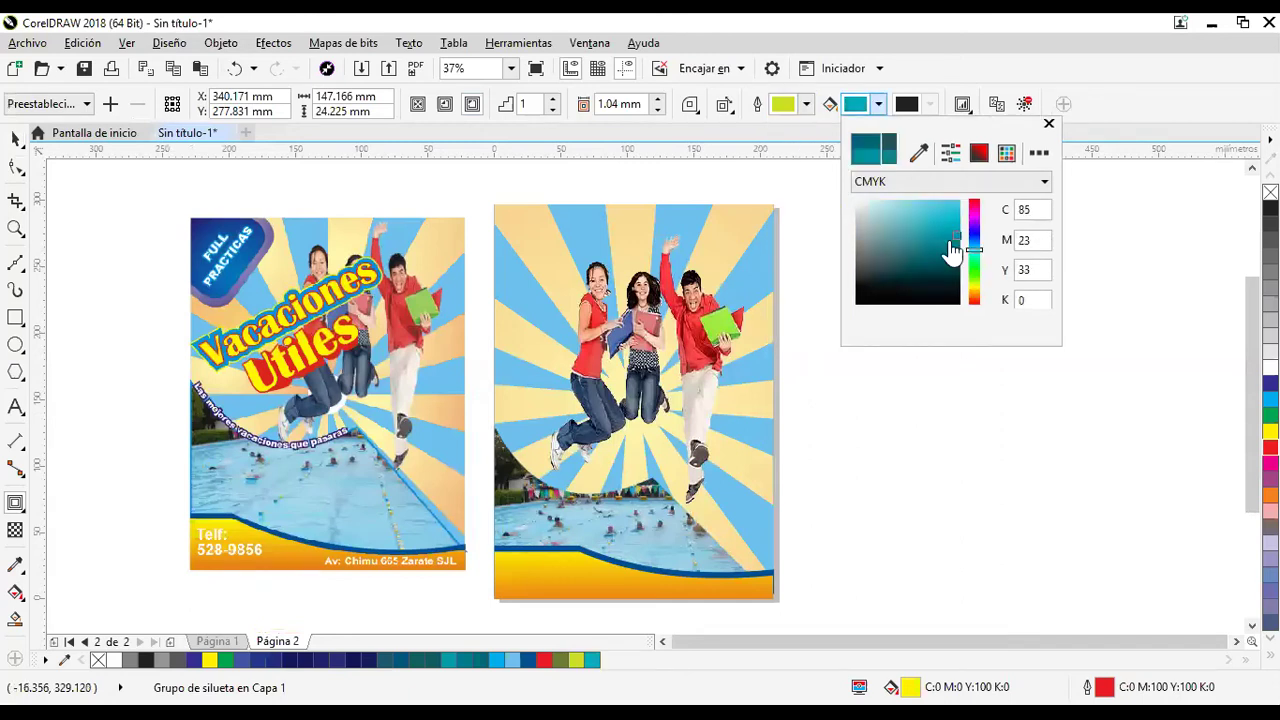
click(917, 154)
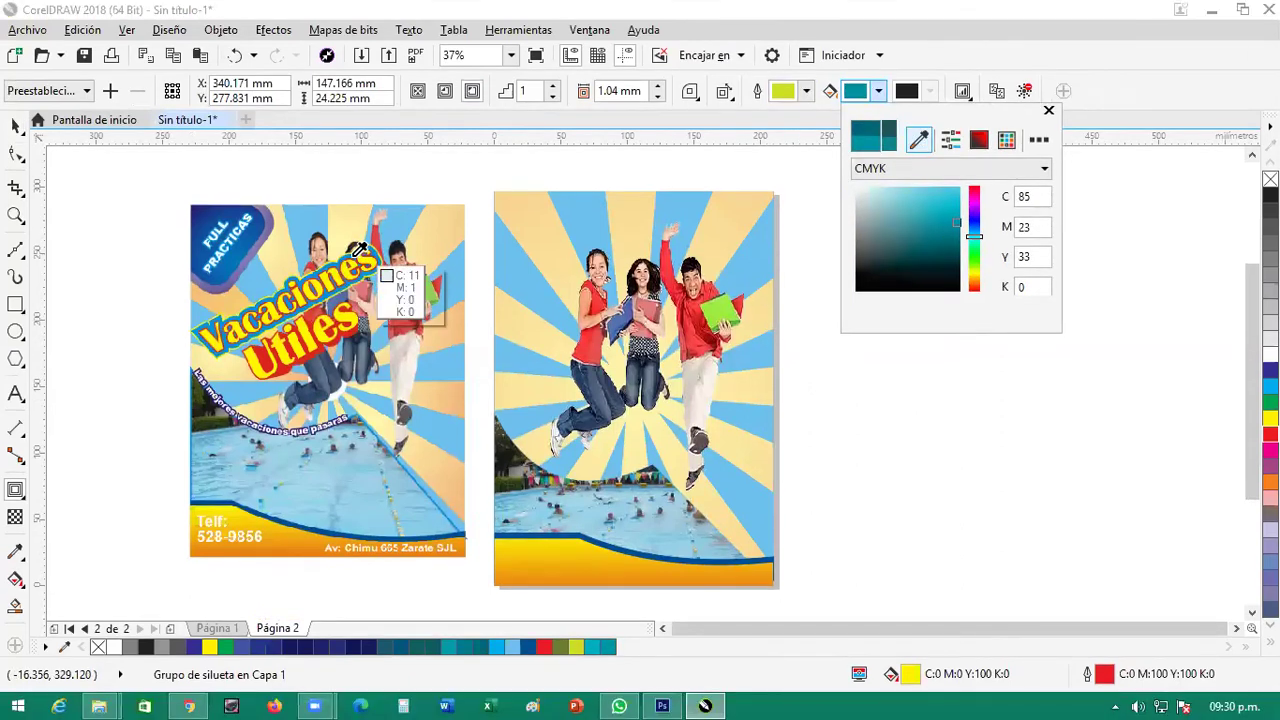
click(352, 257)
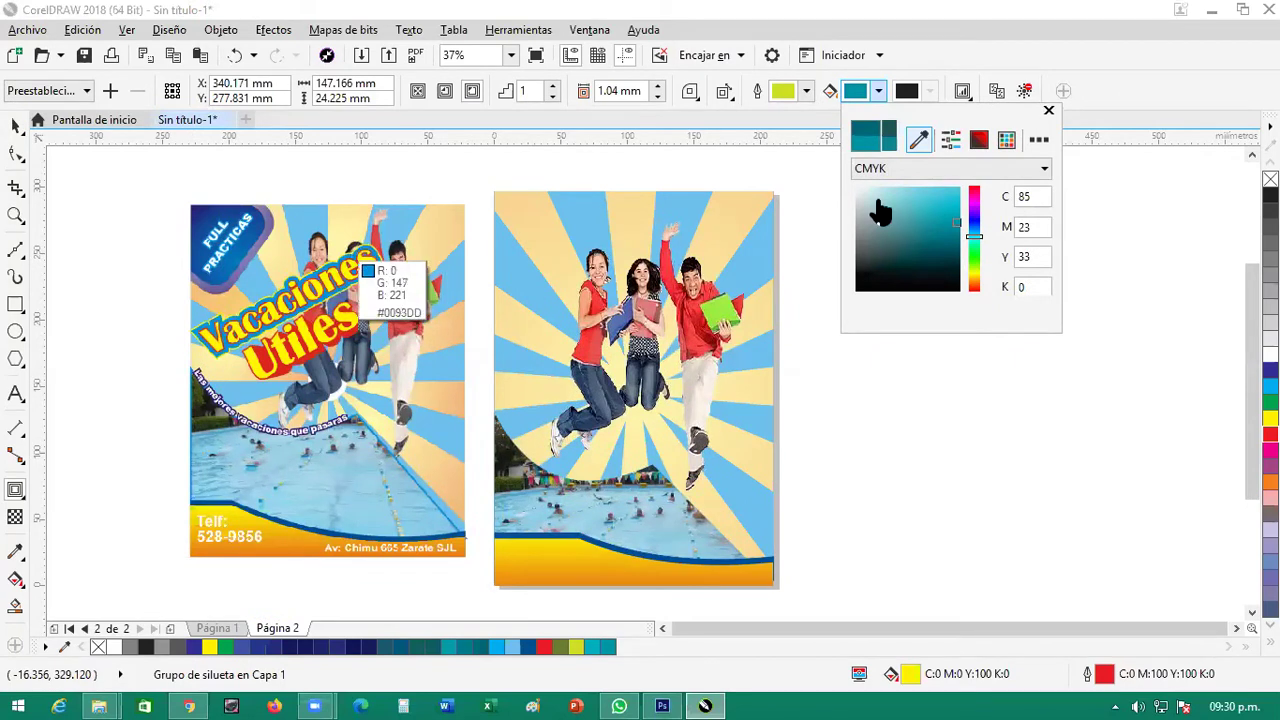
click(1065, 47)
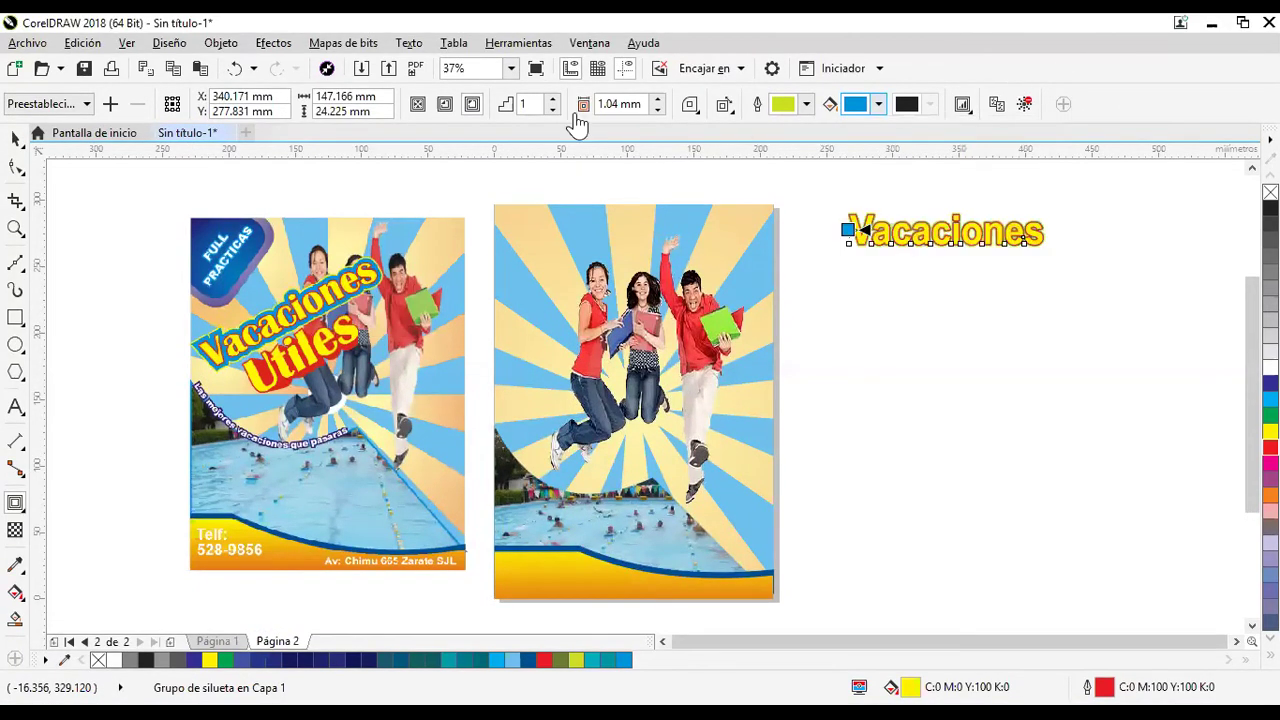
Set the contour offset of the "Vacaciones" text to 3.54 mm with rounded corners.
click(657, 100)
click(657, 100)
click(657, 100)
click(657, 100)
click(657, 100)
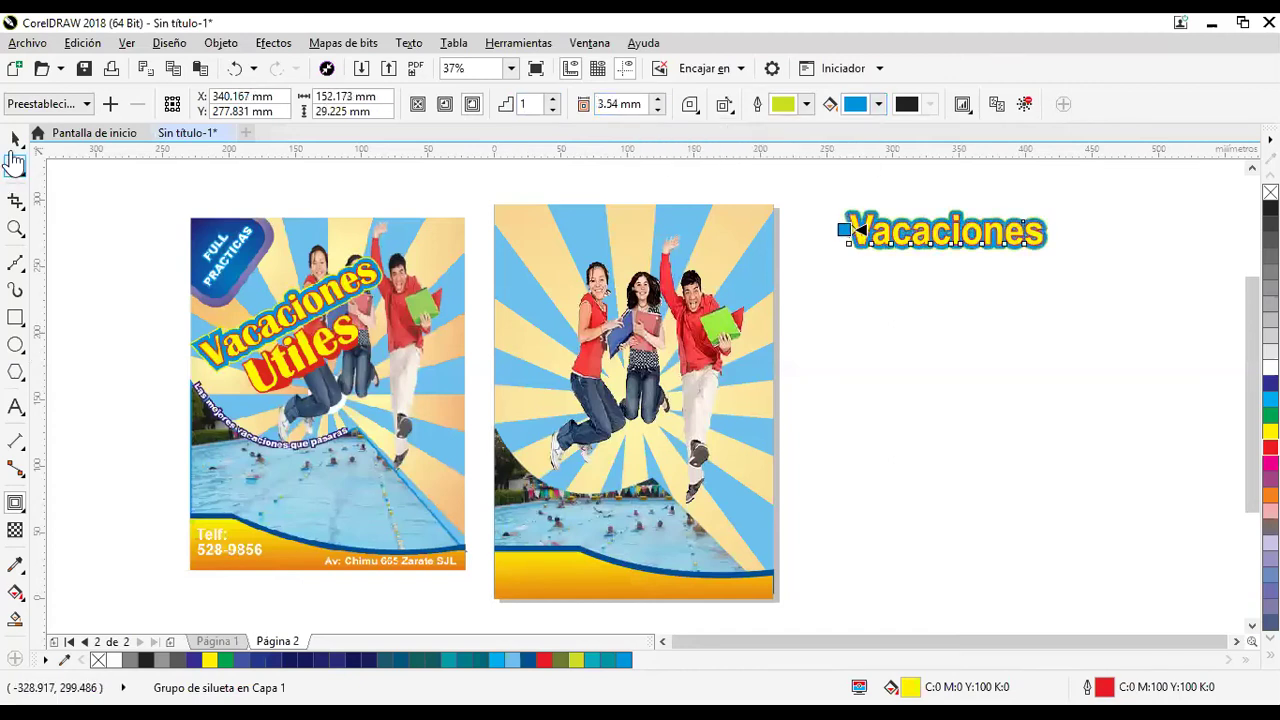
click(692, 106)
click(764, 155)
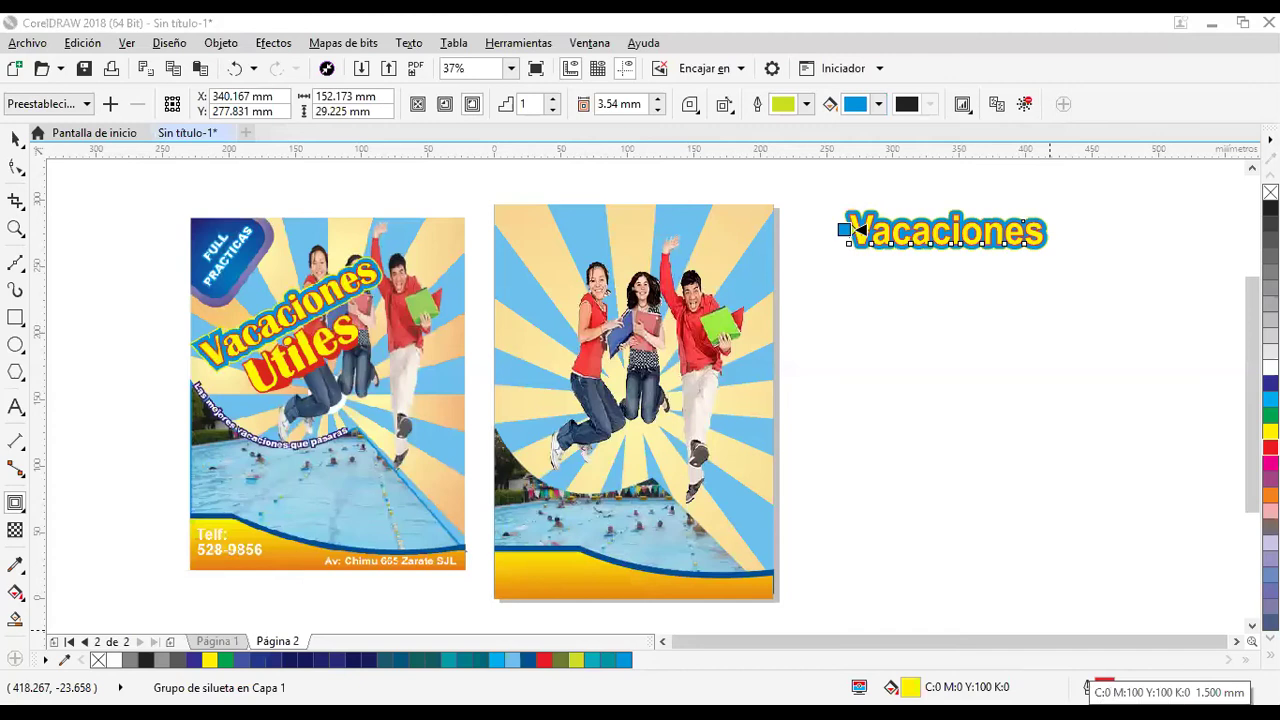
Set the outline width of the contoured "Vacaciones" text to 2.0 mm.
double_click(1153, 703)
click(519, 242)
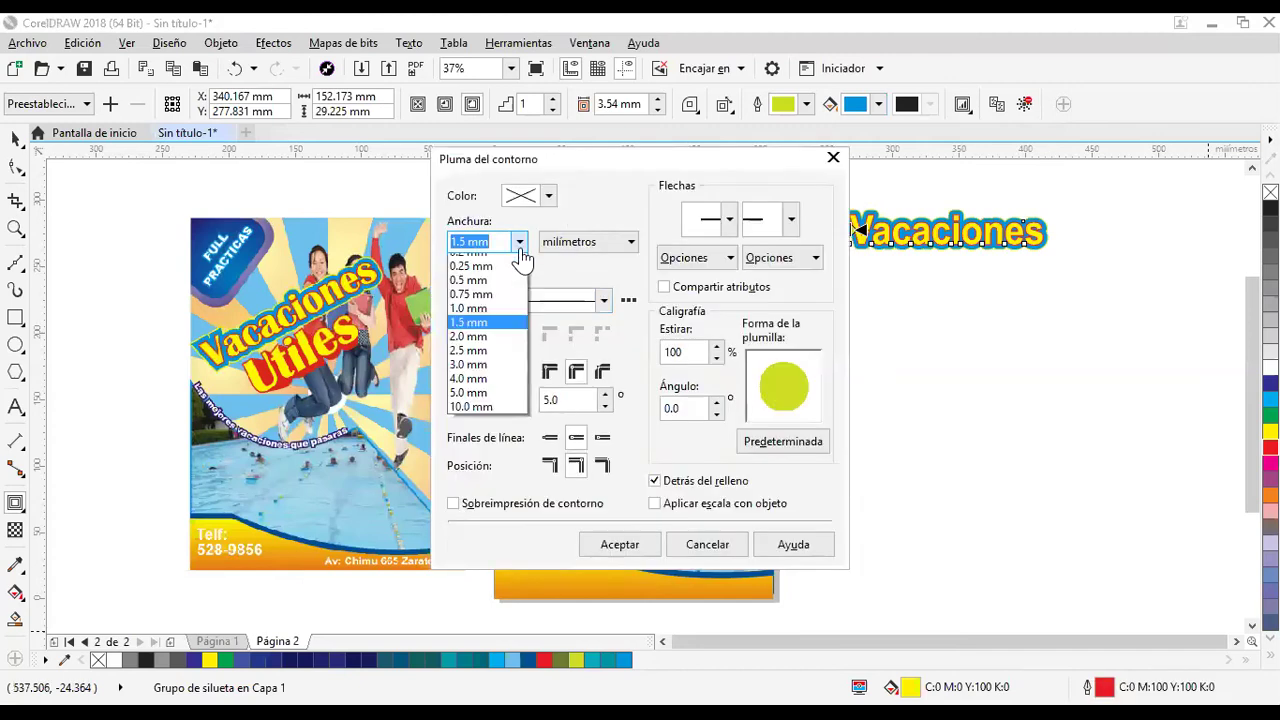
click(489, 389)
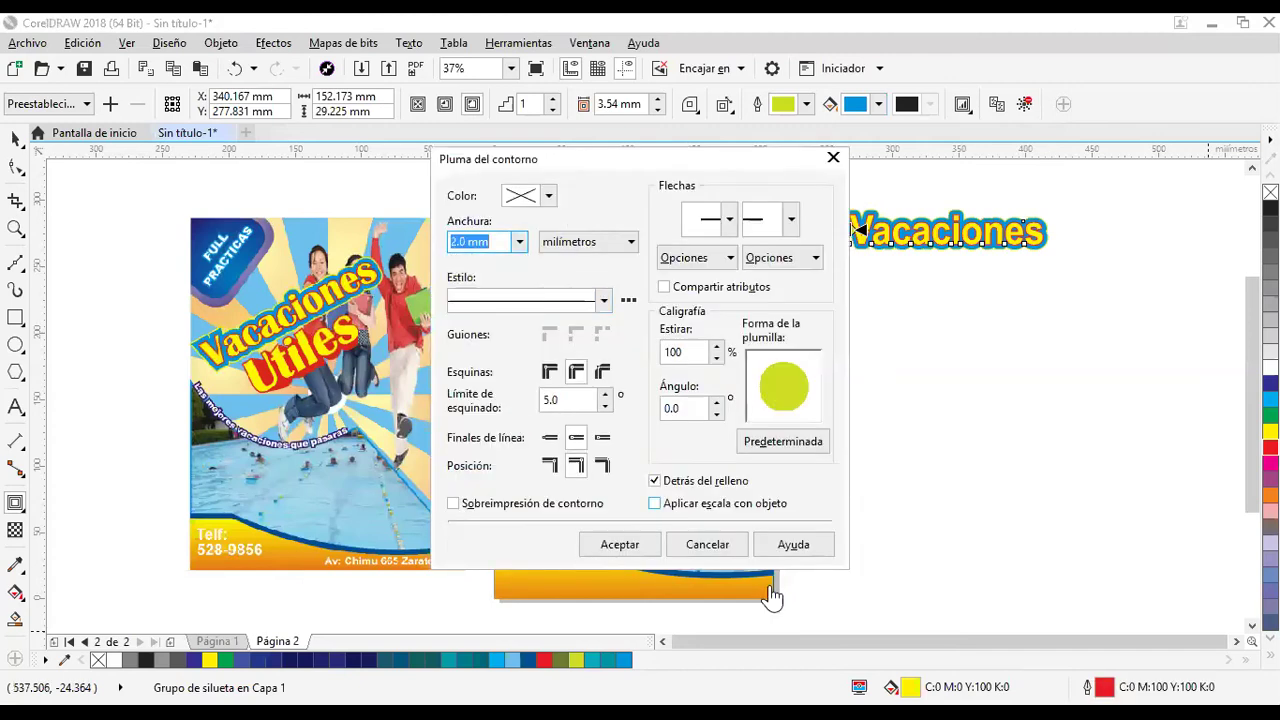
click(637, 546)
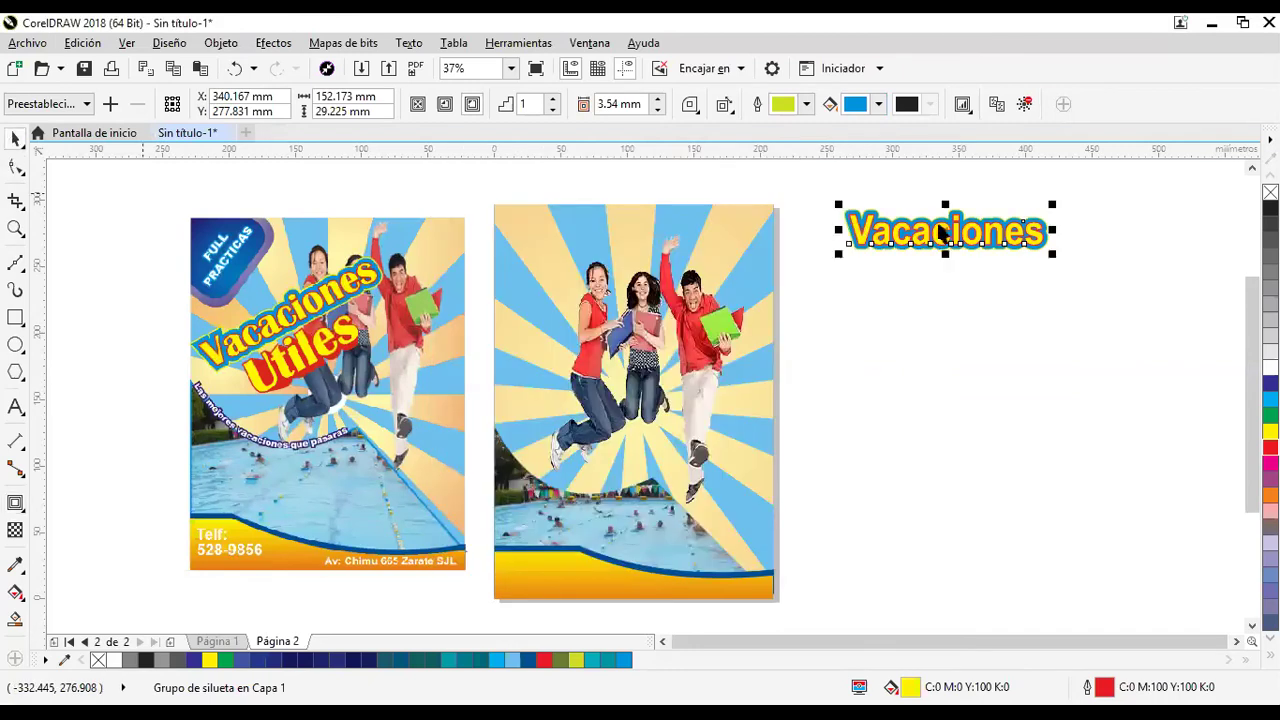
Move the contoured "Vacaciones" text over the students on the new poster and rotate it about 17.5° so it slopes upward.
key(Escape)
scroll(941, 233, up, 1)
drag(933, 237, 369, 393)
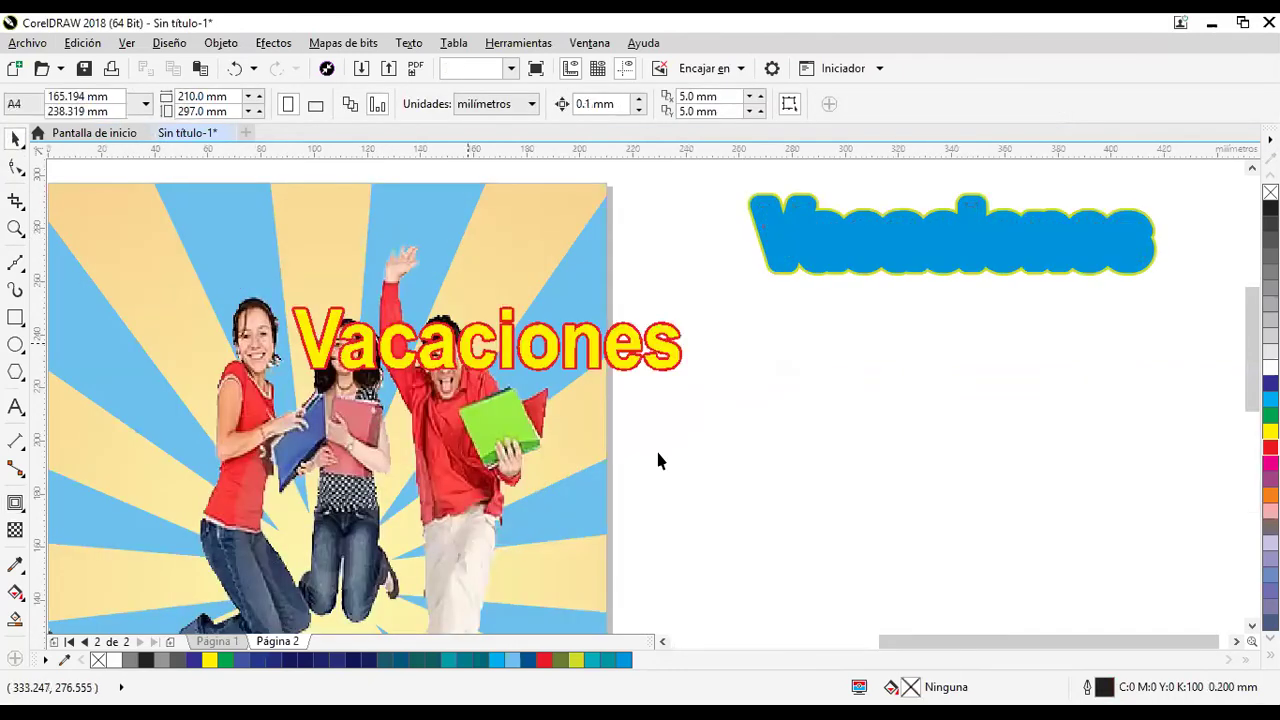
scroll(881, 378, down, 1)
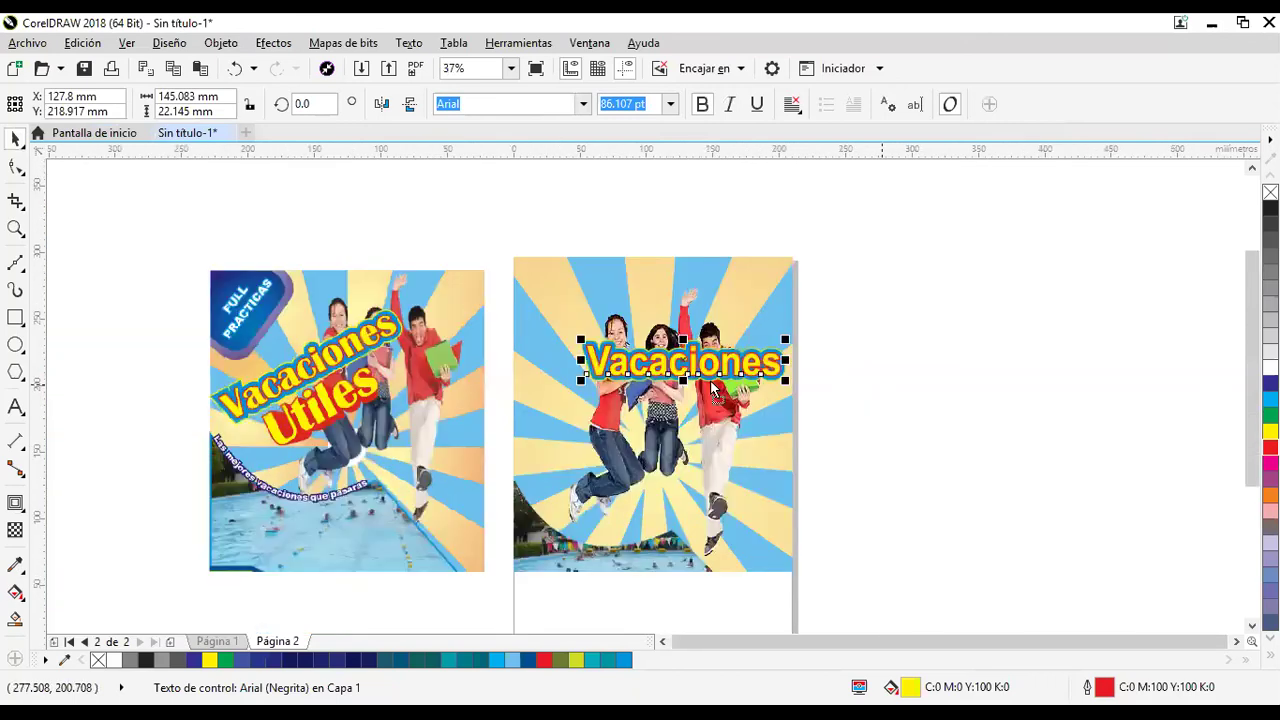
drag(708, 378, 673, 392)
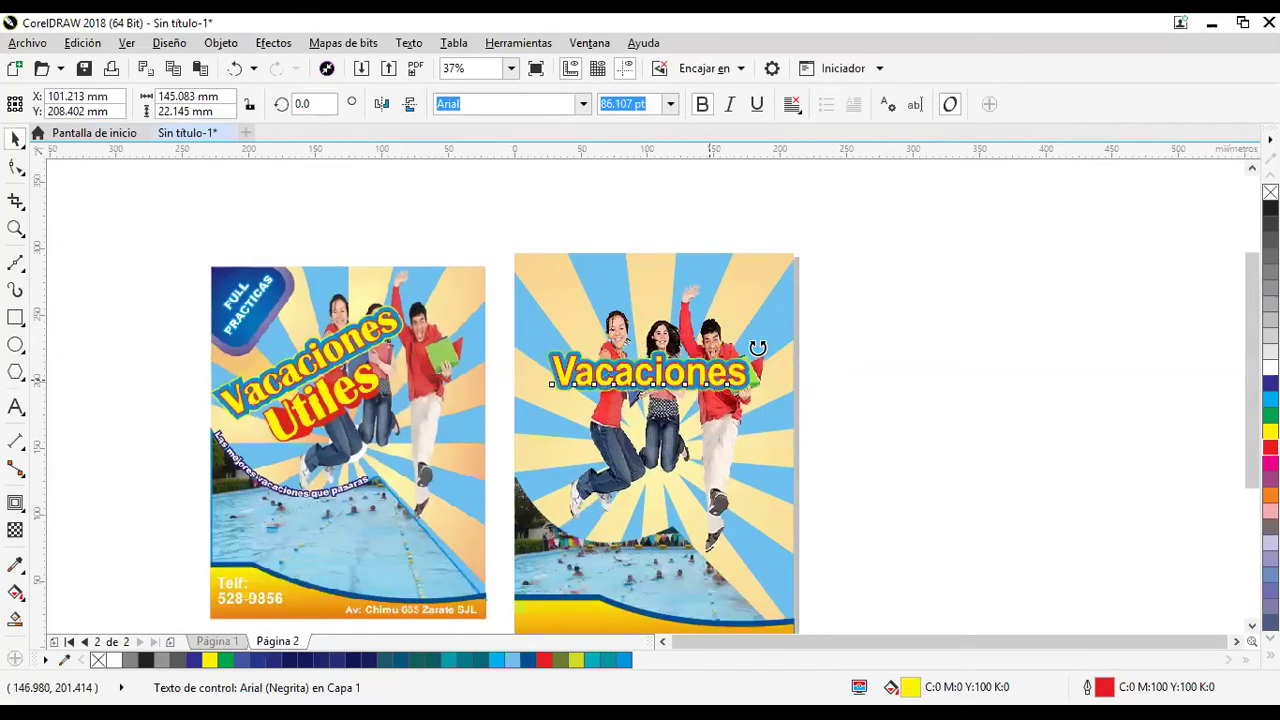
drag(712, 304, 728, 326)
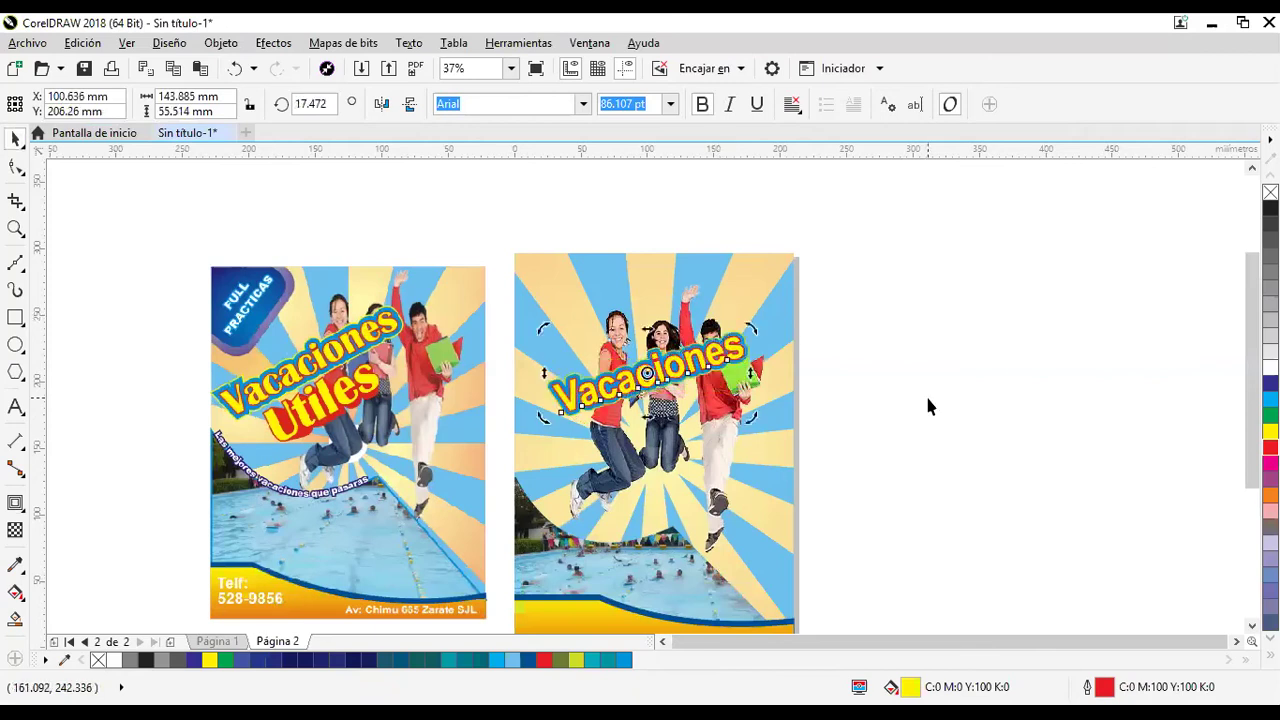
click(928, 405)
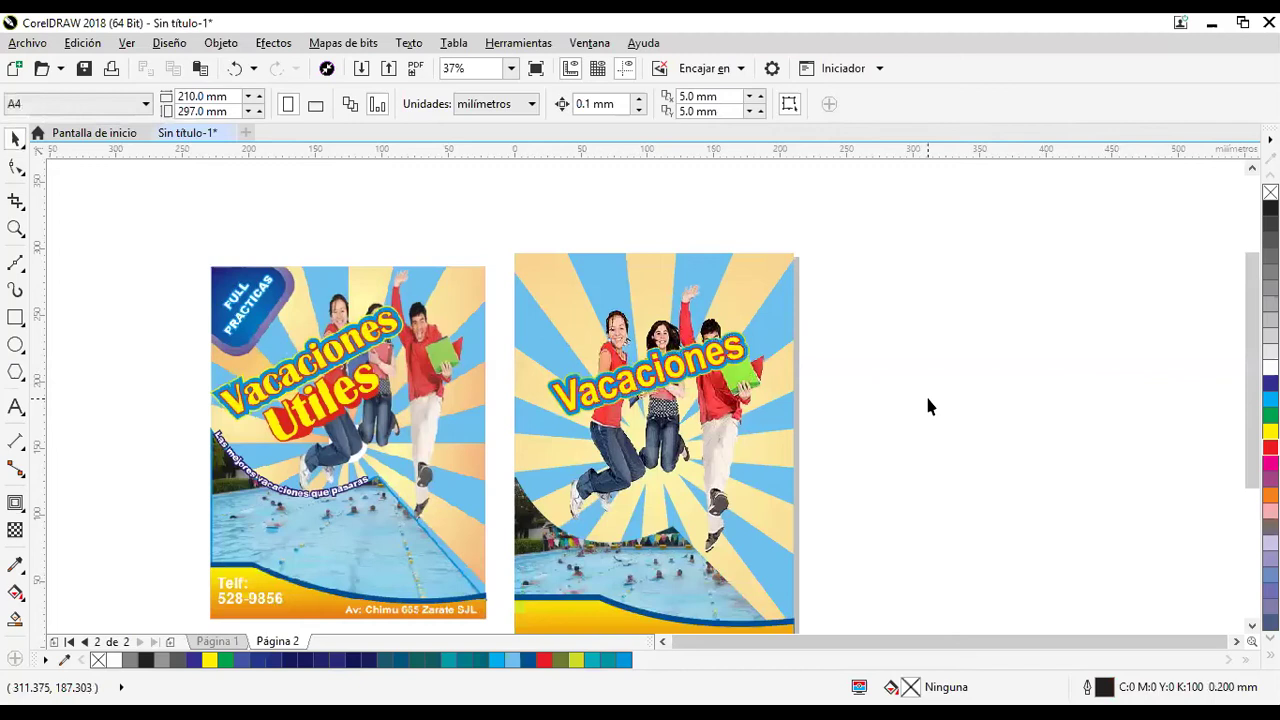
Add the artistic text "Utiles" in 24 pt Arial on the empty area beside the page.
click(15, 407)
click(945, 363)
text(Utiles)
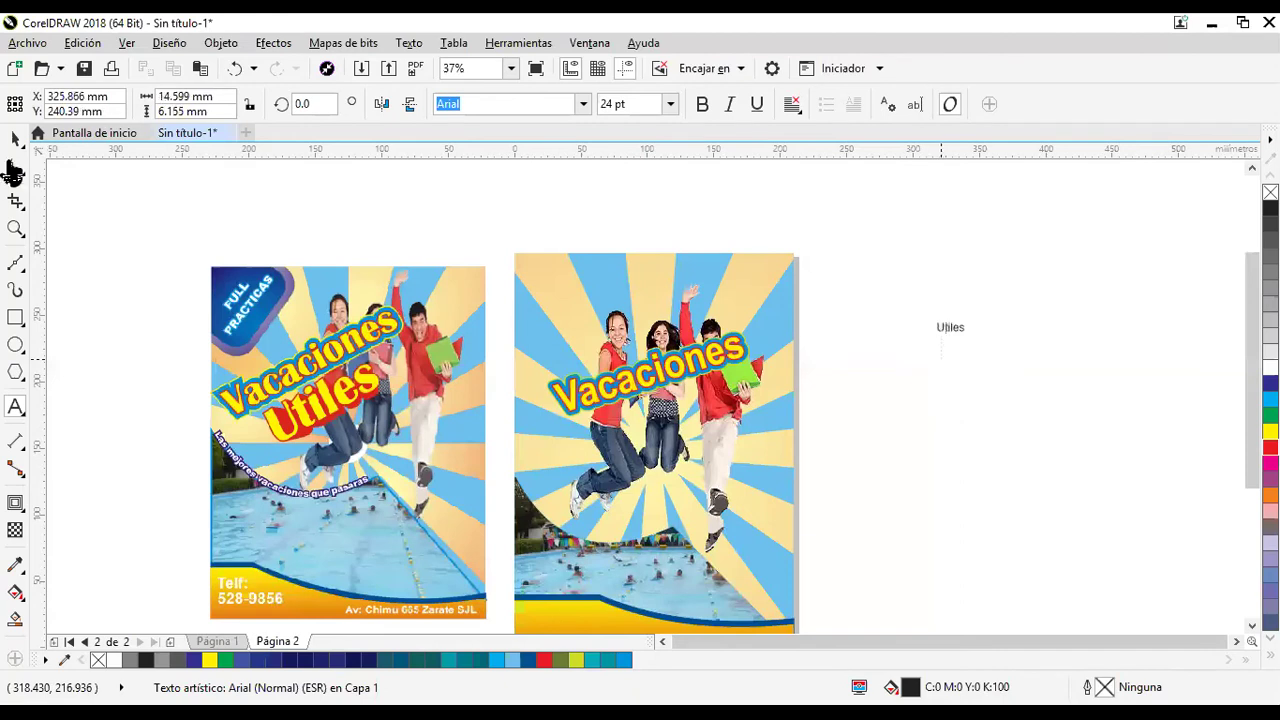
Make the "Útiles" text bold, enlarge it to about 102 mm wide and 37 mm high, and fill it yellow.
click(15, 139)
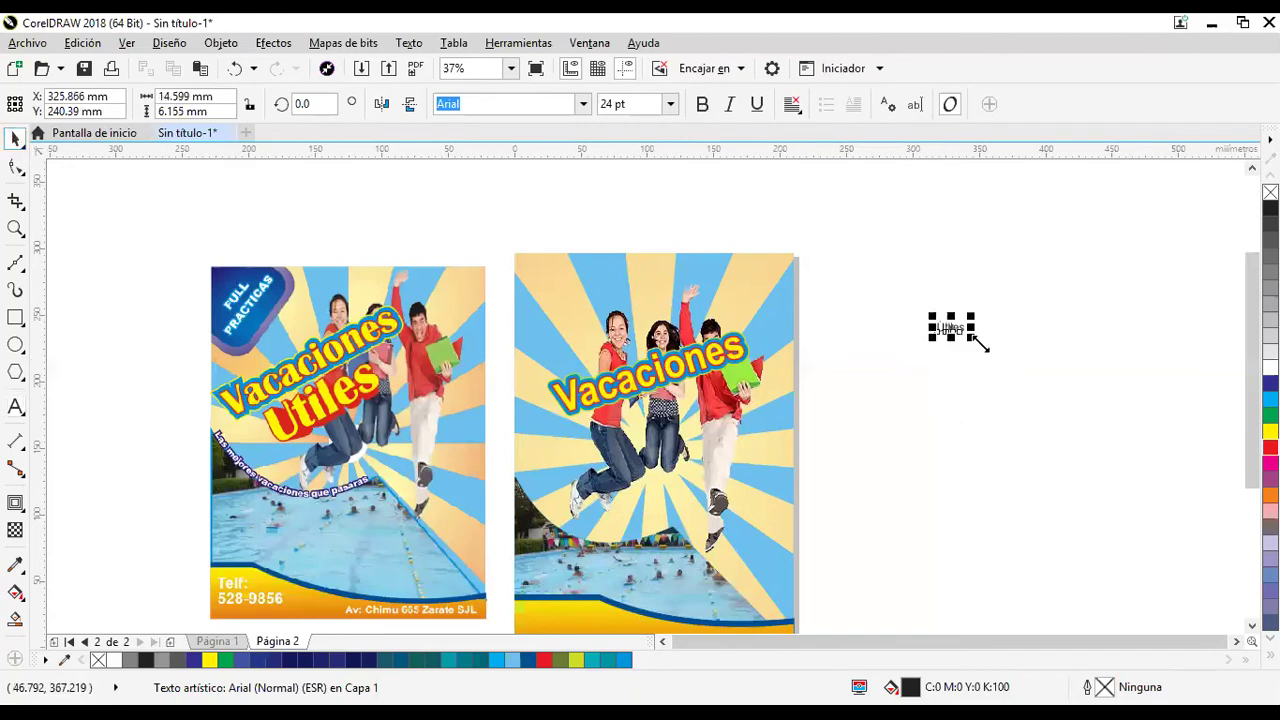
key(ctrl+b)
drag(971, 334, 1071, 414)
drag(765, 440, 940, 370)
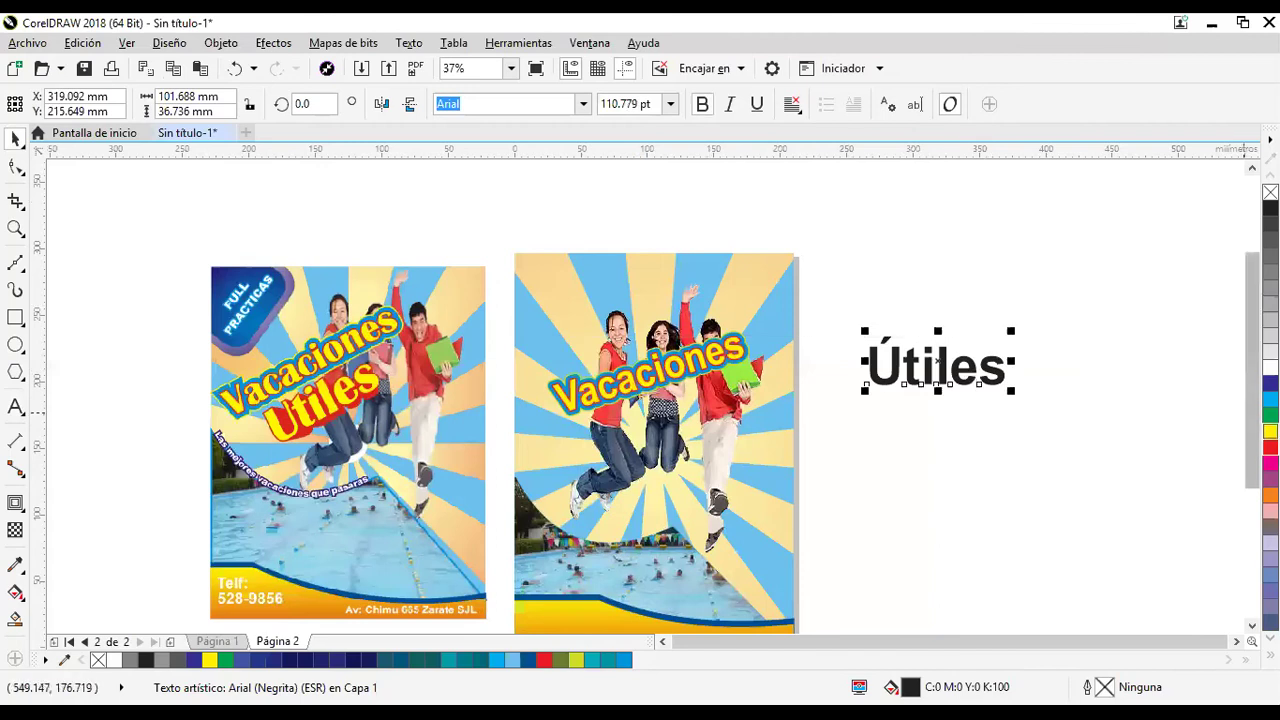
click(1270, 431)
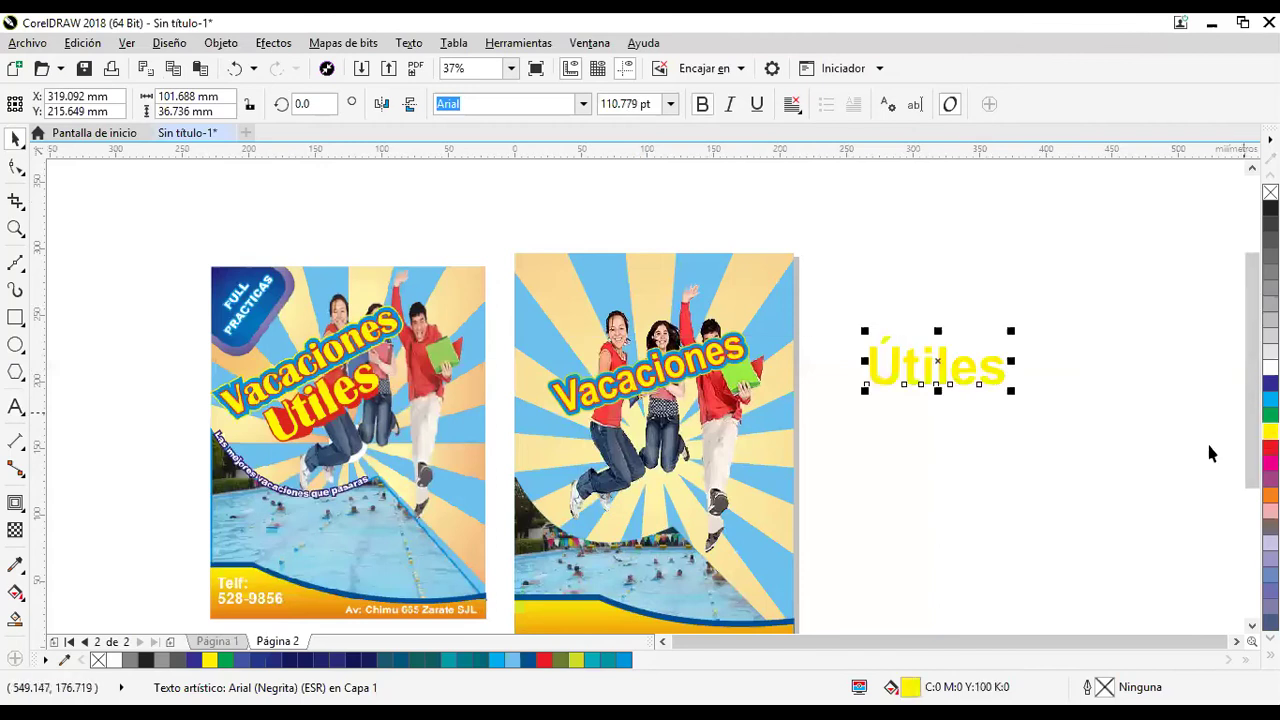
Extrude the "Útiles" text toward its lower right, with the vanishing point at about 85 mm, -43 mm.
click(24, 509)
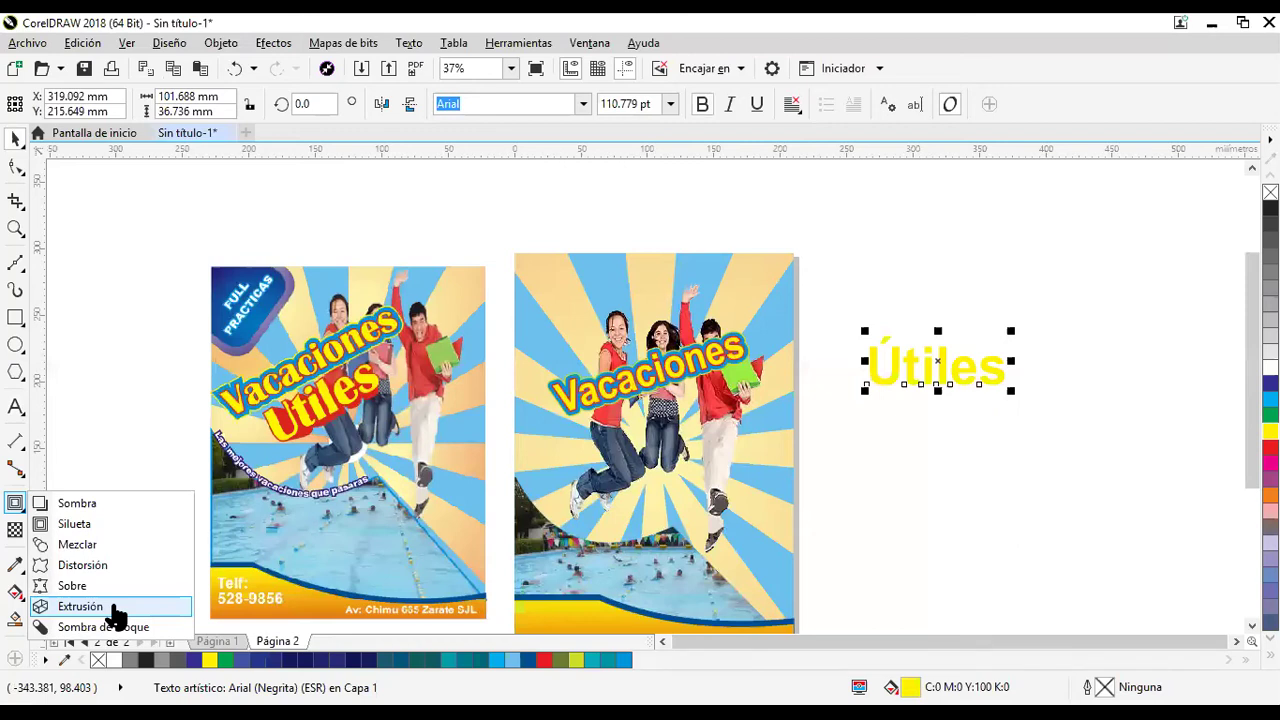
click(113, 607)
scroll(990, 390, up, 1)
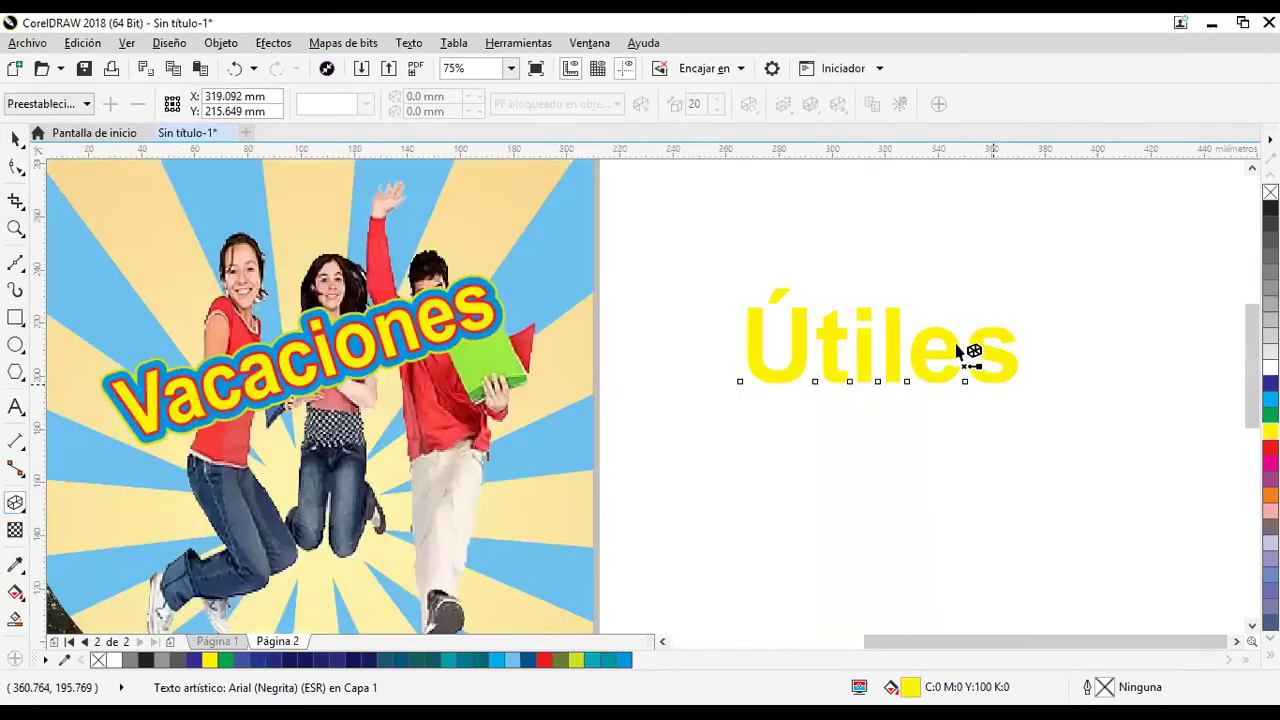
drag(1014, 309, 1066, 449)
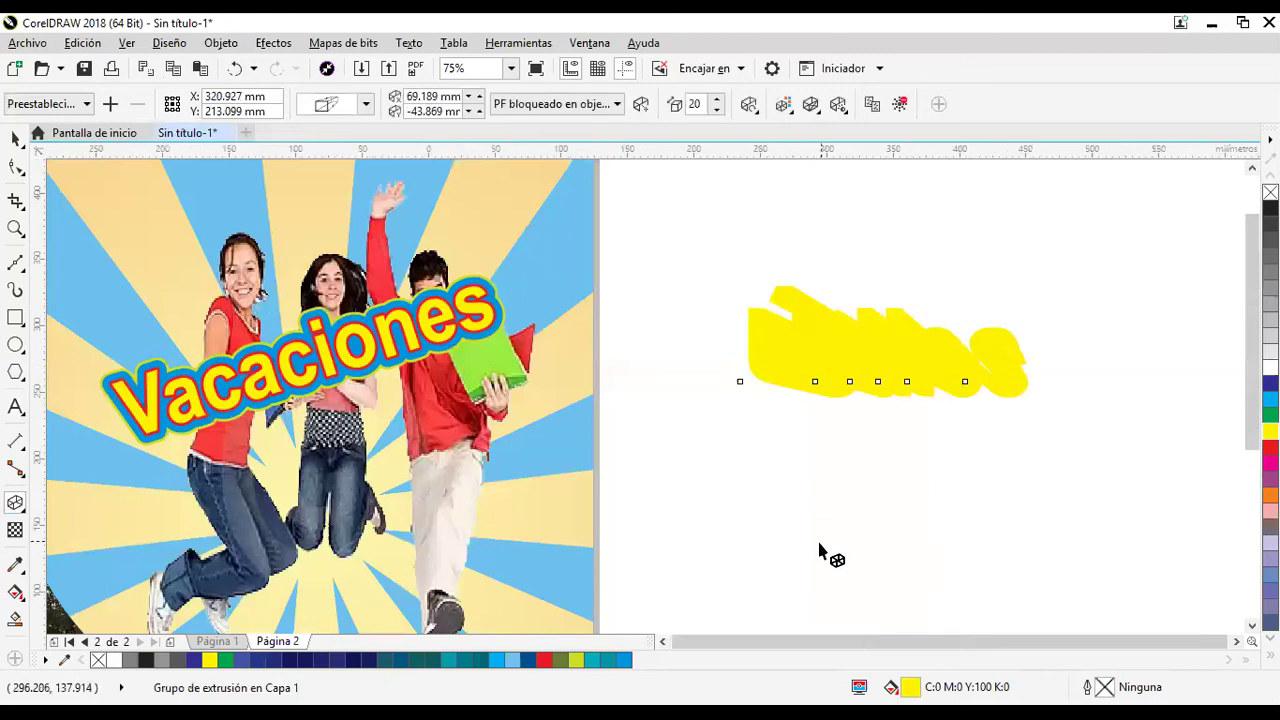
scroll(820, 553, down, 1)
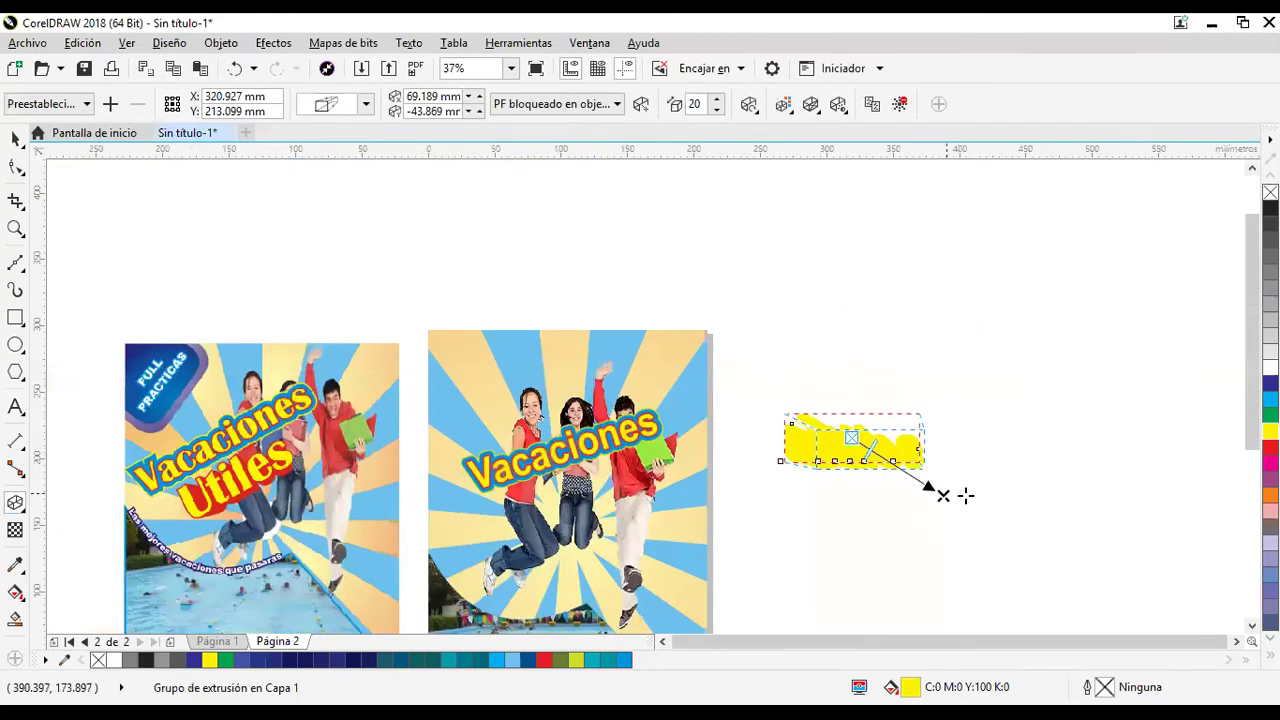
drag(943, 494, 964, 494)
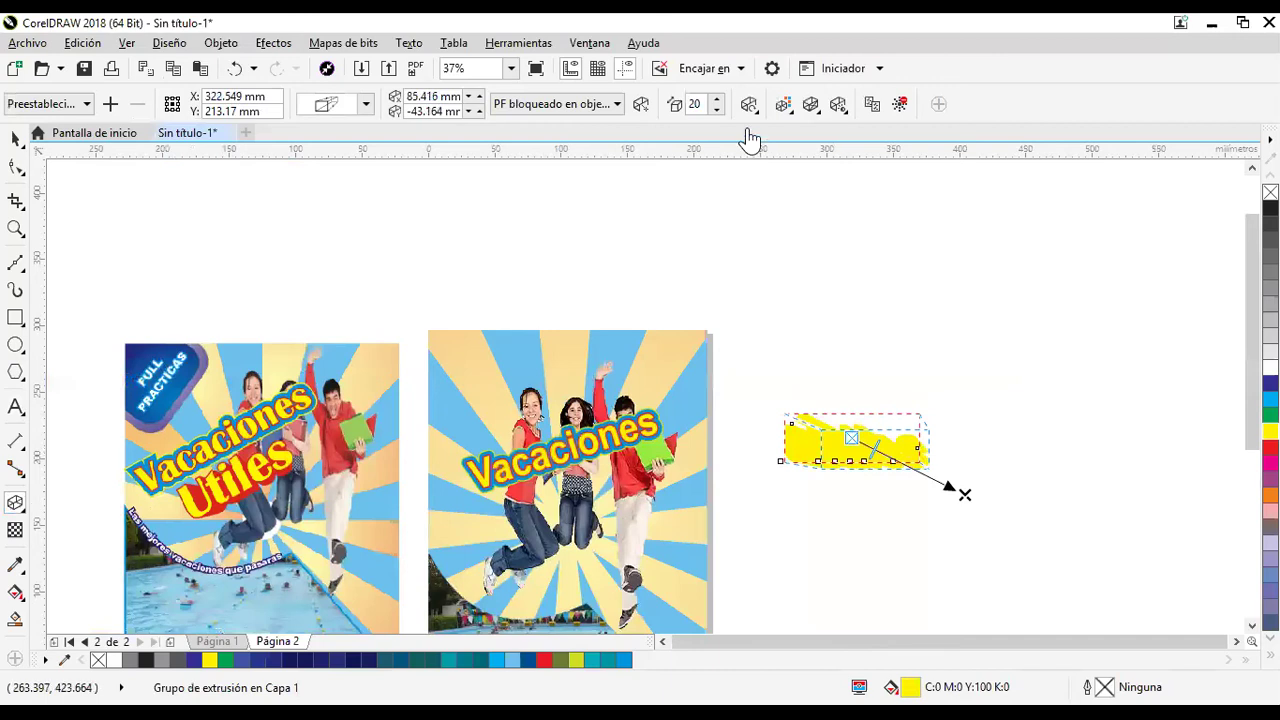
Give the extrusion of the "Útiles" text a solid red colour, C0 M100 Y100 K0.
click(783, 104)
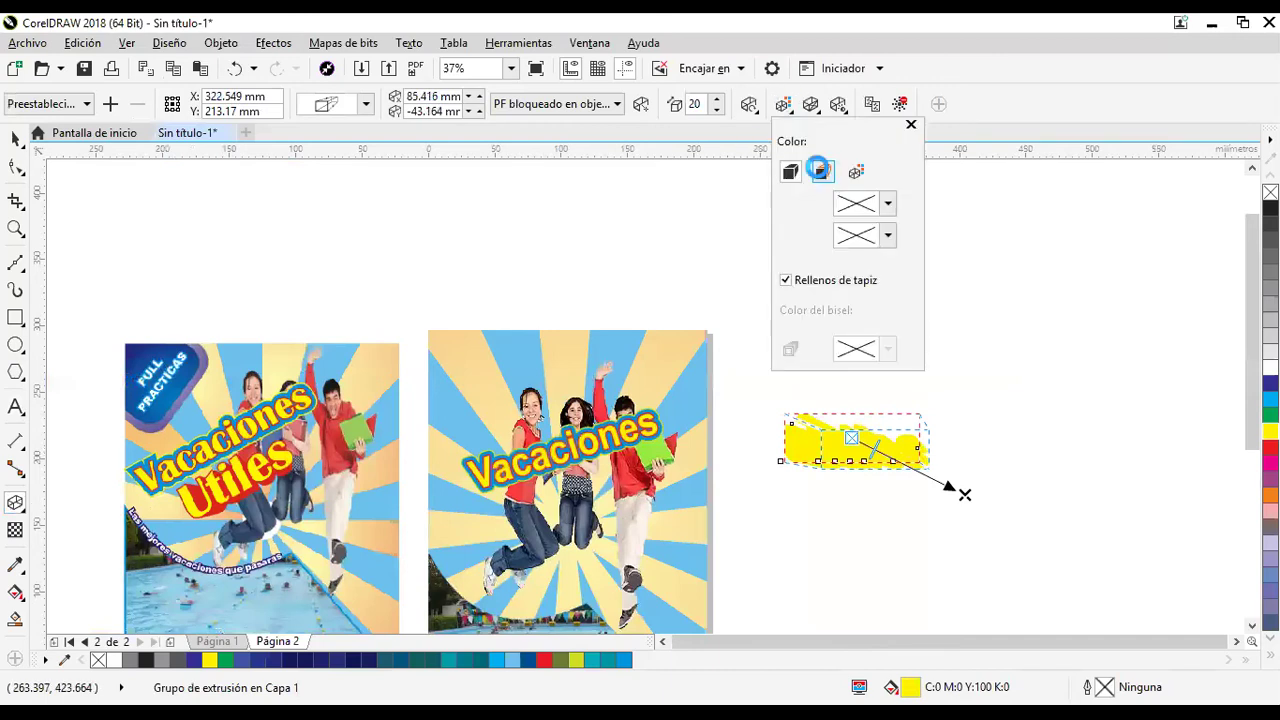
click(822, 172)
click(888, 204)
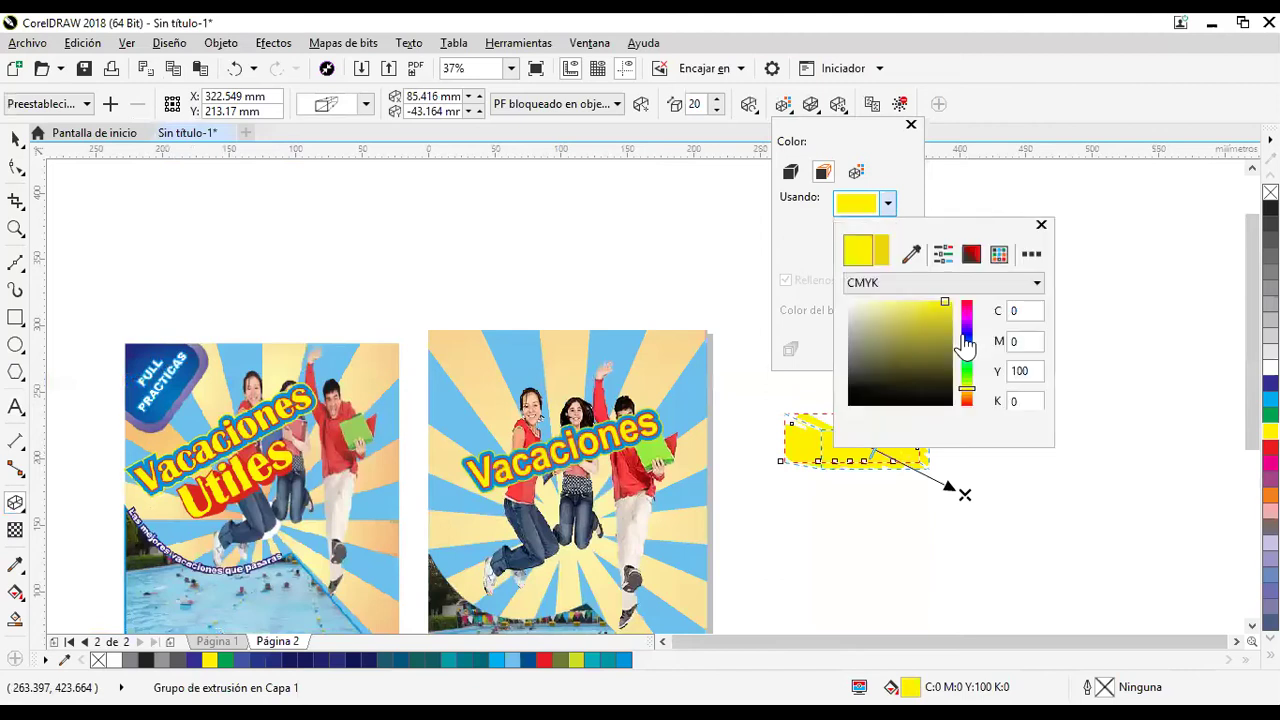
drag(966, 342, 943, 306)
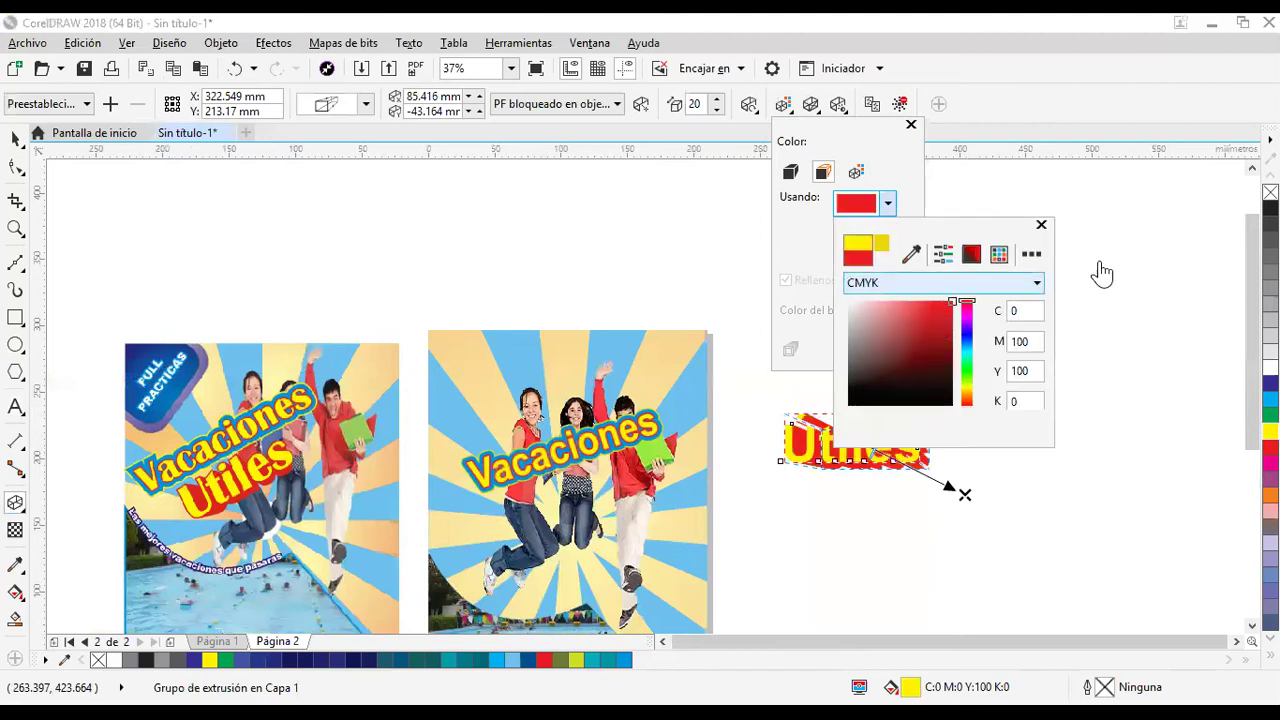
Shift the vanishing point of the "Útiles" extrusion to about 80 mm, -42 mm.
click(1074, 523)
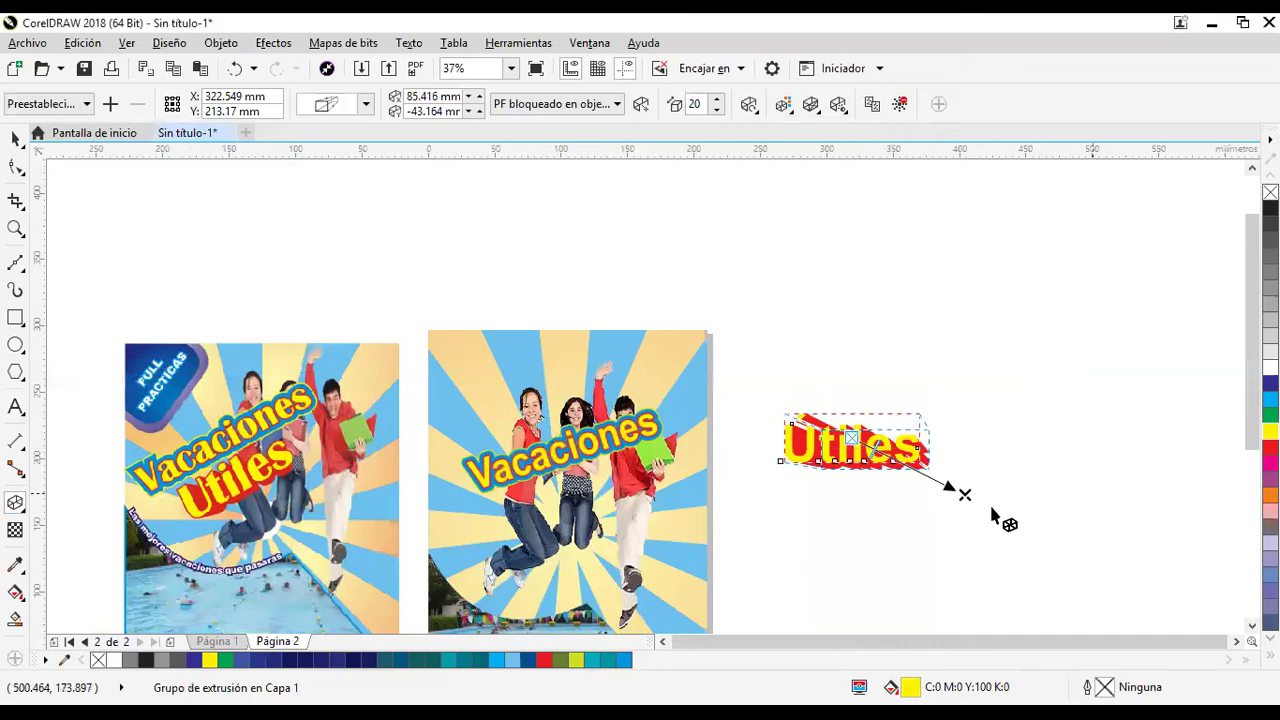
drag(966, 495, 958, 492)
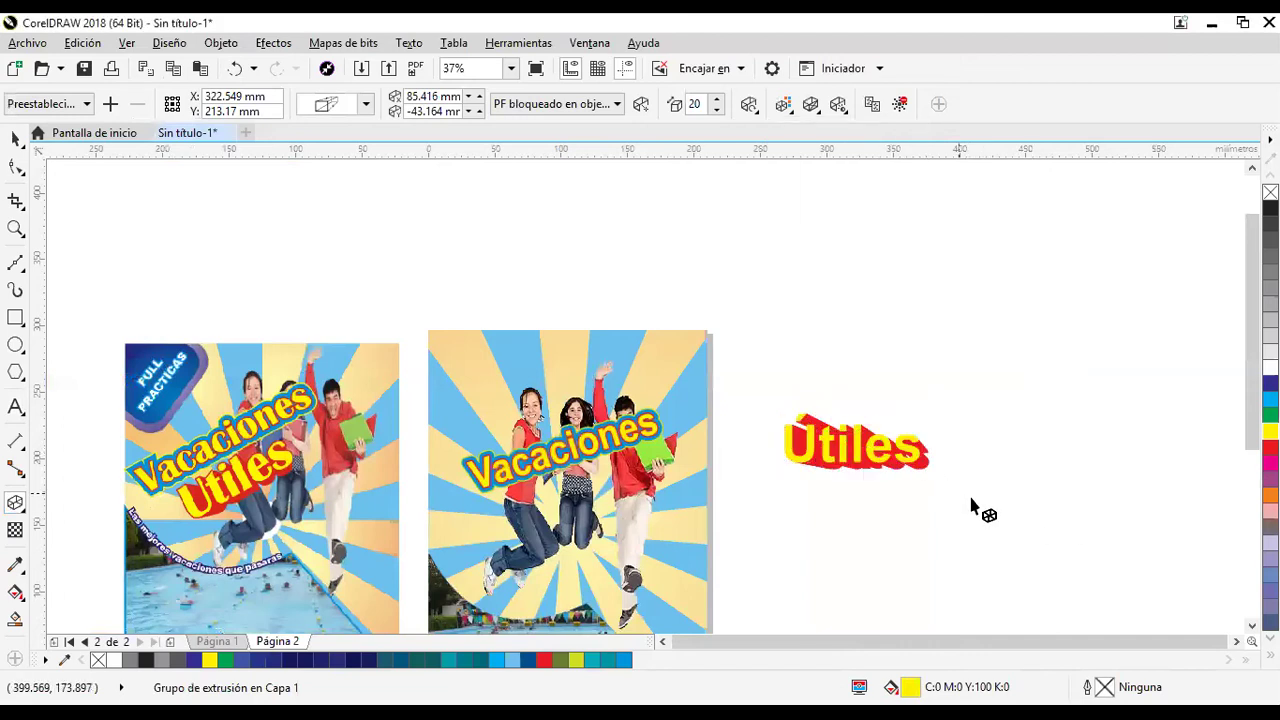
click(16, 139)
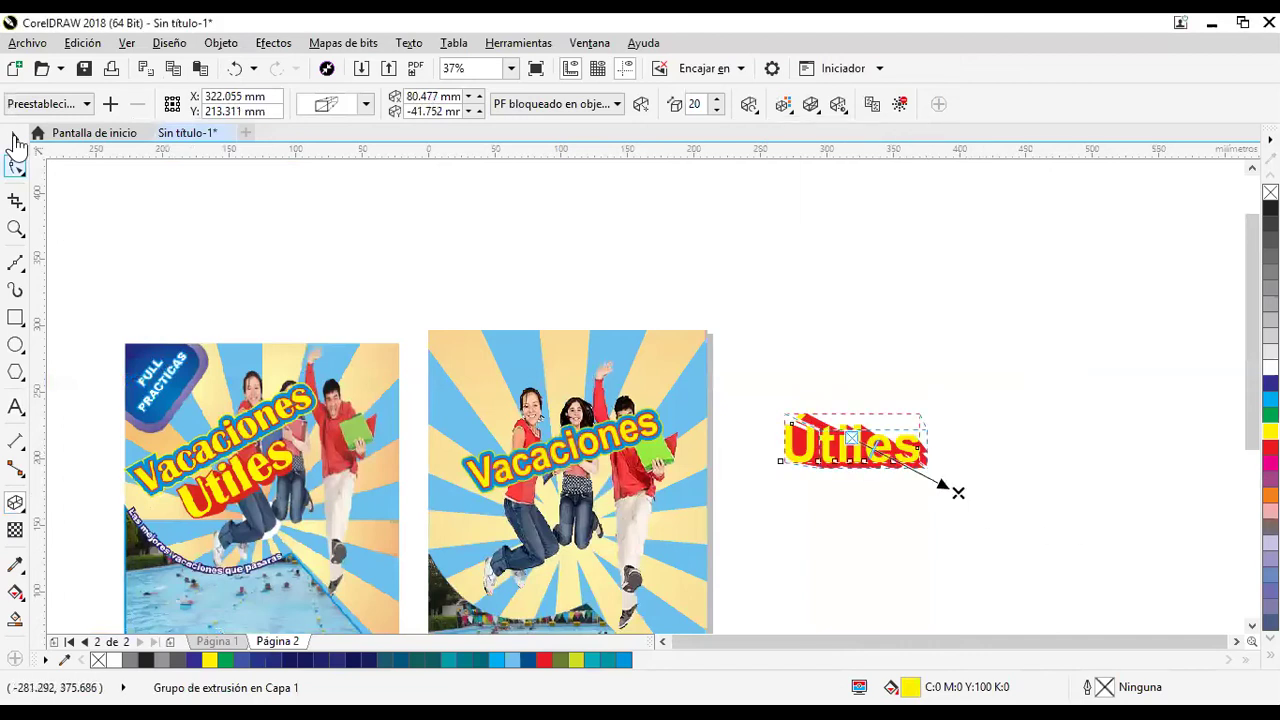
Place the extruded "Útiles" text below the "Vacaciones" title on the poster and rotate it about 20.3°.
click(726, 206)
click(628, 512)
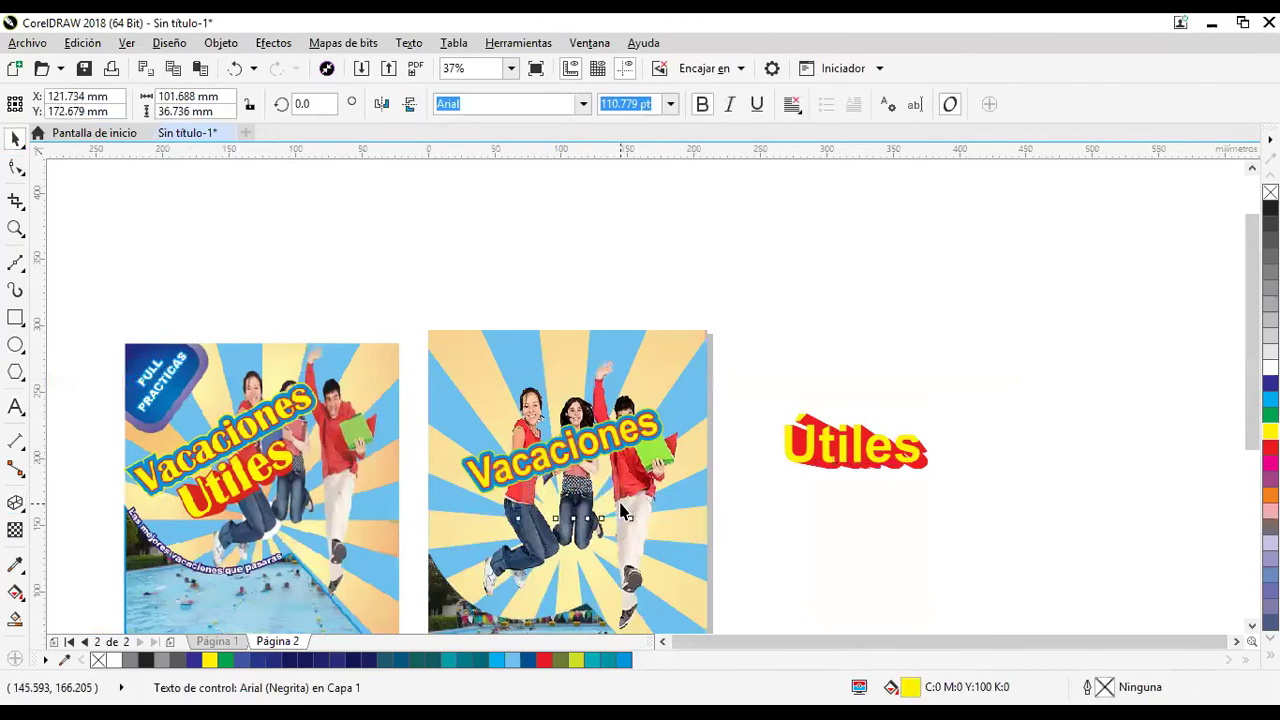
drag(657, 475, 650, 442)
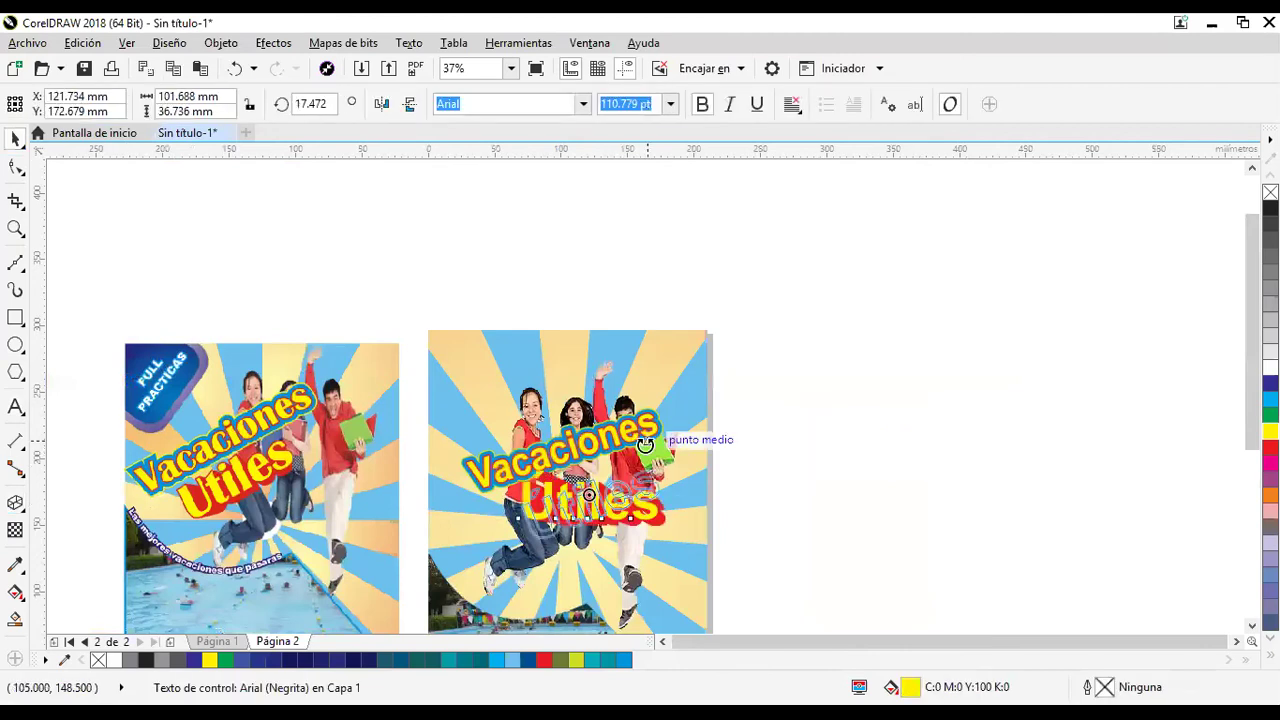
drag(630, 508, 631, 510)
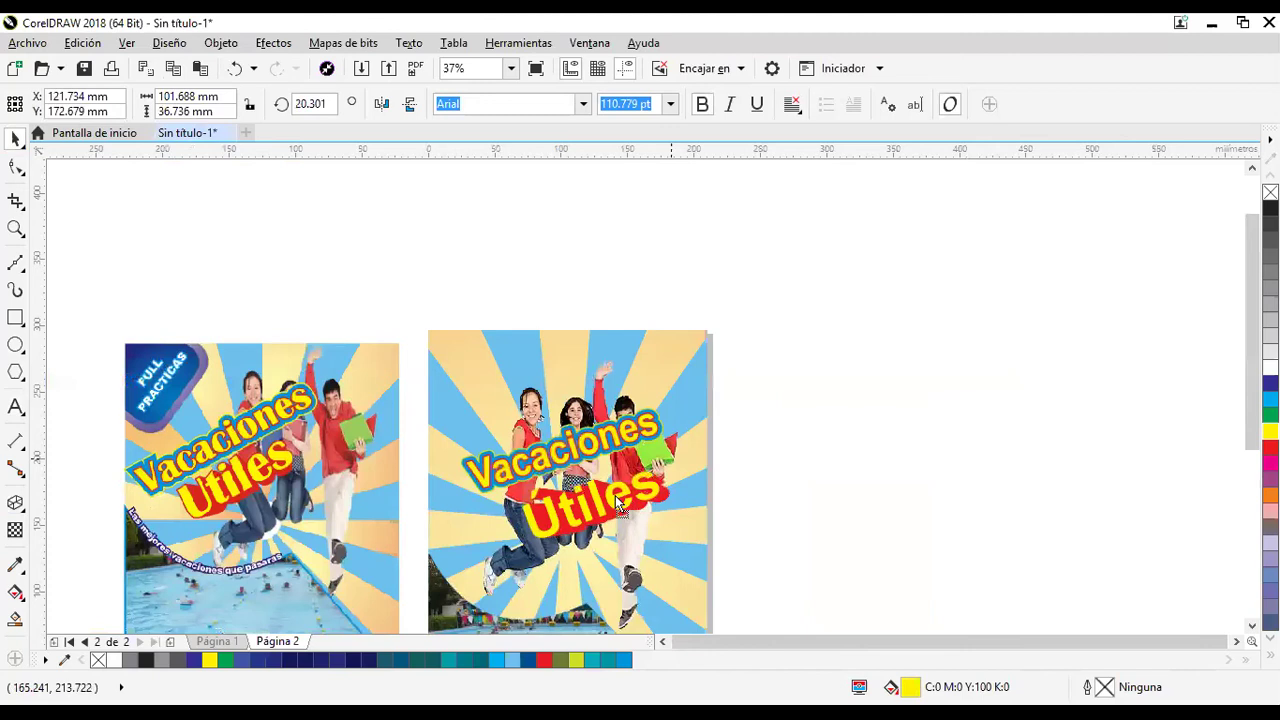
click(758, 458)
drag(834, 462, 867, 388)
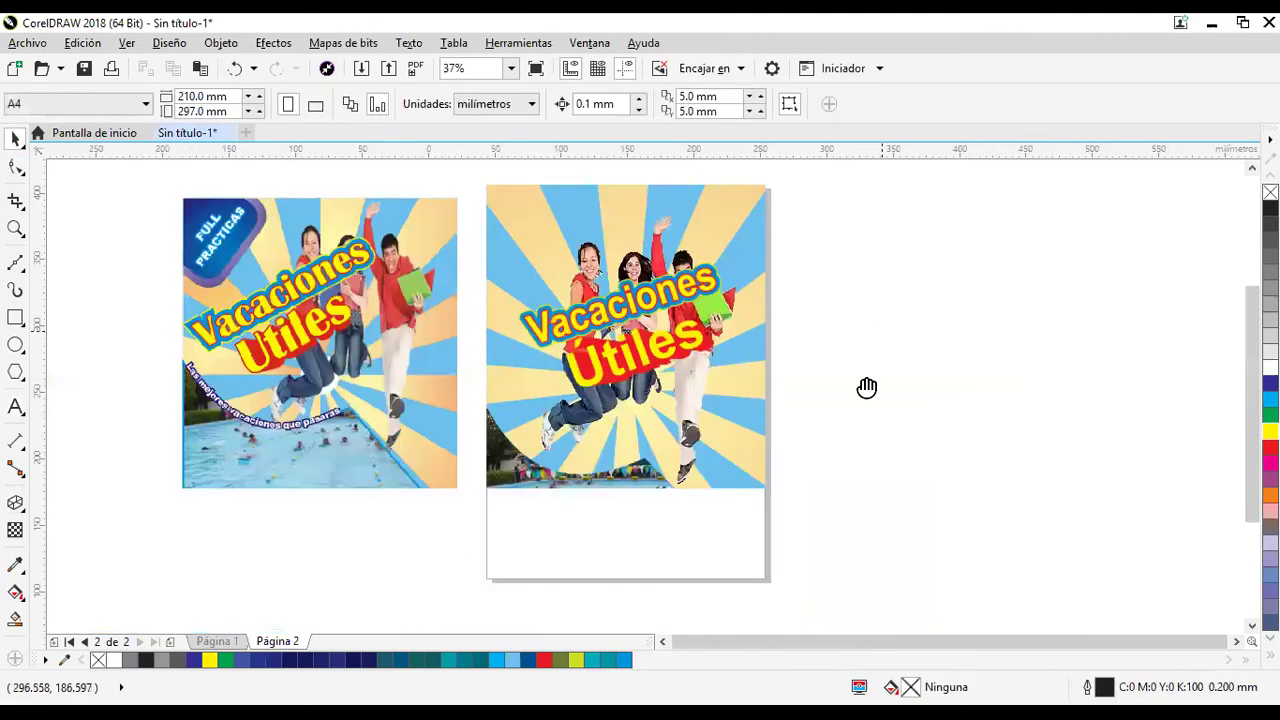
click(685, 339)
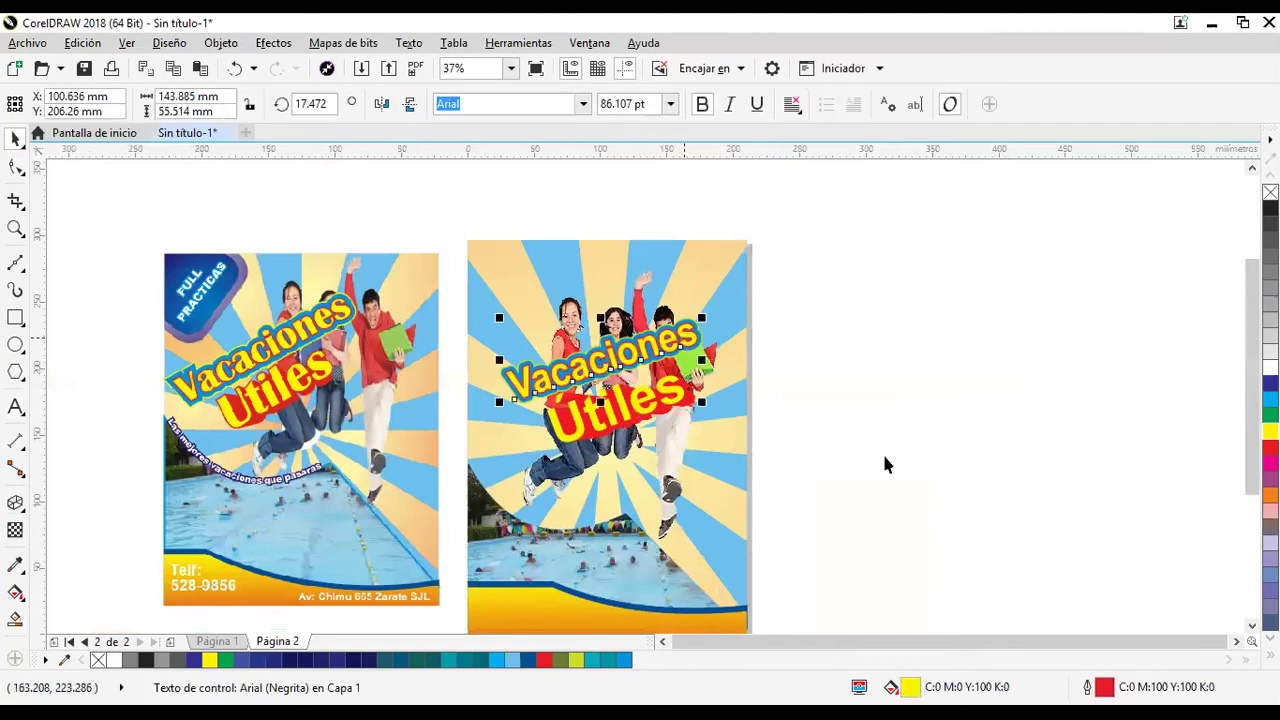
key(Tab)
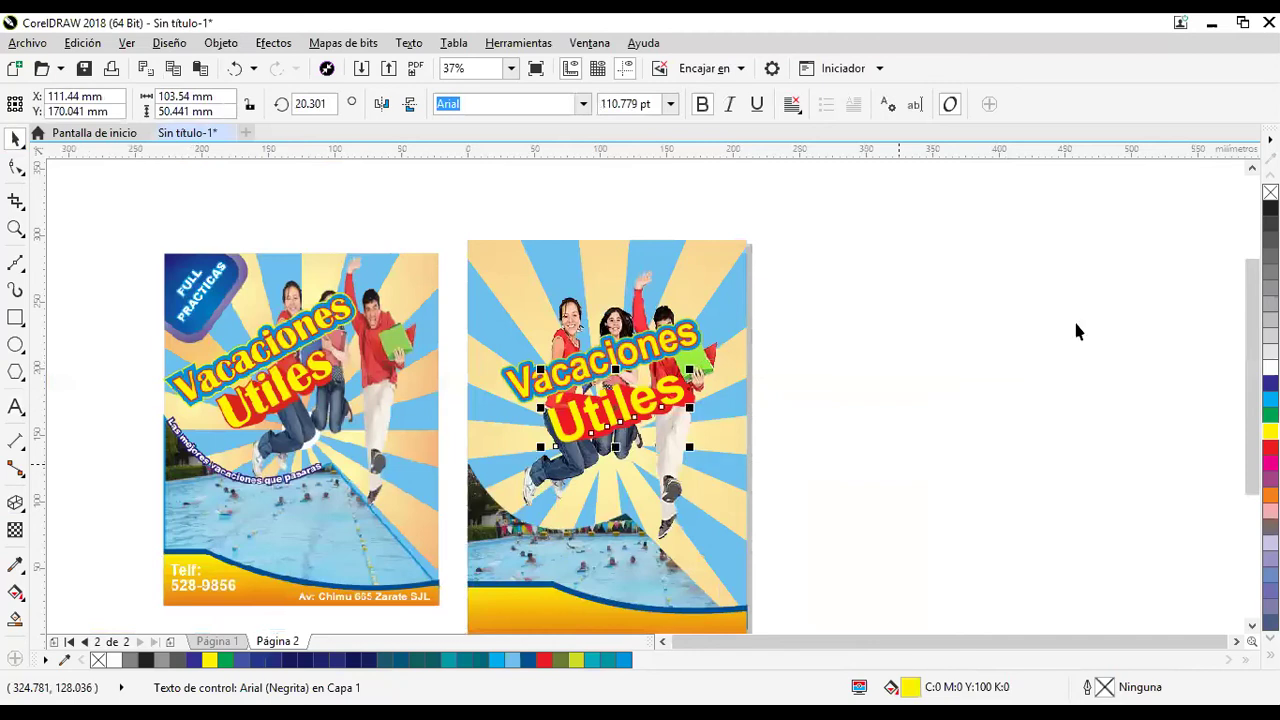
click(875, 380)
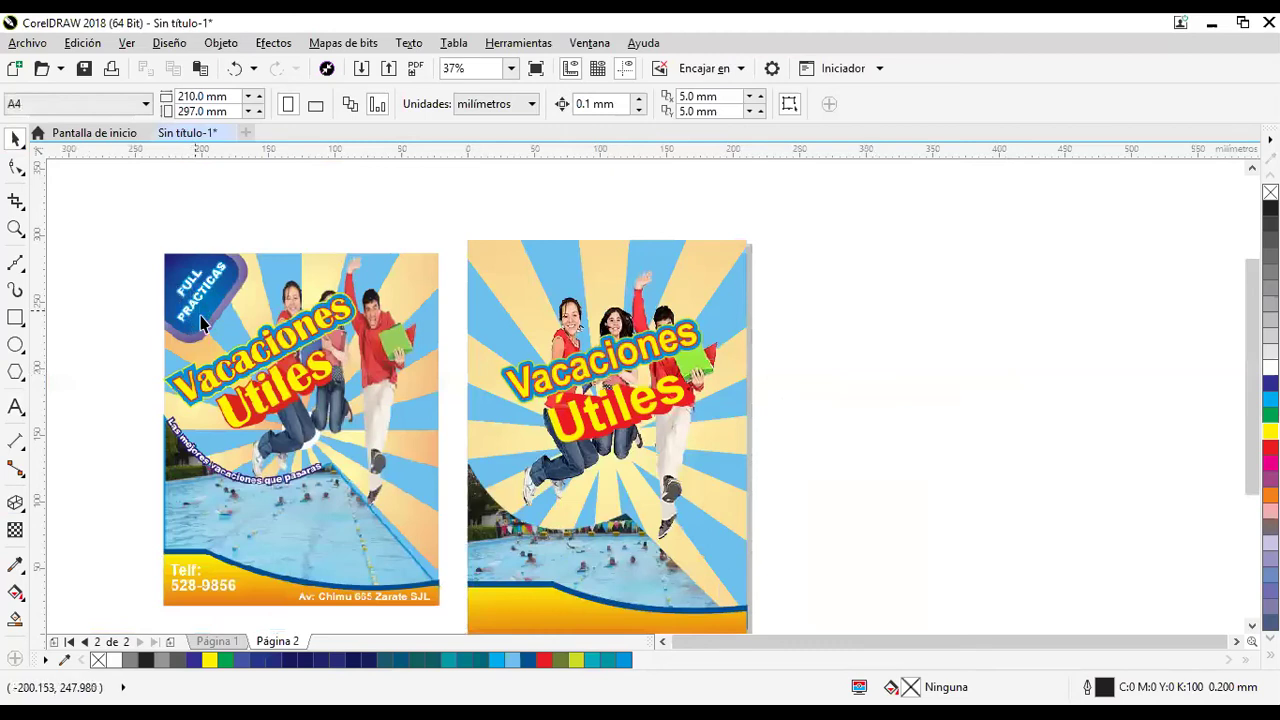
Draw a rectangle about 85 mm wide and 83 mm high beside the page and round only its lower-left corner by 10 mm.
click(15, 318)
drag(869, 214, 978, 304)
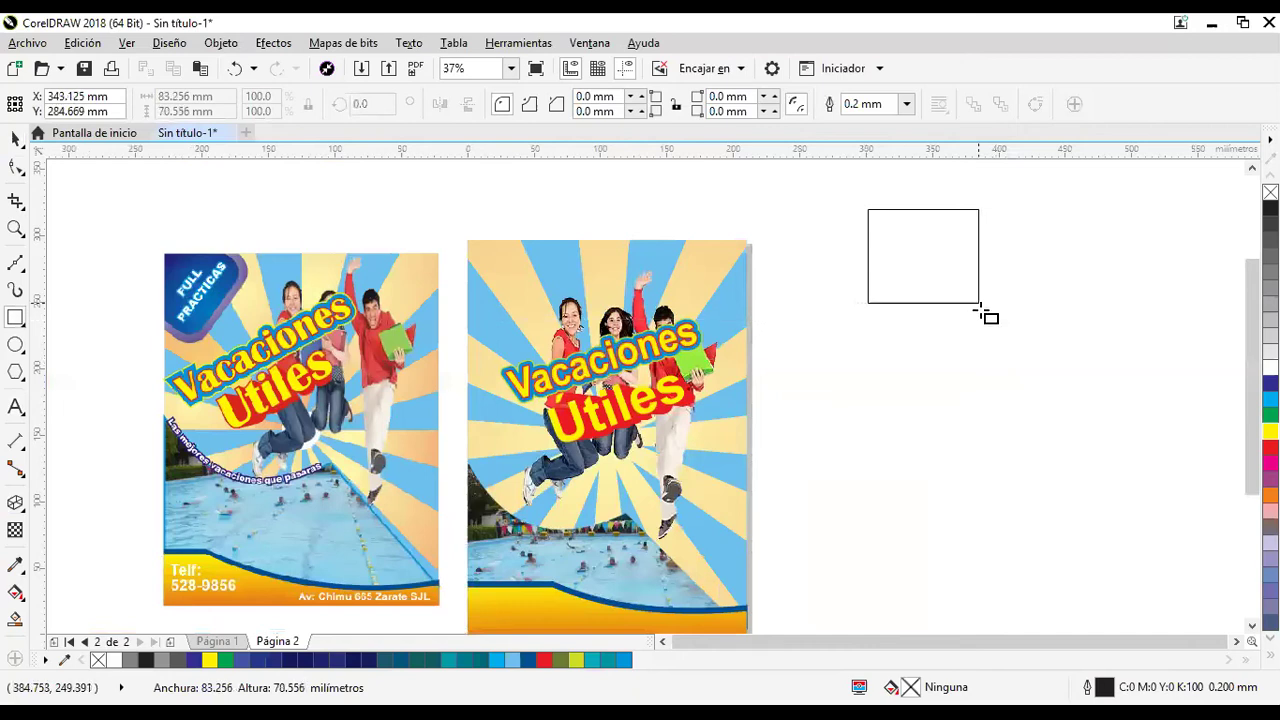
click(676, 107)
double_click(589, 96)
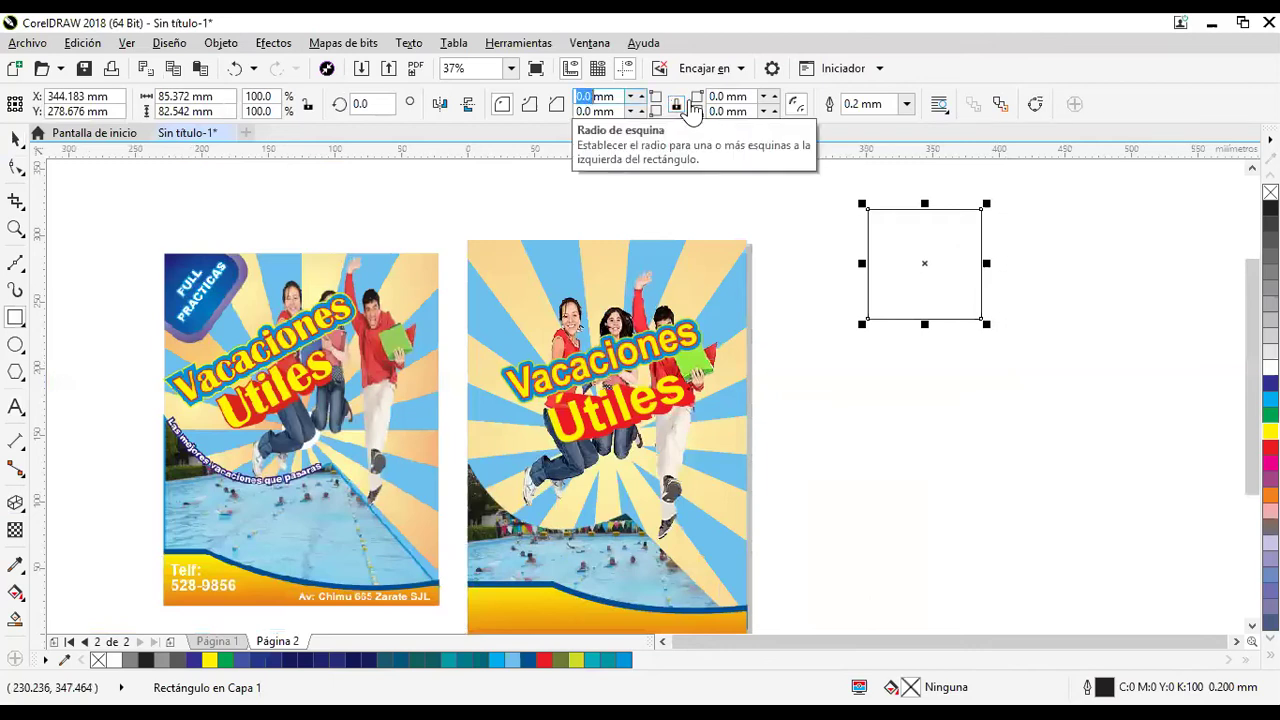
click(592, 111)
text(10)
key(Return)
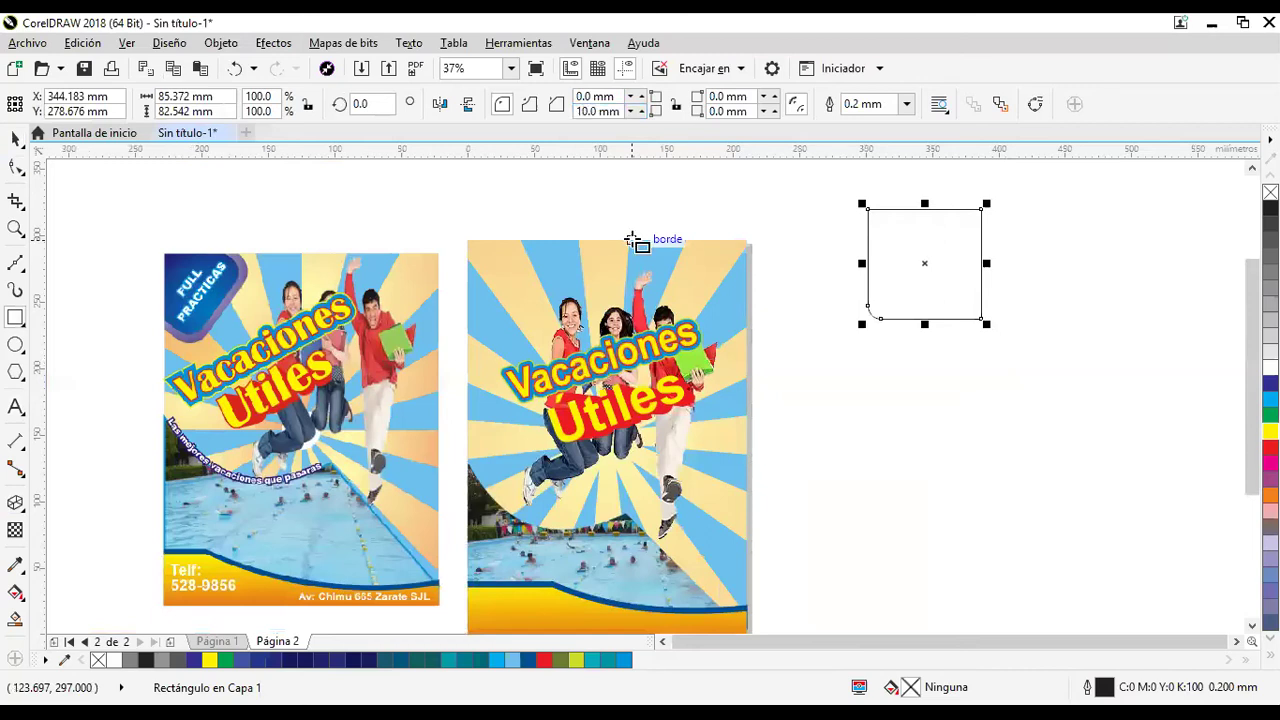
Set the radius of both lower corners of the rectangle to 20 mm.
double_click(583, 112)
text(20)
key(Return)
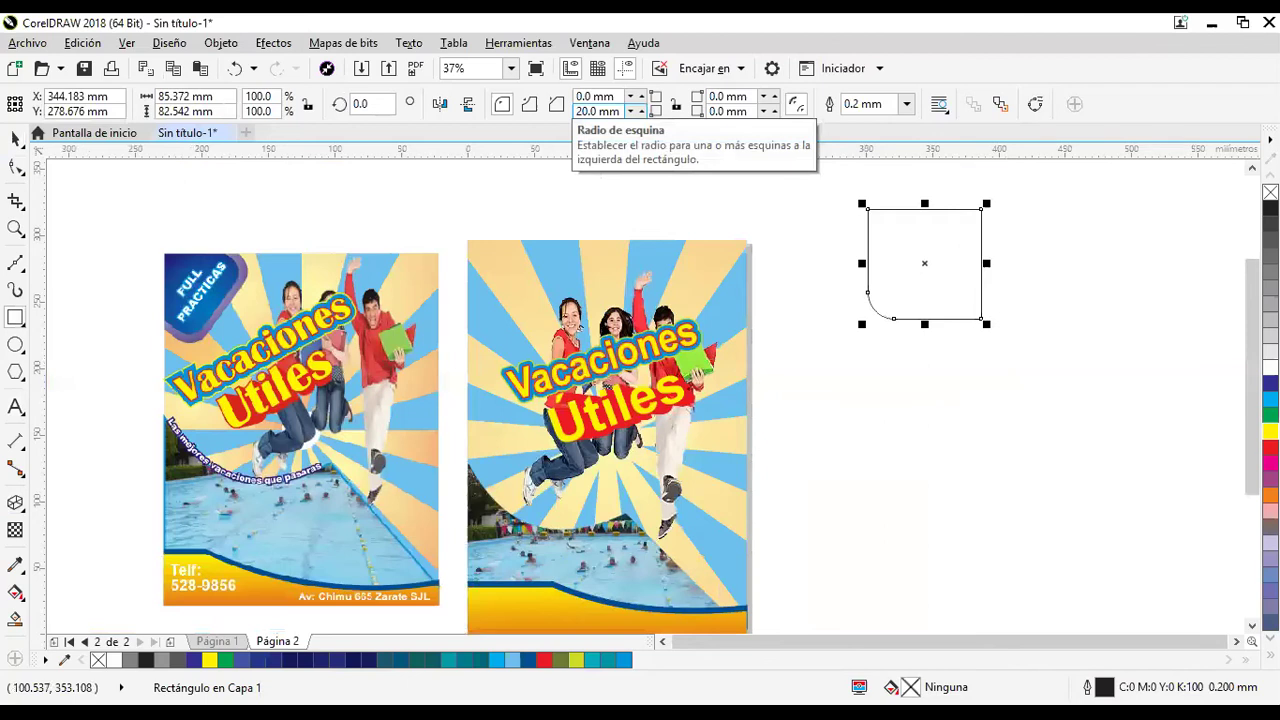
double_click(723, 111)
text(20)
key(Return)
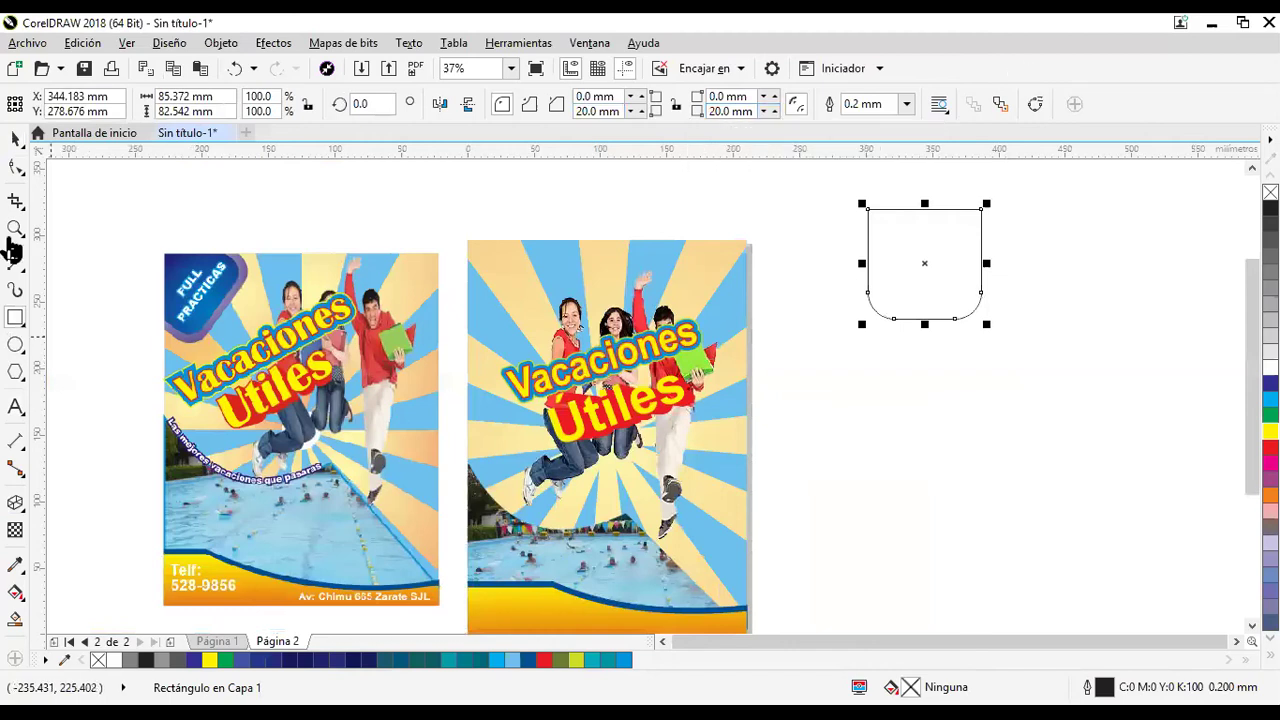
Move the rounded rectangle onto the upper-left corner of the poster page.
click(15, 138)
mouse_move(909, 234)
mouse_down()
mouse_move(580, 258)
mouse_move(788, 277)
mouse_move(814, 297)
mouse_move(477, 231)
mouse_move(474, 219)
mouse_up()
click(491, 223)
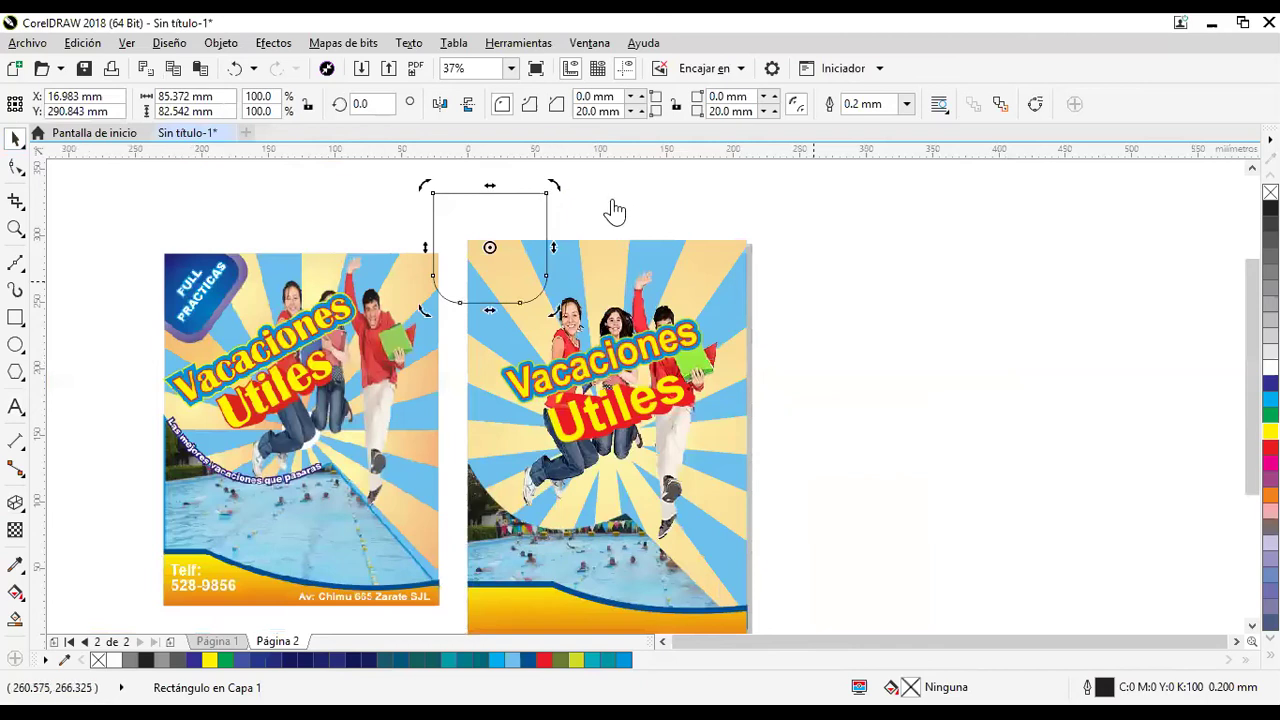
Give the rounded rectangle a linear gradient fill rotated 90°.
key(F11)
double_click(914, 331)
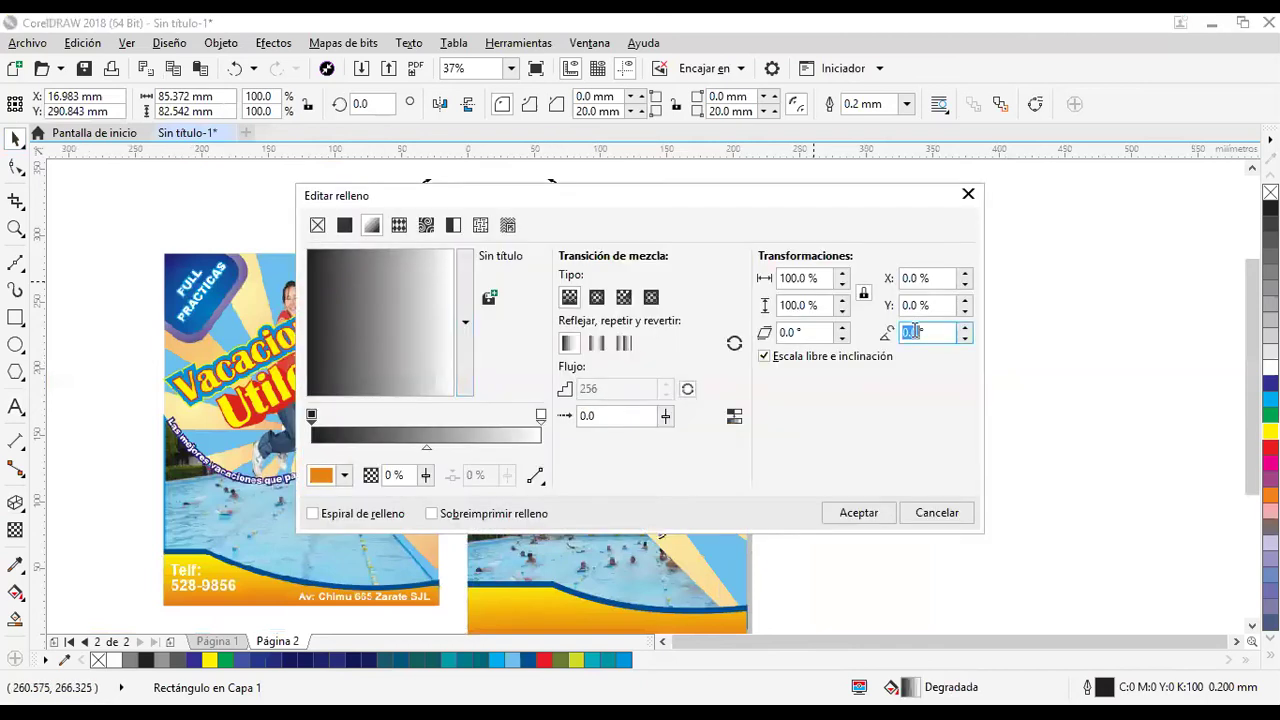
text(90)
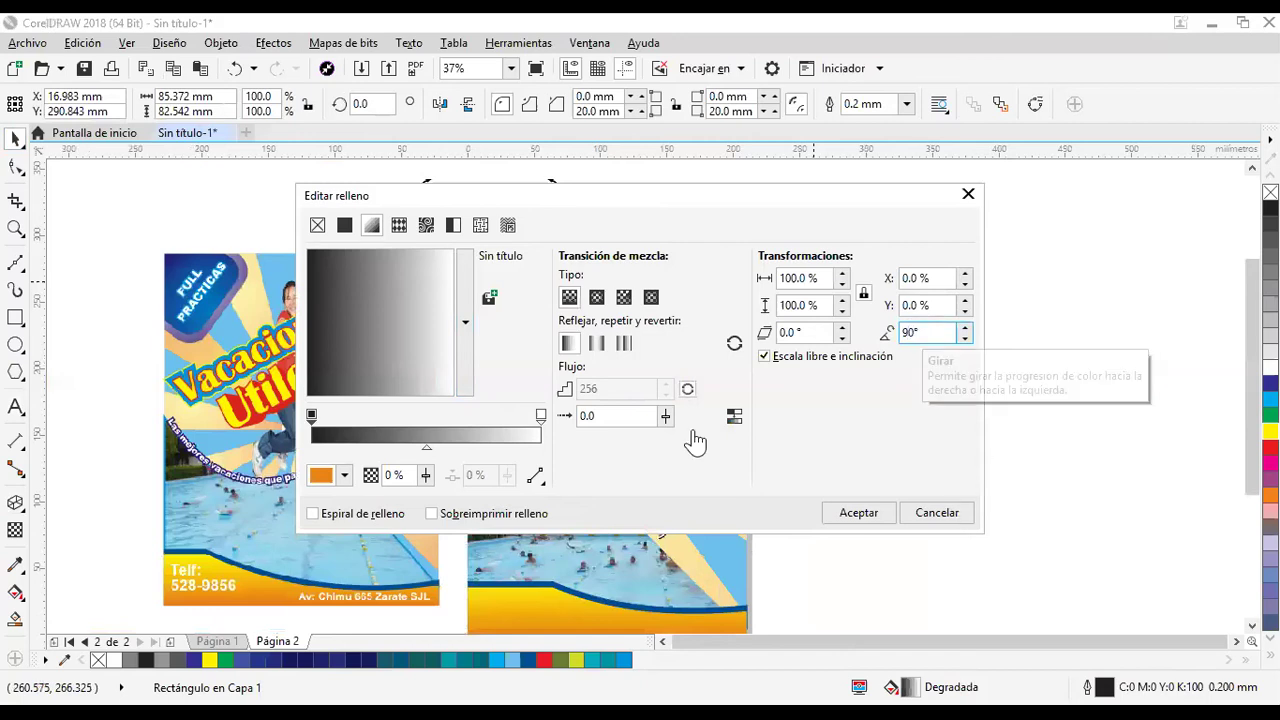
drag(606, 197, 1039, 198)
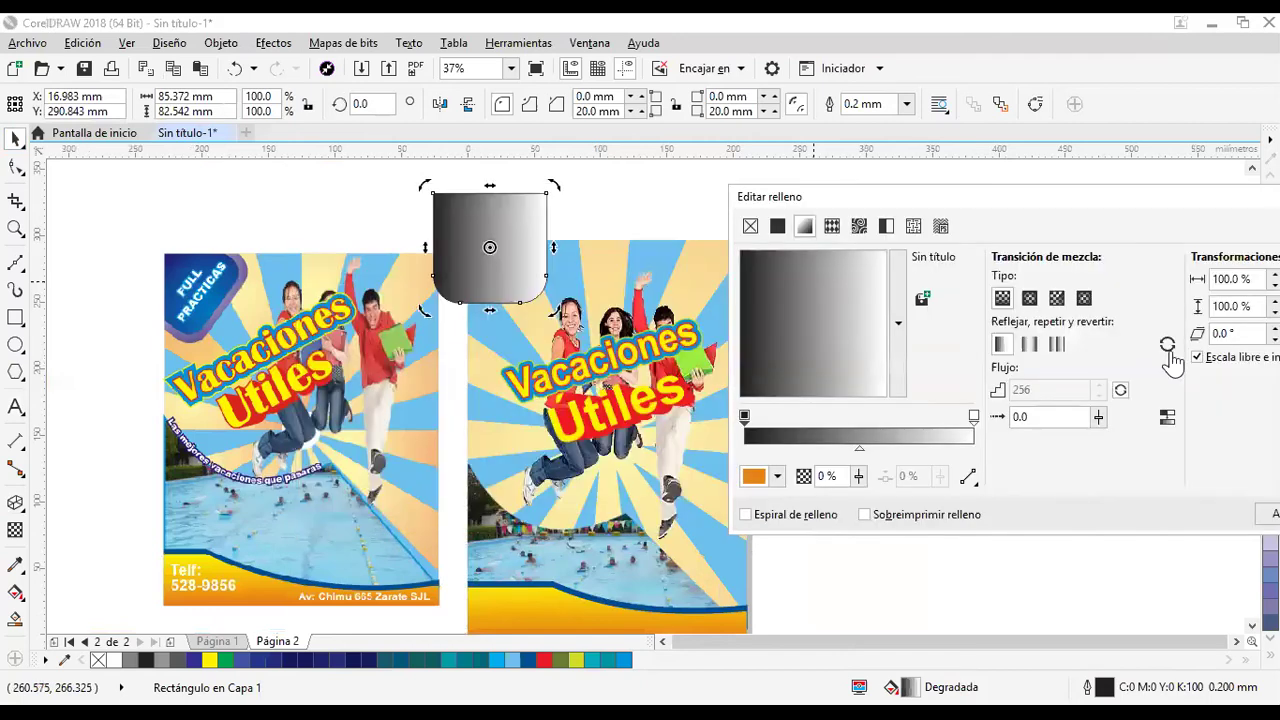
click(1228, 330)
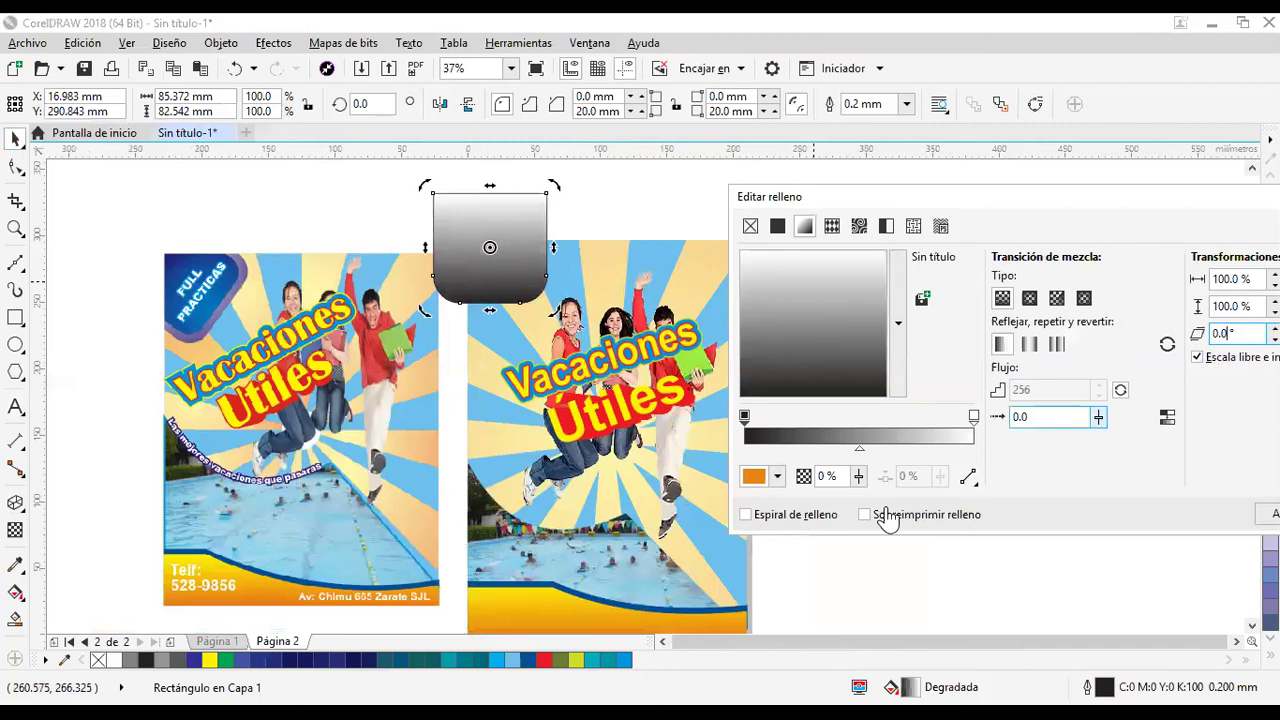
Set the gradient's start colour to the medium blue sampled from the "Full Practicas" badge of the reference poster.
click(745, 419)
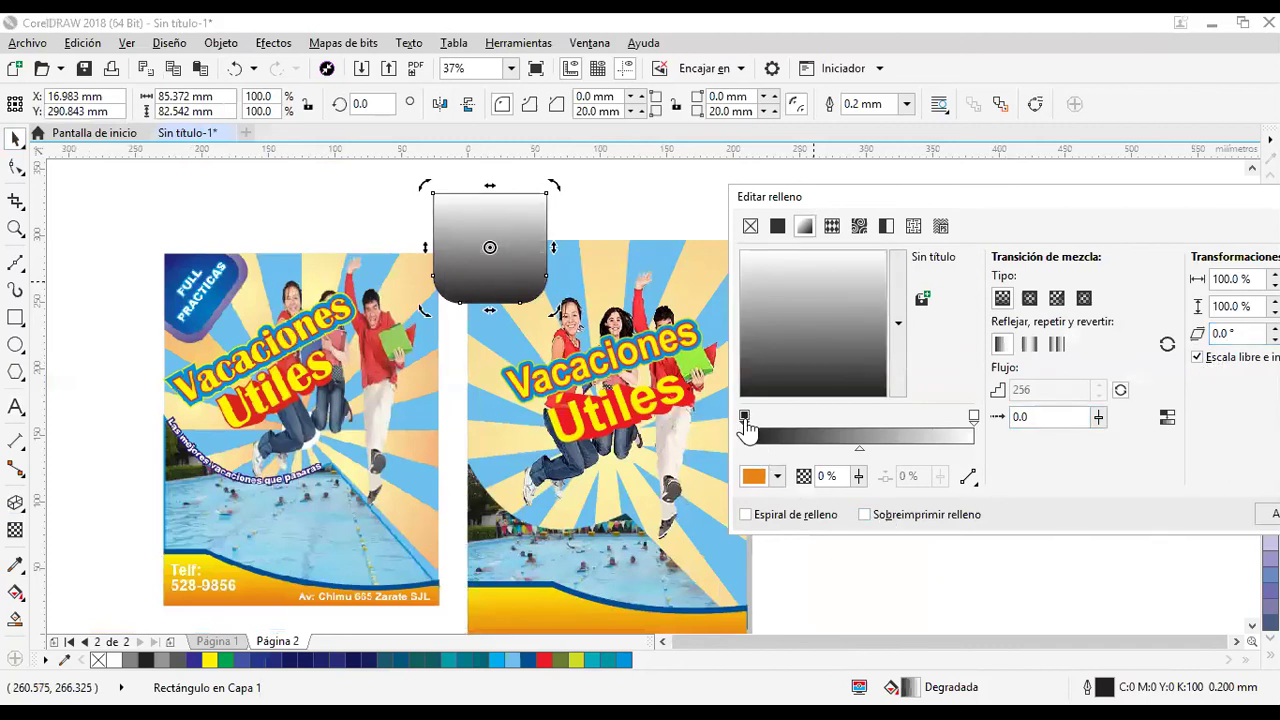
click(779, 479)
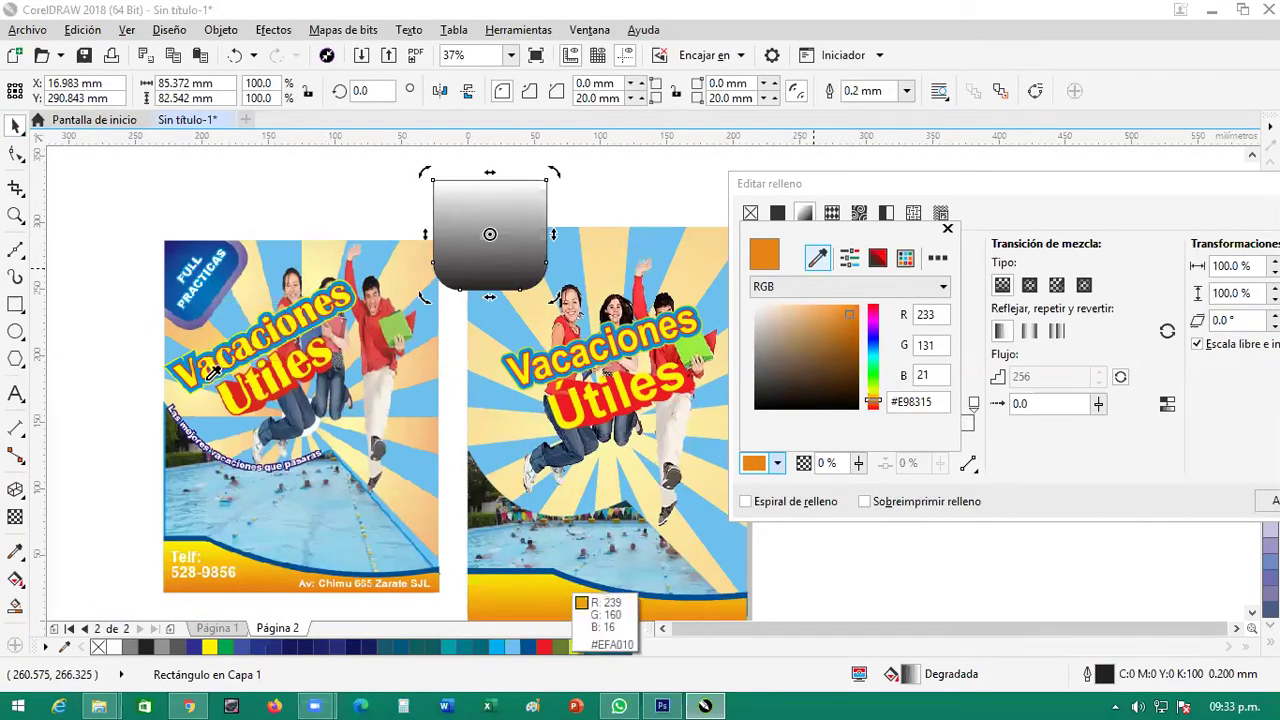
click(214, 294)
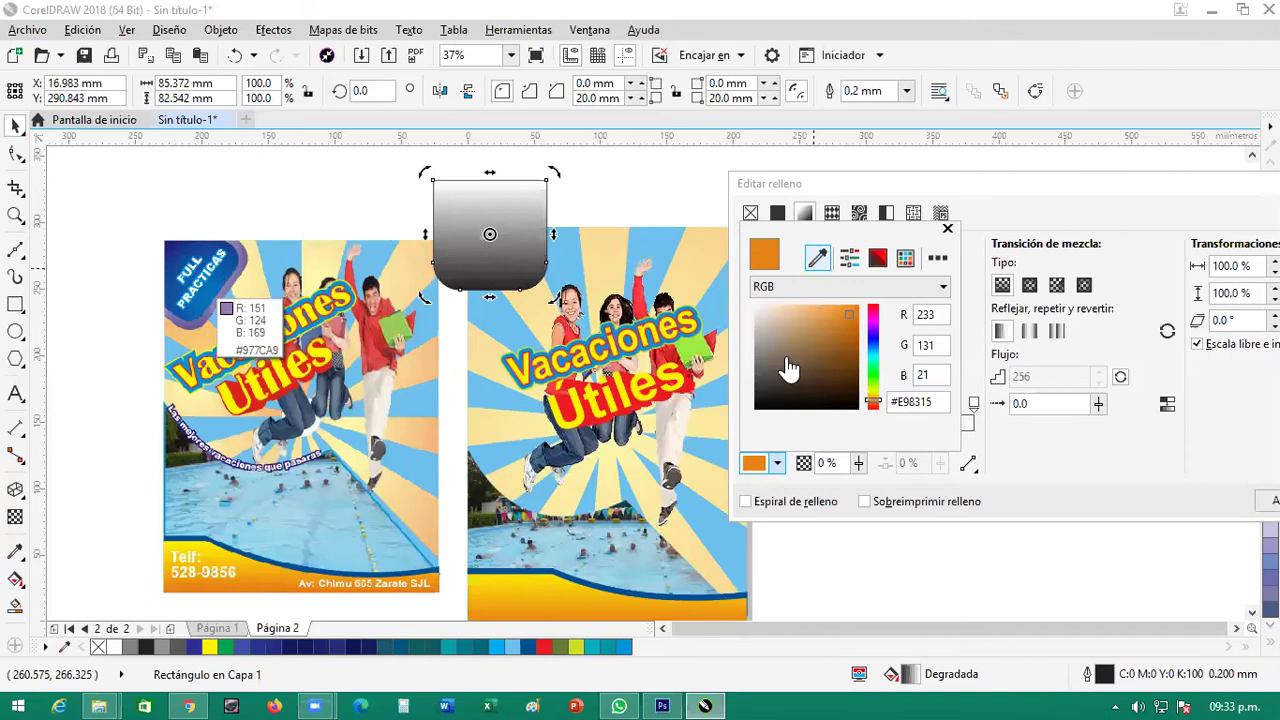
Set the gradient's end colour to the dark blue sampled from the reference badge and apply the fill.
click(973, 418)
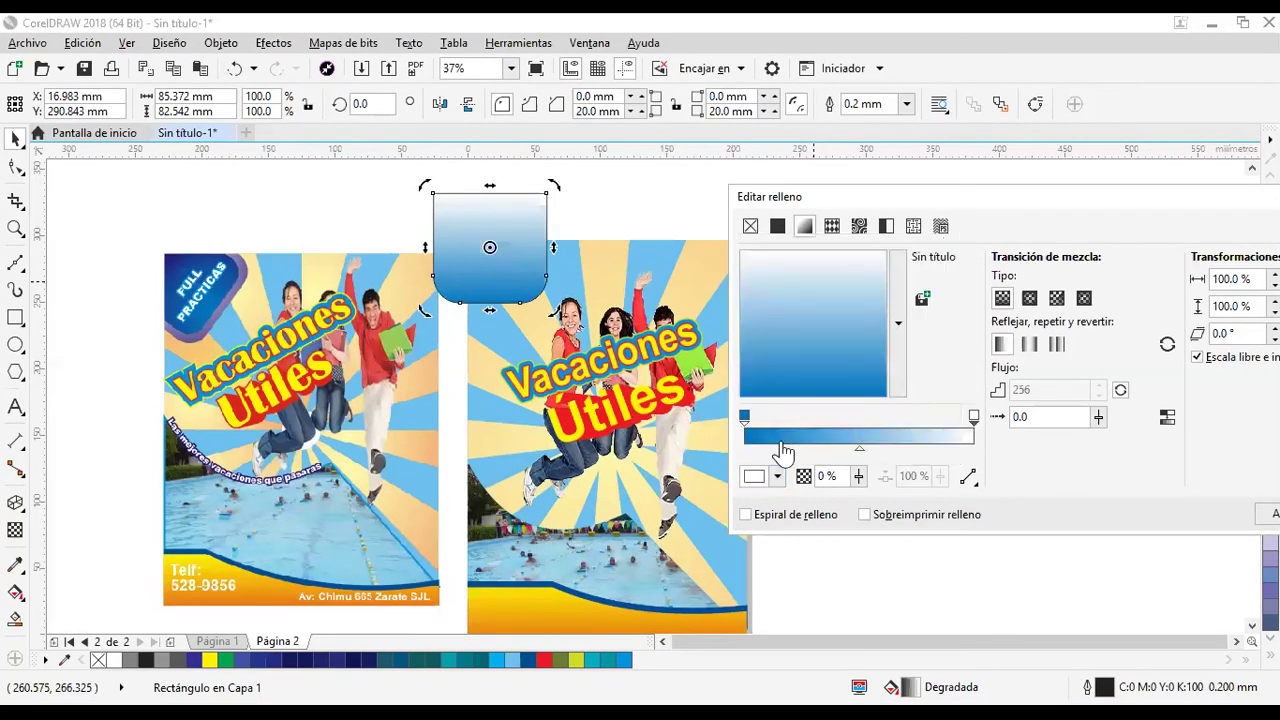
click(778, 477)
click(817, 270)
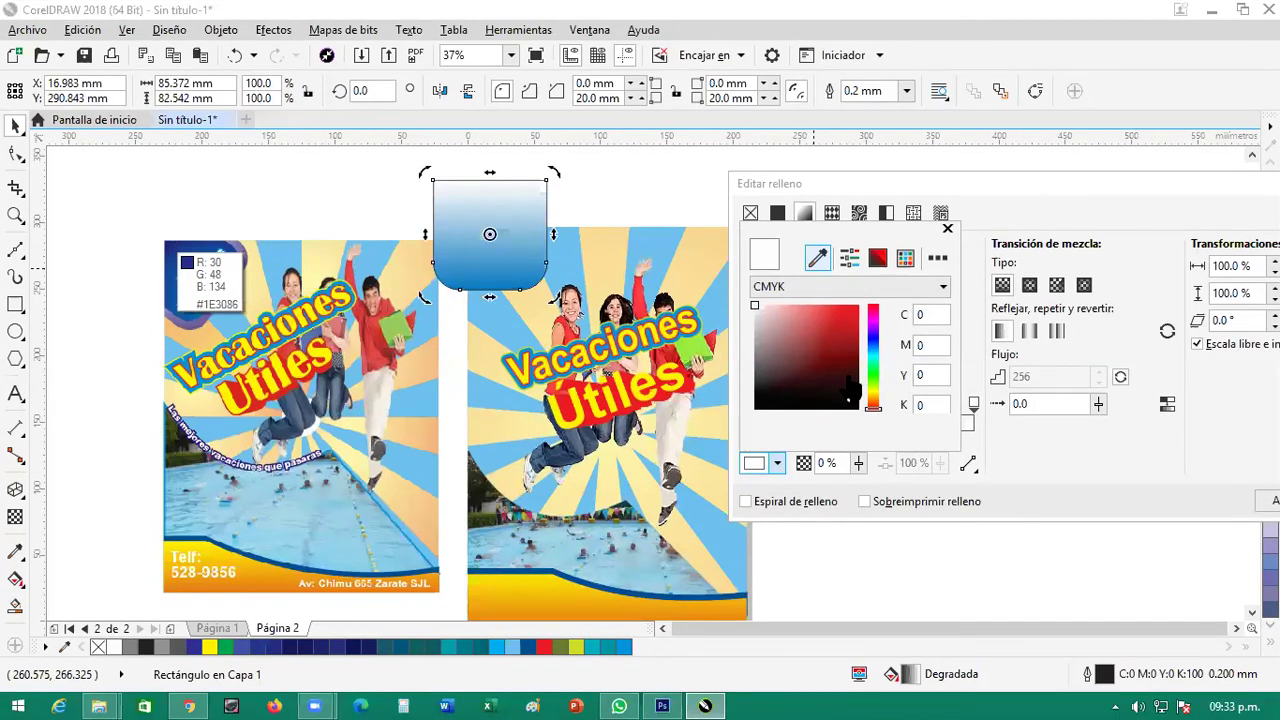
click(180, 240)
drag(953, 210, 710, 231)
click(1047, 536)
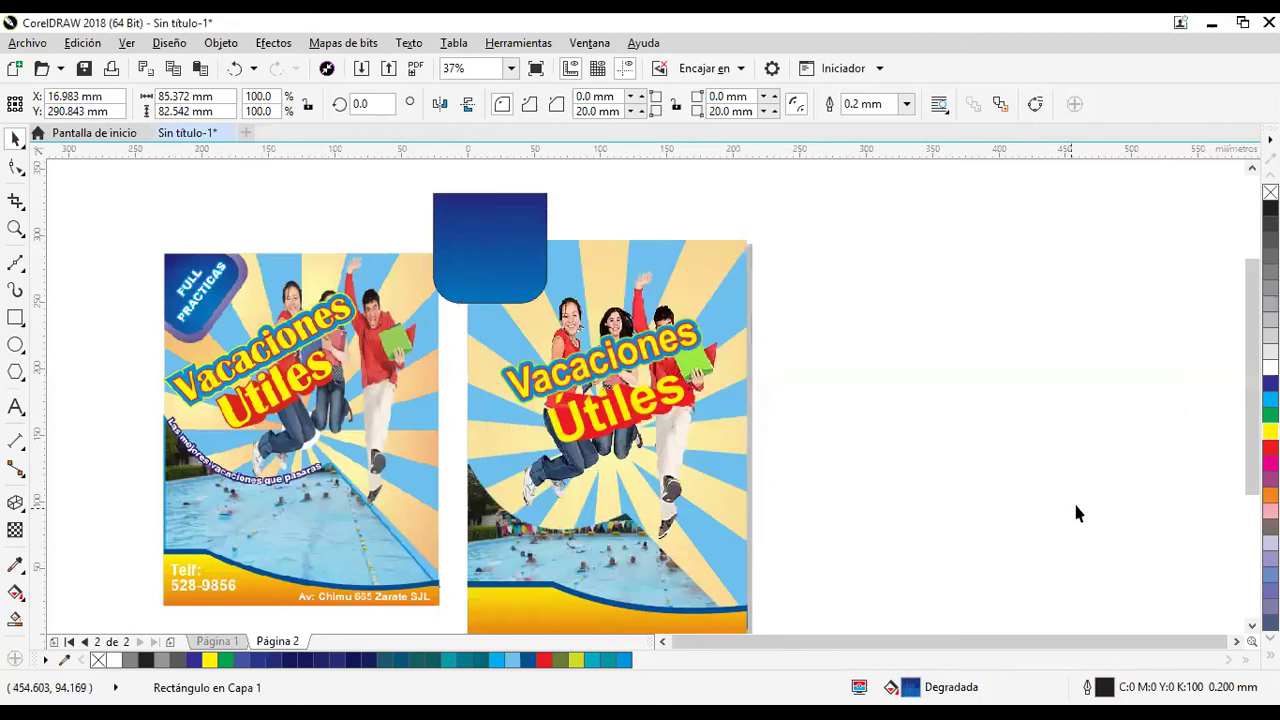
Return the blue rectangle to the empty area beside the page and place an outline-free copy to its lower right.
drag(460, 217, 850, 212)
drag(925, 507, 925, 507)
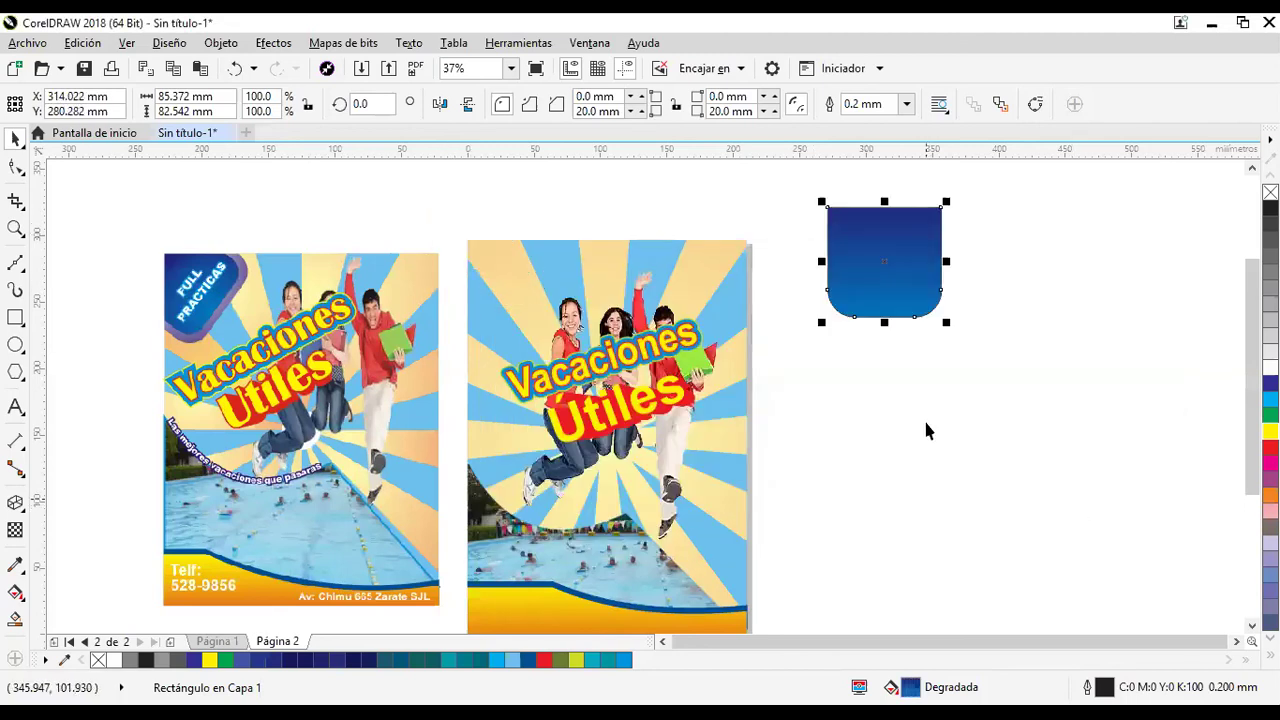
drag(911, 269, 1062, 394)
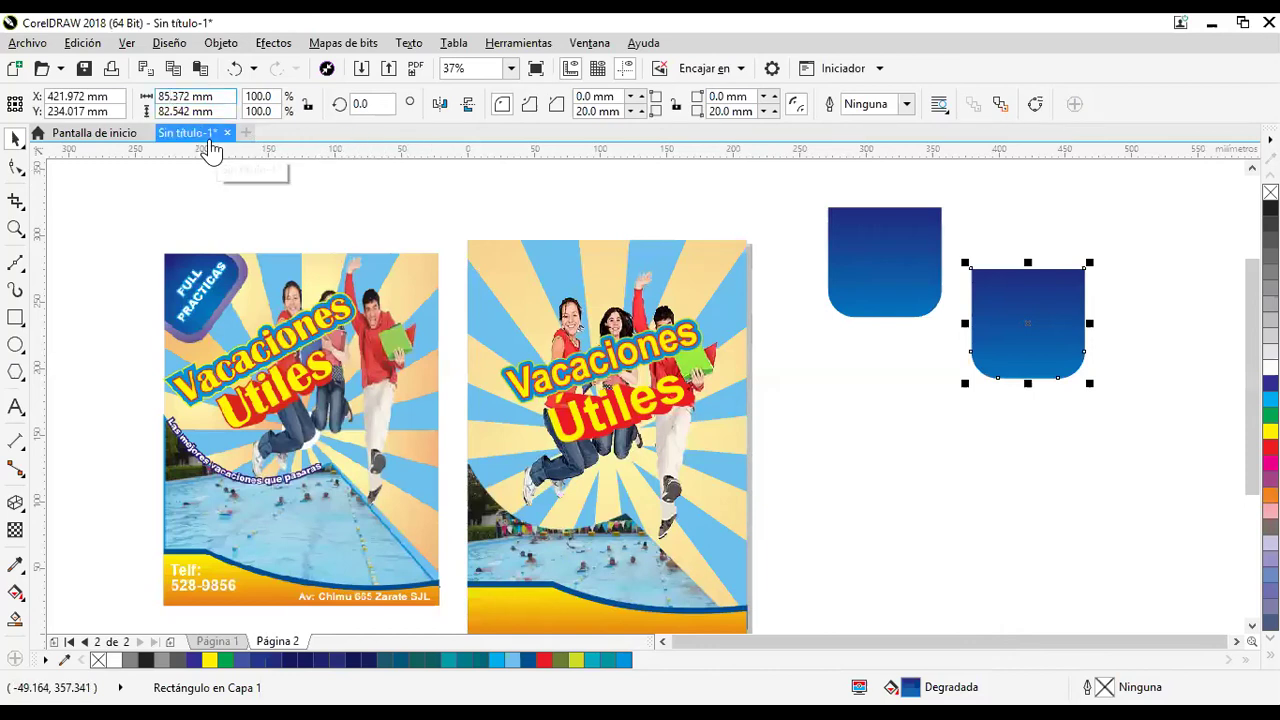
Resize the copied rectangle to 90.372 mm wide and 87.542 mm high.
key(BackSpace)
key(BackSpace)
text(90)
key(Return)
key(BackSpace)
text(7)
key(Return)
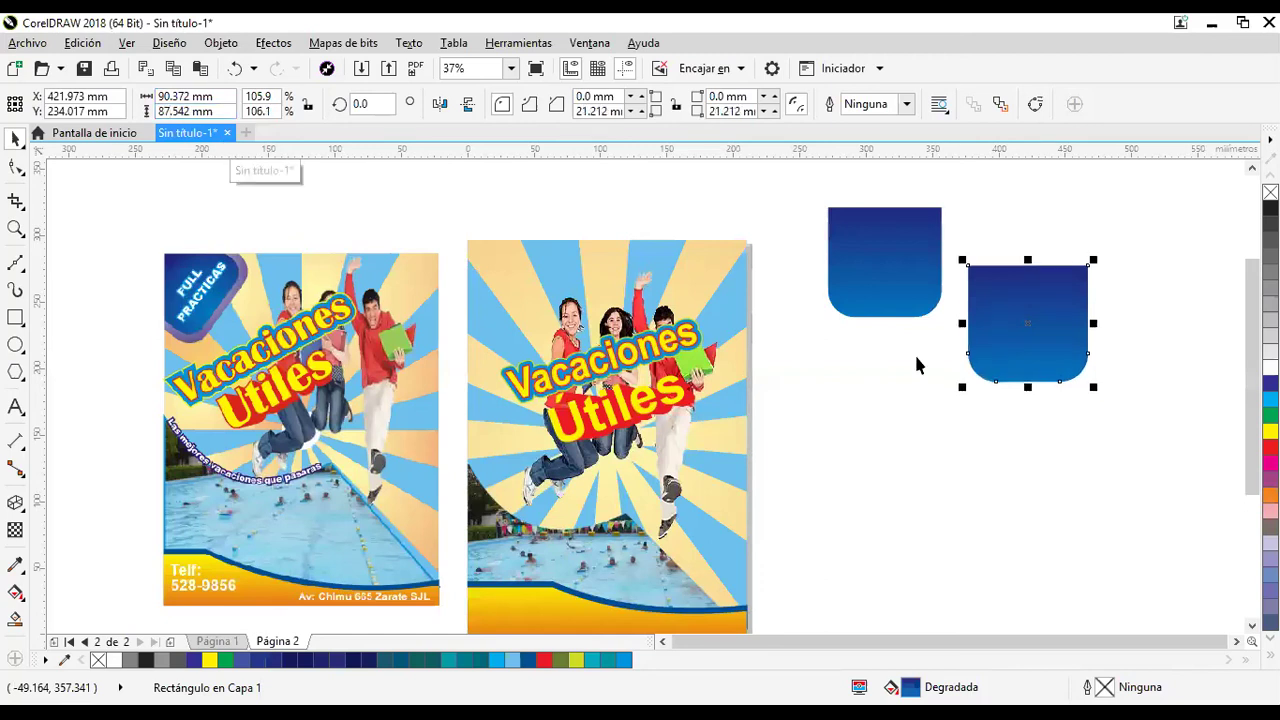
Fill the copied rectangle with solid purple, C20 M80 Y0 K20, and try it over the blue rectangle.
click(1270, 462)
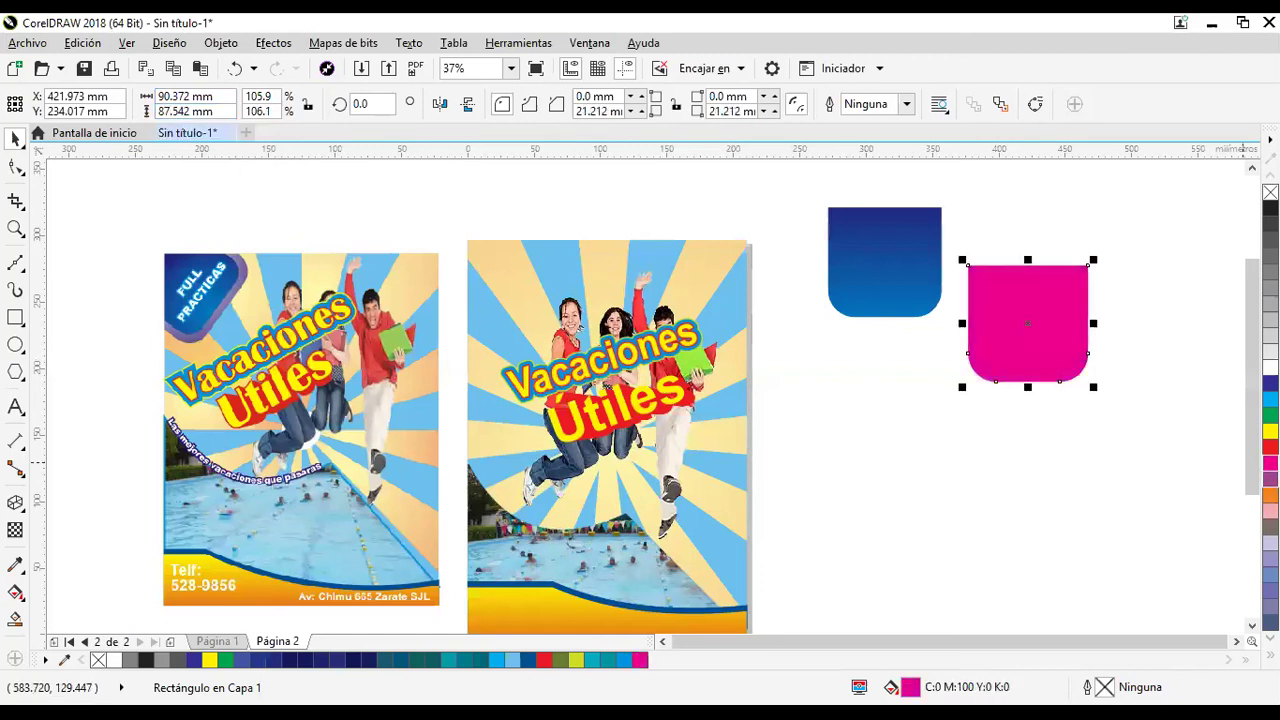
click(1270, 478)
drag(1028, 325, 890, 262)
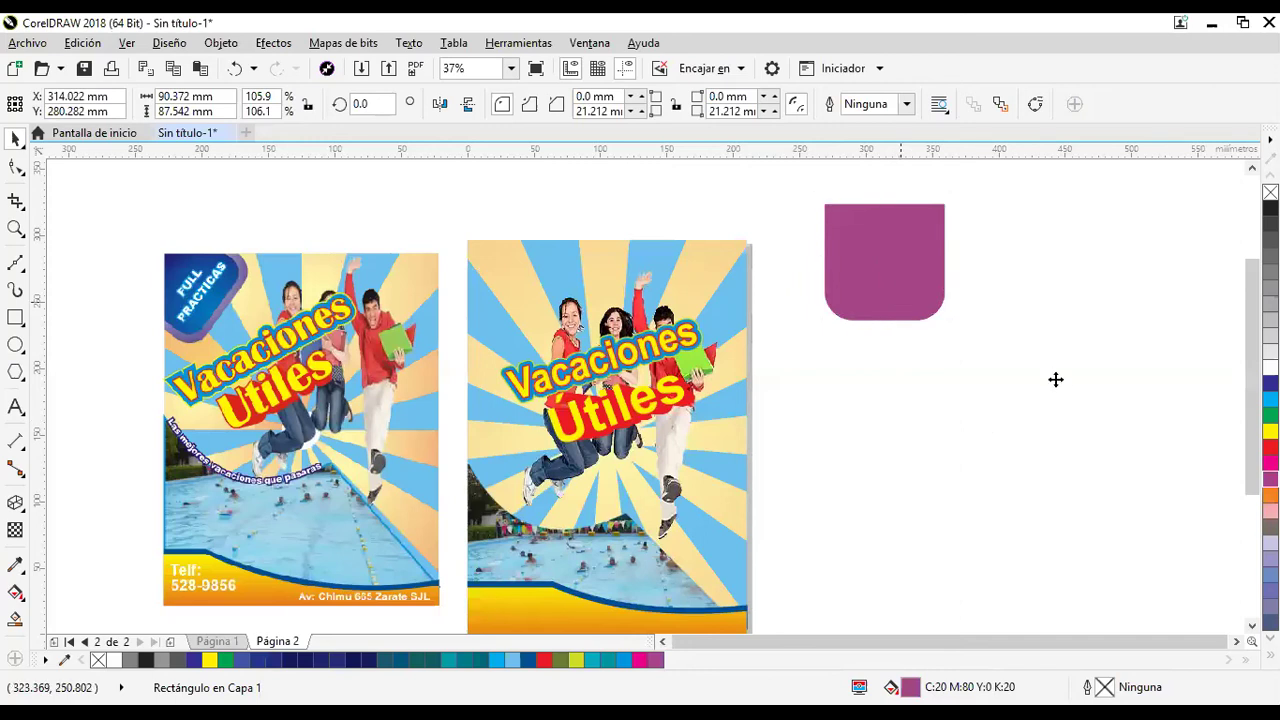
key(ctrl+z)
Enlarge the purple rectangle to 95.372 mm wide and 92.542 mm high.
click(172, 97)
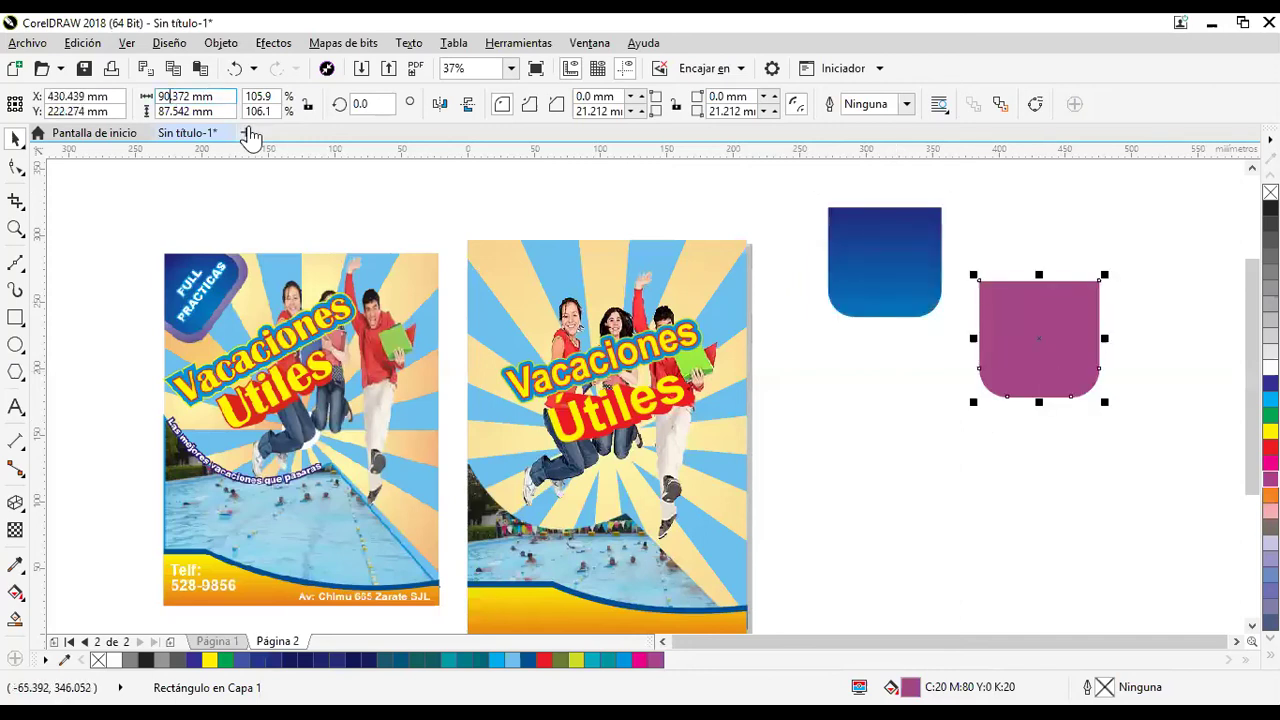
key(BackSpace)
text(5)
key(Return)
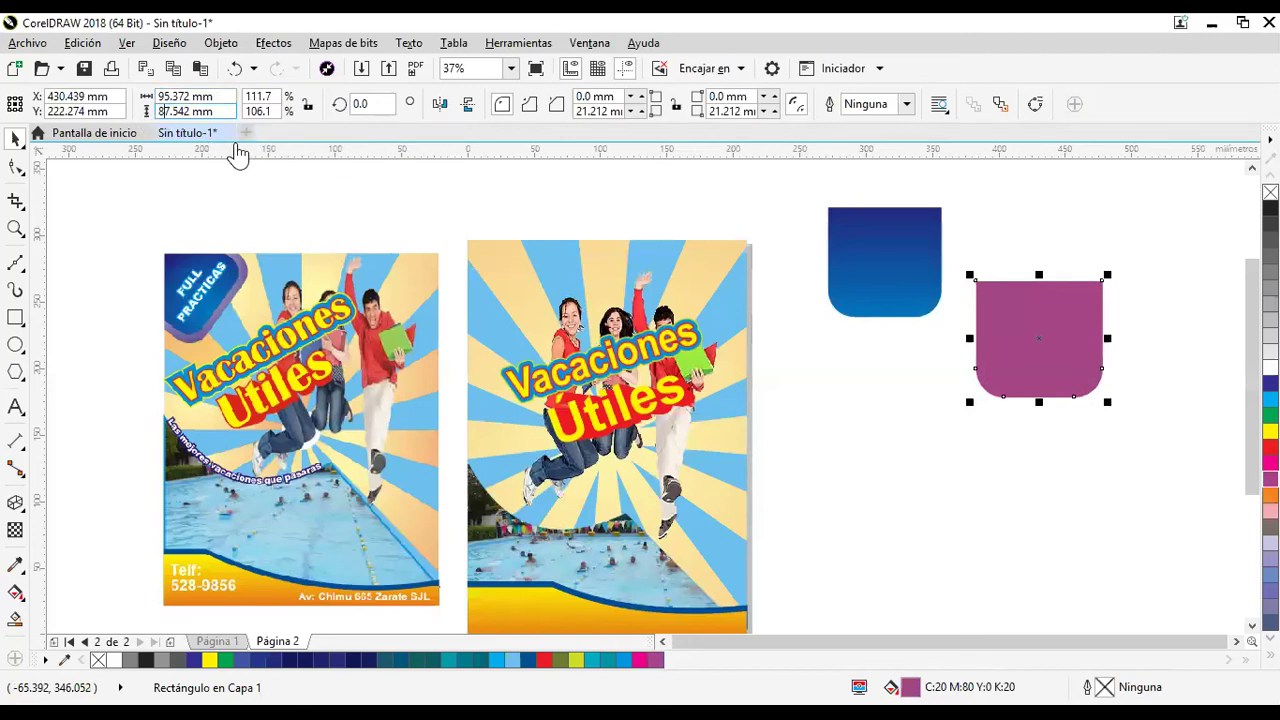
key(BackSpace)
key(BackSpace)
text(92)
key(Return)
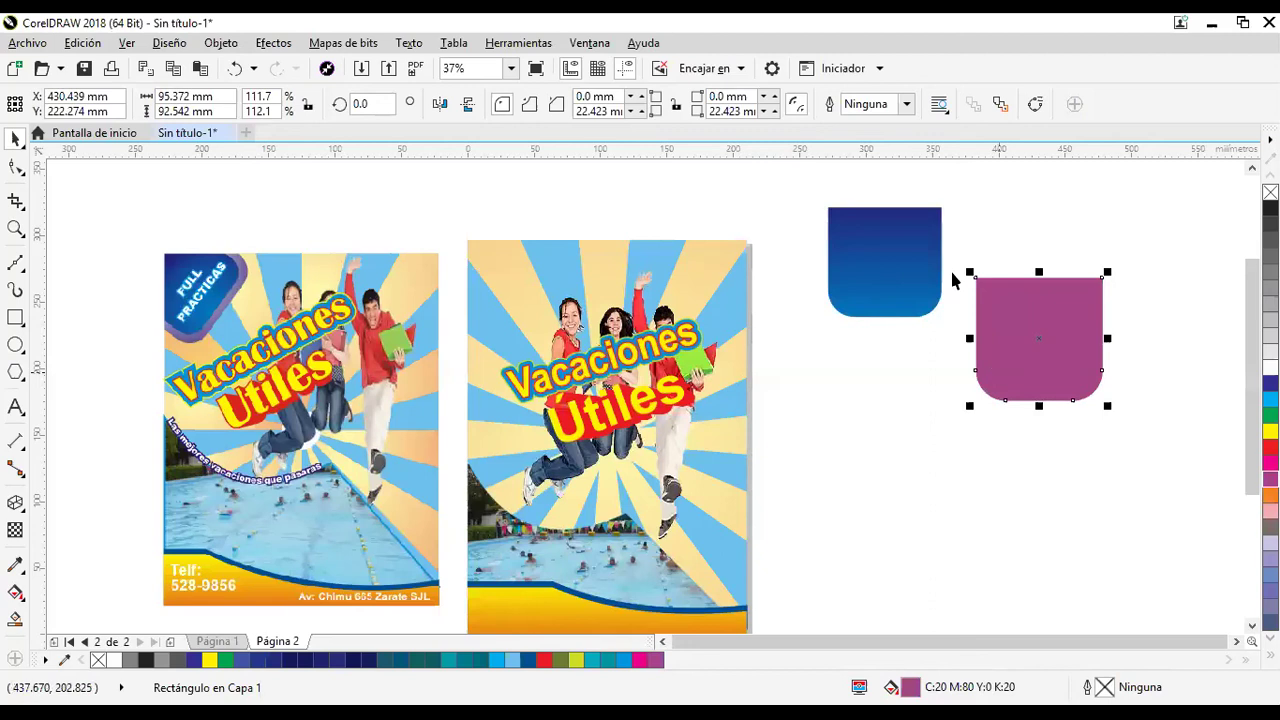
Centre the purple and blue rectangles on each other, with the blue one in front so purple forms an even border.
drag(887, 251, 949, 347)
click(982, 293)
drag(1049, 343, 920, 323)
key(shift+Page_Up)
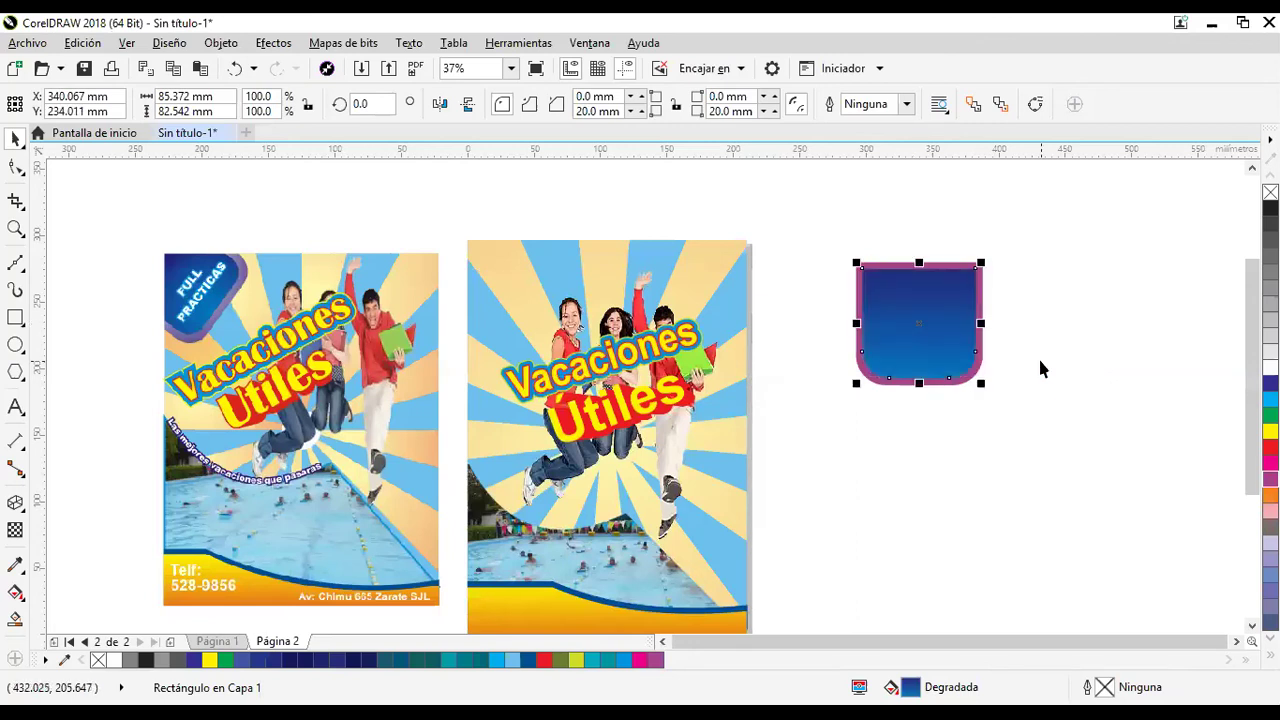
Group the purple and blue rectangles and move the group over the poster's upper-left corner, clear of the reference image.
drag(841, 224, 1032, 469)
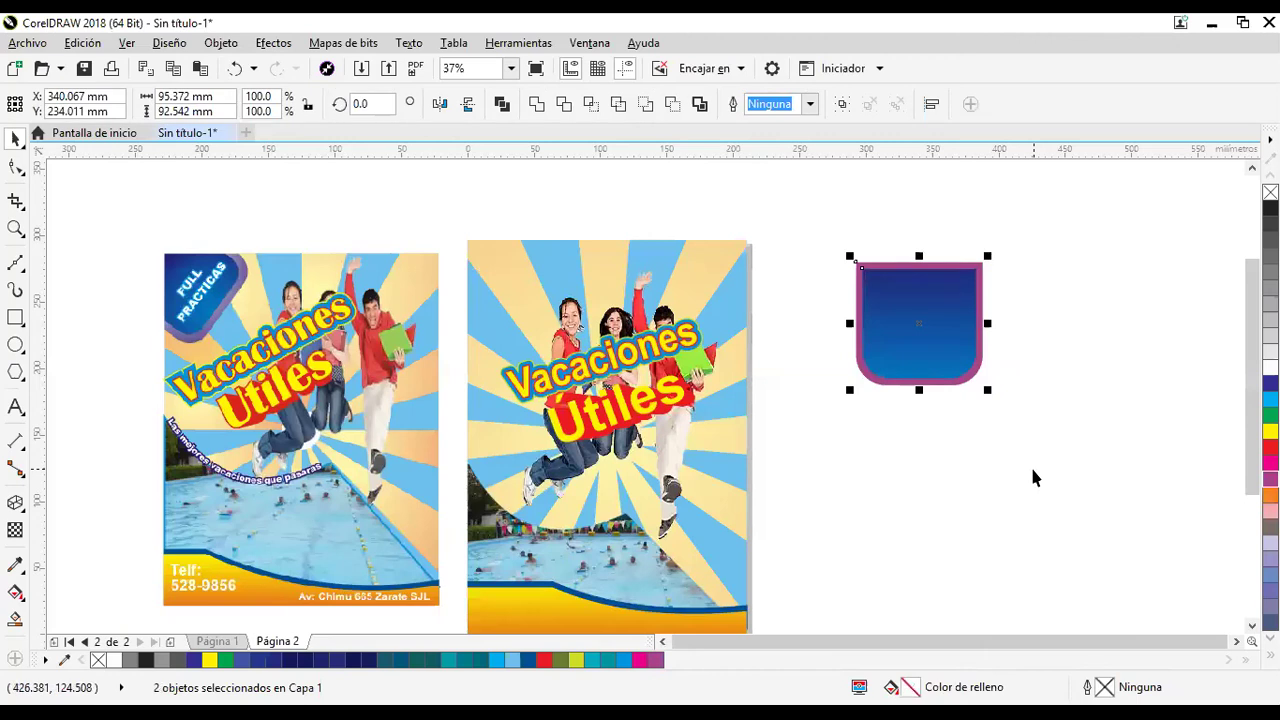
key(ctrl+g)
drag(946, 297, 490, 237)
drag(764, 326, 978, 347)
drag(775, 374, 409, 397)
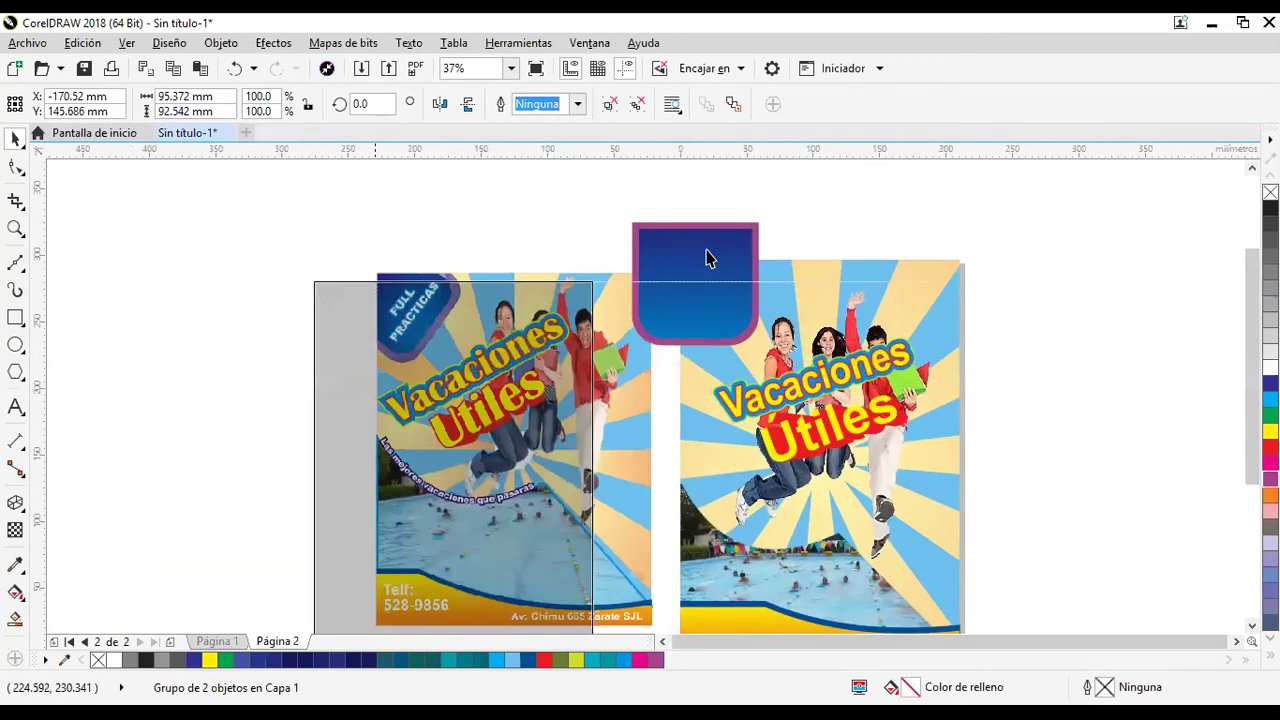
Rotate the badge group to about 45.5° and move the reference image farther away from the poster.
click(718, 248)
click(730, 241)
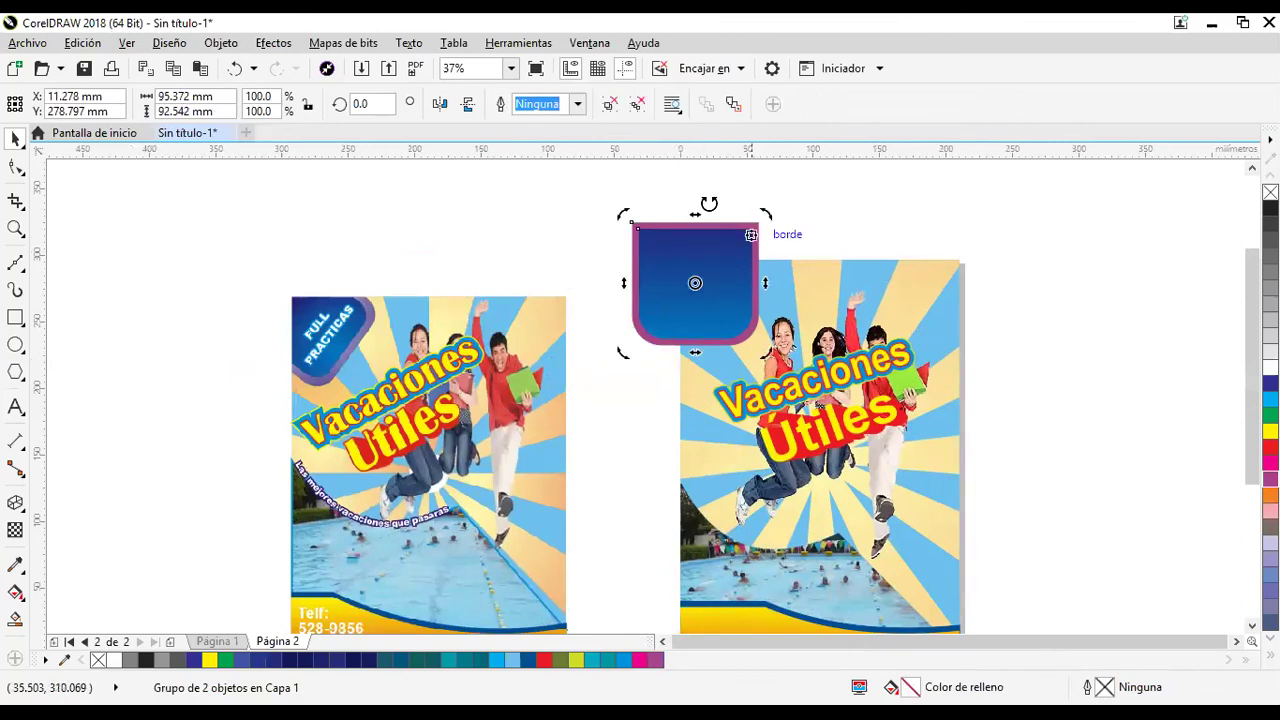
drag(762, 216, 851, 216)
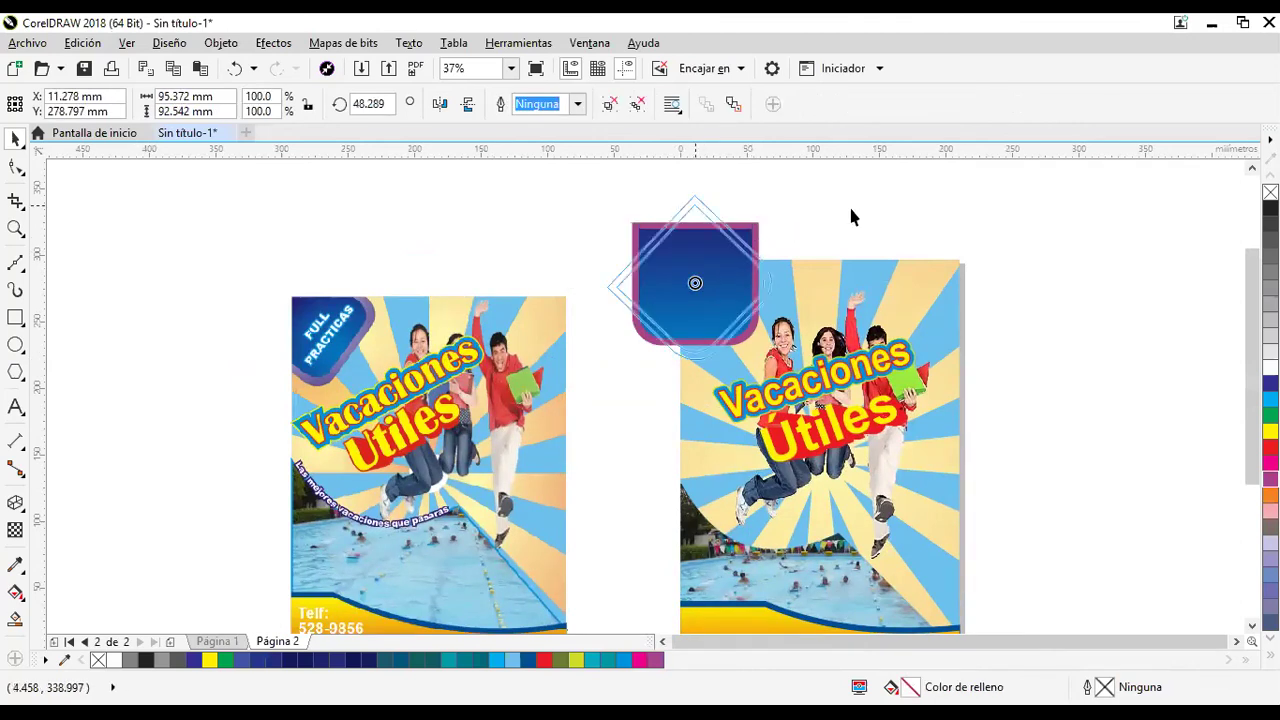
click(1003, 315)
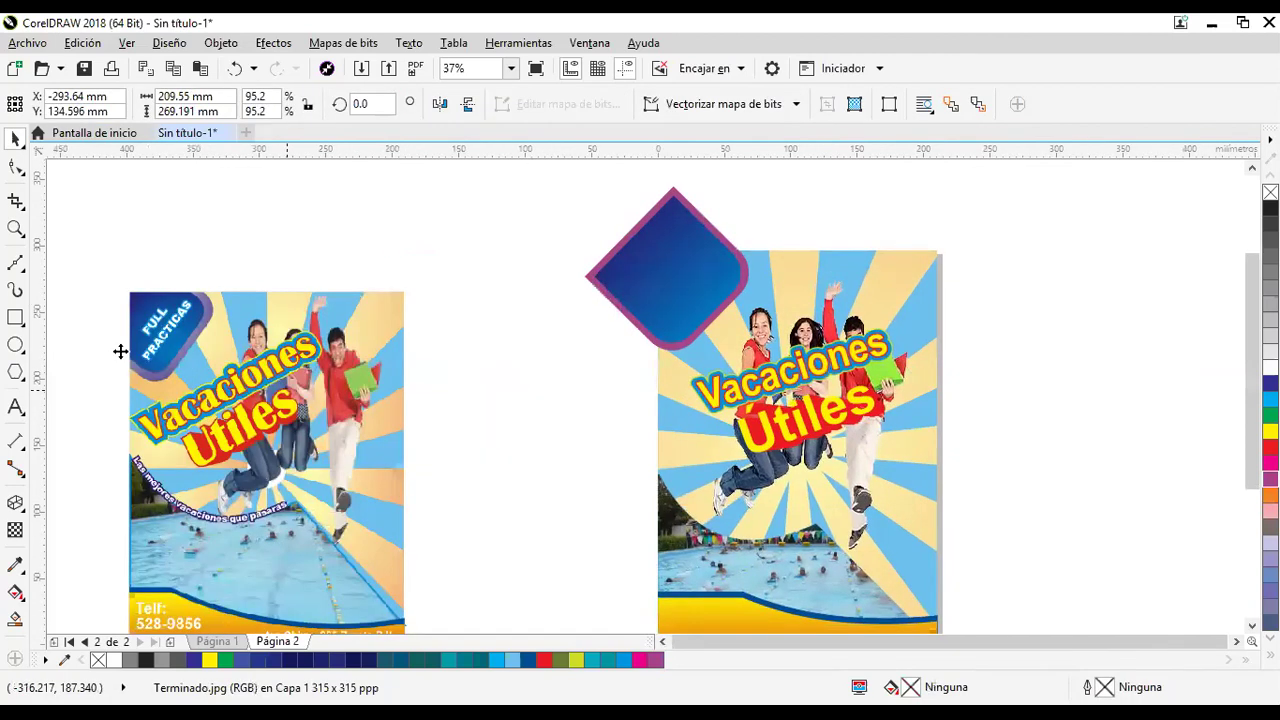
drag(120, 349, 41, 330)
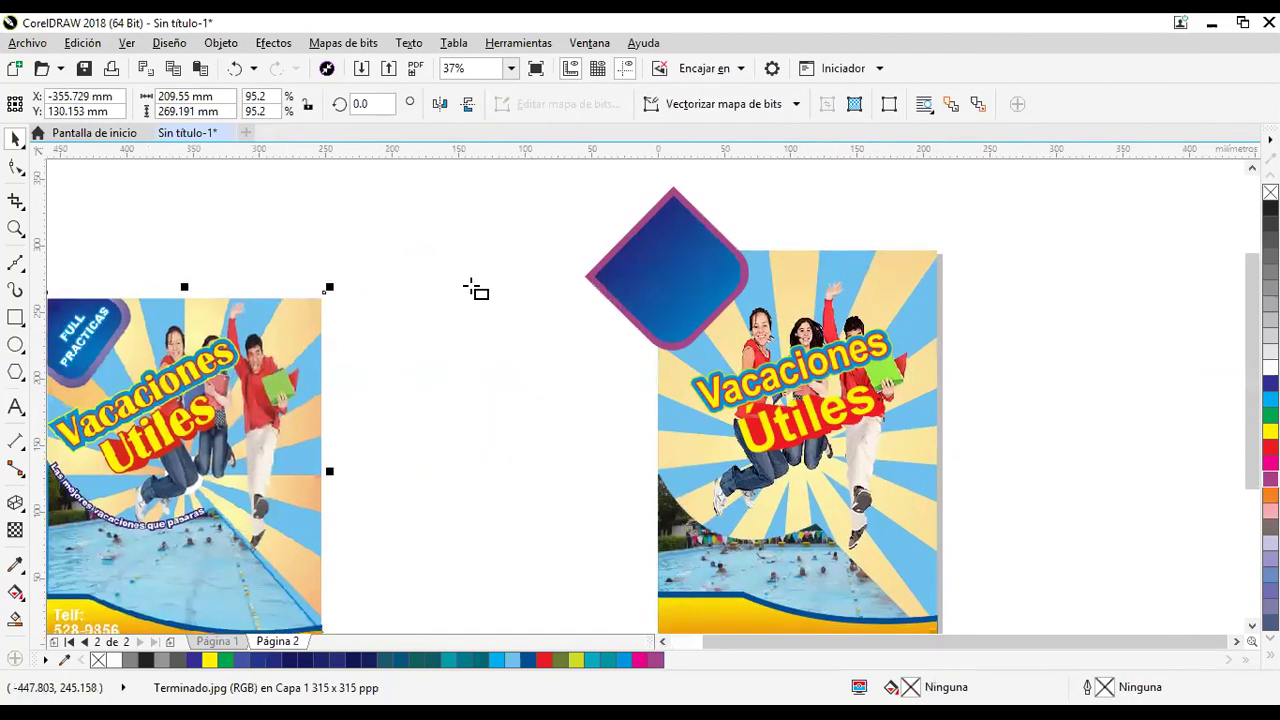
Draw a rectangle about 94 mm wide and 153 mm high against the poster's left edge, covering the badge's overhang.
key(F6)
drag(532, 202, 660, 378)
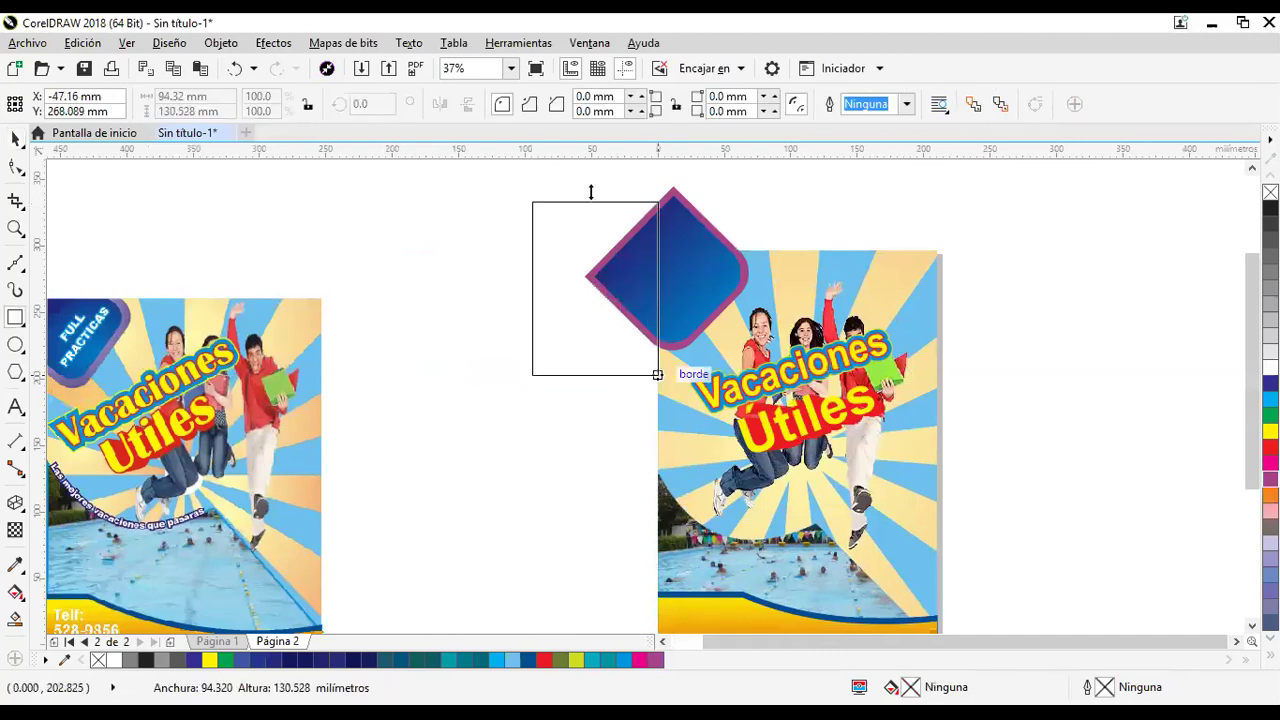
drag(596, 173, 596, 167)
key(space)
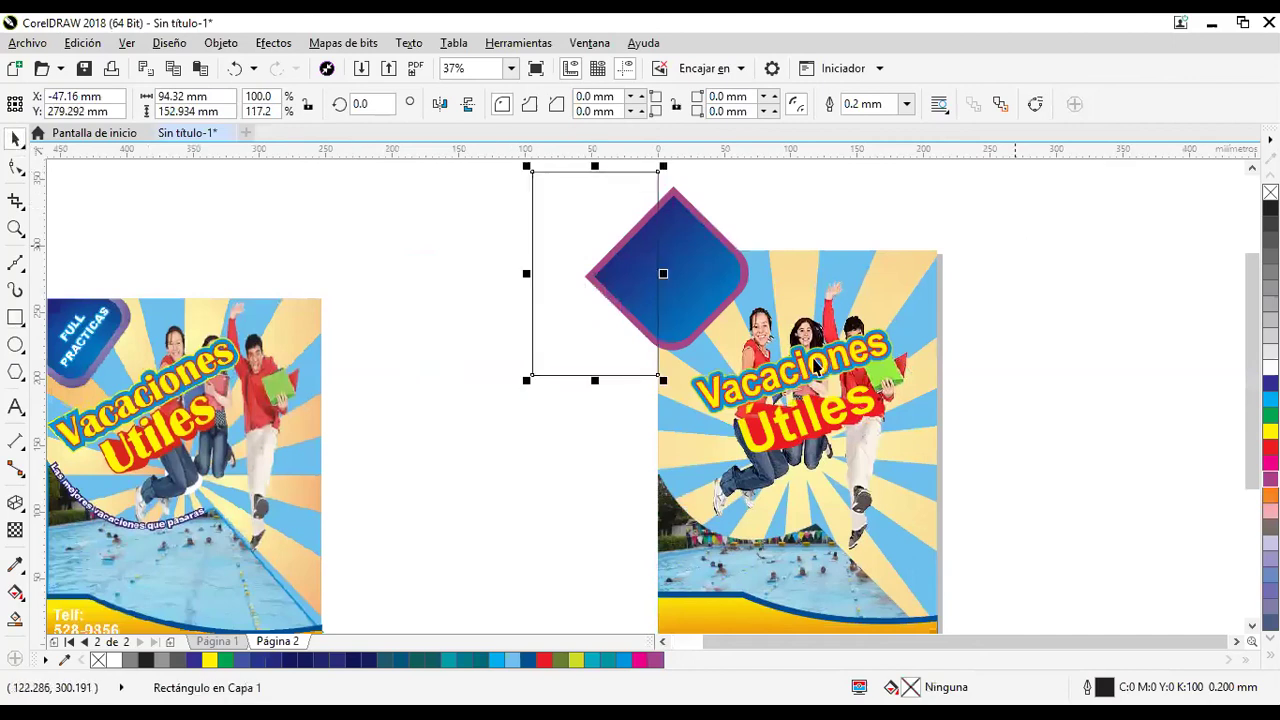
Trim the badge along the poster's left edge with the tall rectangle, then delete that rectangle.
drag(799, 269, 809, 355)
drag(491, 227, 767, 506)
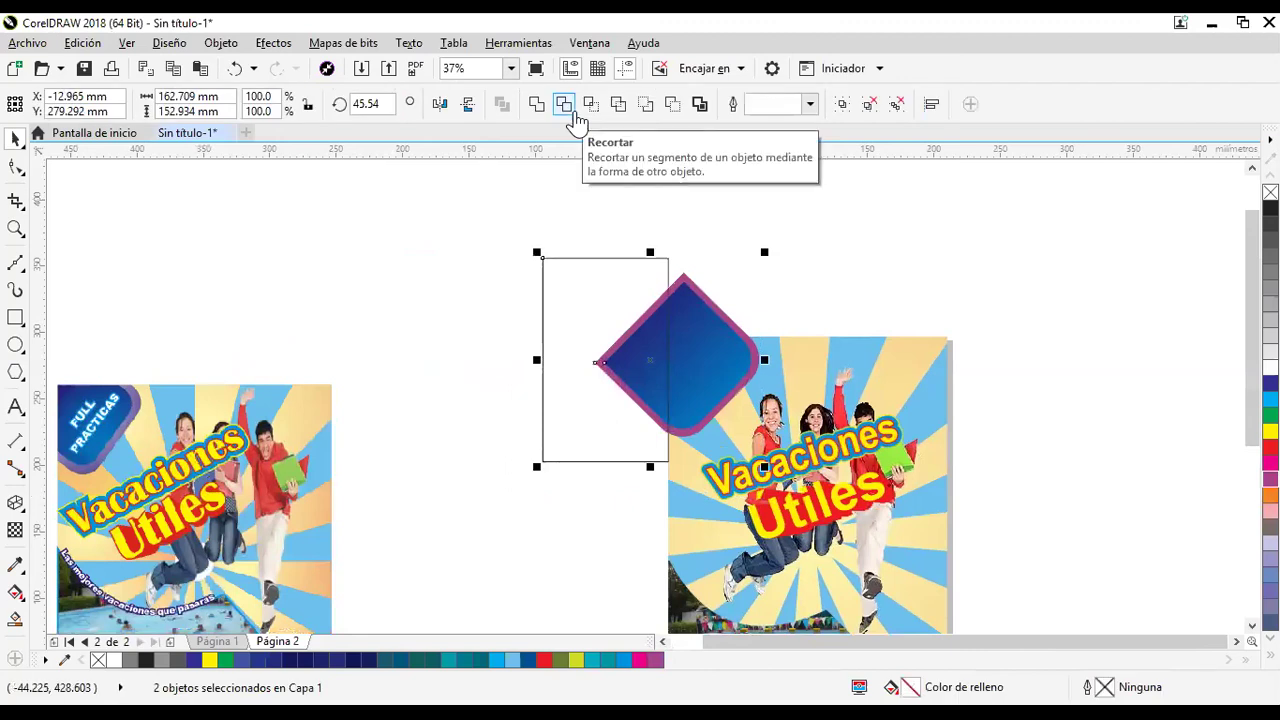
drag(473, 304, 443, 383)
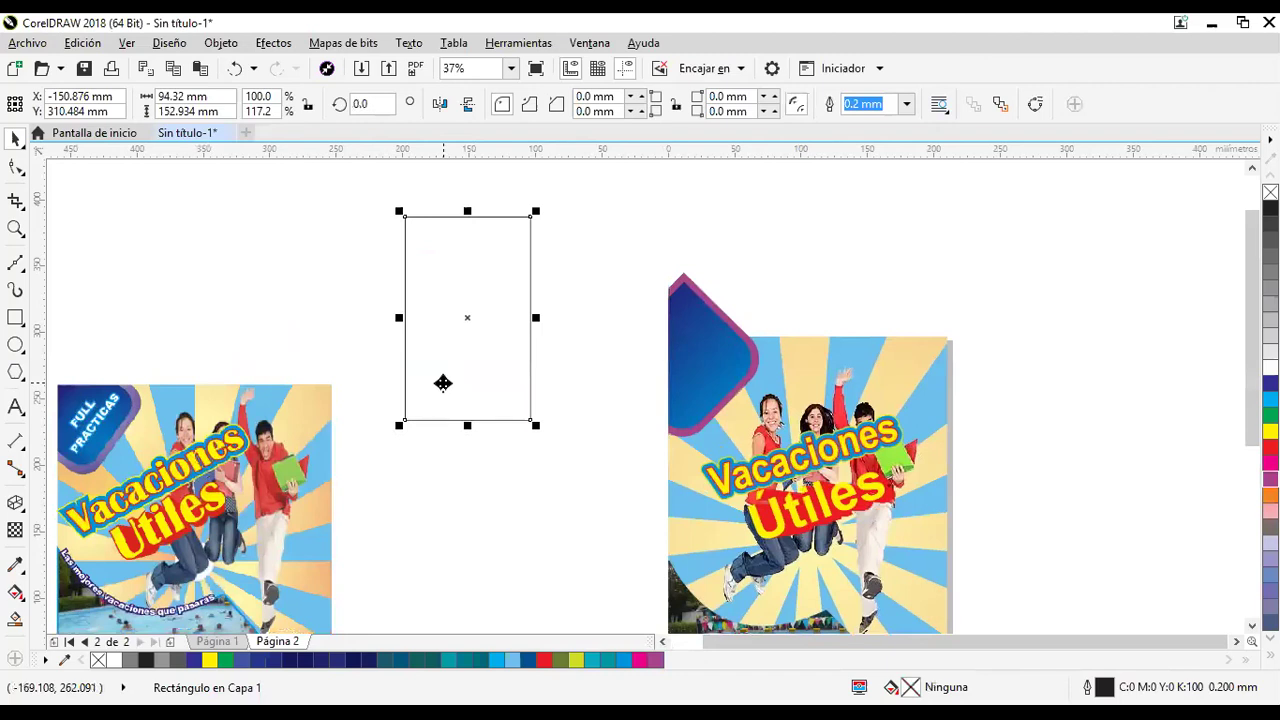
key(Delete)
Draw a rectangle about 146 mm wide and 91 mm high on the poster's top edge, covering the badge's upper overhang.
click(15, 318)
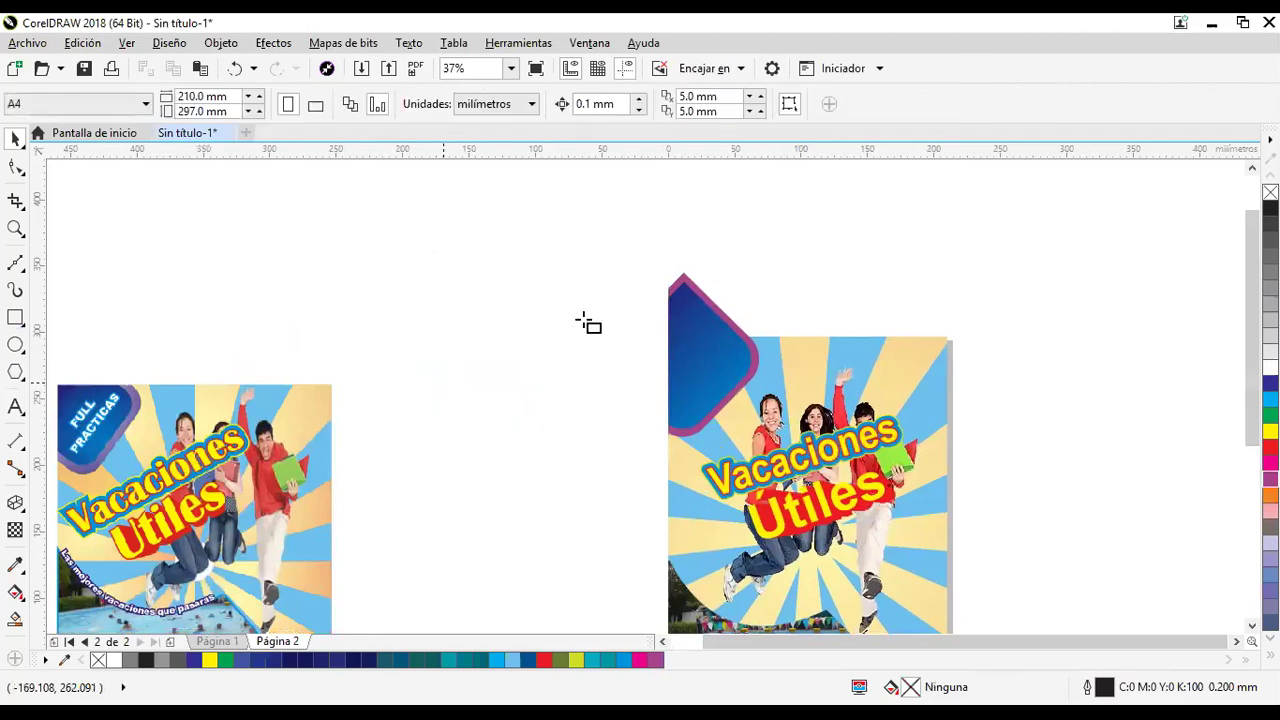
drag(596, 216, 790, 337)
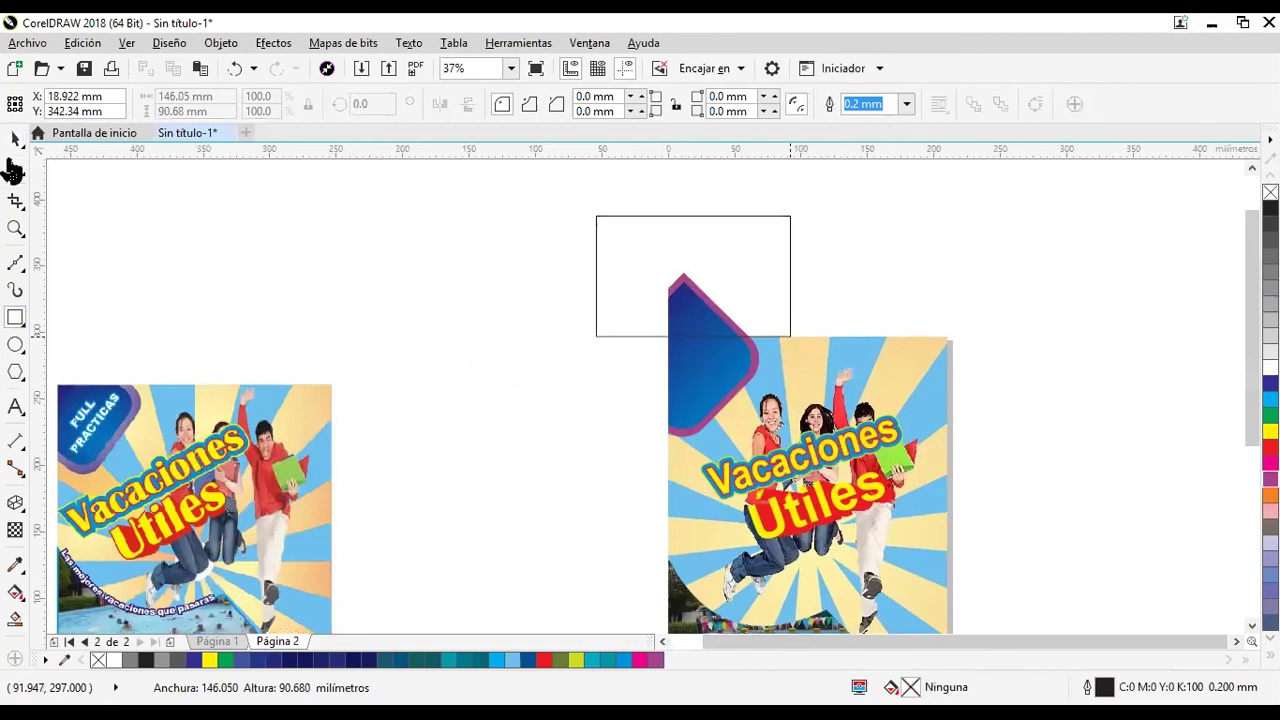
click(15, 138)
Trim the badge along the poster's top edge with the wide rectangle and move that rectangle off the poster.
drag(545, 183, 836, 441)
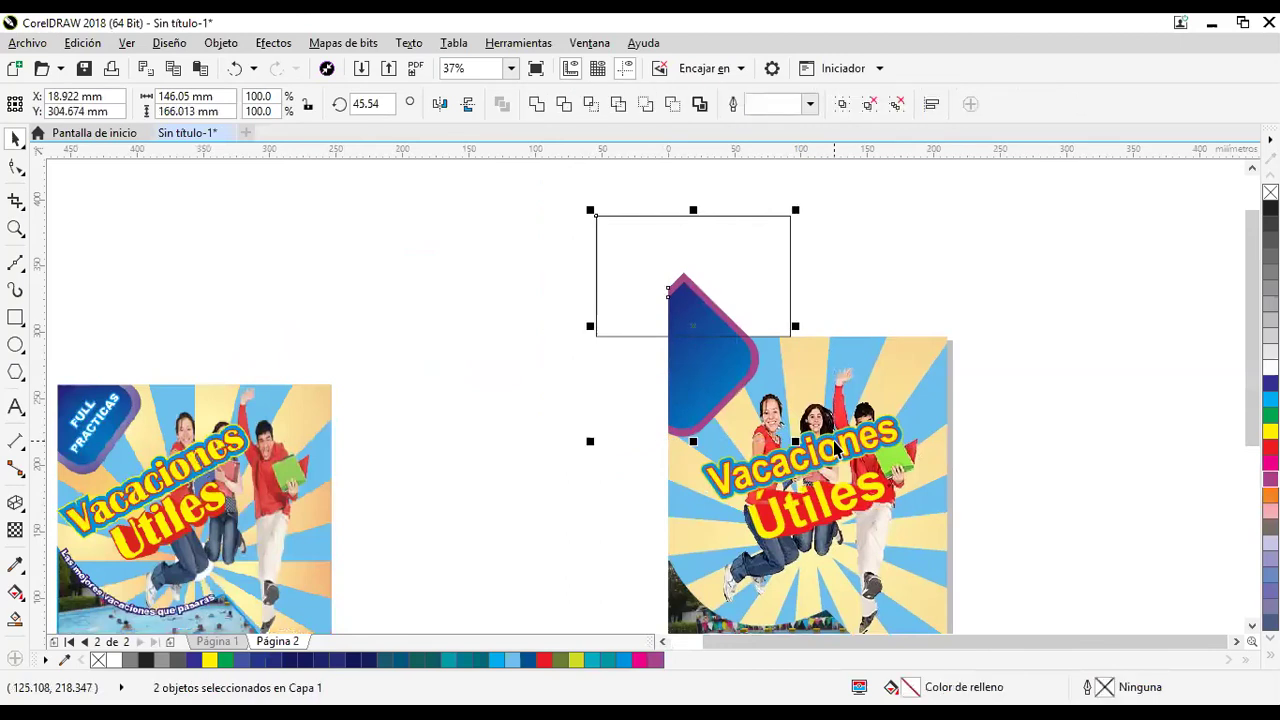
click(564, 106)
click(821, 278)
drag(723, 276, 1050, 250)
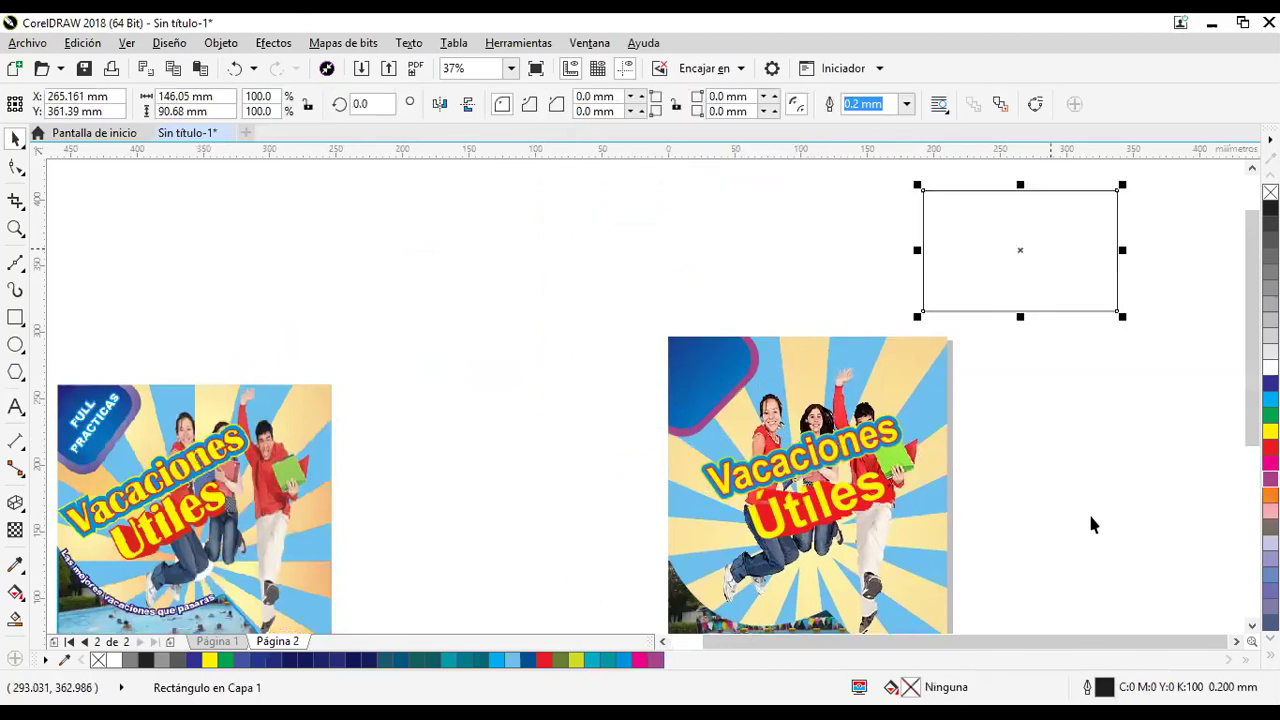
Add the artistic text "FULL PRACTICAS" on two lines in the empty area between the two posters.
drag(1088, 511, 1142, 388)
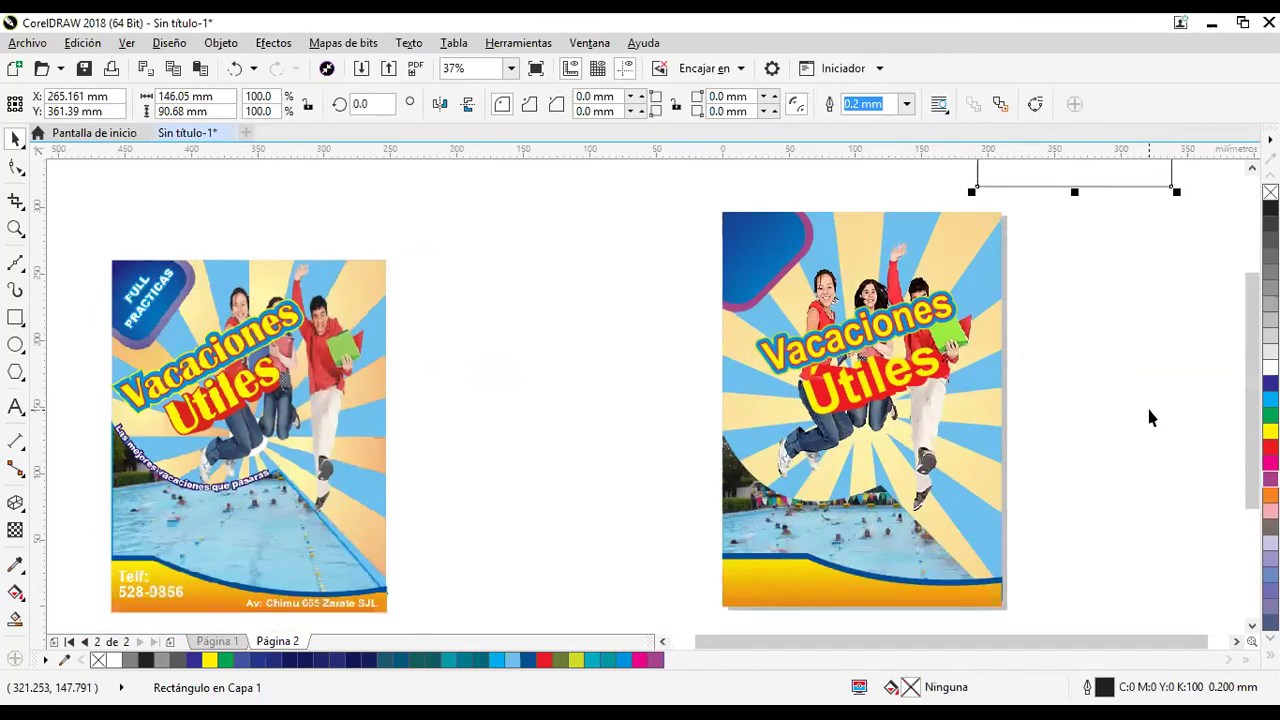
click(16, 407)
click(454, 331)
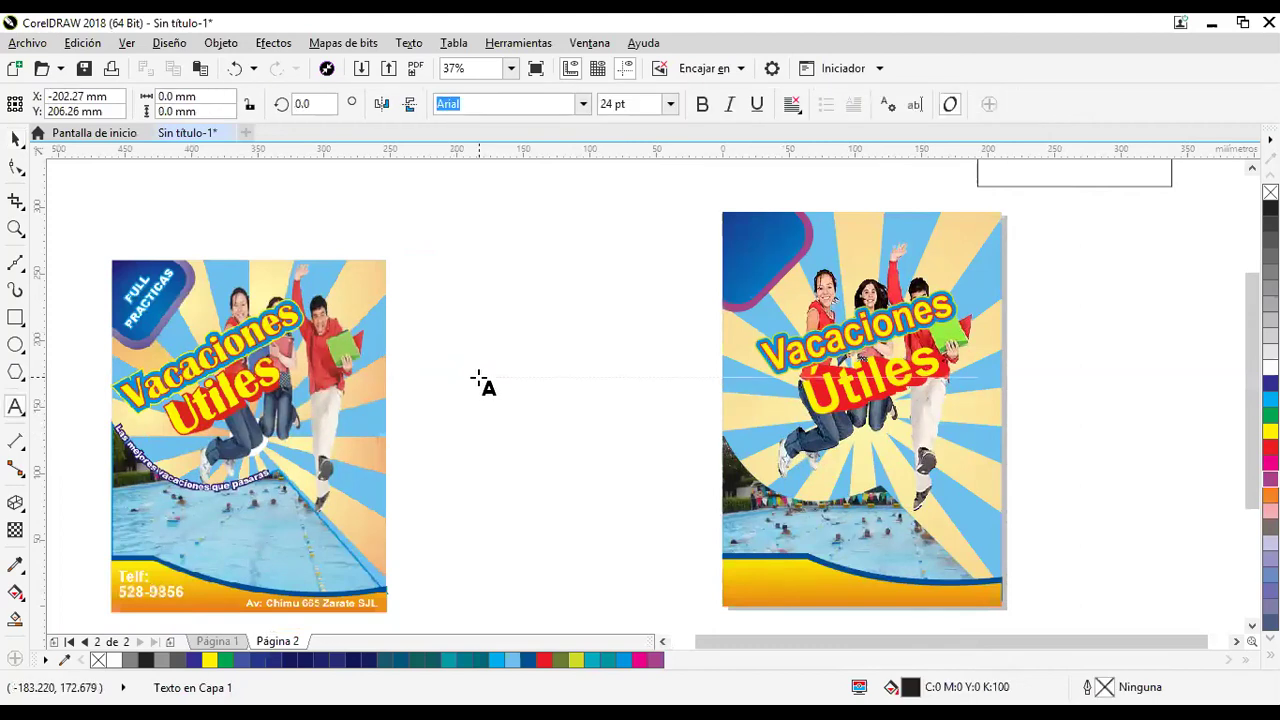
text(FULL)
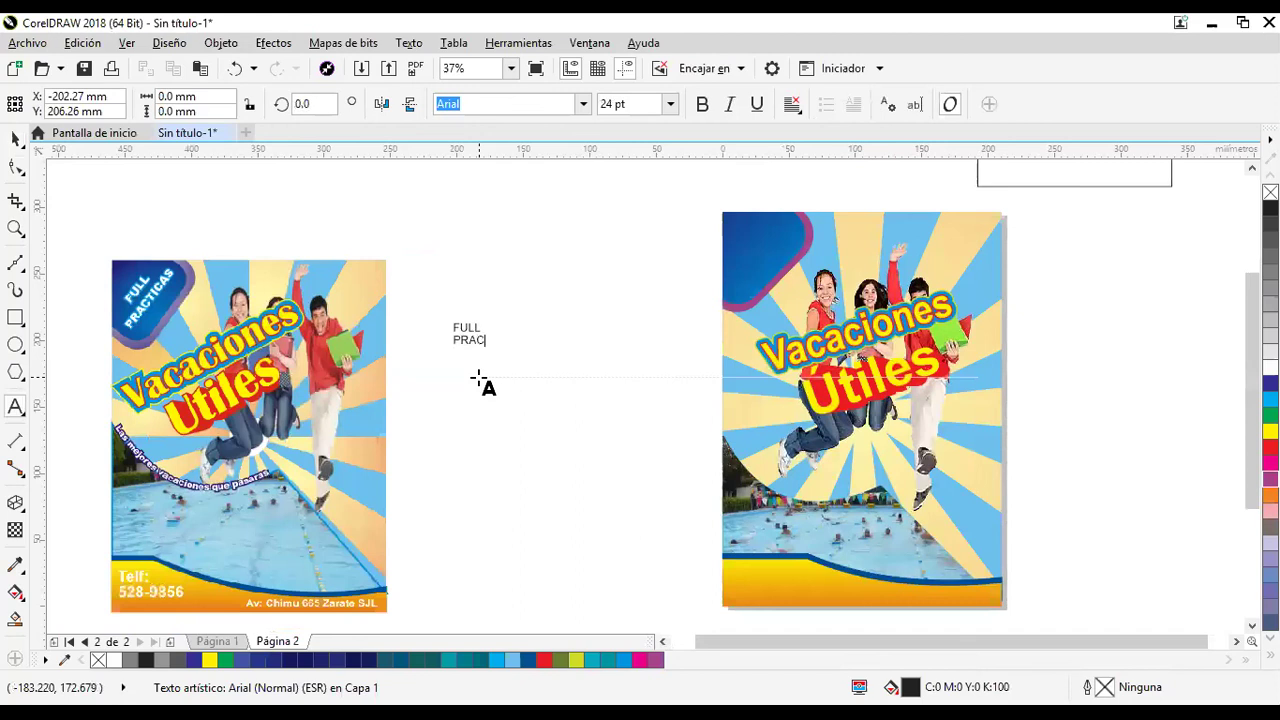
click(16, 137)
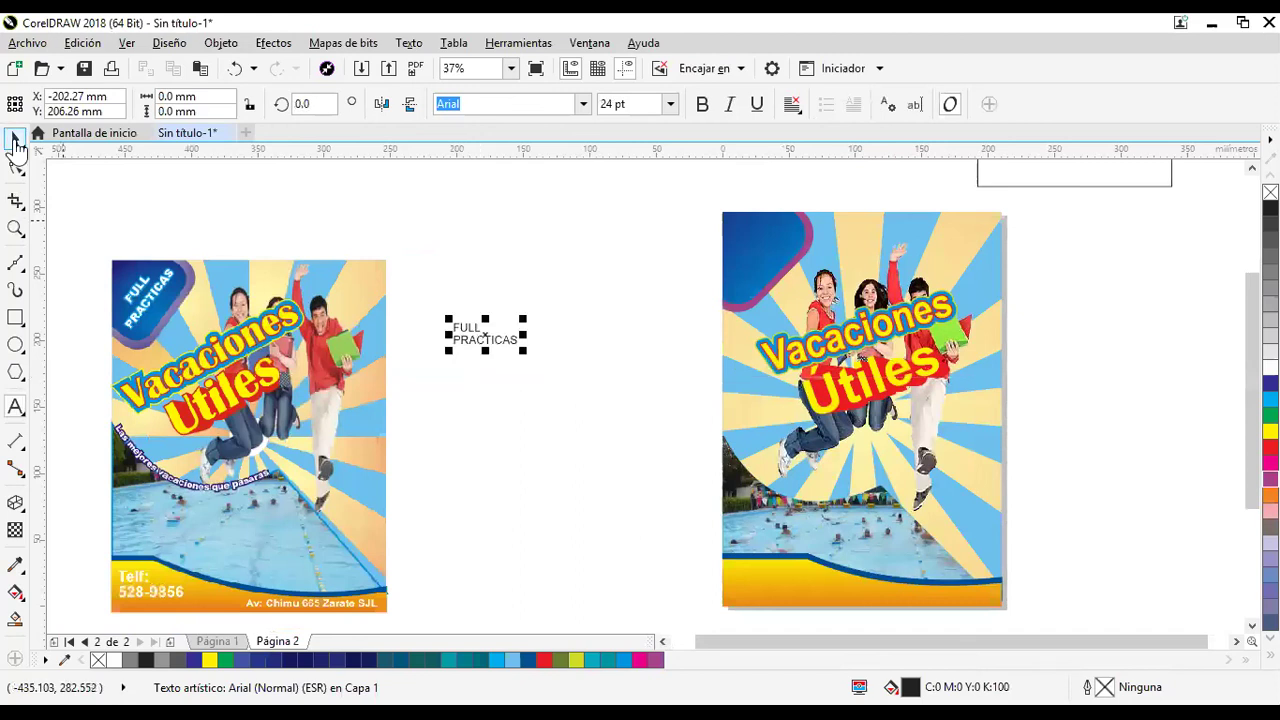
Make the "FULL PRACTICAS" text bold and centre-aligned, and enlarge it to about 68 mm wide.
key(ctrl+b)
drag(525, 353, 537, 357)
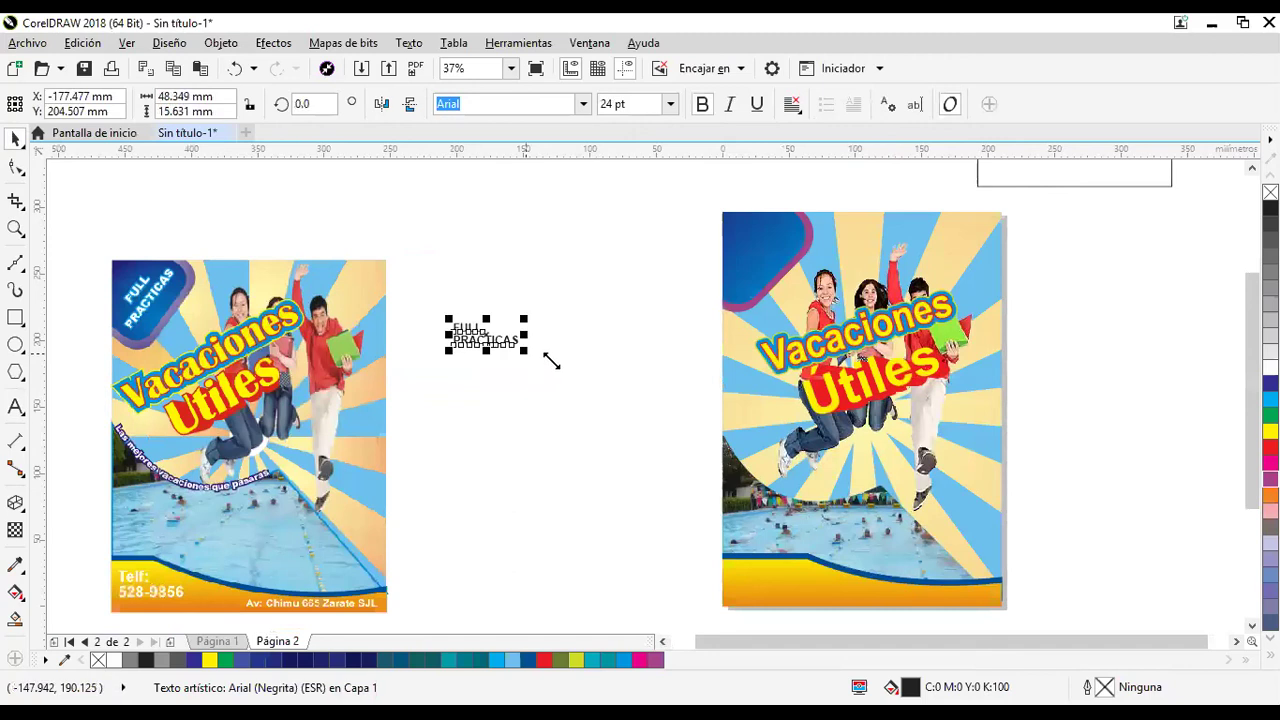
click(795, 108)
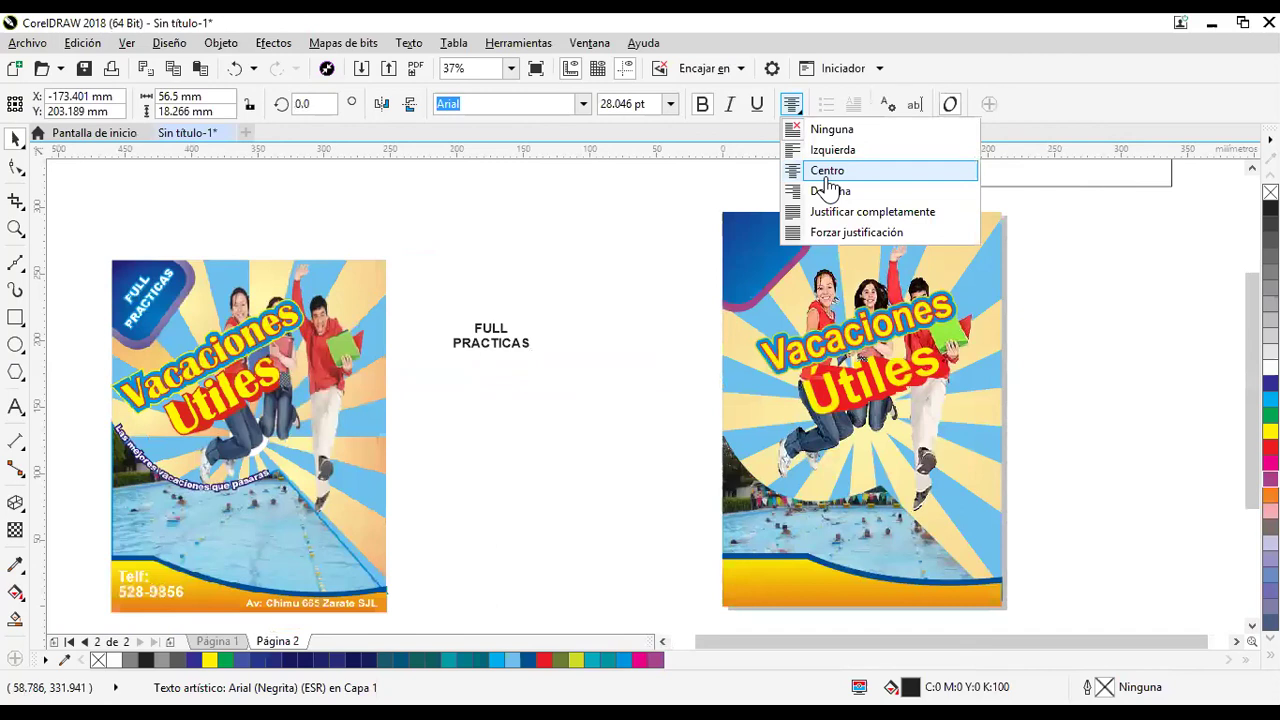
click(826, 178)
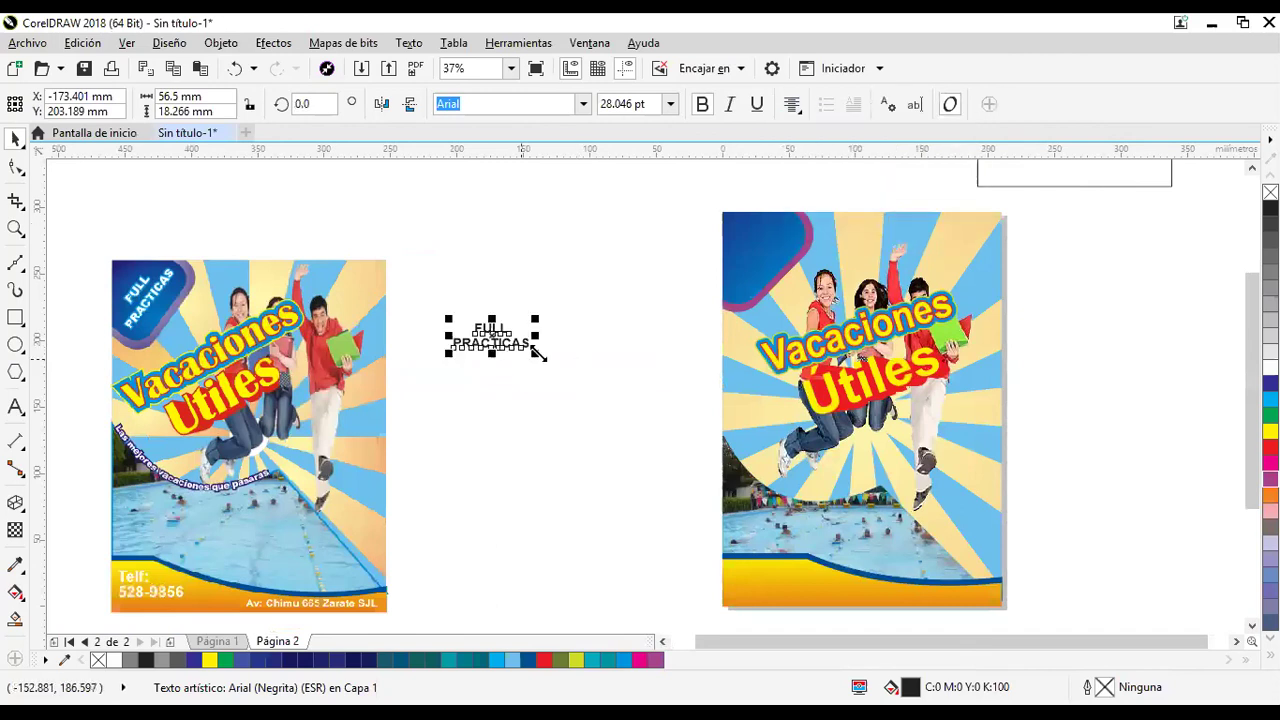
drag(563, 383, 578, 380)
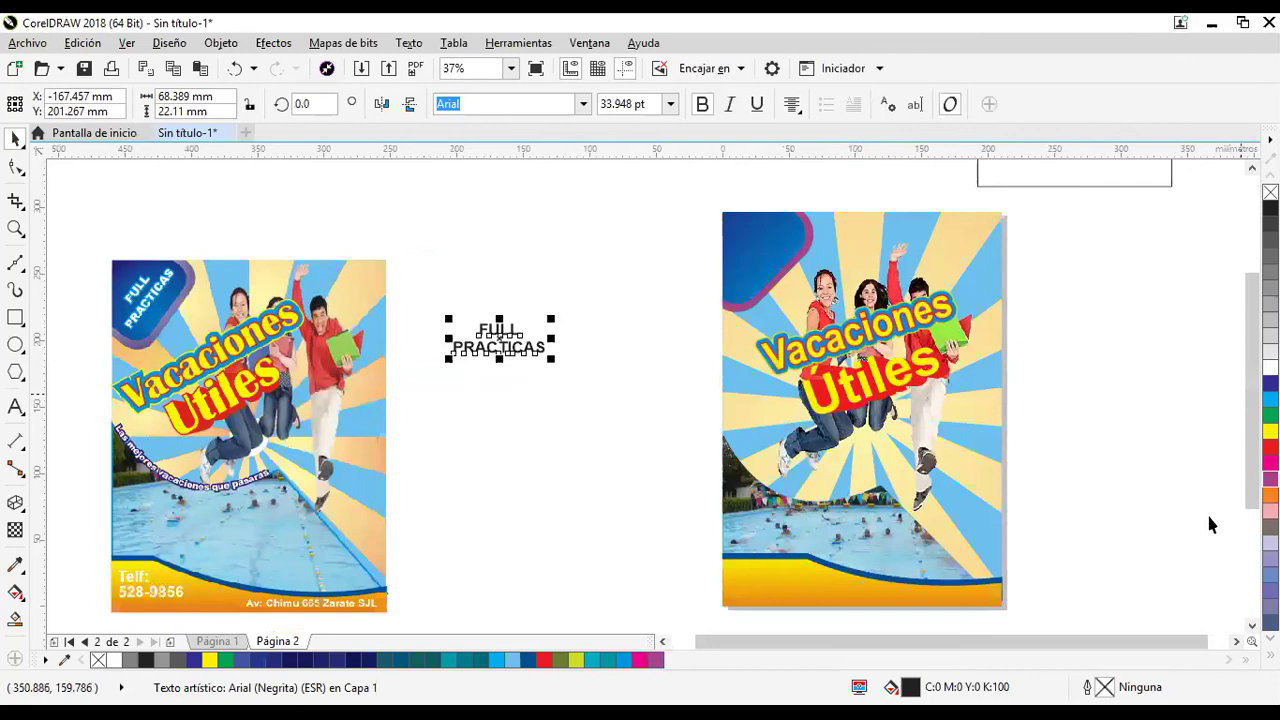
Fill the "FULL PRACTICAS" text with white and set a 2.0 mm light-blue outline, C57 M0 Y7 K0.
click(1128, 688)
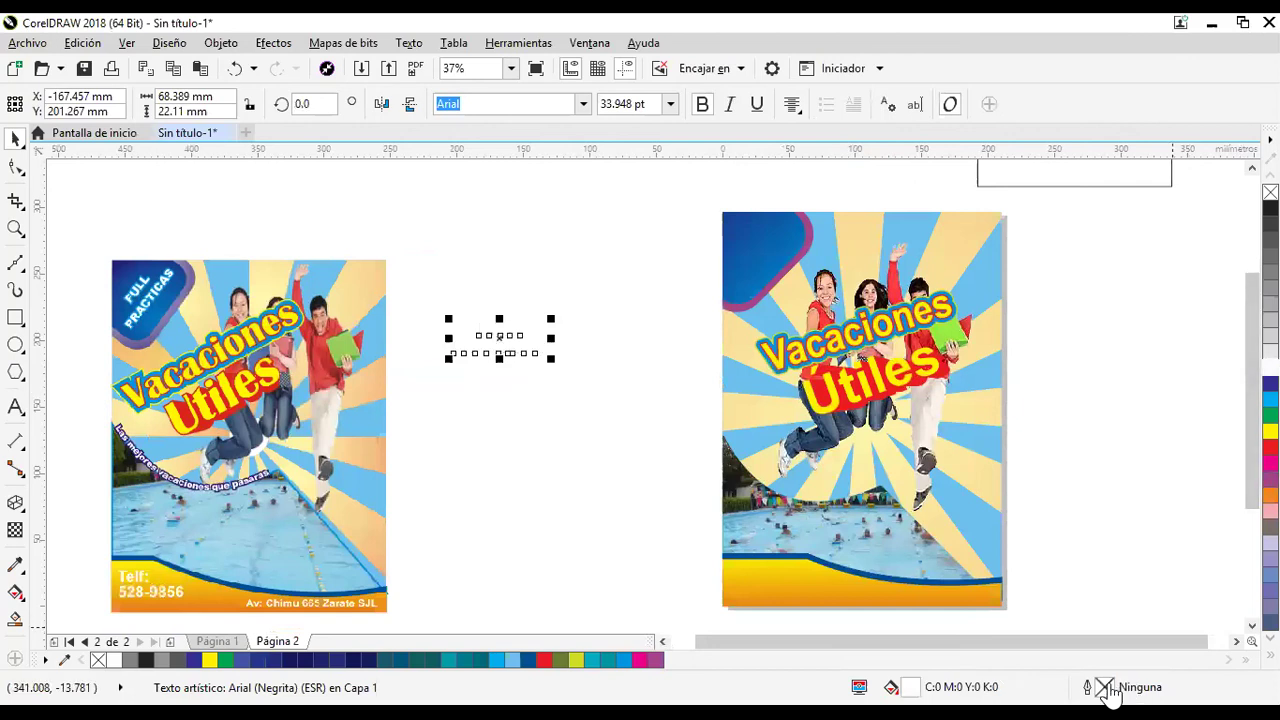
double_click(1105, 688)
click(519, 243)
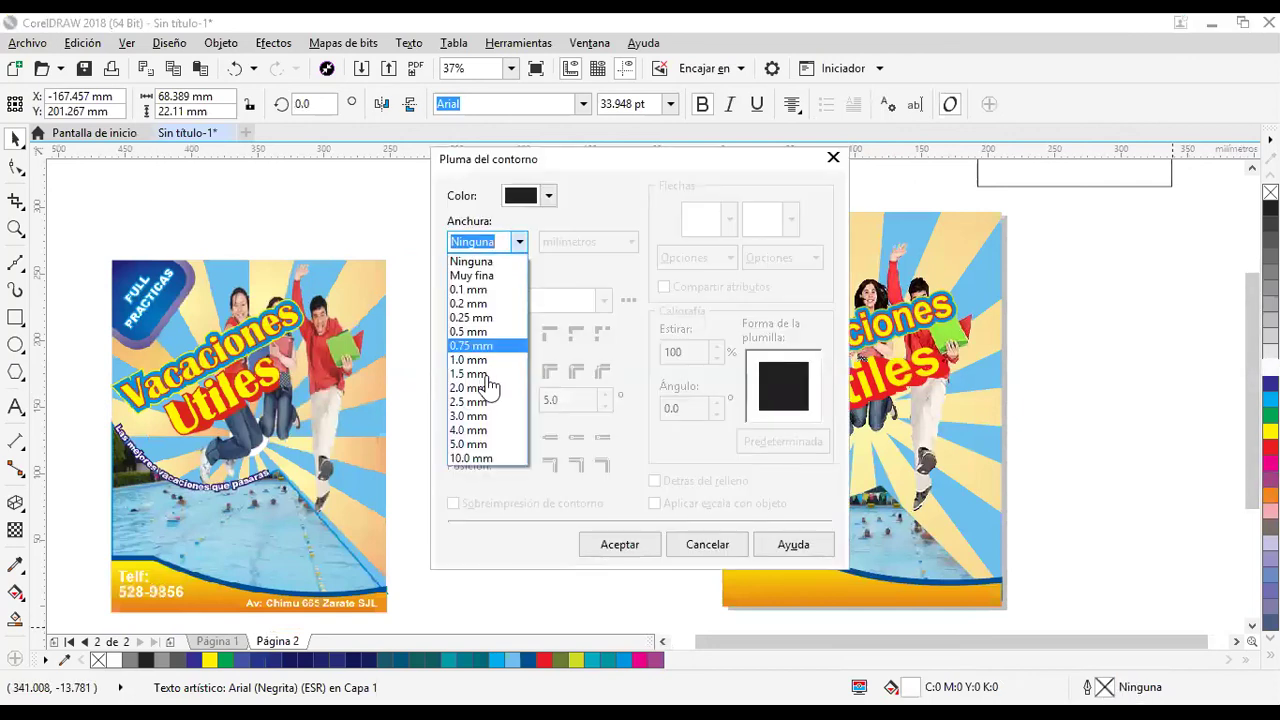
click(484, 388)
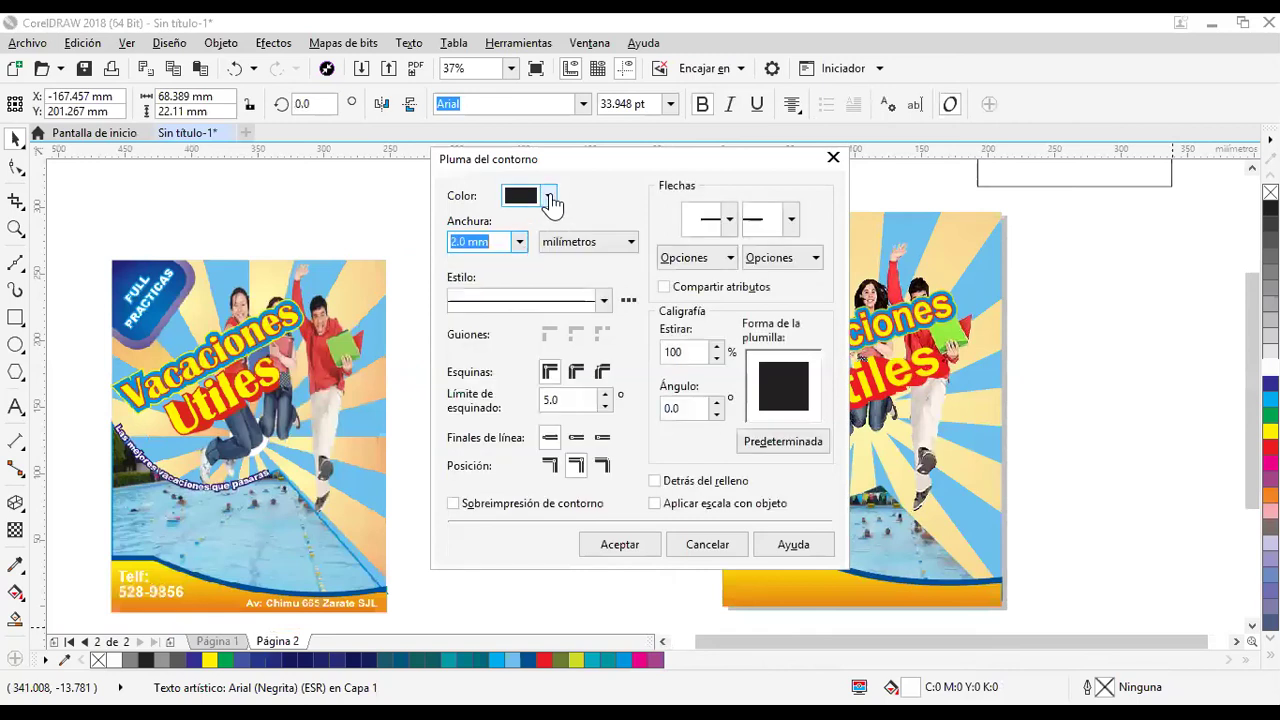
click(549, 197)
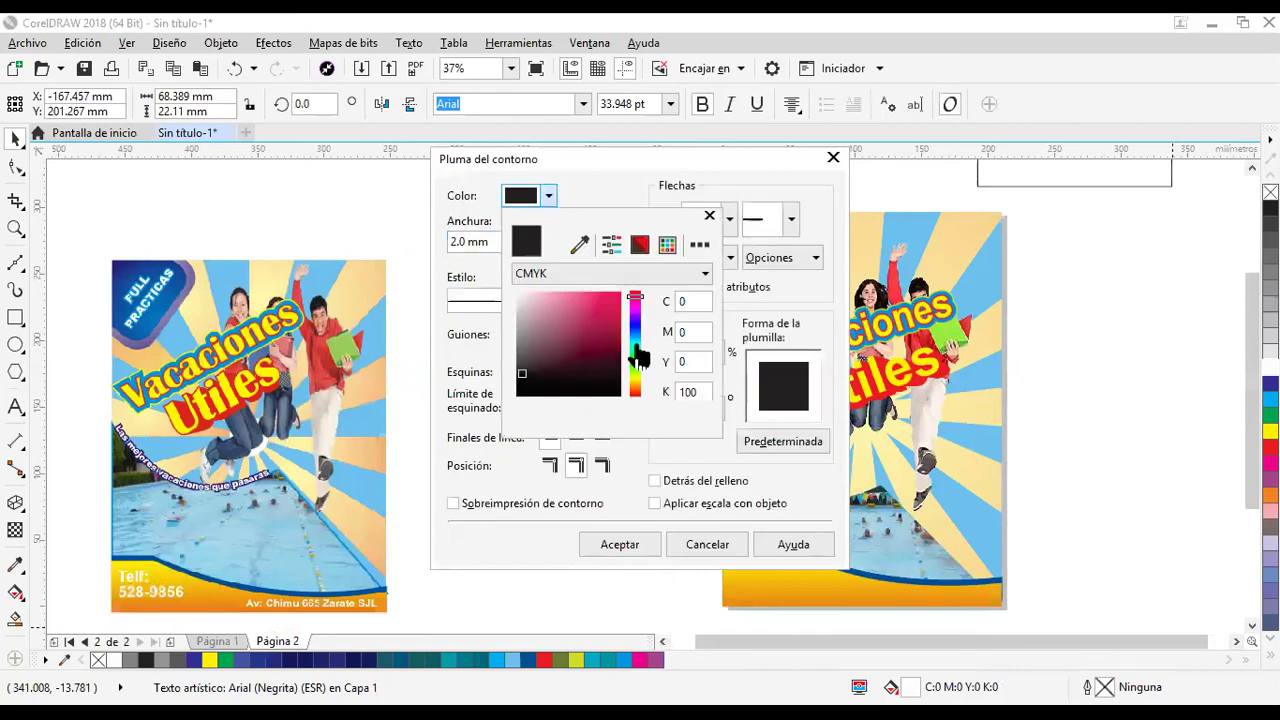
click(635, 342)
drag(606, 334, 705, 287)
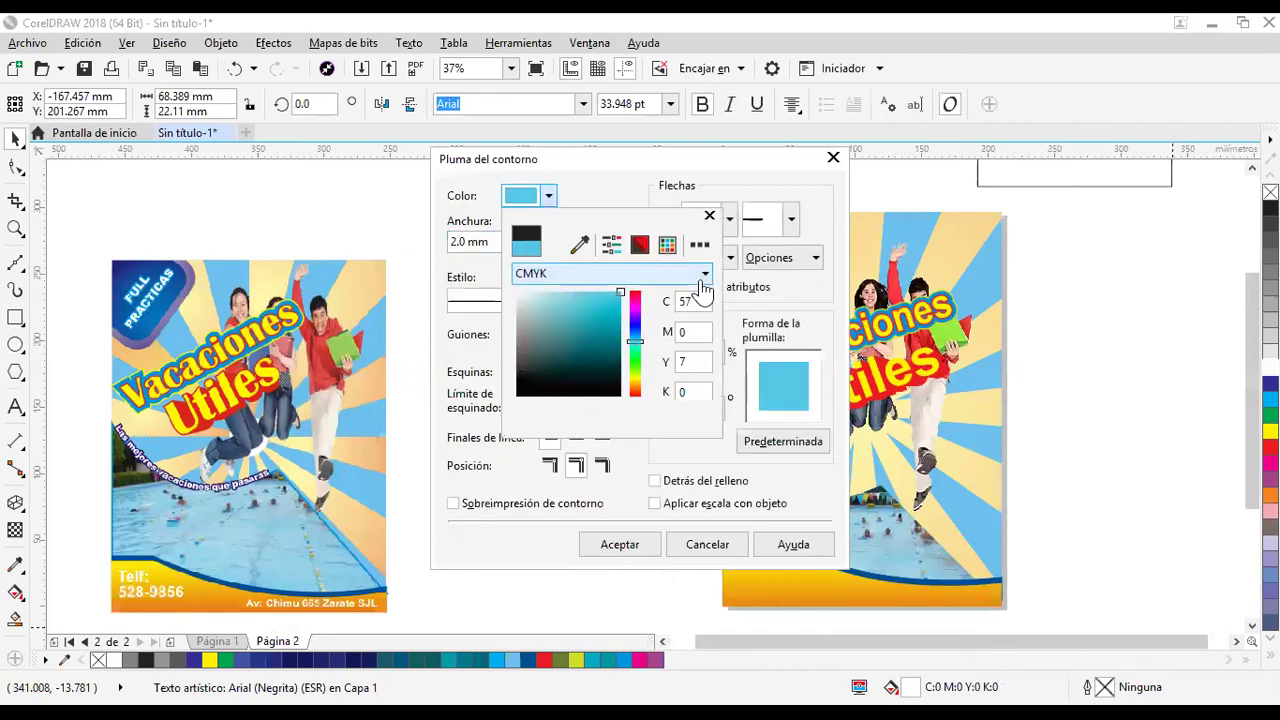
click(826, 296)
Give the text outline rounded corners and round line caps, and place it behind the fill.
click(577, 373)
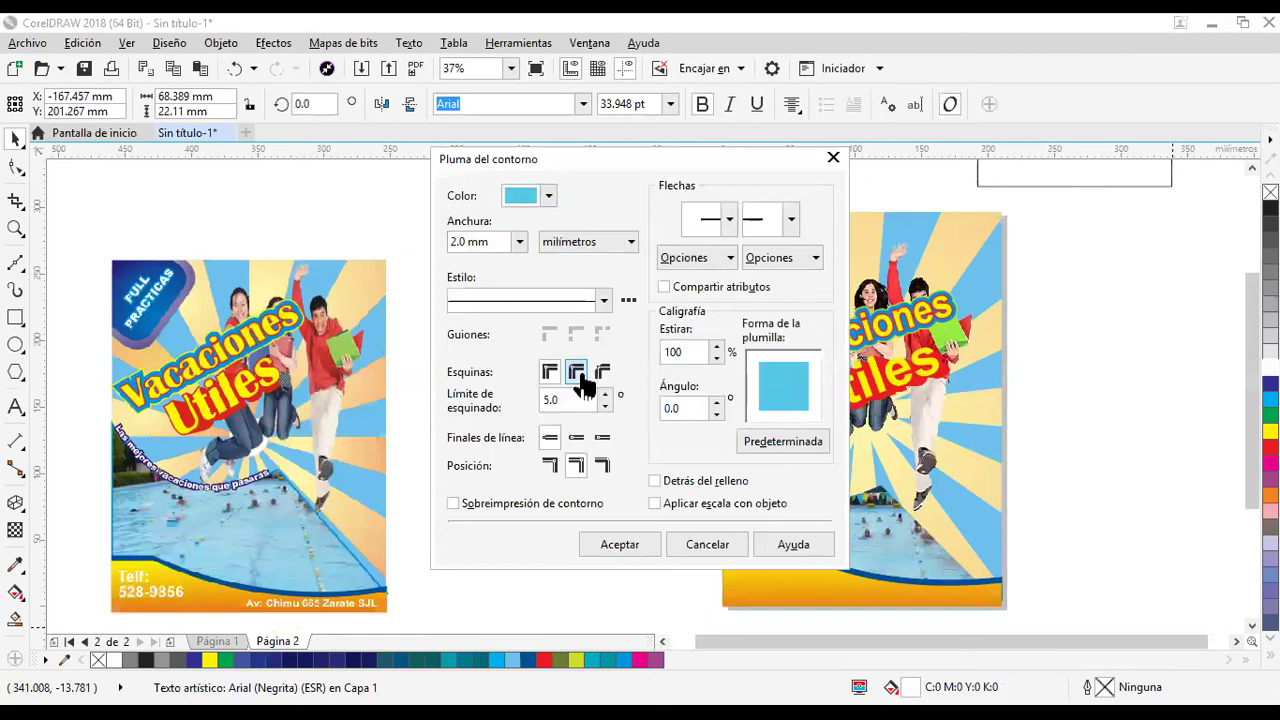
click(576, 437)
click(675, 484)
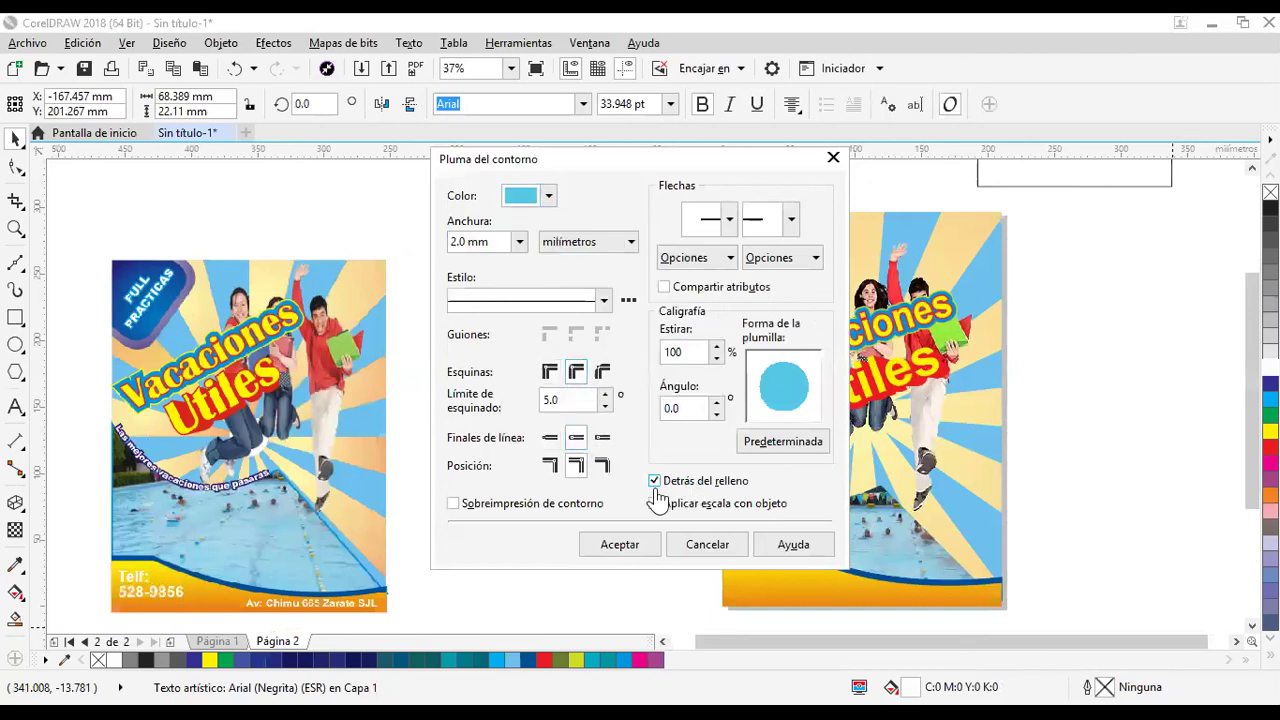
click(620, 545)
Move the "FULL PRACTICAS" text onto the blue badge and rotate it to follow the badge's diagonal edge.
drag(503, 343, 810, 253)
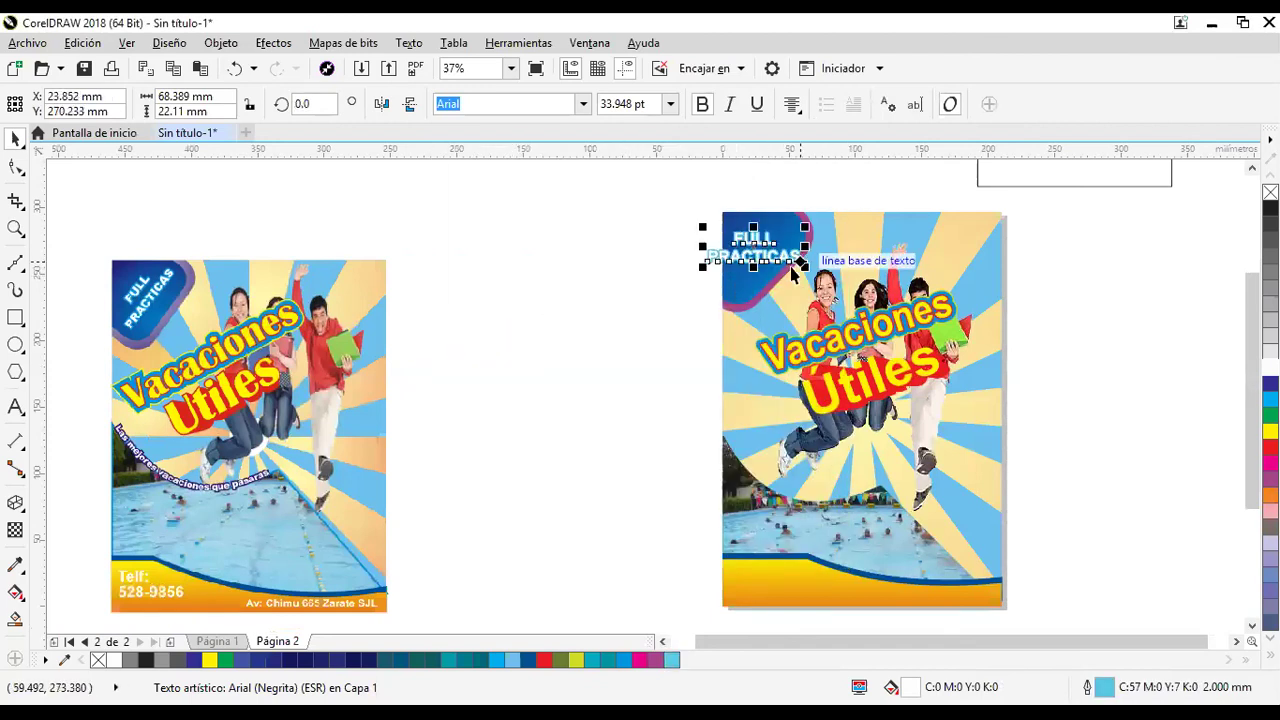
scroll(765, 295, up, 2)
click(765, 303)
click(767, 299)
drag(803, 197, 640, 220)
click(410, 292)
Scale the "FULL PRACTICAS" text down so it fits inside the badge with a margin around it.
scroll(410, 292, down, 2)
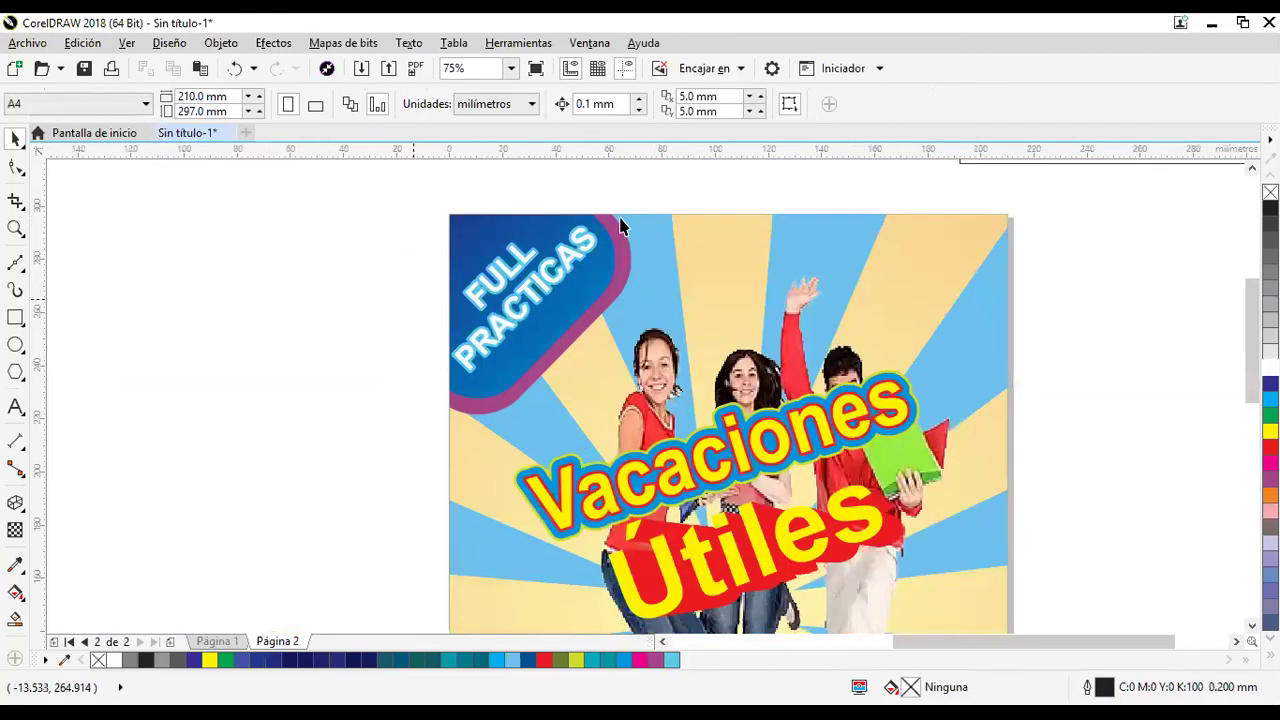
click(551, 287)
drag(604, 220, 589, 238)
click(342, 380)
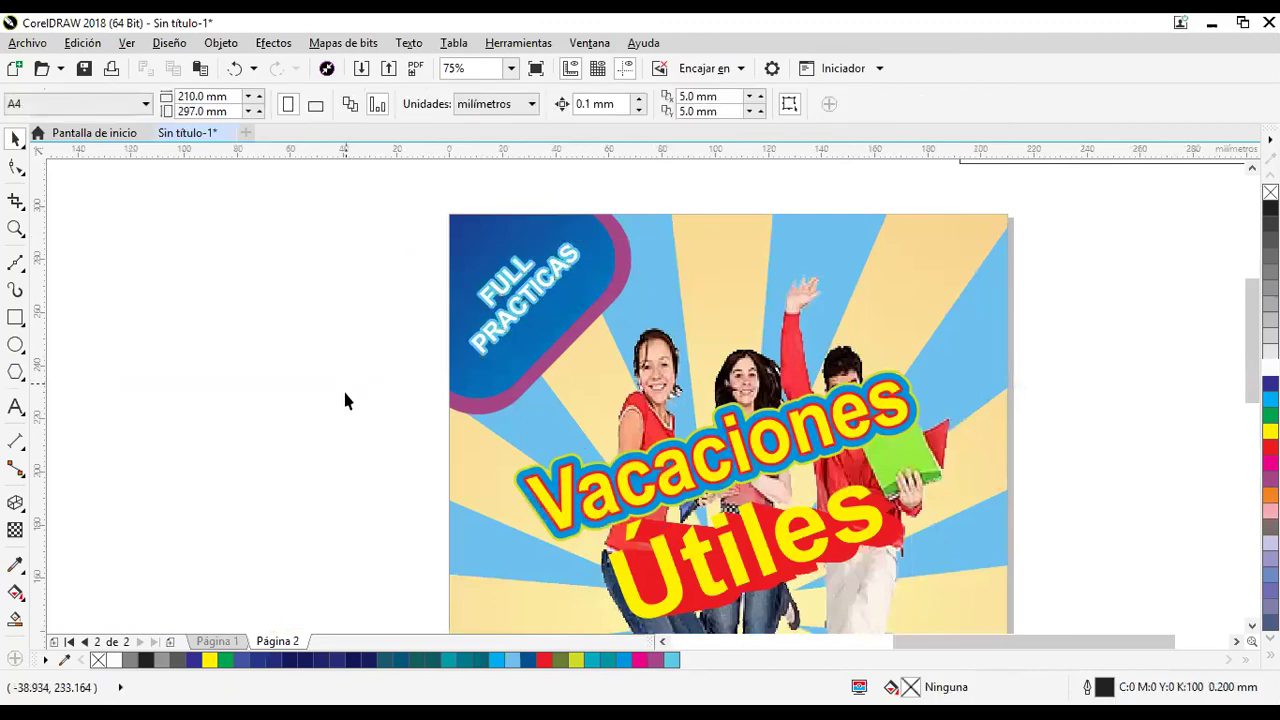
scroll(342, 410, down, 2)
scroll(342, 417, down, 2)
drag(342, 417, 630, 341)
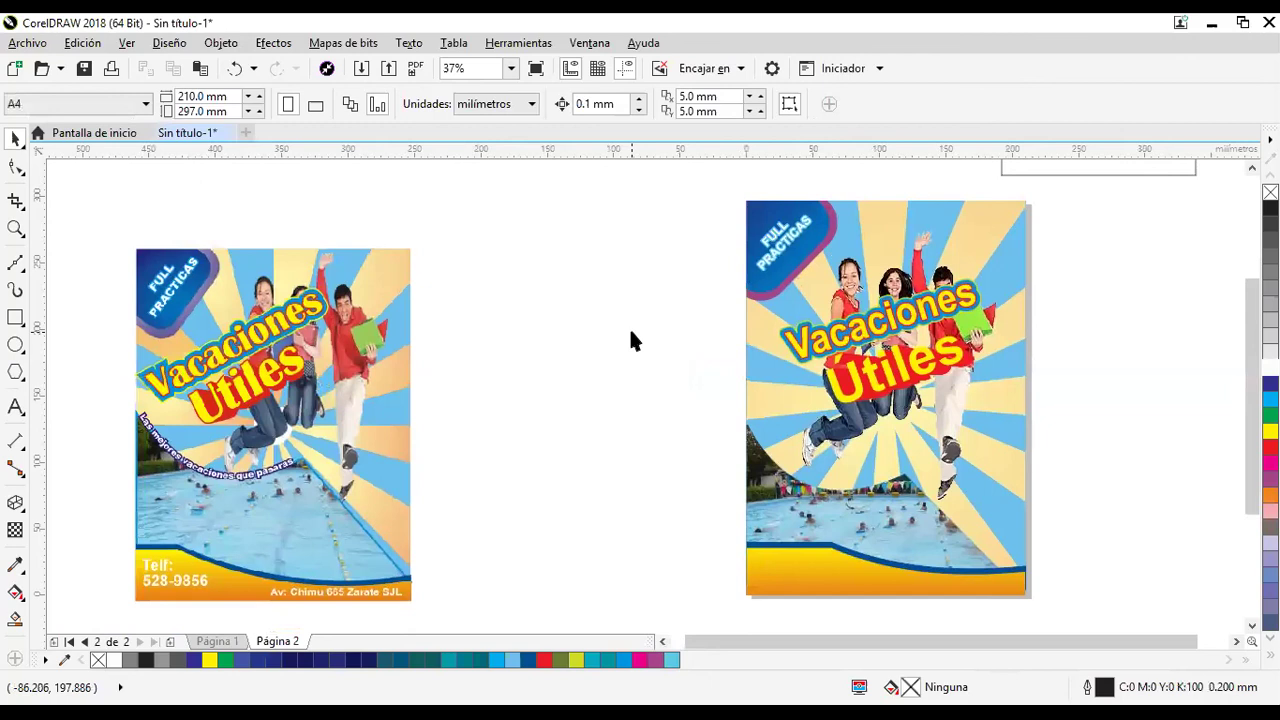